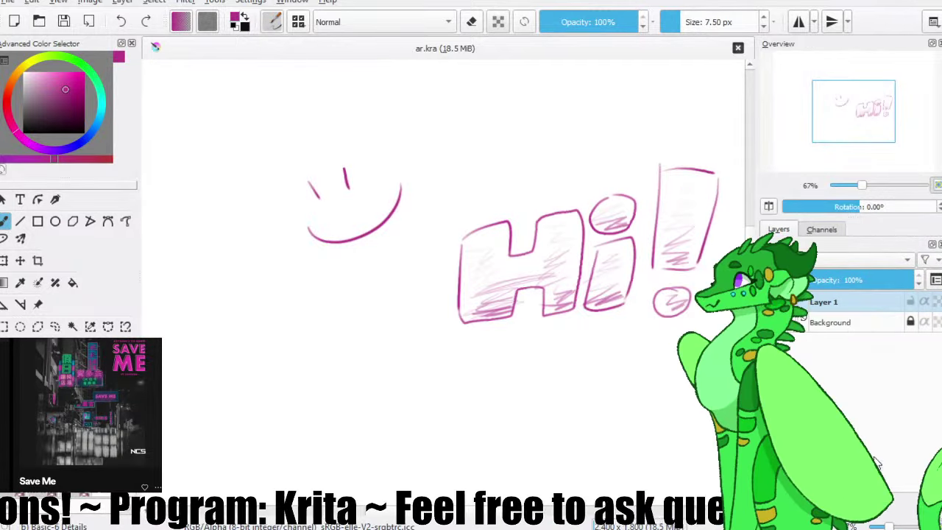
- Replace the layer holding the smiley and "Hi!" doodle with a new empty layer and save the file
key(shift+Delete)
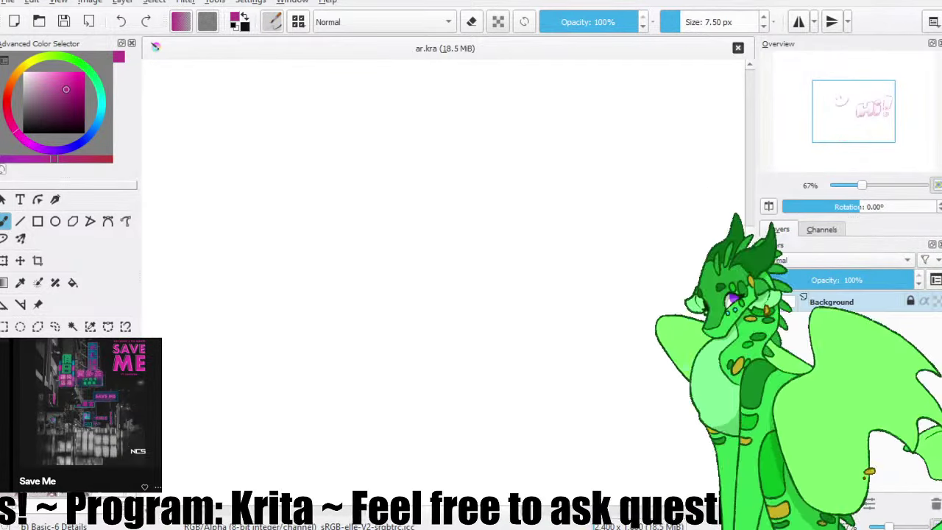
key(Insert)
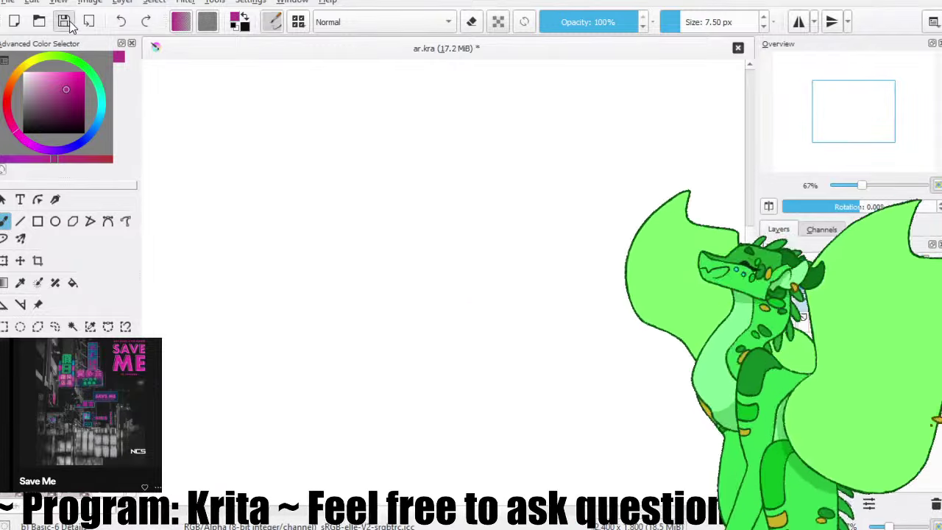
click(67, 23)
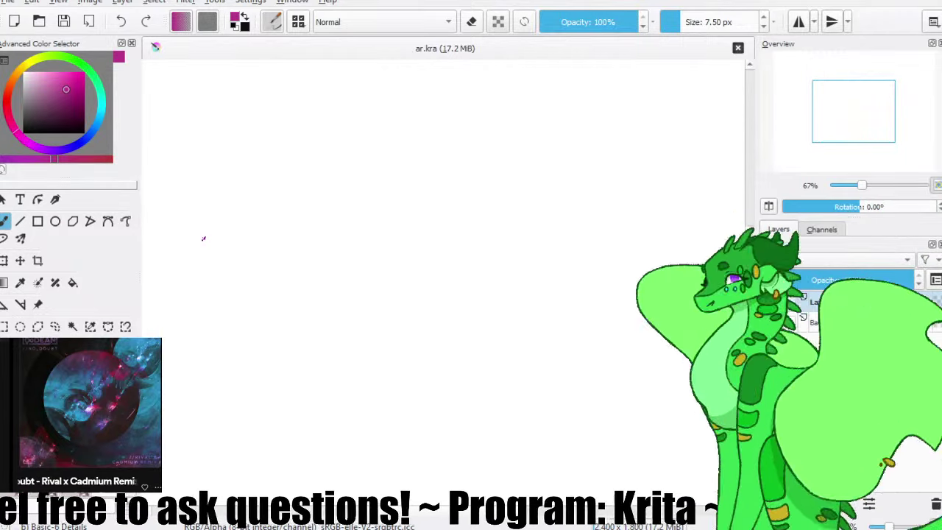
click(13, 21)
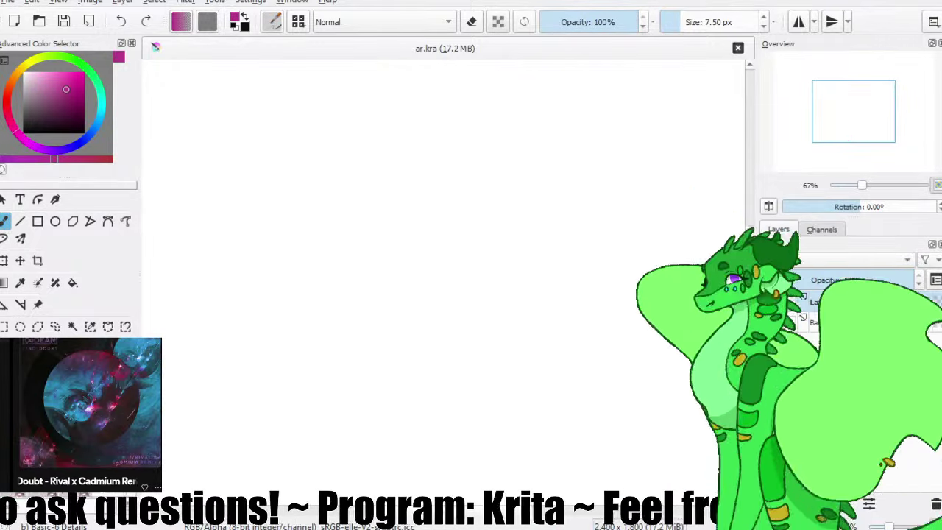
click(2, 40)
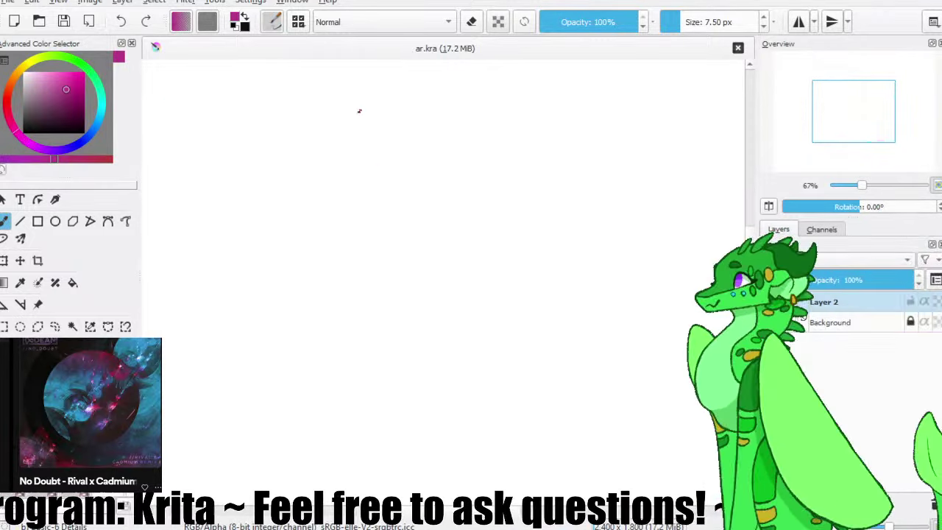
- Sketch a magenta head circle with a small muzzle circle beneath it and save the file
mouse_move(371, 121)
mouse_down()
mouse_move(397, 158)
mouse_move(353, 136)
mouse_move(409, 129)
mouse_move(360, 165)
mouse_move(371, 182)
mouse_move(356, 177)
mouse_up()
click(63, 22)
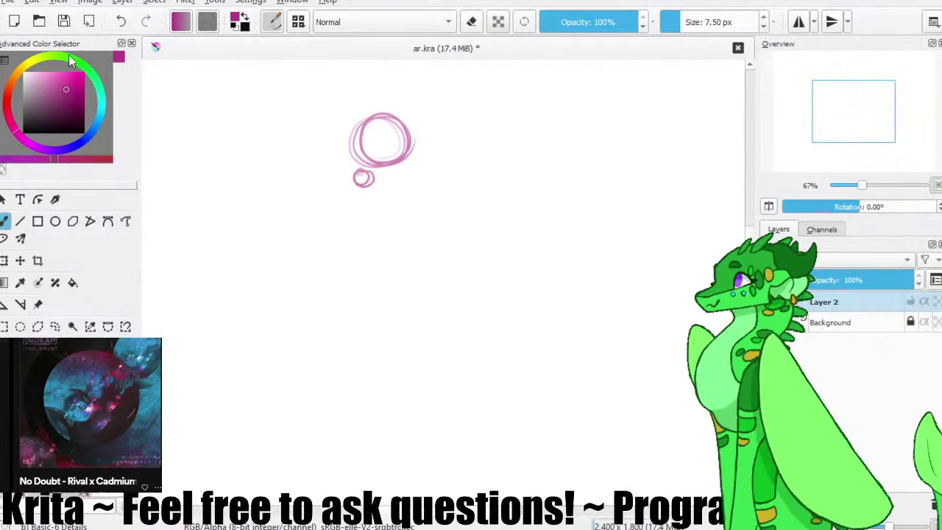
- Erase the magenta circles, sketch a new head circle with a curved guideline in muted brown, and save the file
click(22, 86)
click(53, 96)
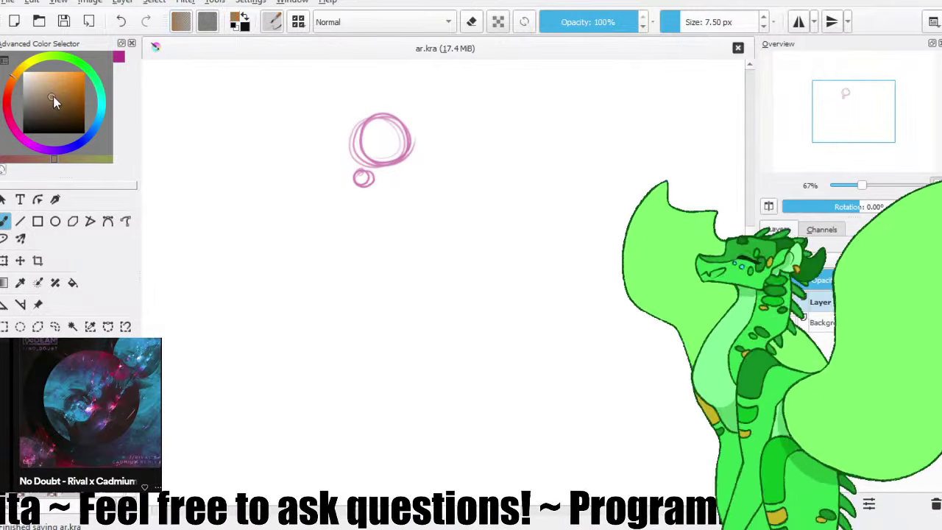
key(e)
mouse_move(359, 171)
mouse_down()
mouse_move(387, 121)
mouse_move(380, 183)
mouse_move(420, 155)
mouse_move(431, 166)
mouse_move(433, 140)
mouse_up()
key(e)
key(ctrl+z)
mouse_move(410, 102)
mouse_down()
mouse_move(433, 107)
mouse_move(445, 129)
mouse_move(431, 131)
mouse_move(400, 126)
mouse_up()
key(ctrl+z)
click(68, 22)
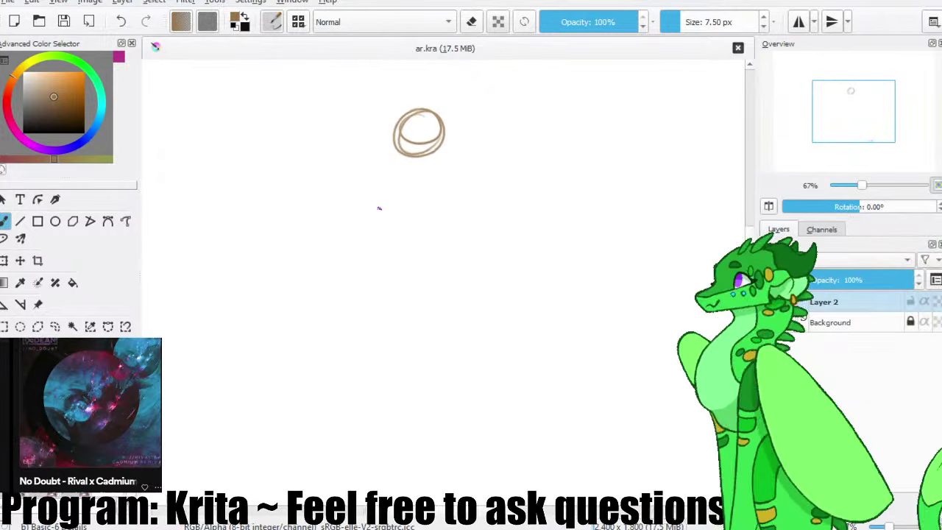
- Sketch a small muzzle circle just below the lower left edge of the brown head circle
key(ctrl+plus)
drag(380, 139, 412, 228)
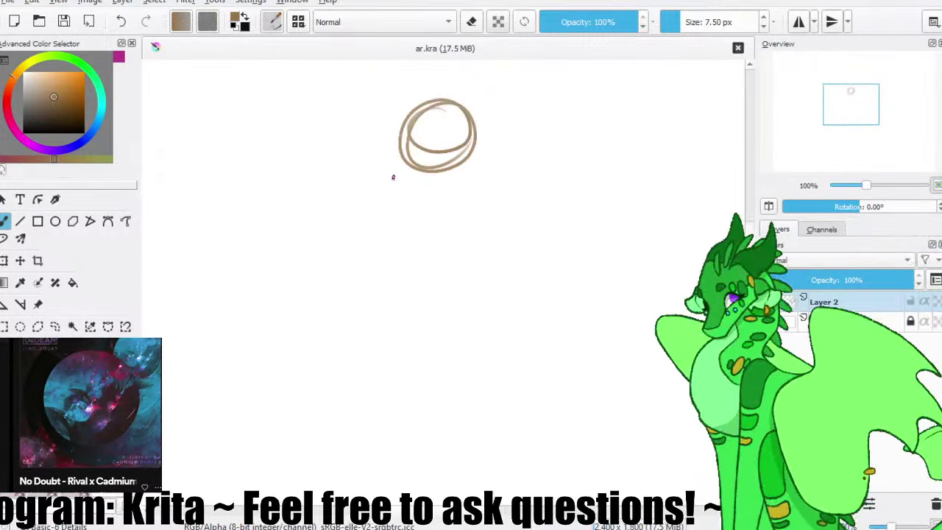
mouse_move(392, 177)
mouse_down()
mouse_move(406, 208)
mouse_move(413, 194)
mouse_up()
key(ctrl+z)
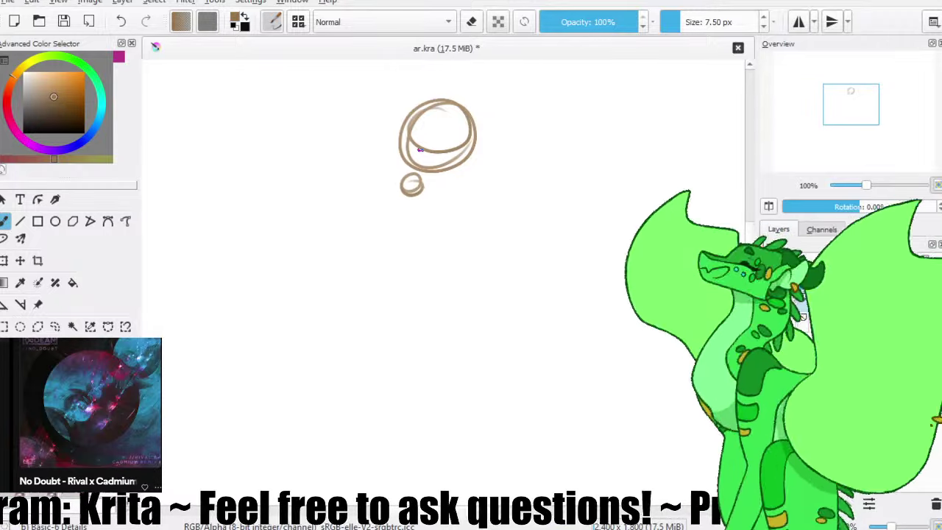
- Sketch the forehead curve along the head circle and the snout and chin lines around the muzzle circle
drag(398, 130, 413, 152)
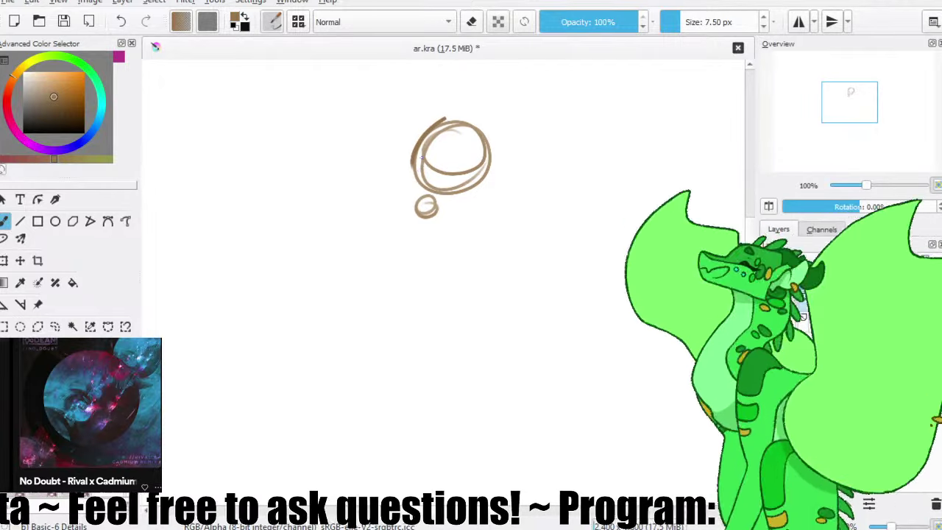
mouse_move(444, 118)
mouse_down()
mouse_move(411, 172)
mouse_move(412, 215)
mouse_move(445, 219)
mouse_move(410, 221)
mouse_move(454, 221)
mouse_move(500, 174)
mouse_up()
key(ctrl+z)
key(ctrl+z)
key(ctrl+z)
key(ctrl+z)
key(ctrl+z)
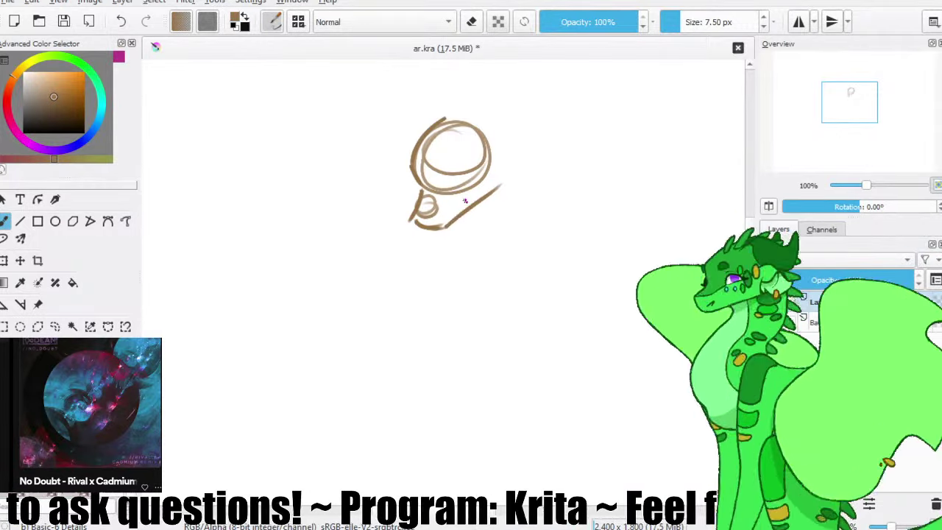
- Redraw the slanted jaw line from the chin, connect it to a short cheek line, and save the file
key(ctrl+z)
drag(449, 224, 496, 177)
key(ctrl+z)
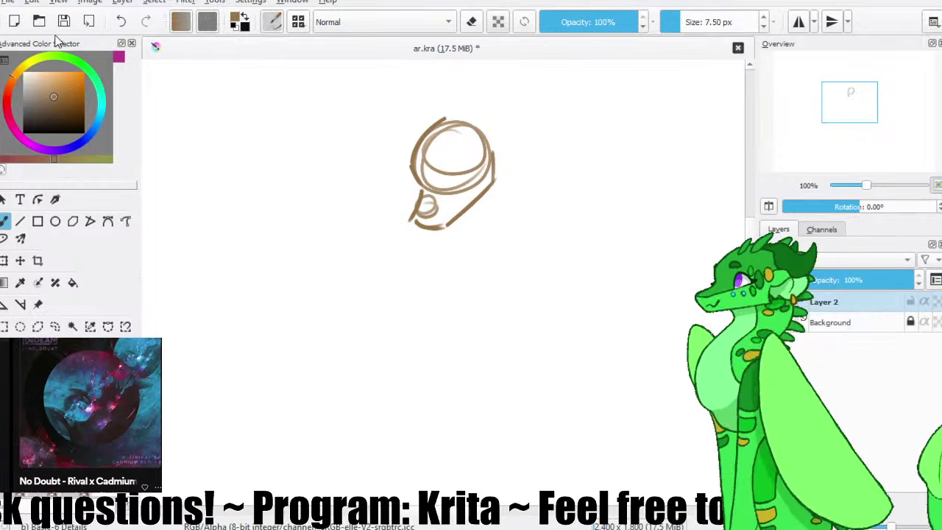
click(62, 23)
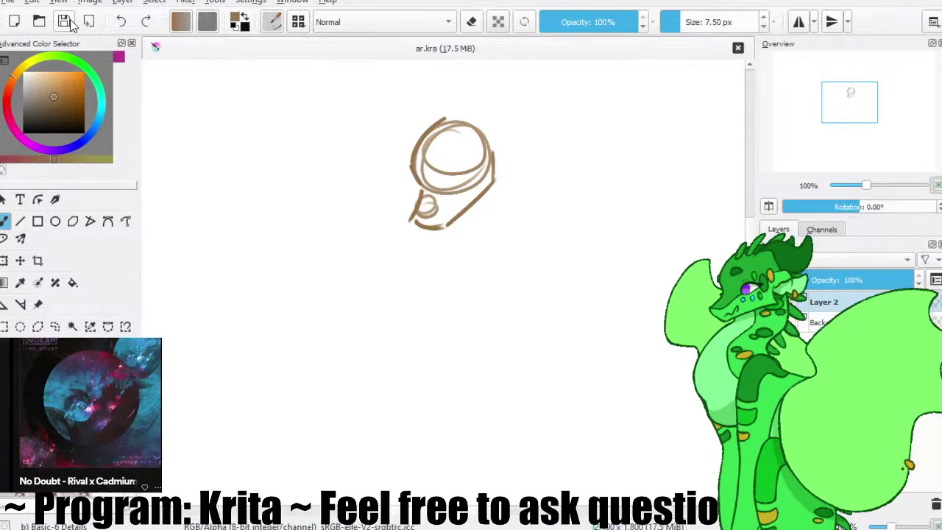
- Sketch a pointed horn on the back of the head and the outer curve of a front horn, then save
key(ctrl+z)
mouse_move(471, 117)
mouse_down()
mouse_move(512, 90)
mouse_move(495, 143)
mouse_up()
mouse_move(446, 120)
mouse_down()
mouse_move(454, 139)
mouse_move(481, 98)
mouse_up()
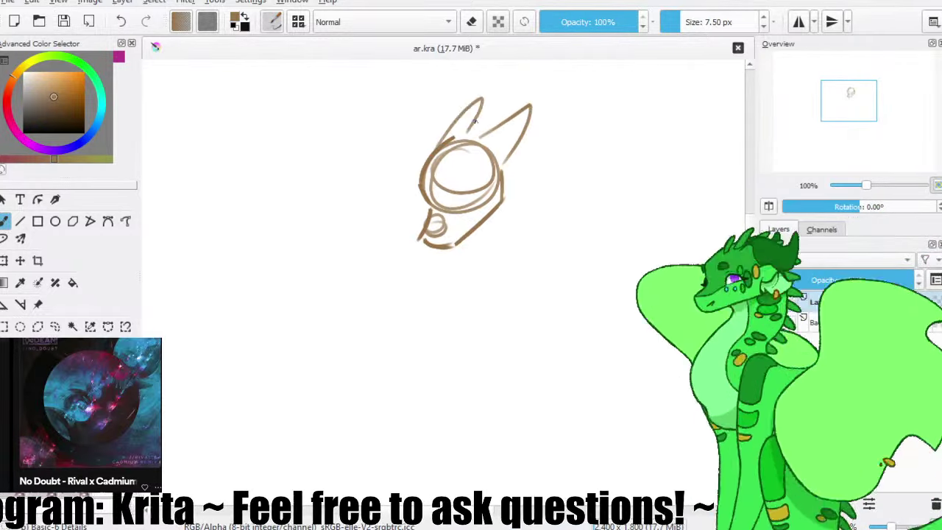
key(ctrl+z)
mouse_move(471, 141)
mouse_down()
mouse_move(442, 121)
mouse_move(457, 97)
mouse_up()
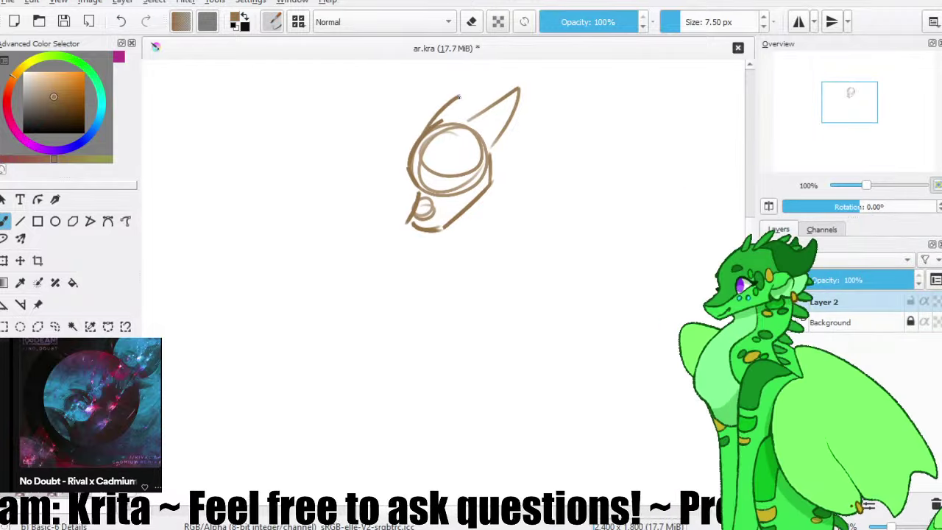
click(63, 21)
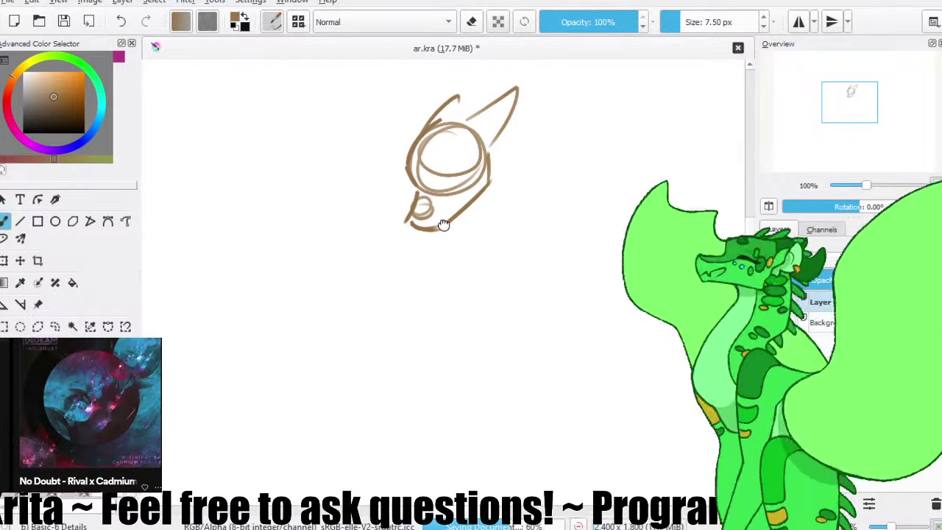
- Sketch a narrow leaf-shaped ear with small tufts at its base behind the cheek and save the file
drag(444, 225, 409, 217)
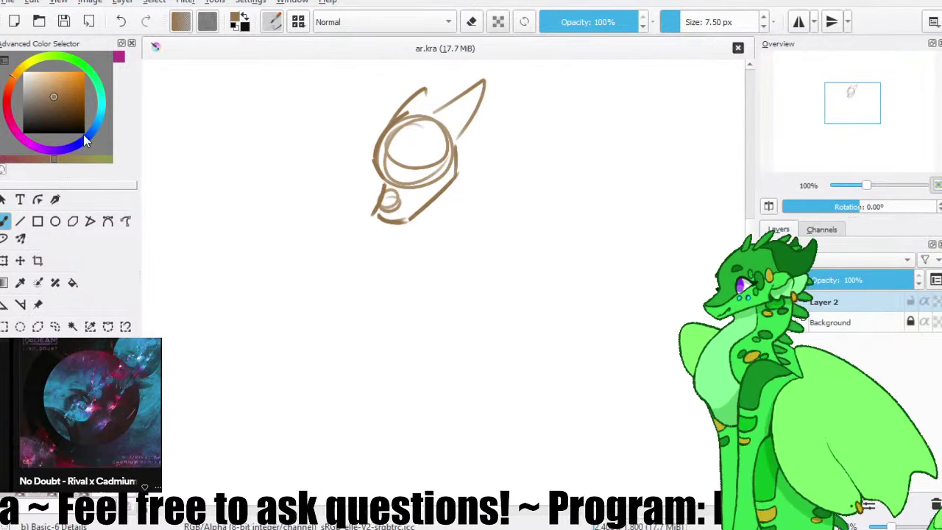
mouse_move(346, 179)
mouse_down()
mouse_move(304, 179)
mouse_move(308, 200)
mouse_up()
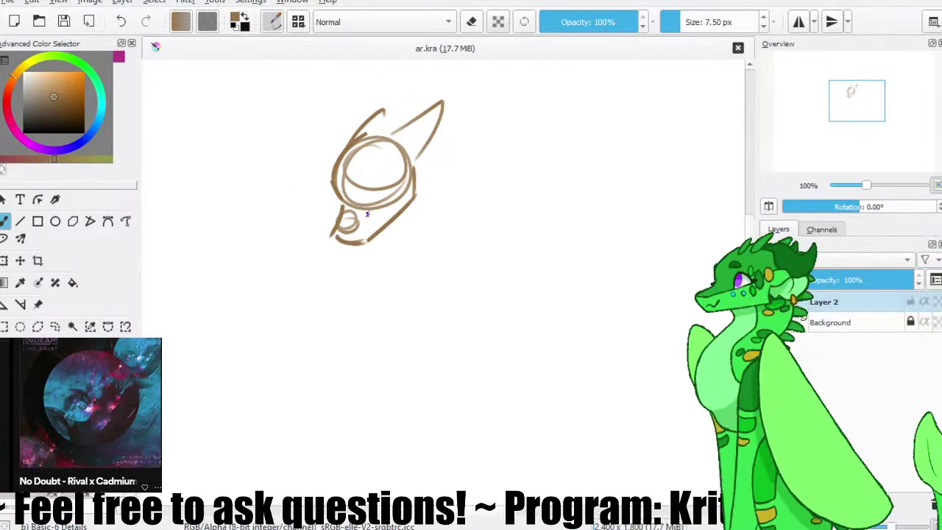
mouse_move(414, 163)
mouse_down()
mouse_move(461, 162)
mouse_move(466, 171)
mouse_move(430, 186)
mouse_up()
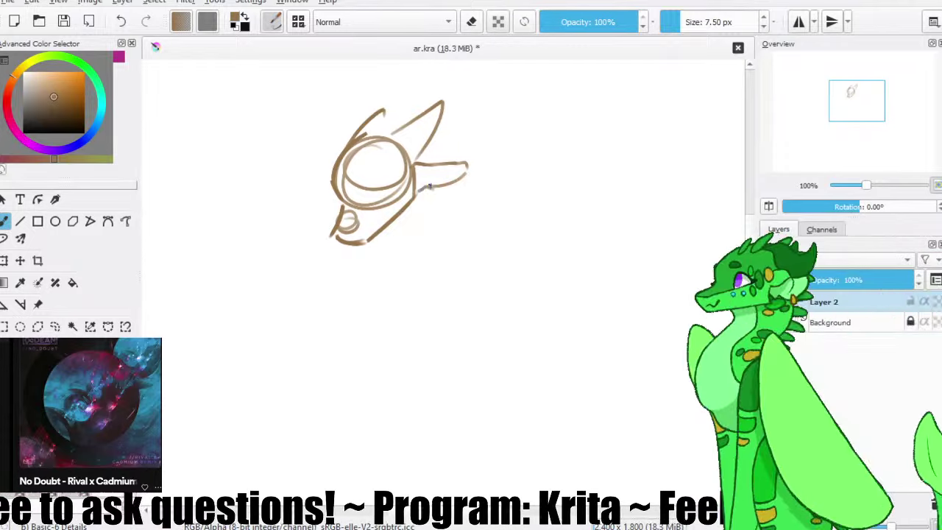
key(ctrl+z)
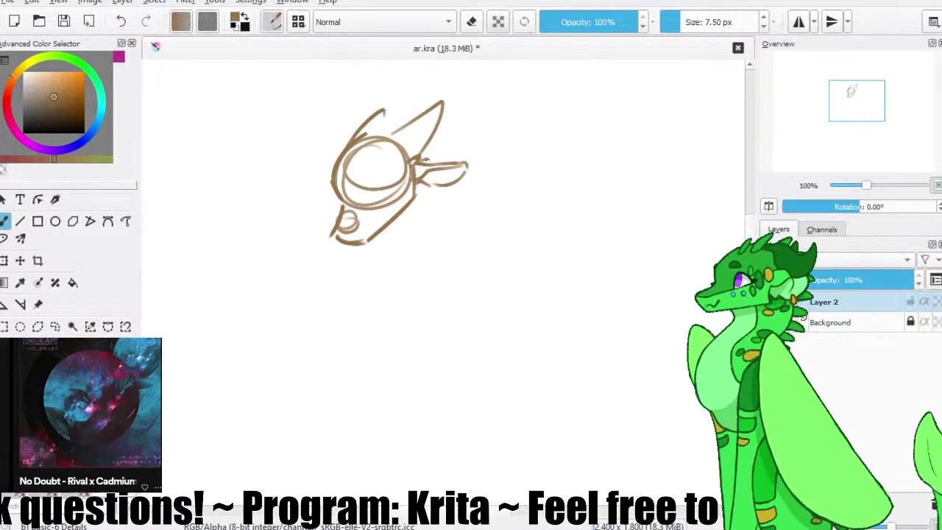
key(ctrl+z)
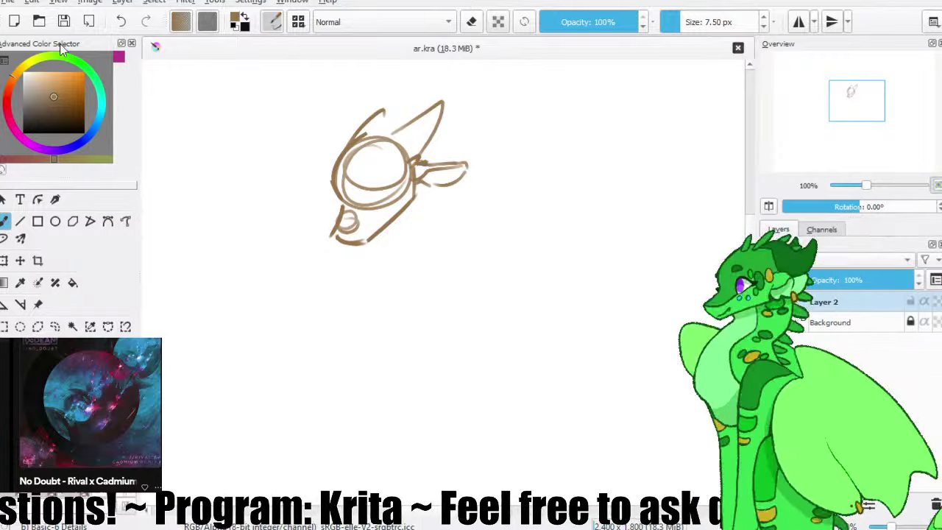
click(63, 22)
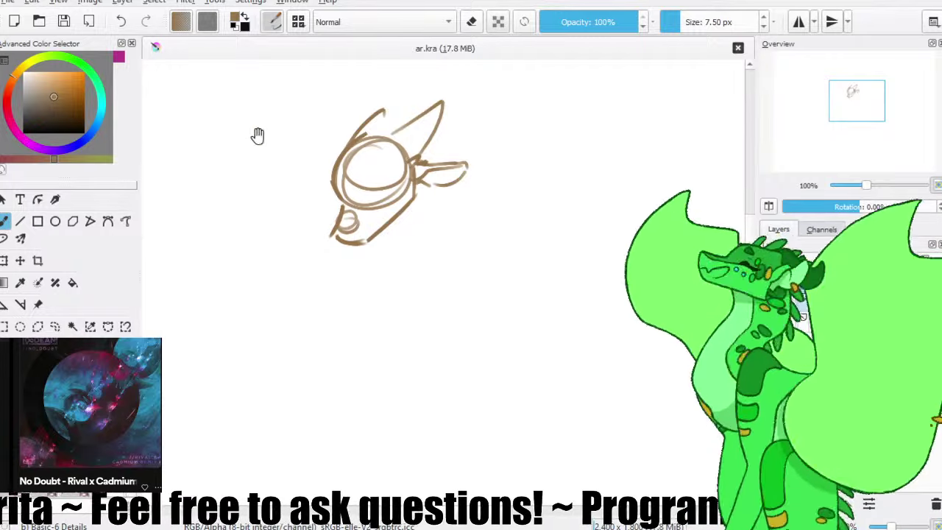
- Close the tip of the front horn with a short inner edge stroke
drag(255, 135, 263, 184)
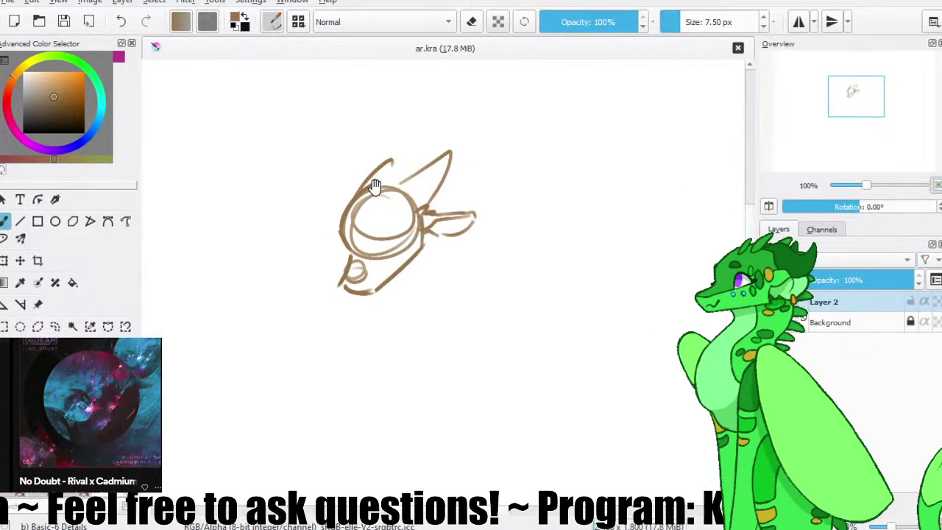
mouse_move(375, 185)
mouse_down()
mouse_move(357, 173)
mouse_move(374, 165)
mouse_up()
key(ctrl+z)
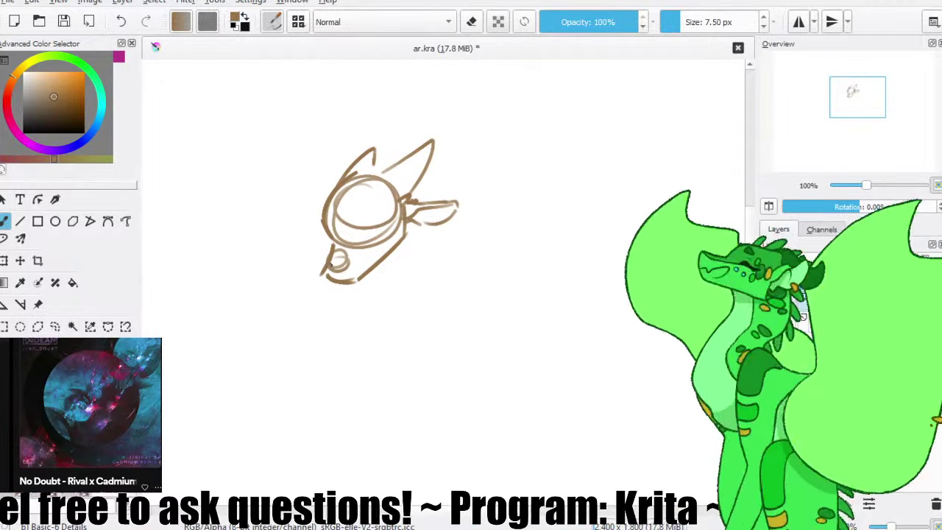
- Add a nose bump above the muzzle circle and two curved spikes in front of the forehead
mouse_move(315, 258)
mouse_down()
mouse_move(332, 256)
mouse_move(317, 258)
mouse_move(309, 200)
mouse_up()
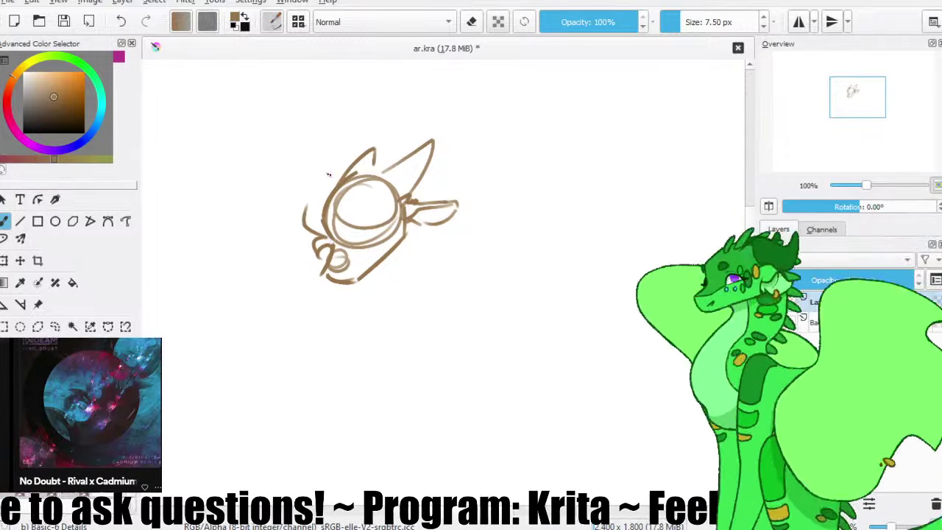
key(ctrl+z)
drag(324, 236, 299, 223)
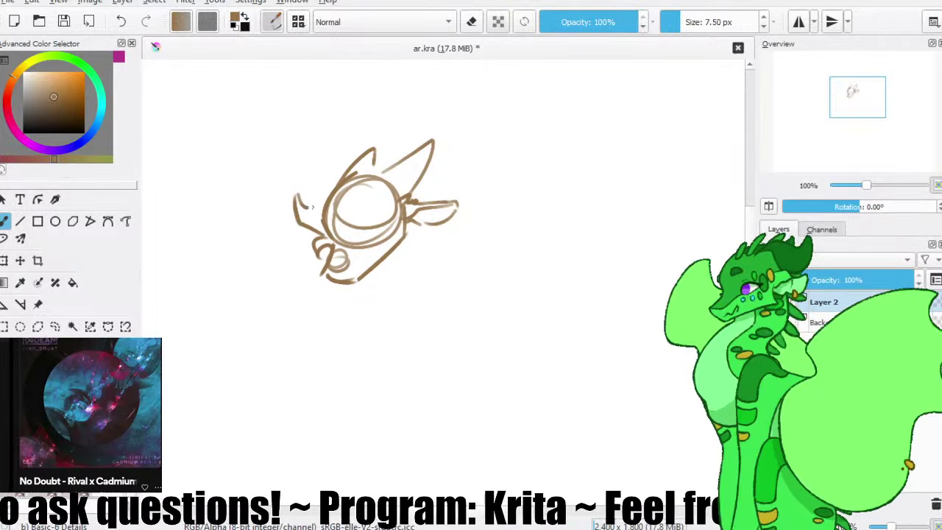
drag(317, 164, 327, 195)
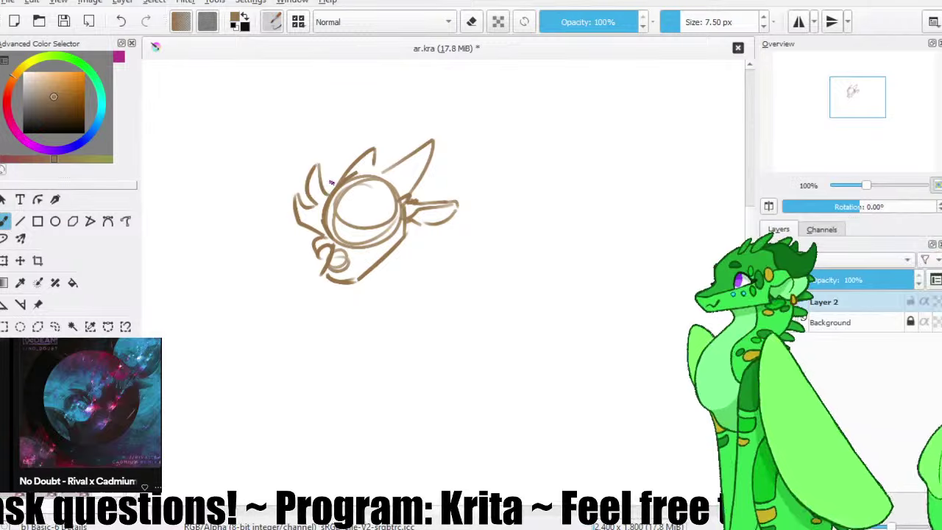
key(ctrl+z)
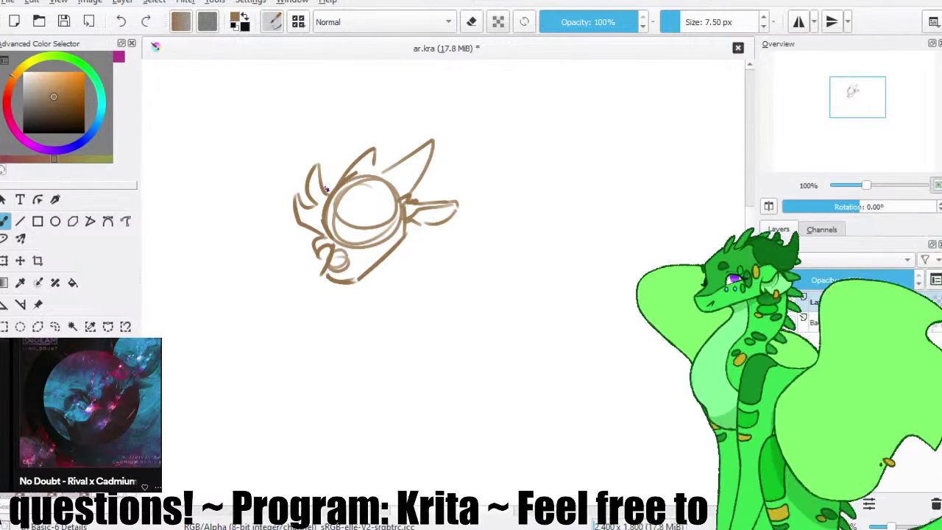
- Sketch spiky crest strokes across the top of the head up to the back horn and save the file
mouse_move(327, 191)
mouse_down()
mouse_move(332, 160)
mouse_move(384, 157)
mouse_up()
key(ctrl+z)
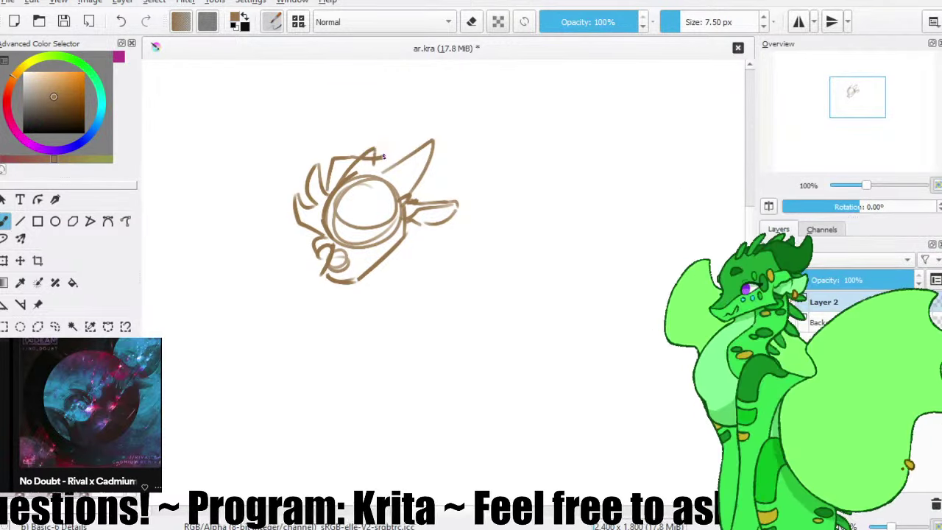
key(ctrl+z)
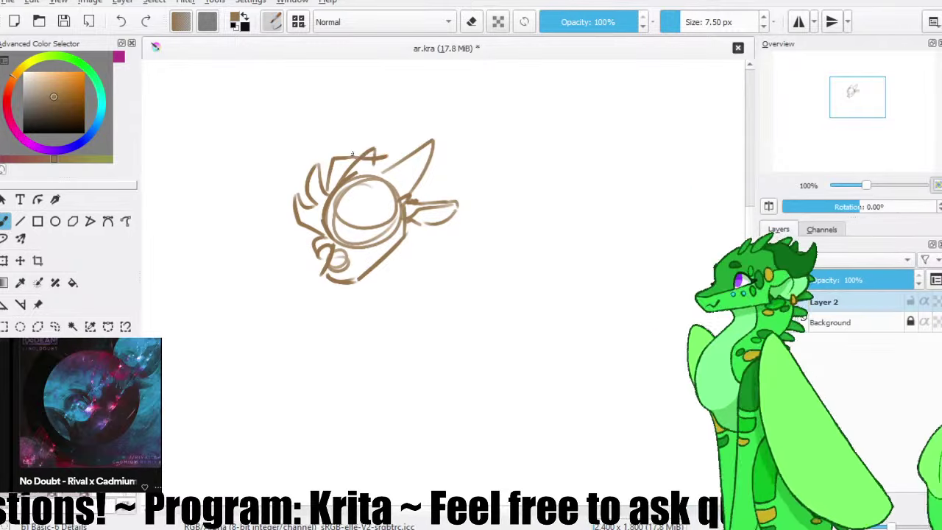
drag(345, 157, 407, 156)
key(ctrl+z)
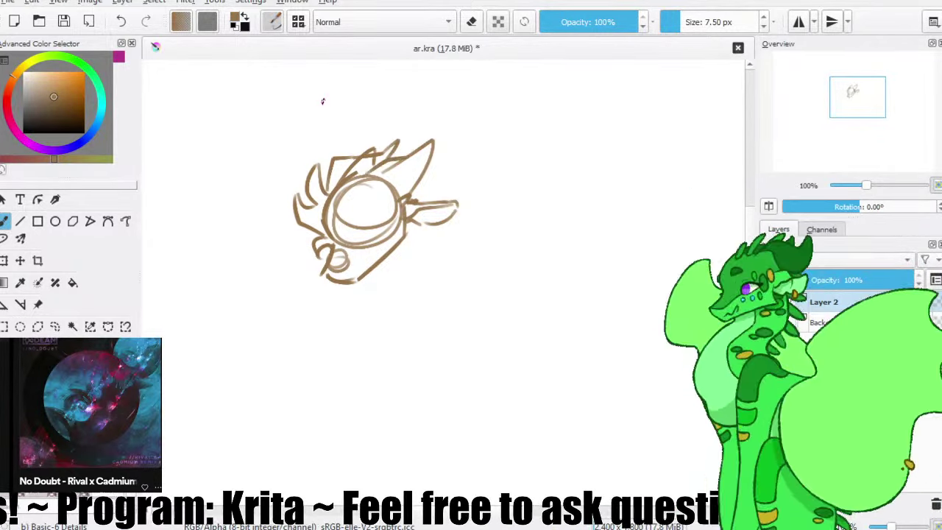
key(ctrl+s)
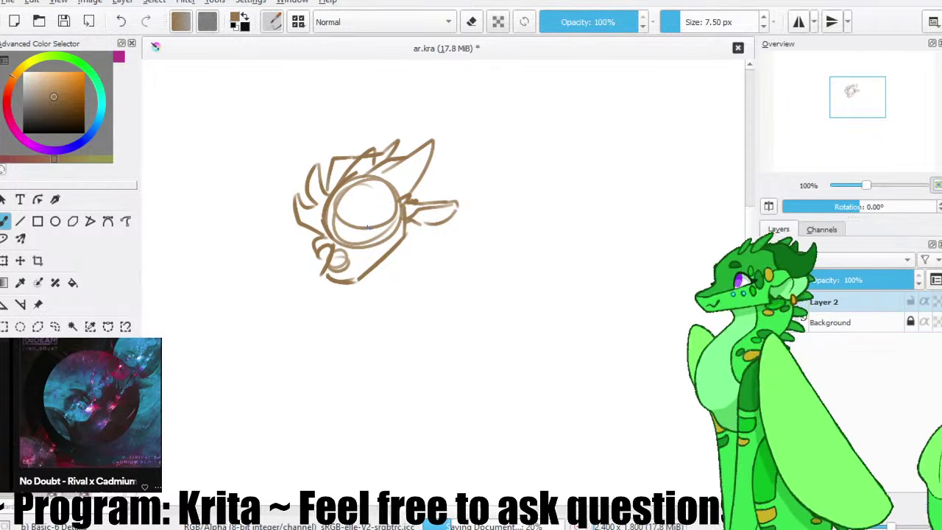
key(minus)
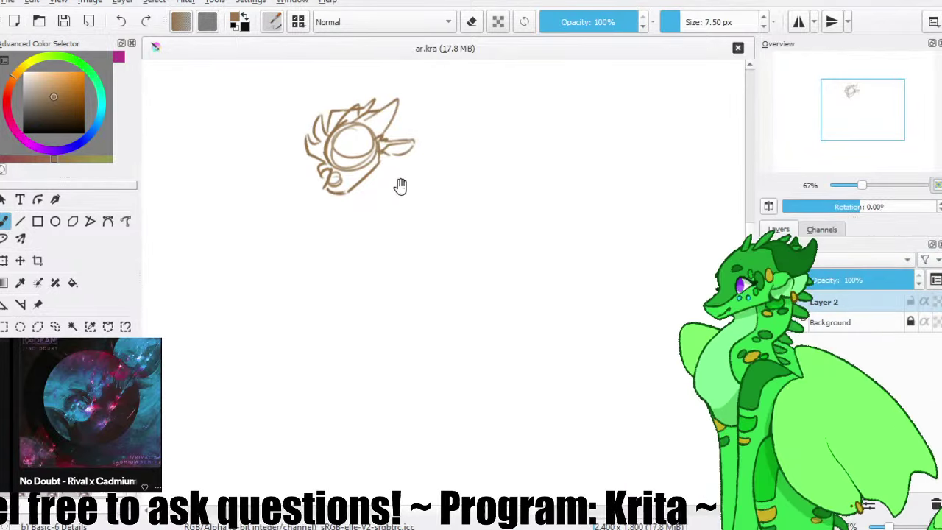
drag(400, 186, 418, 196)
key(ctrl+plus)
drag(353, 117, 385, 166)
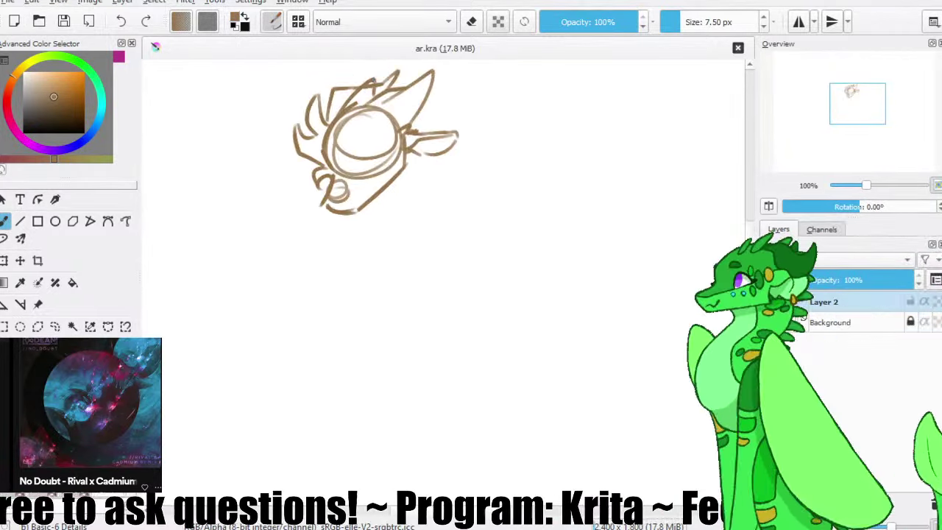
- Sketch inner contour strokes on the back horn and inside the ear, and save the file
drag(385, 103, 405, 124)
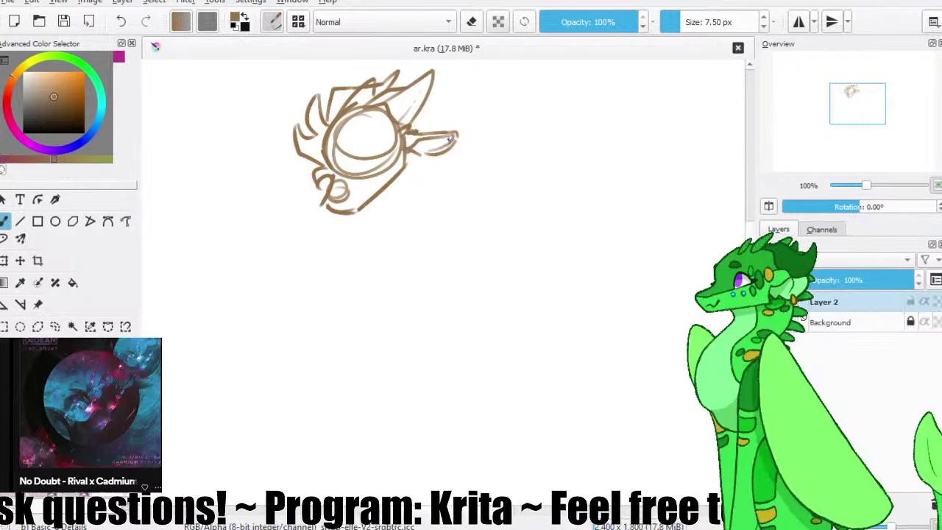
key(ctrl+z)
key(ctrl+z)
mouse_move(446, 137)
mouse_down()
mouse_move(454, 135)
mouse_move(441, 152)
mouse_move(421, 148)
mouse_up()
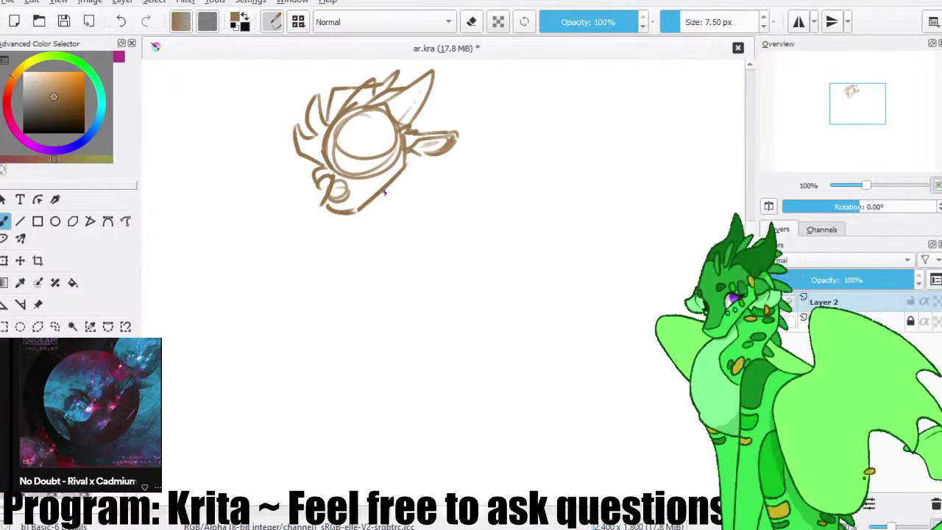
click(64, 21)
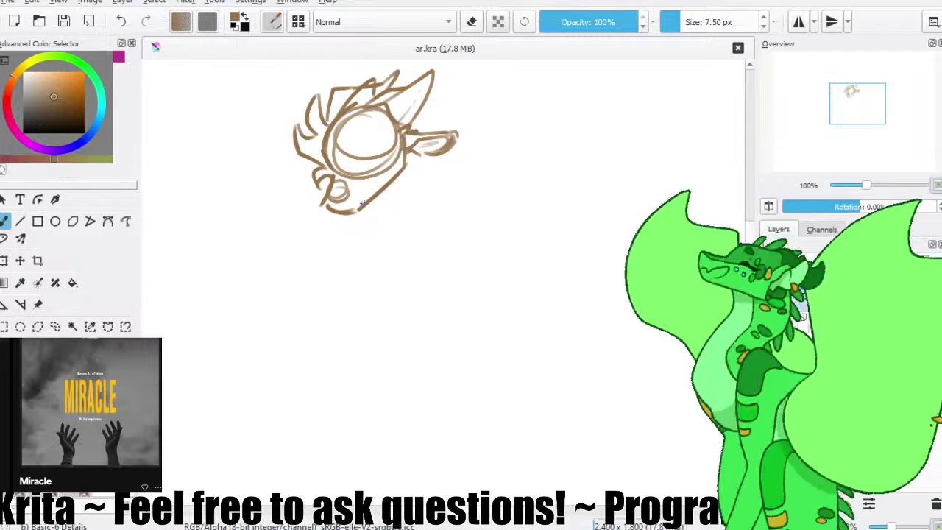
- Add a short slanted stroke for the back of the head, from the back horn's base to the ear
key(ctrl+plus)
key(ctrl+plus)
key(ctrl+plus)
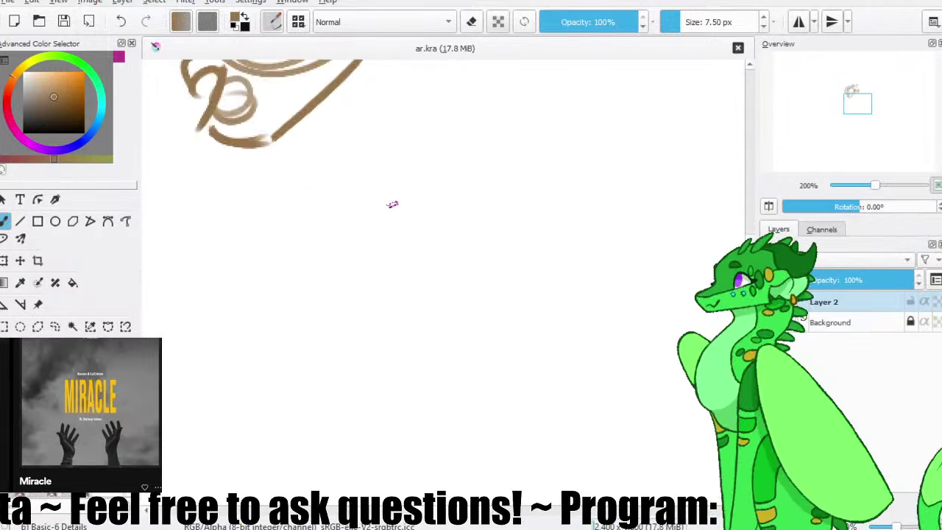
key(ctrl+minus)
scroll(388, 201, down, 2)
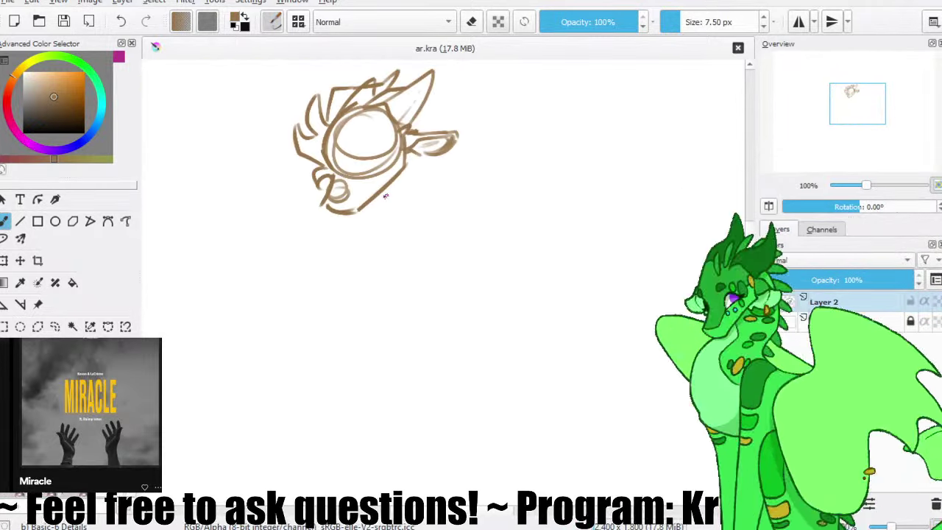
key(minus)
mouse_move(409, 205)
mouse_down()
mouse_move(380, 204)
mouse_move(388, 190)
mouse_up()
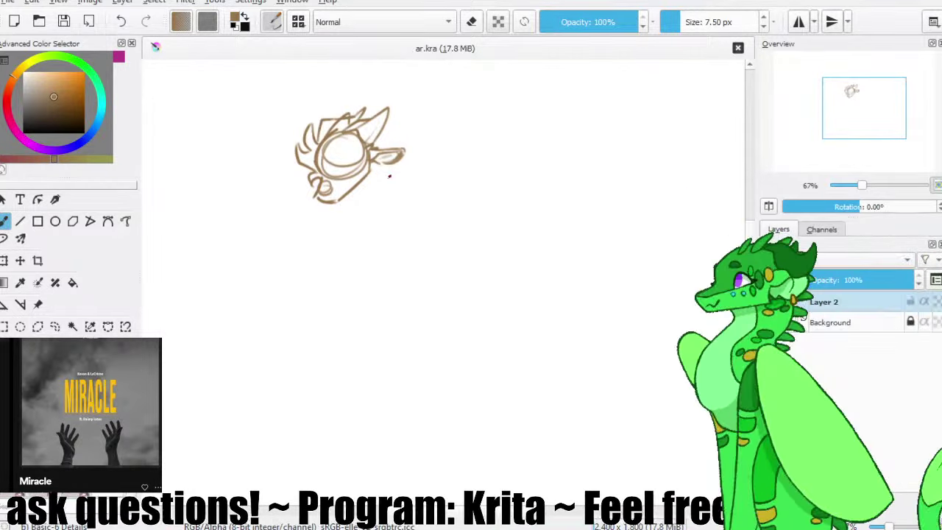
drag(377, 144, 395, 153)
drag(376, 305, 367, 290)
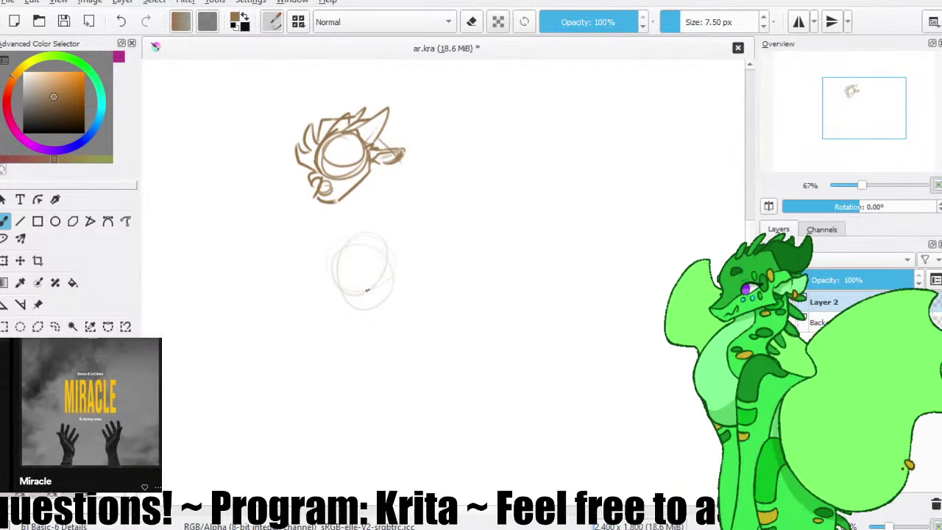
key(ctrl+z)
key(ctrl+z)
- Sketch the curved back line of the neck downward from the ear, undoing the stray strokes at its lower end
drag(401, 158, 399, 222)
key(ctrl+z)
key(ctrl+z)
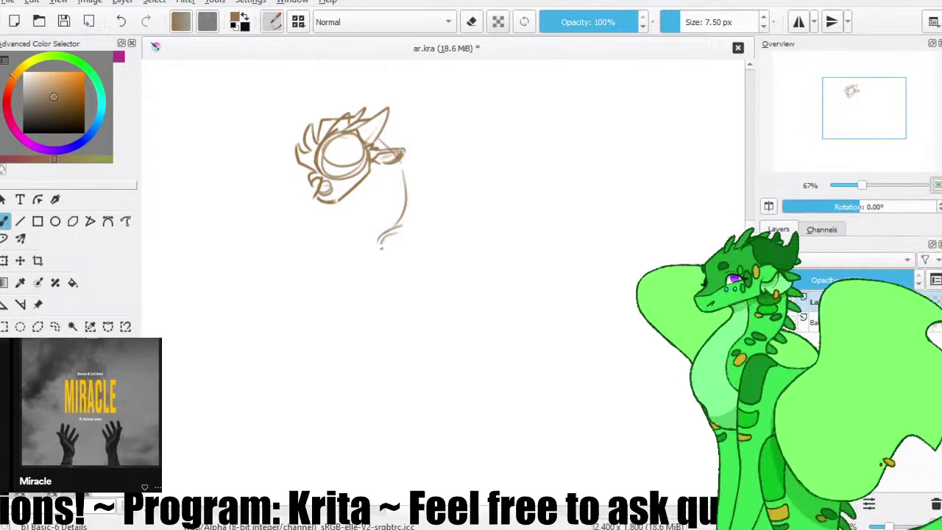
key(ctrl+z)
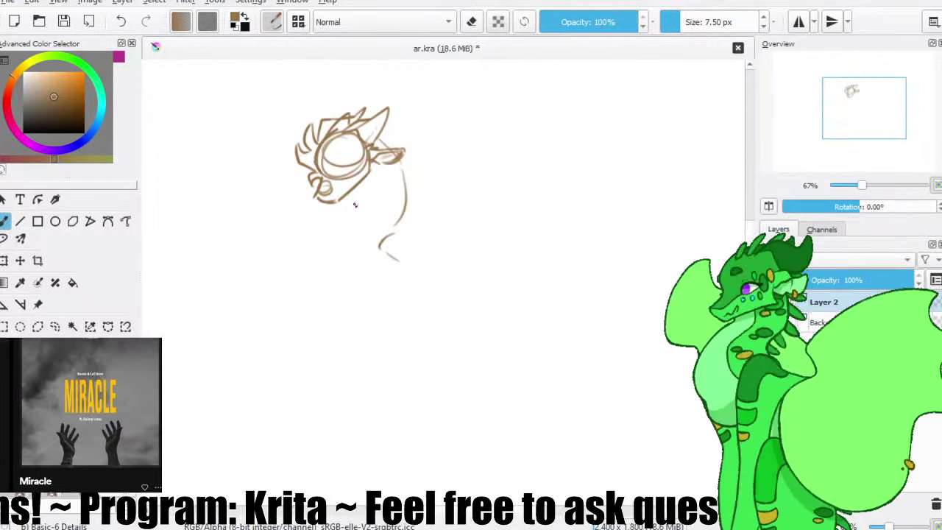
key(ctrl+z)
- Sketch loose overlapping chest circles below the neck and a curved throat line from the jaw to the chest
mouse_move(393, 230)
mouse_down()
mouse_move(358, 294)
mouse_move(332, 290)
mouse_move(376, 302)
mouse_move(348, 307)
mouse_up()
key(ctrl+z)
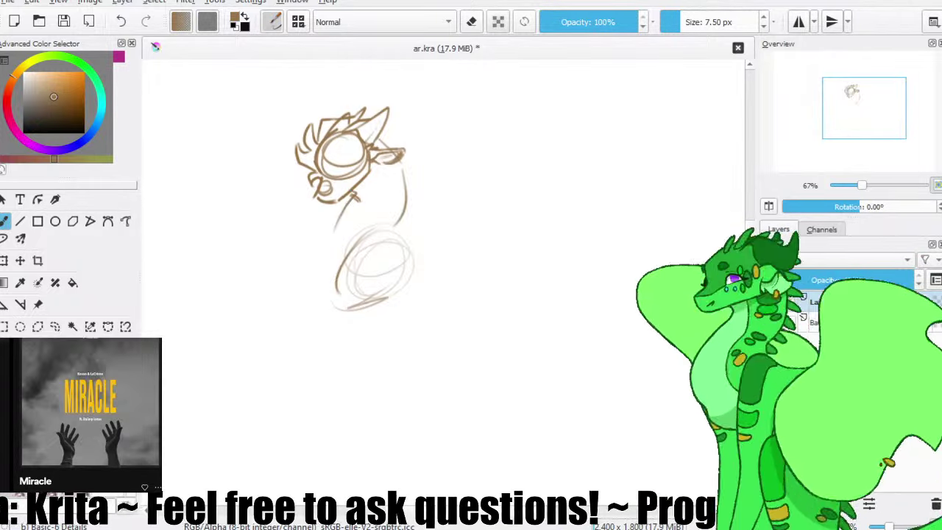
mouse_move(357, 196)
mouse_down()
mouse_move(328, 243)
mouse_move(337, 289)
mouse_up()
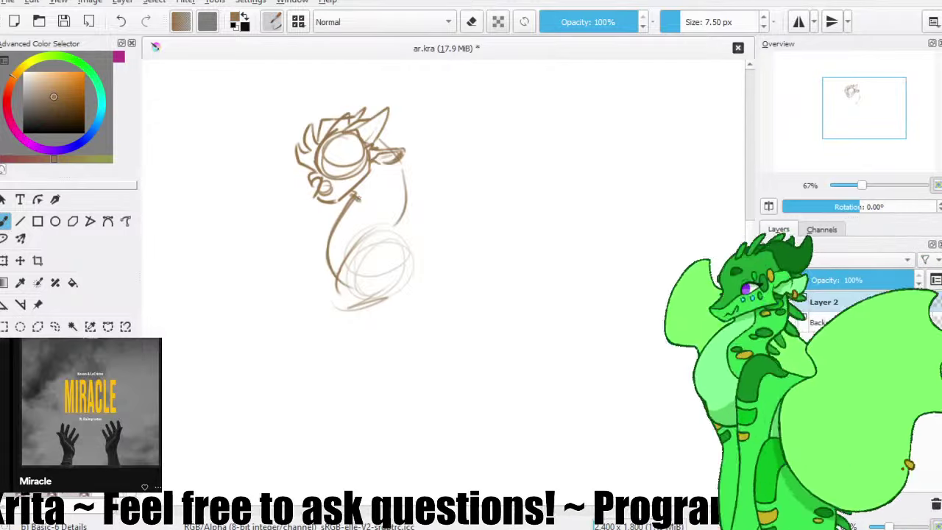
drag(356, 198, 356, 270)
key(ctrl+z)
- Darken the back of the neck with a longer curve starting behind the horn, and save the file
drag(382, 137, 401, 219)
key(ctrl+z)
click(63, 22)
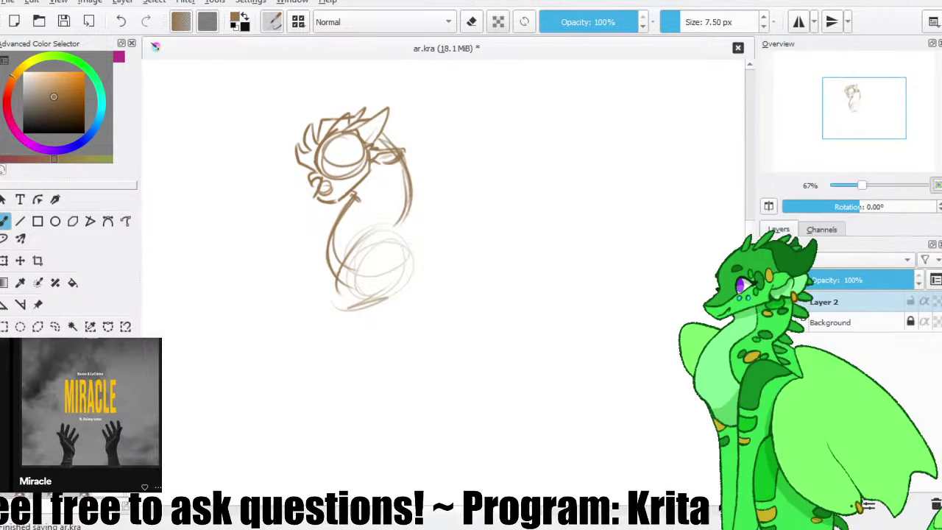
- Draw a curved shoulder line across the chest with a small oval at the neck's base, and save the file
drag(403, 233, 354, 273)
key(ctrl+z)
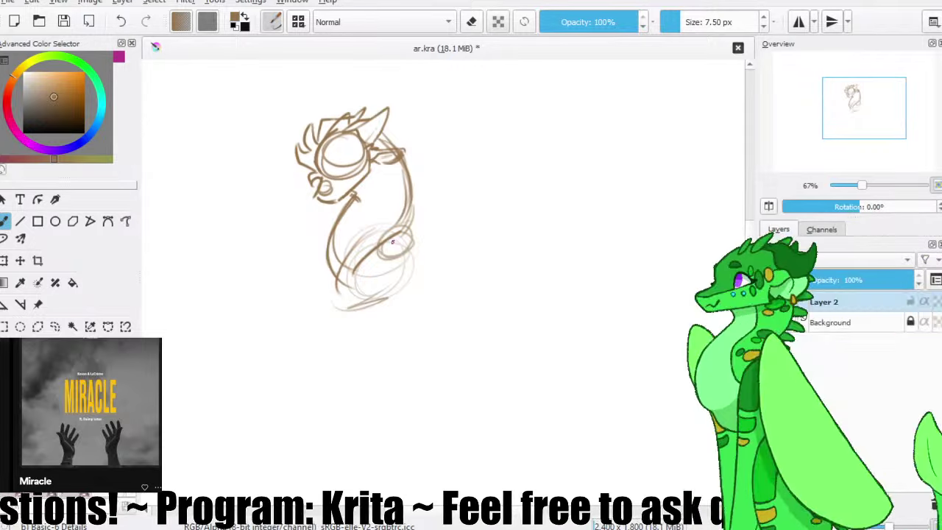
drag(398, 239, 408, 225)
click(63, 22)
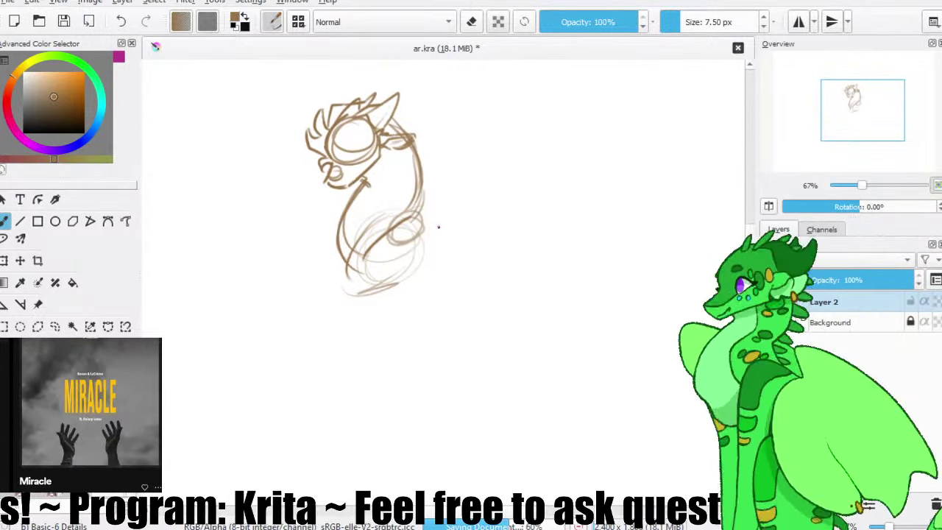
- Sketch a raised wing's arm from the shoulder up to a pointed wrist with a long finger line, and save the file
mouse_move(437, 224)
mouse_down()
mouse_move(446, 228)
mouse_move(407, 225)
mouse_move(414, 231)
mouse_move(438, 203)
mouse_move(474, 250)
mouse_move(452, 223)
mouse_move(445, 183)
mouse_move(512, 195)
mouse_move(493, 215)
mouse_move(484, 197)
mouse_move(543, 294)
mouse_move(600, 342)
mouse_up()
click(68, 29)
key(ctrl+z)
key(ctrl+z)
key(ctrl+z)
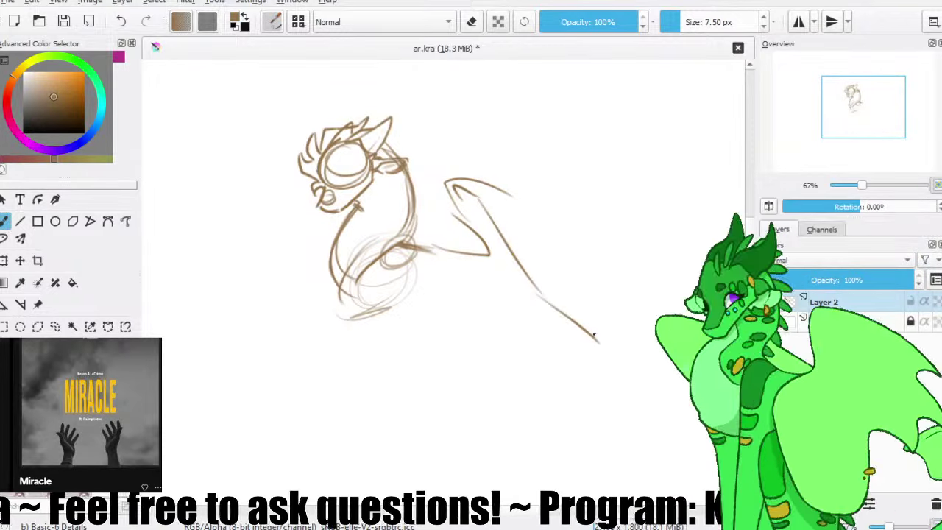
- Redraw the wing's inner edge as curved, notched membrane strokes and draw the long outer edge toward the wing tip
key(ctrl+z)
key(ctrl+z)
mouse_move(482, 205)
mouse_down()
mouse_move(533, 308)
mouse_move(603, 370)
mouse_move(631, 376)
mouse_up()
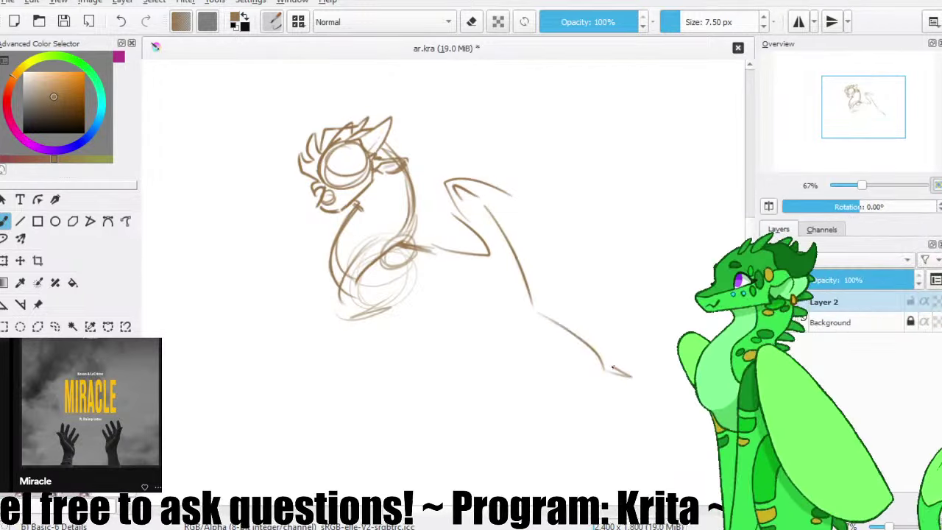
mouse_move(603, 342)
mouse_down()
mouse_move(596, 337)
mouse_move(620, 328)
mouse_move(678, 350)
mouse_up()
key(ctrl+z)
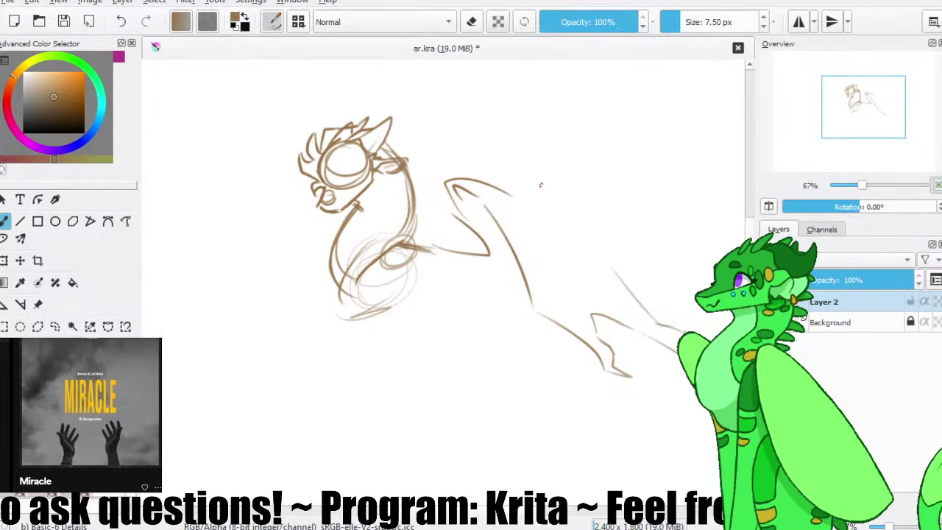
drag(515, 197, 609, 268)
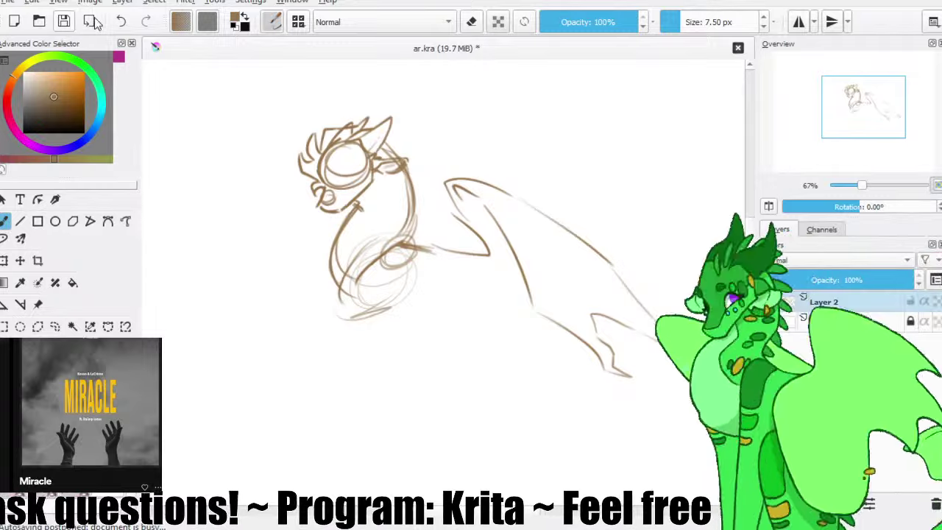
- Thicken the wing arm with a second line and sketch its jagged underside back to the chest
mouse_move(482, 245)
mouse_down()
mouse_move(466, 217)
mouse_move(471, 250)
mouse_up()
drag(409, 245, 468, 254)
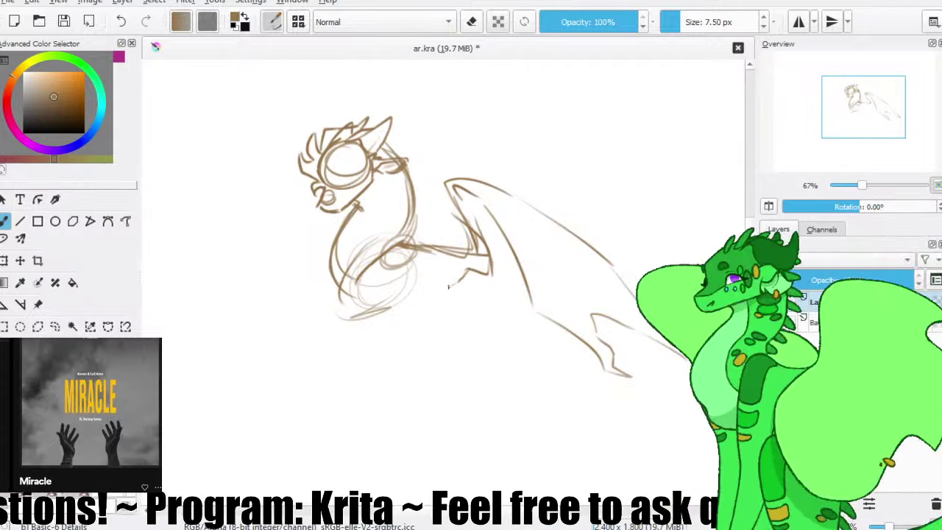
mouse_move(448, 286)
mouse_down()
mouse_move(414, 273)
mouse_move(443, 286)
mouse_move(404, 289)
mouse_move(466, 274)
mouse_move(439, 286)
mouse_up()
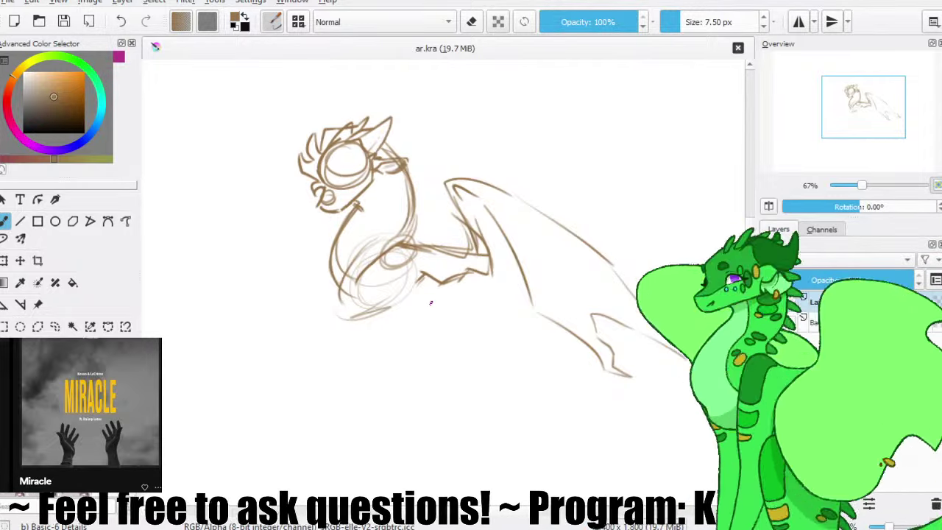
- Erase the end of the wing's underside line where it meets the chest circles and return to the sketch brush
key(e)
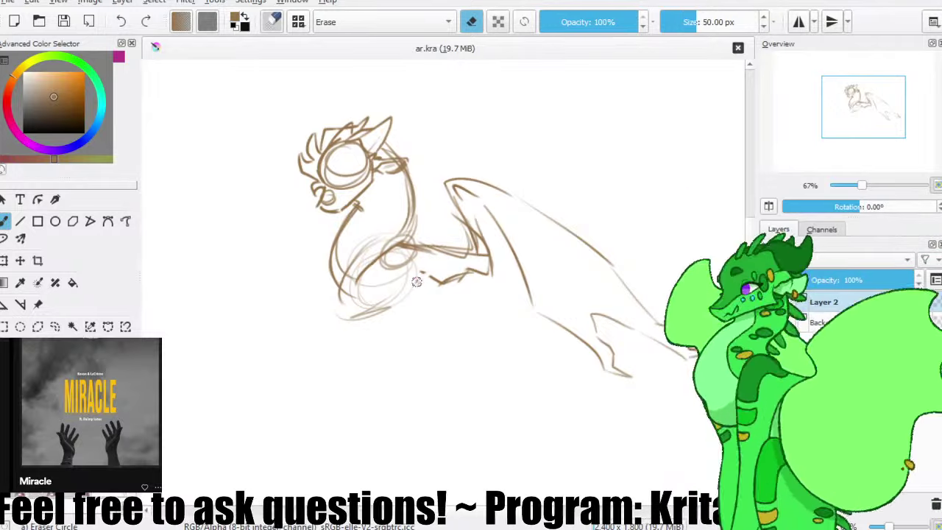
mouse_move(415, 273)
mouse_down()
mouse_move(405, 293)
mouse_move(434, 281)
mouse_move(408, 288)
mouse_move(421, 251)
mouse_up()
key(e)
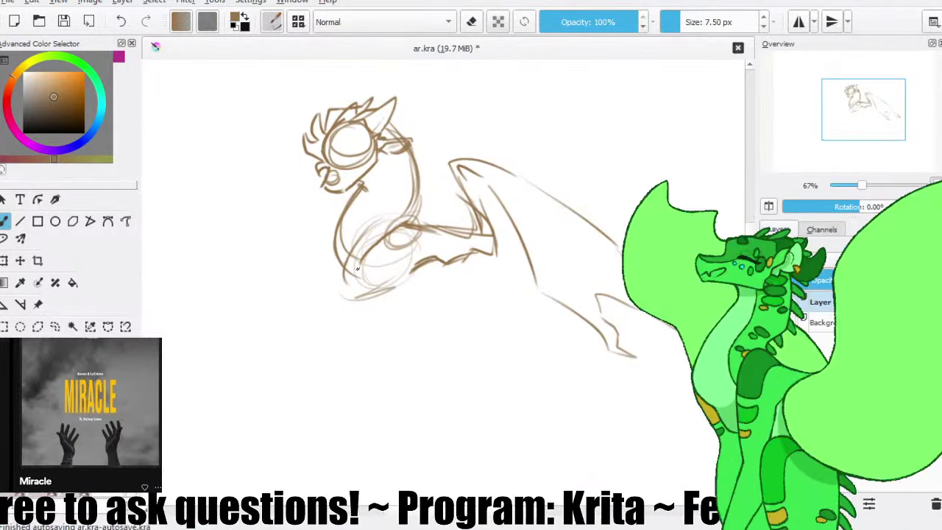
- Draw a long, nearly vertical line down from the chest and thicken it with repeated strokes
drag(361, 279, 381, 444)
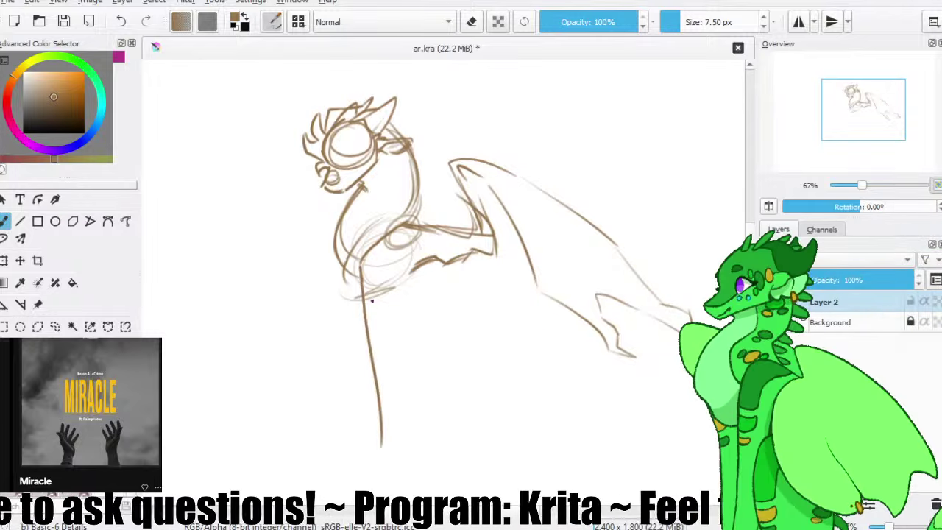
key(ctrl+z)
drag(361, 274, 384, 445)
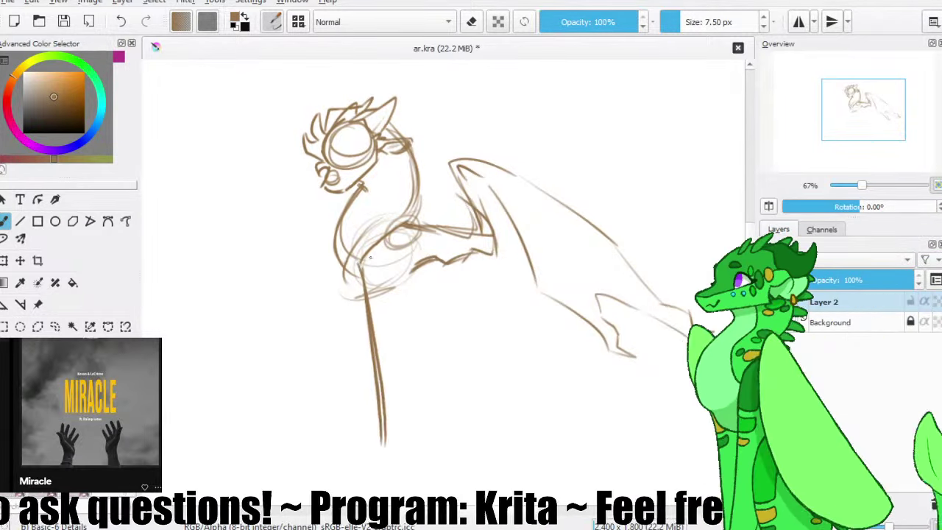
drag(370, 256, 380, 439)
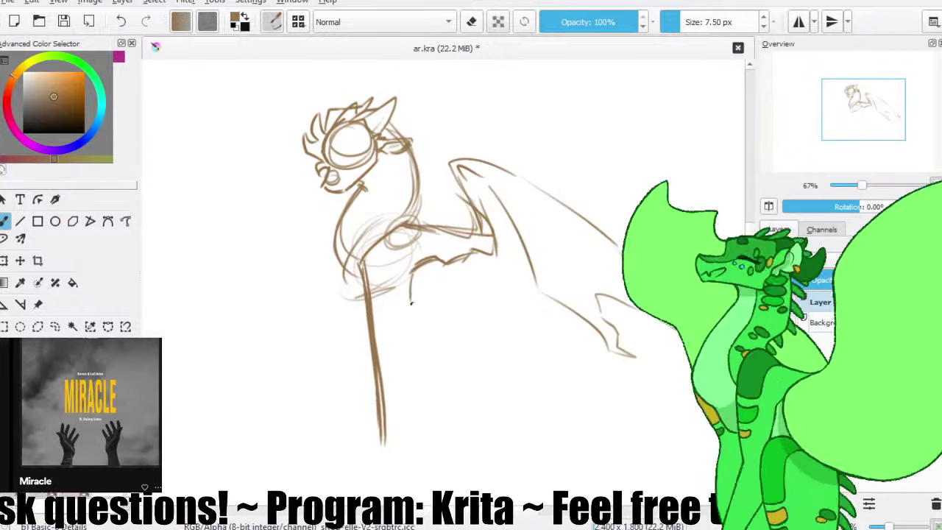
- Sketch a short curved body line down from the wing's underside, undo the attempts to extend it, and save the file
drag(413, 273, 421, 333)
key(ctrl+z)
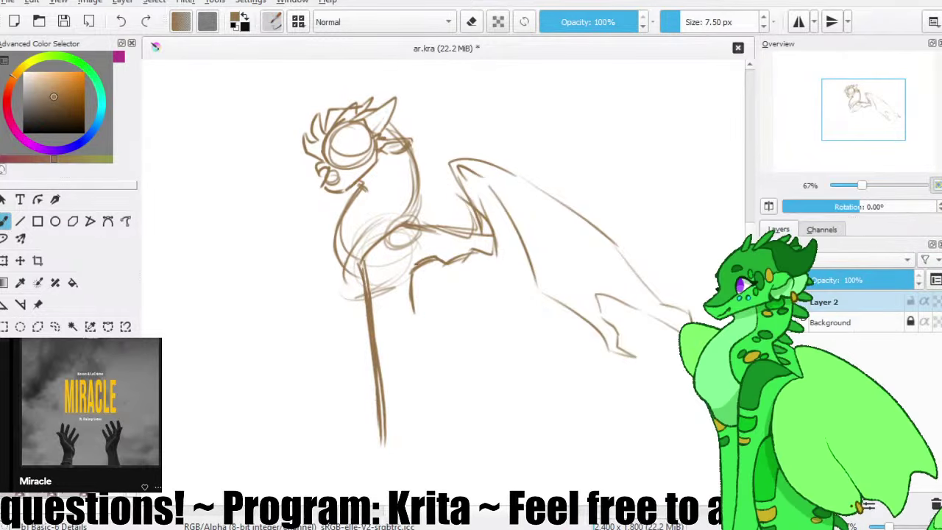
drag(420, 269, 415, 314)
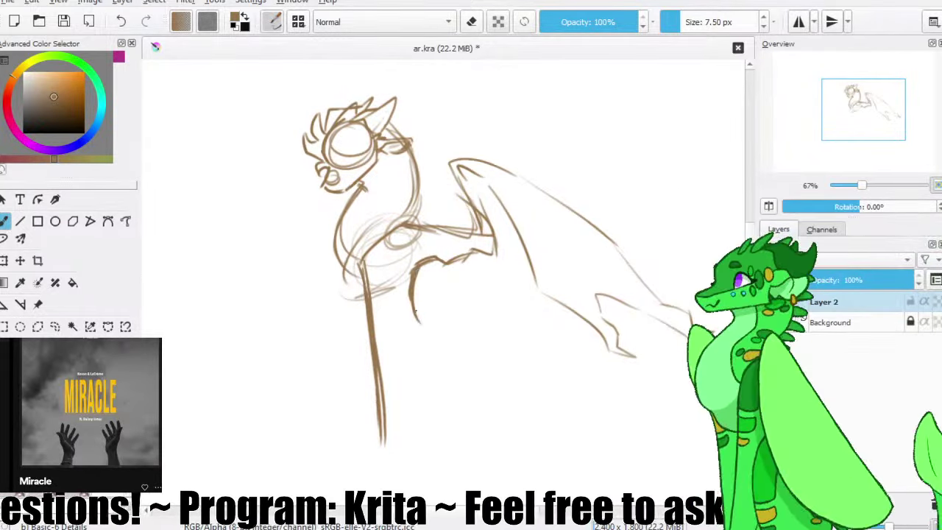
mouse_move(402, 450)
mouse_down()
mouse_move(423, 328)
mouse_move(418, 335)
mouse_up()
key(ctrl+z)
key(e)
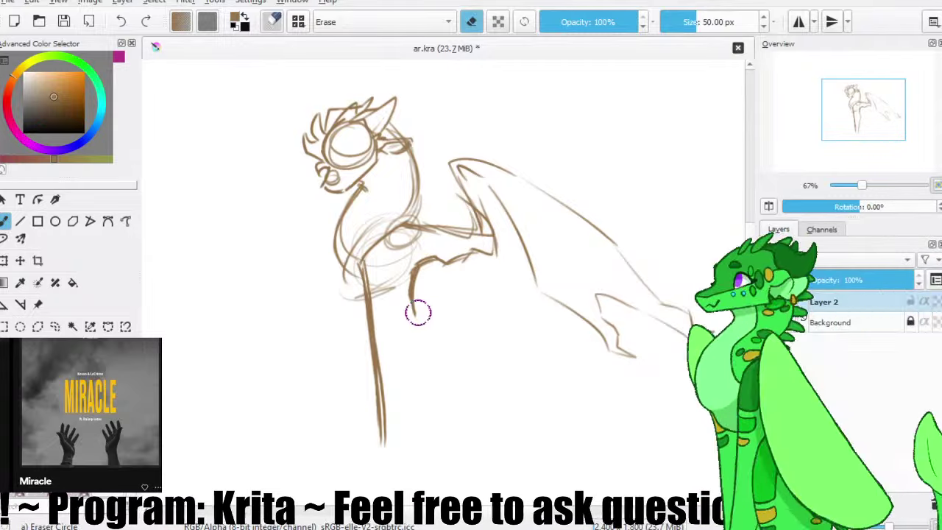
key(e)
drag(421, 325, 401, 412)
key(ctrl+z)
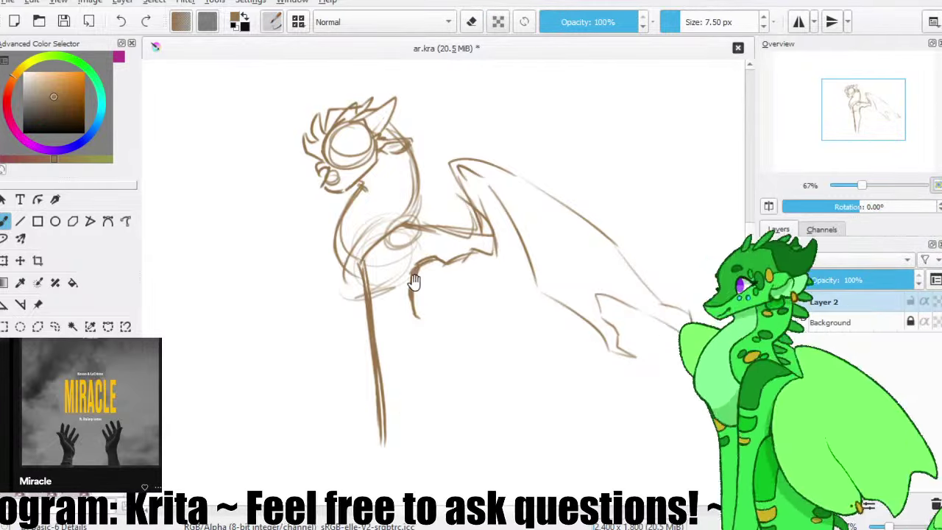
scroll(415, 380, down, 1)
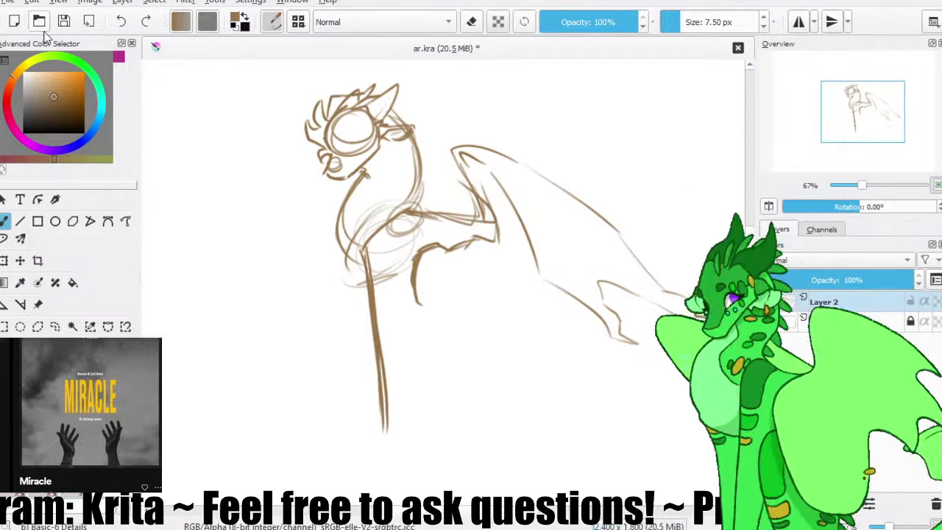
click(65, 21)
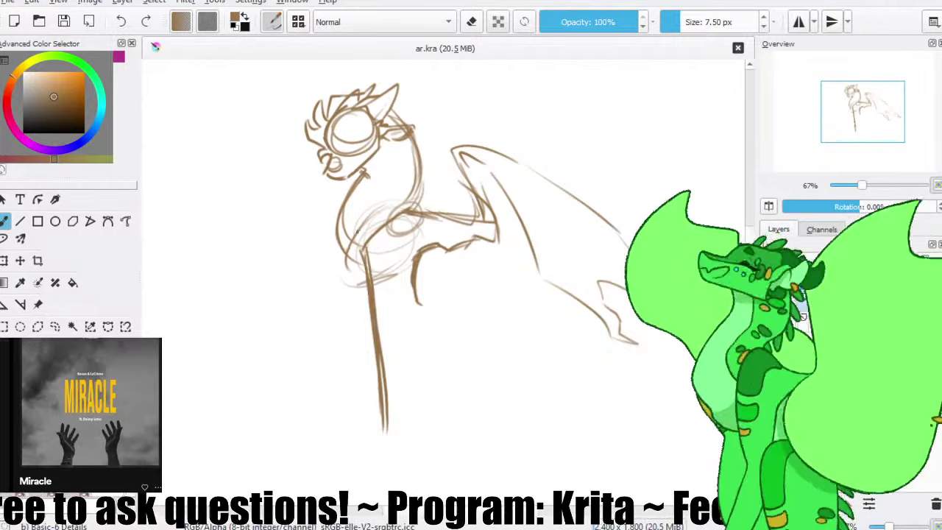
- Erase the long vertical line, the short body line and the whole wing, keeping the head, neck and chest
key(e)
drag(371, 291, 391, 413)
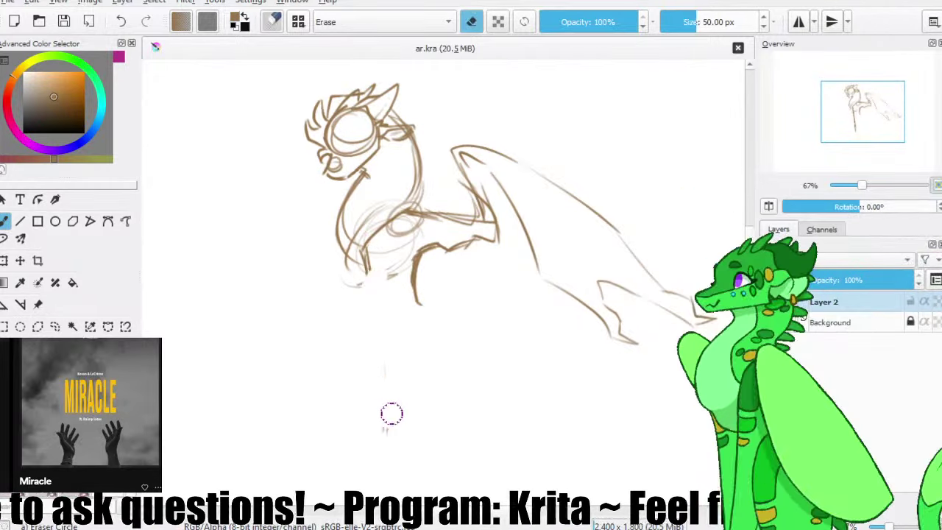
mouse_move(395, 266)
mouse_down()
mouse_move(413, 311)
mouse_move(415, 285)
mouse_move(478, 229)
mouse_move(470, 224)
mouse_move(496, 180)
mouse_move(466, 135)
mouse_up()
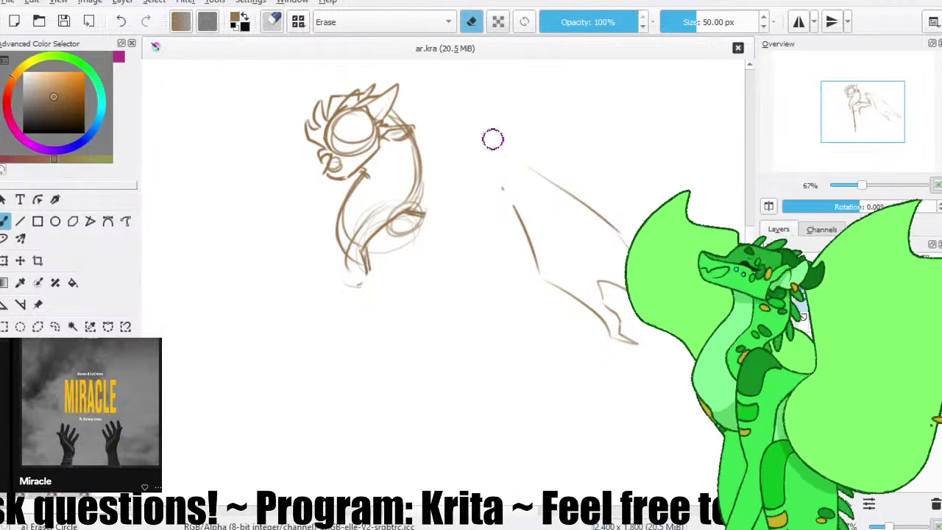
mouse_move(512, 224)
mouse_down()
mouse_move(543, 289)
mouse_move(582, 296)
mouse_move(607, 320)
mouse_move(587, 285)
mouse_up()
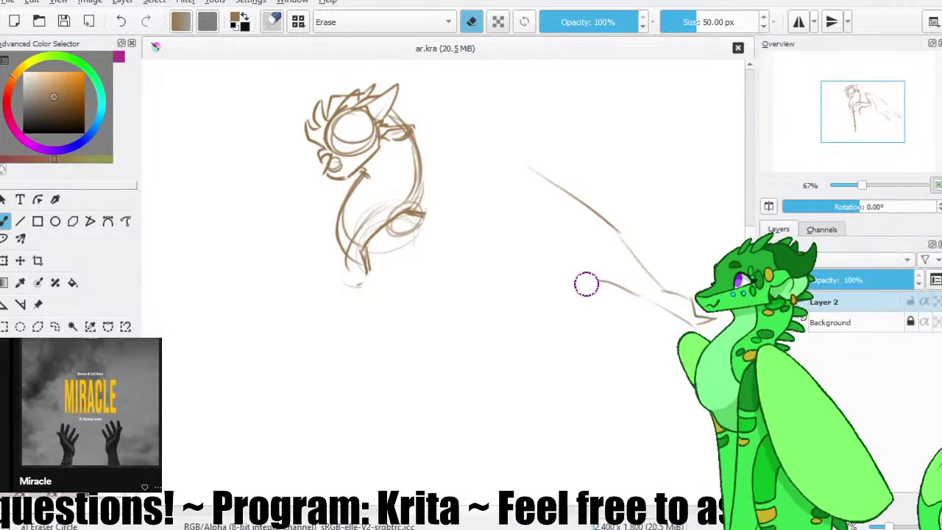
drag(694, 262, 542, 184)
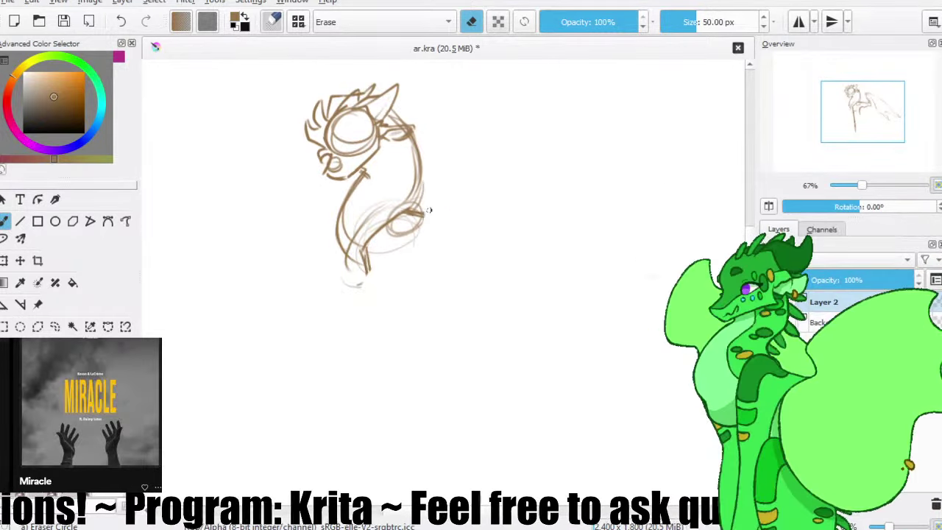
- Hide Layer 2 with the old sketch, add a new paint layer above it and save the file with the 7.5 px sketch brush active
click(769, 302)
click(769, 503)
key(slash)
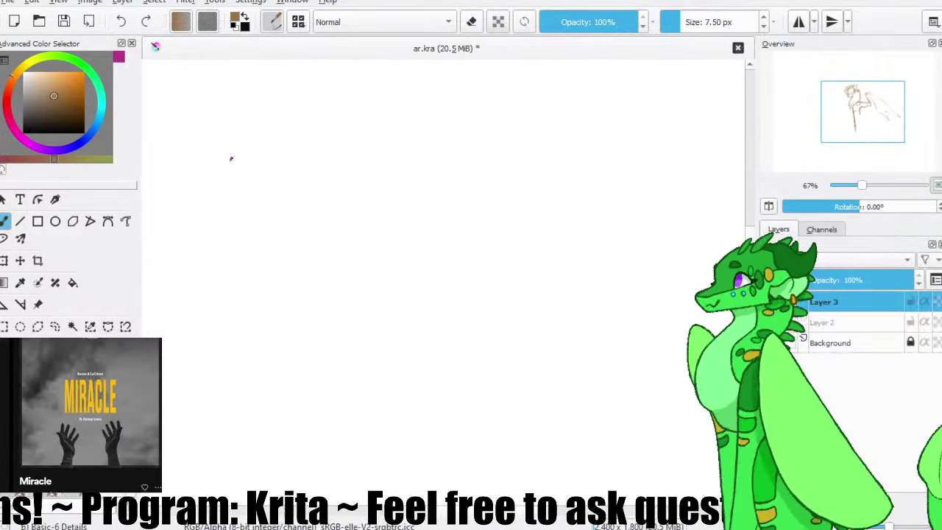
click(63, 21)
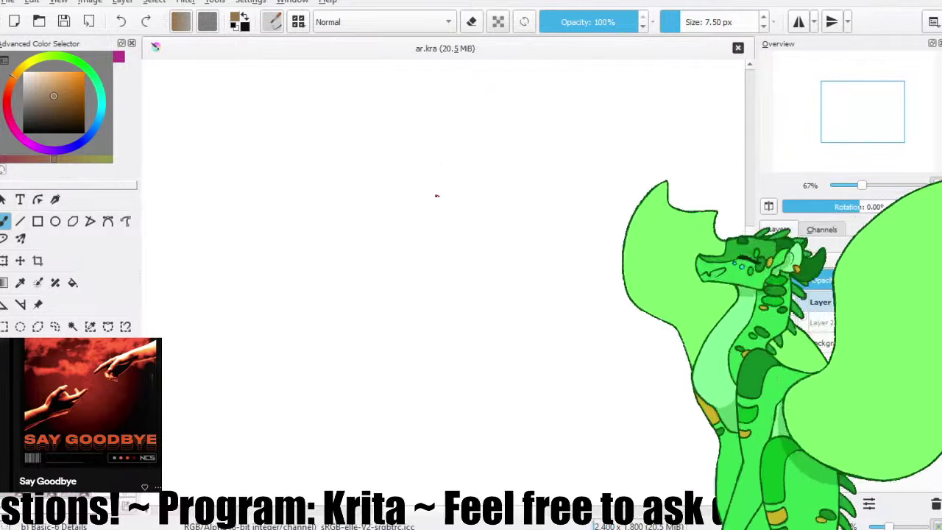
- Sketch a head circle with a small muzzle circle below it, and try several light neck curves, undoing each
mouse_move(421, 136)
mouse_down()
mouse_move(413, 159)
mouse_move(423, 143)
mouse_up()
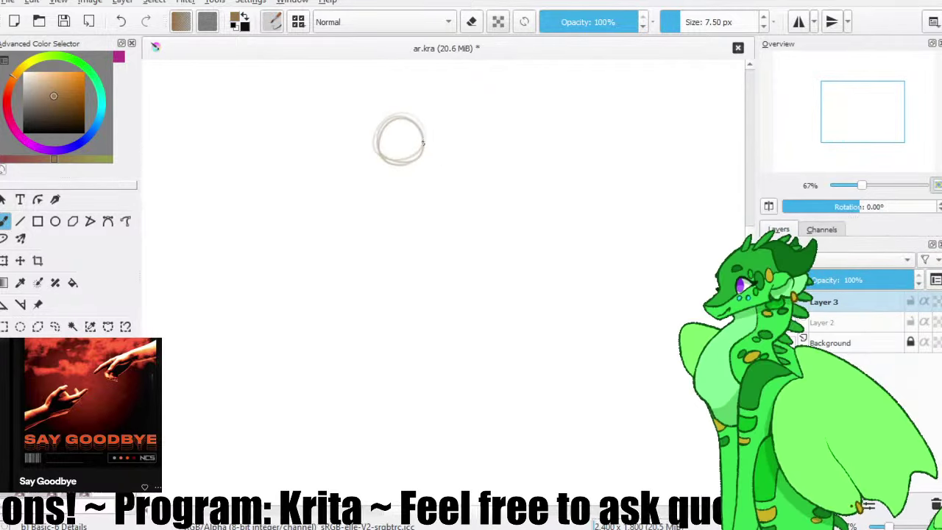
mouse_move(390, 176)
mouse_down()
mouse_move(398, 184)
mouse_move(400, 165)
mouse_move(429, 267)
mouse_up()
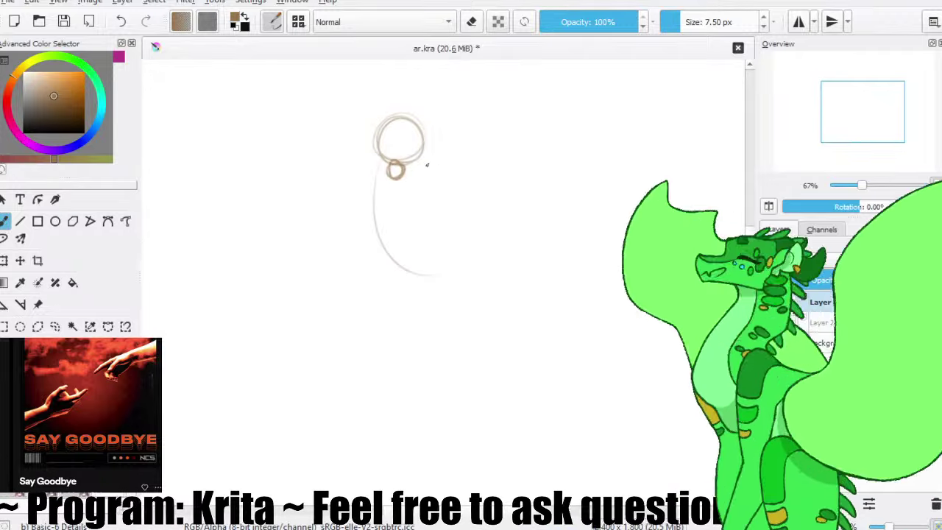
key(ctrl+z)
drag(435, 142, 468, 208)
drag(443, 157, 458, 198)
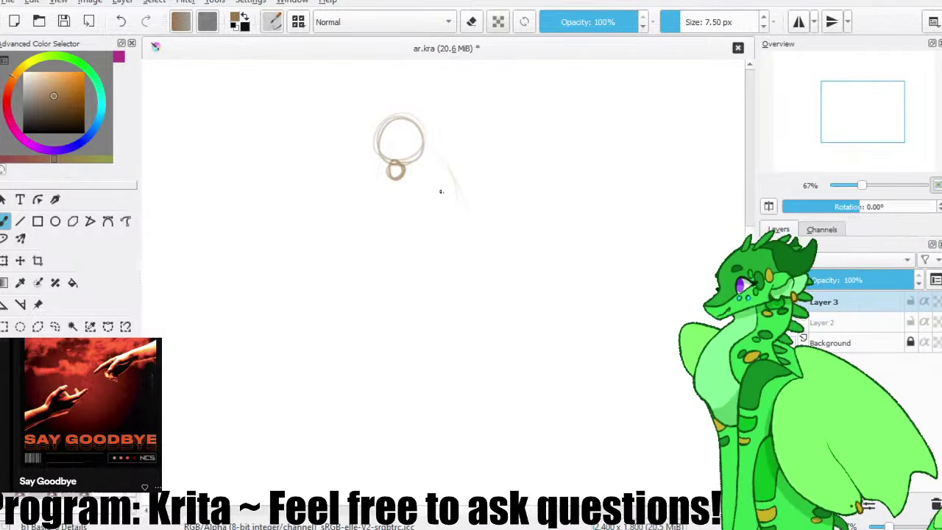
key(ctrl+z)
drag(415, 168, 445, 224)
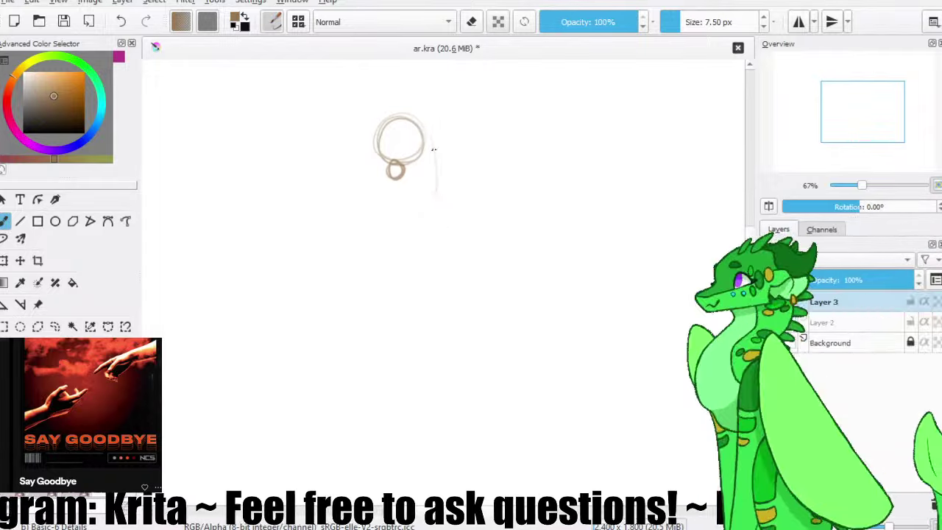
drag(431, 147, 424, 192)
key(ctrl+z)
key(ctrl+z)
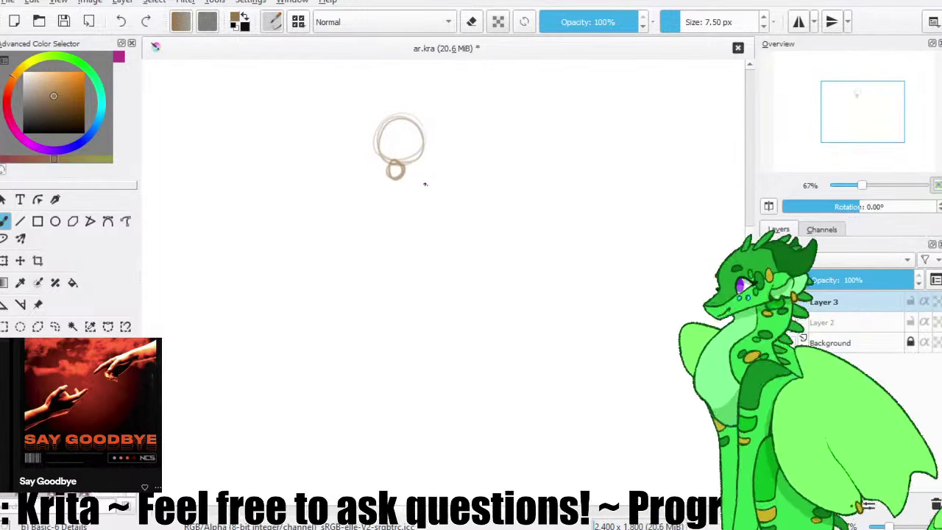
- Draw curved neck lines below the head, erase the small muzzle circle and redraw it further right, and add two pointed ears
mouse_move(428, 149)
mouse_down()
mouse_move(408, 212)
mouse_move(440, 228)
mouse_move(396, 206)
mouse_move(421, 253)
mouse_up()
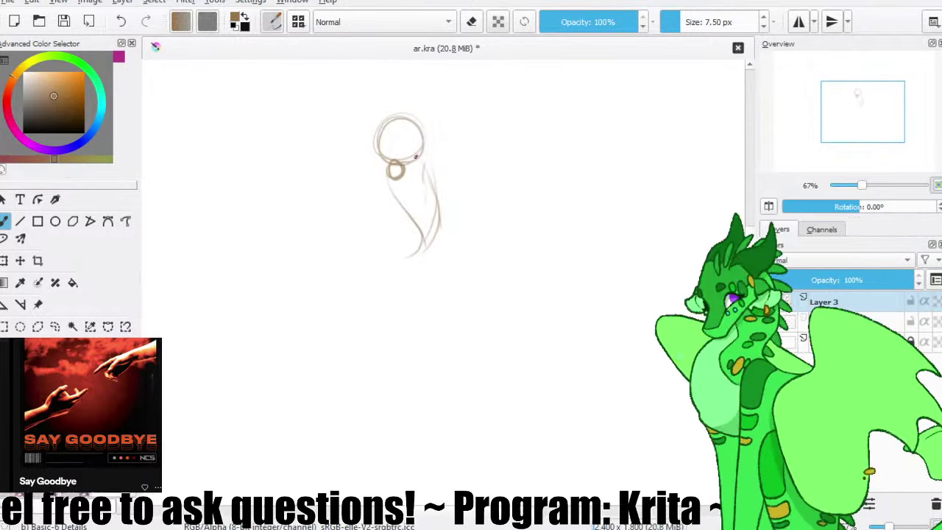
key(e)
mouse_move(404, 171)
mouse_down()
mouse_move(395, 171)
mouse_move(424, 178)
mouse_up()
key(e)
mouse_move(375, 147)
mouse_down()
mouse_move(350, 107)
mouse_move(382, 133)
mouse_move(407, 123)
mouse_up()
key(ctrl+z)
key(ctrl+z)
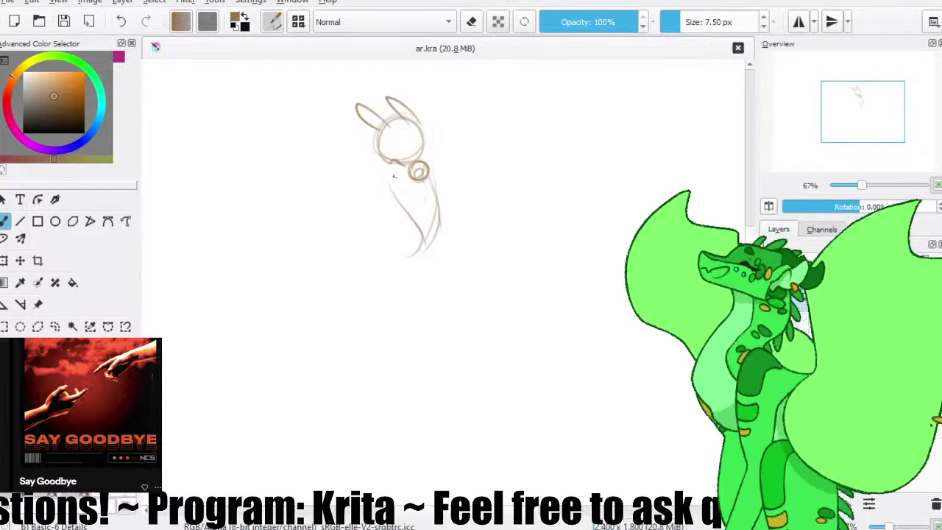
- Draw the curve along the back of the head and neck, continue it into a long S-shaped body line and save the file
drag(375, 132, 408, 179)
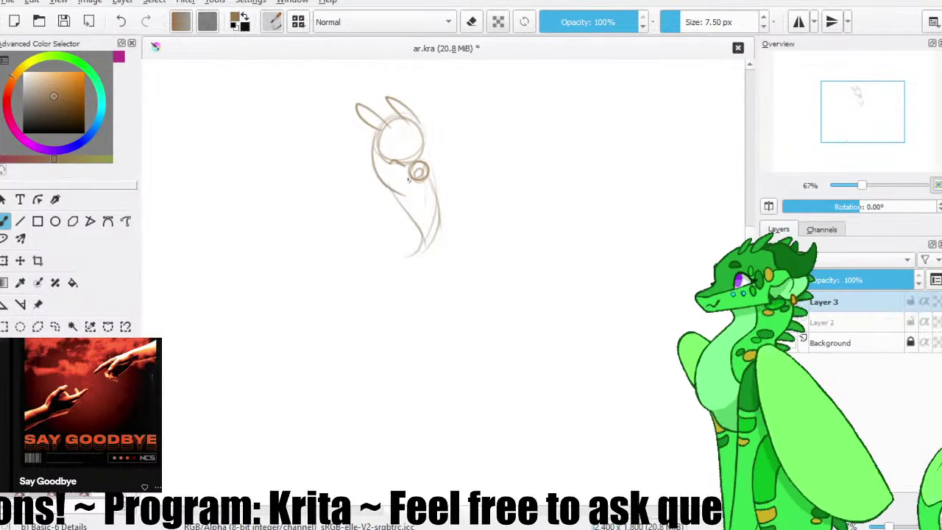
drag(378, 124, 378, 179)
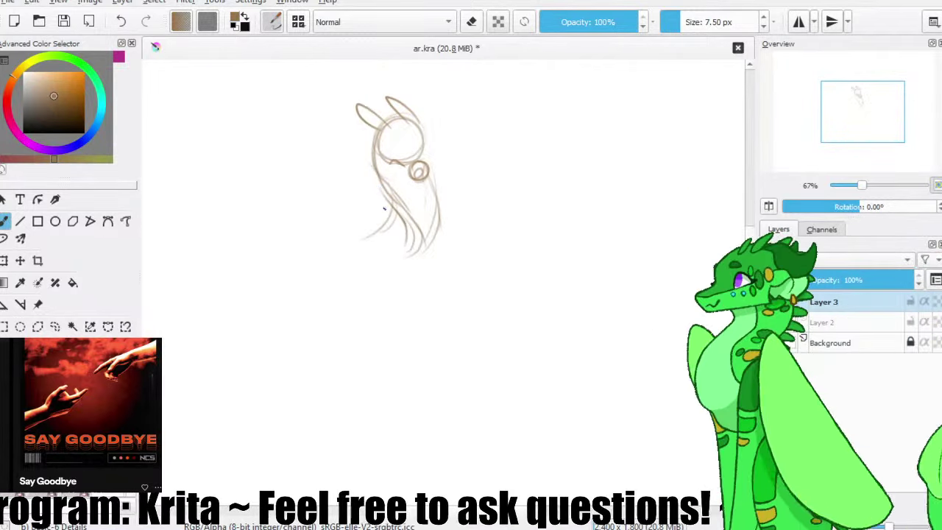
drag(397, 211, 395, 364)
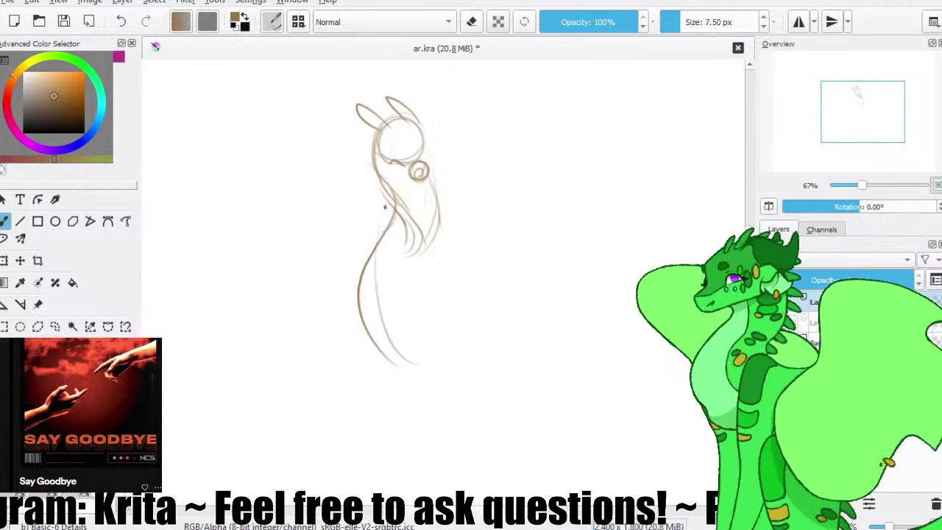
click(64, 27)
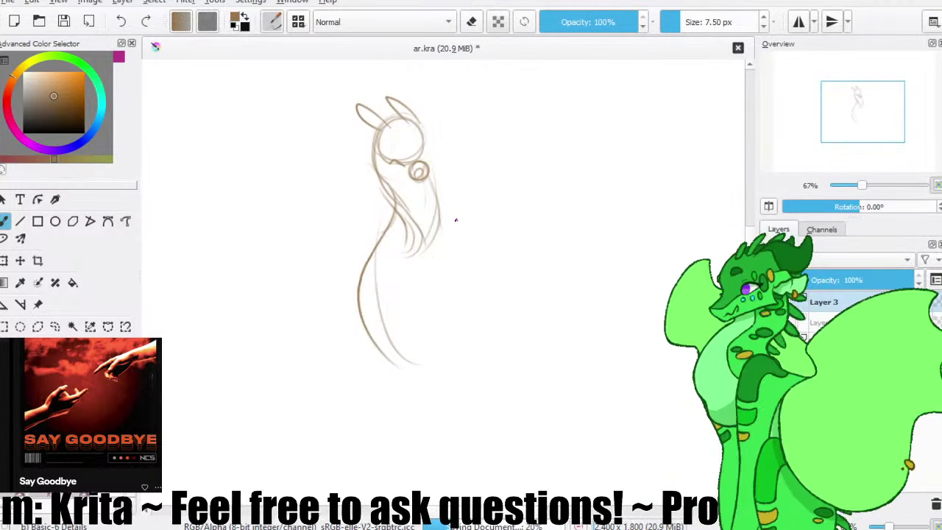
- Clear the whole line sketch from the layer
key(e)
key(e)
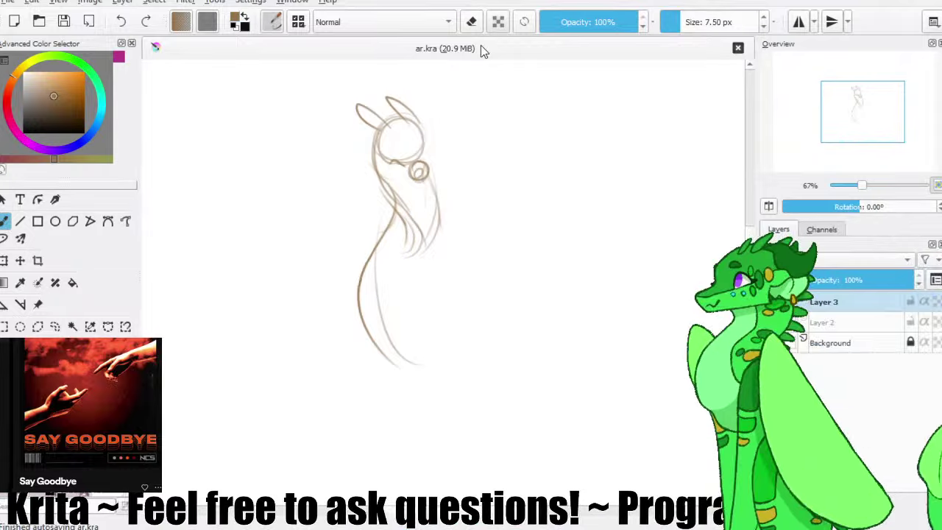
key(Delete)
- Set up the Basic-5 Size brush at about 75 px in a lighter tan and save the file
click(50, 76)
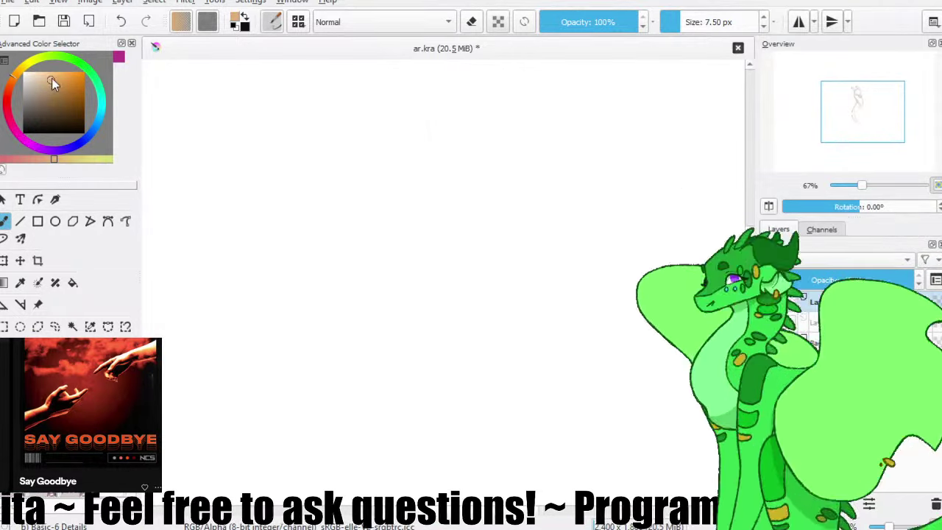
click(70, 408)
click(64, 27)
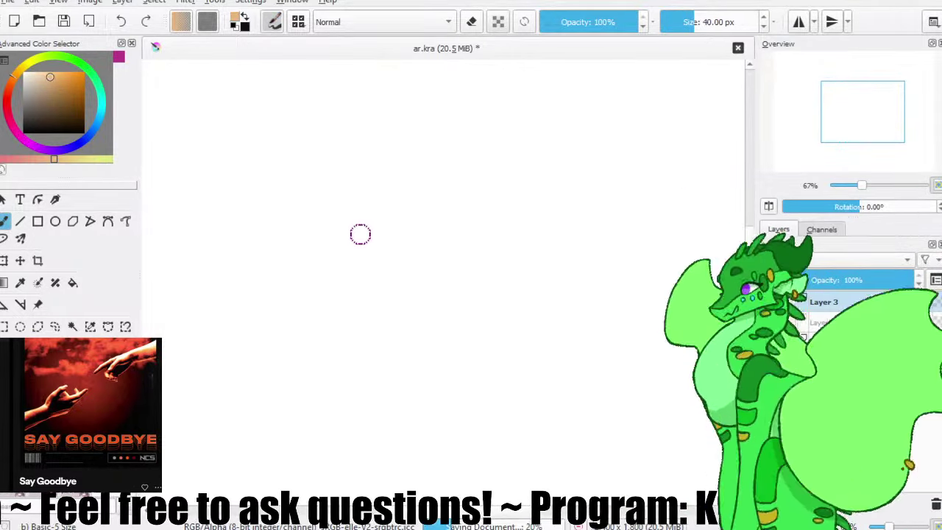
click(701, 22)
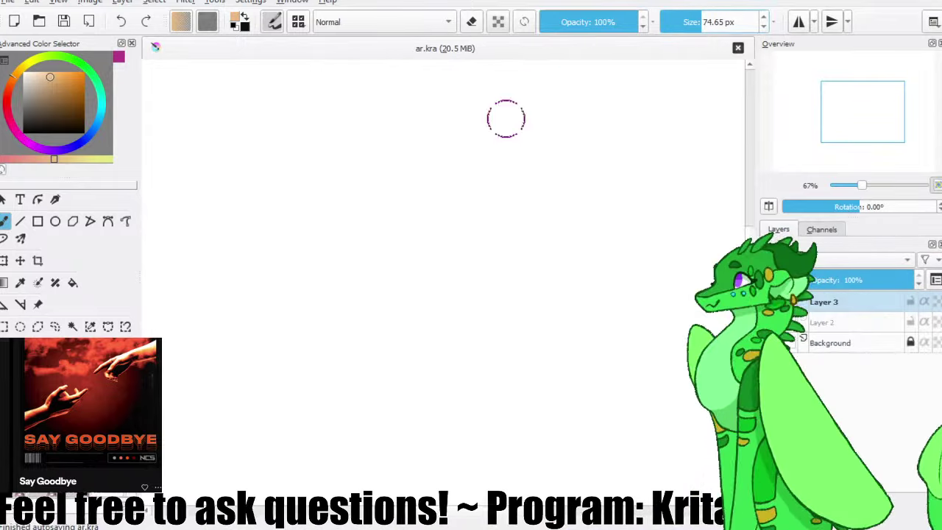
- Paint a solid round chest shape, redoing it once, and a smaller head above it with a thin neck stroke and a muzzle dab
mouse_move(374, 253)
mouse_down()
mouse_move(405, 224)
mouse_move(367, 239)
mouse_up()
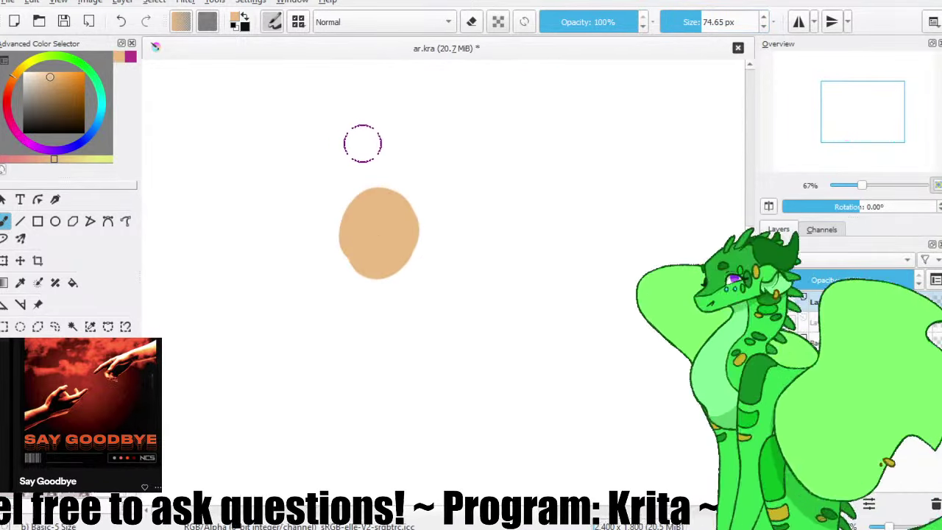
key(ctrl+z)
mouse_move(410, 202)
mouse_down()
mouse_move(385, 259)
mouse_move(399, 261)
mouse_move(401, 224)
mouse_up()
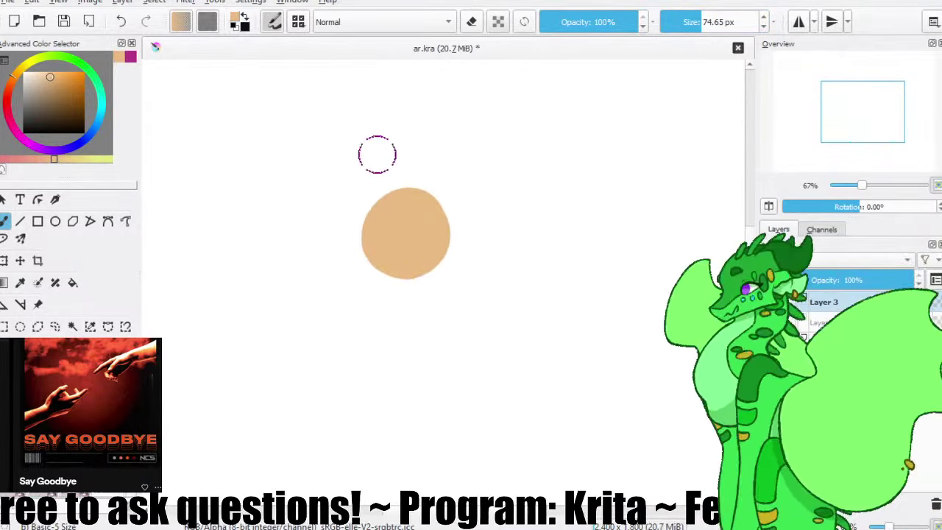
mouse_move(376, 132)
mouse_down()
mouse_move(391, 116)
mouse_move(381, 132)
mouse_move(386, 195)
mouse_up()
click(367, 156)
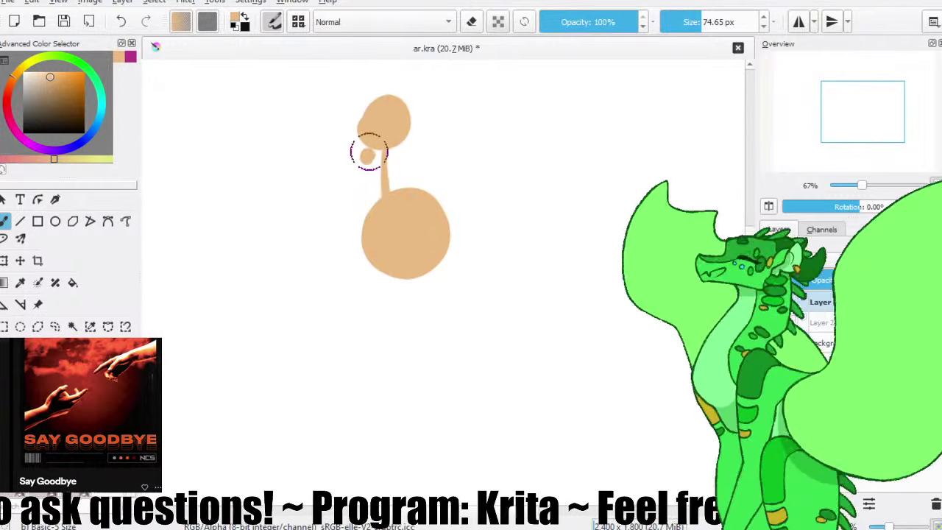
- Carve curved crossing guide lines out of the head and chest shapes with the 50 px Eraser Circle, redoing the chest lines, and return to the paint brush
key(slash)
mouse_move(386, 108)
mouse_down()
mouse_move(373, 156)
mouse_move(421, 123)
mouse_up()
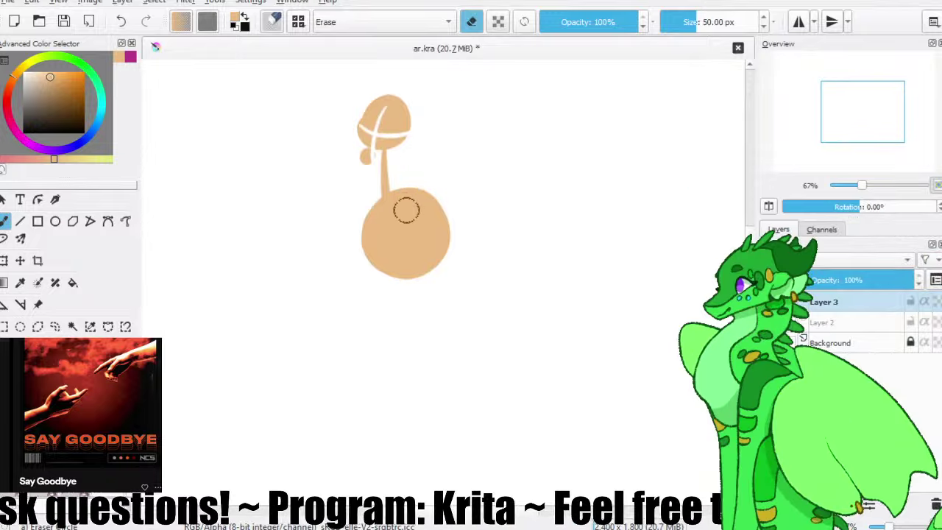
drag(400, 200, 408, 275)
drag(366, 233, 443, 230)
key(ctrl+z)
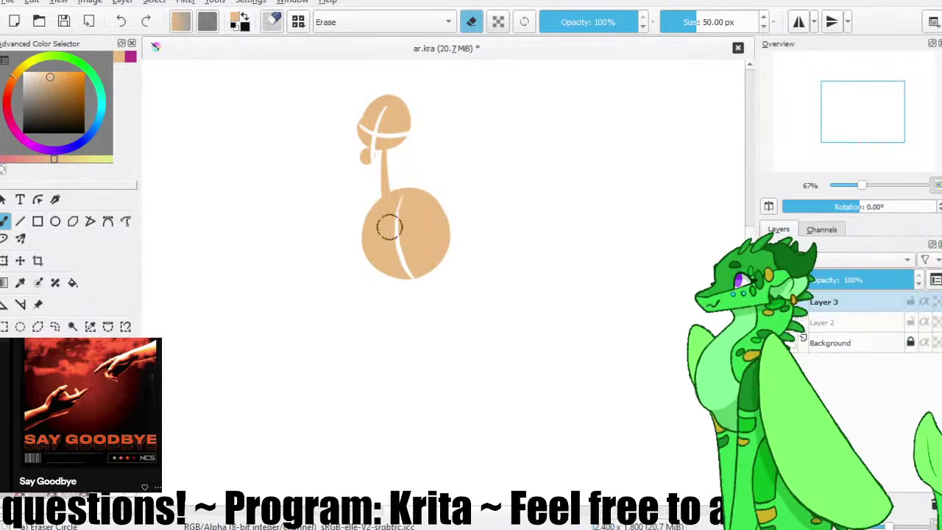
key(ctrl+z)
drag(392, 198, 408, 277)
drag(365, 242, 436, 227)
key(ctrl+z)
key(slash)
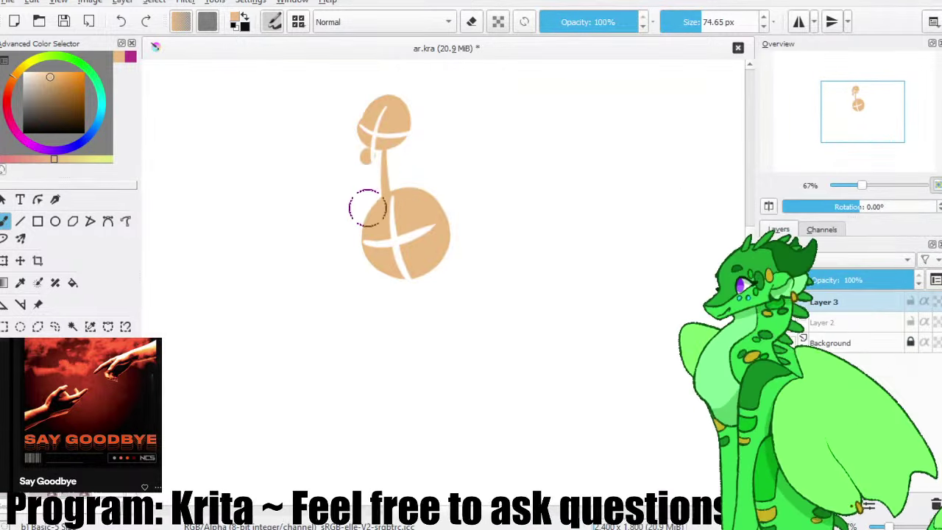
- Paint strokes down both sides of the neck to join the head to the chest, widening the chest's left edge
drag(402, 110, 400, 184)
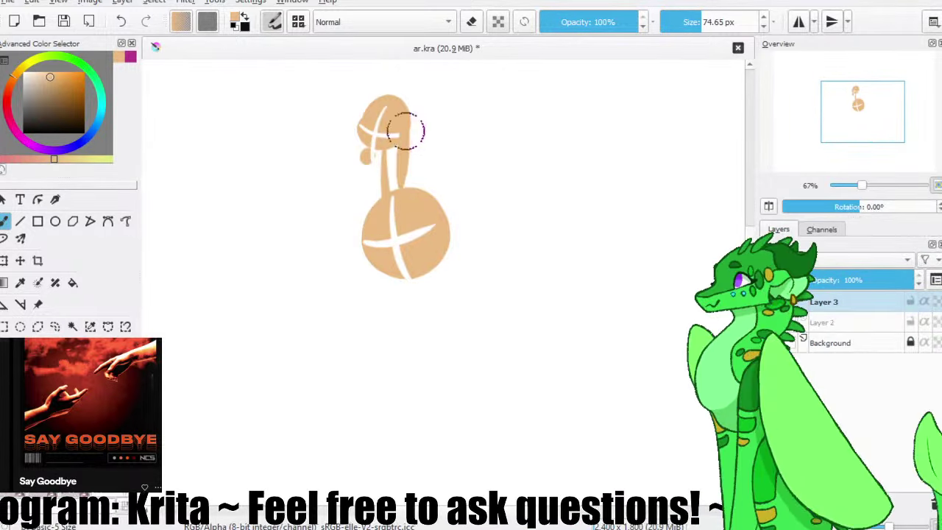
key(ctrl+z)
mouse_move(414, 121)
mouse_down()
mouse_move(391, 199)
mouse_move(421, 195)
mouse_up()
drag(421, 146, 416, 188)
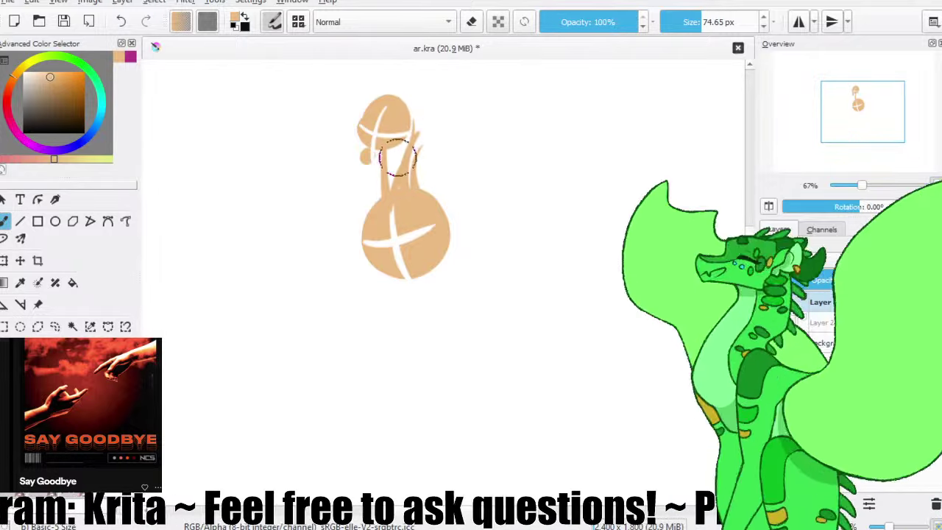
drag(370, 135, 373, 209)
mouse_move(378, 155)
mouse_down()
mouse_move(370, 177)
mouse_move(379, 254)
mouse_up()
- Extend the chest's right edge downward and paint two long tapering strokes below it for the lower body
mouse_move(429, 211)
mouse_down()
mouse_move(407, 226)
mouse_move(431, 225)
mouse_move(439, 286)
mouse_up()
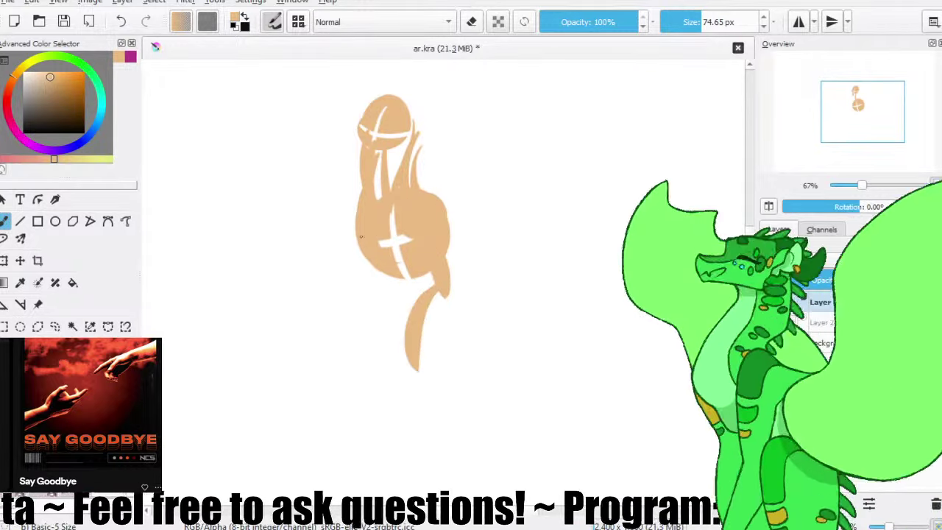
mouse_move(370, 272)
mouse_down()
mouse_move(423, 414)
mouse_move(398, 420)
mouse_up()
key(ctrl+z)
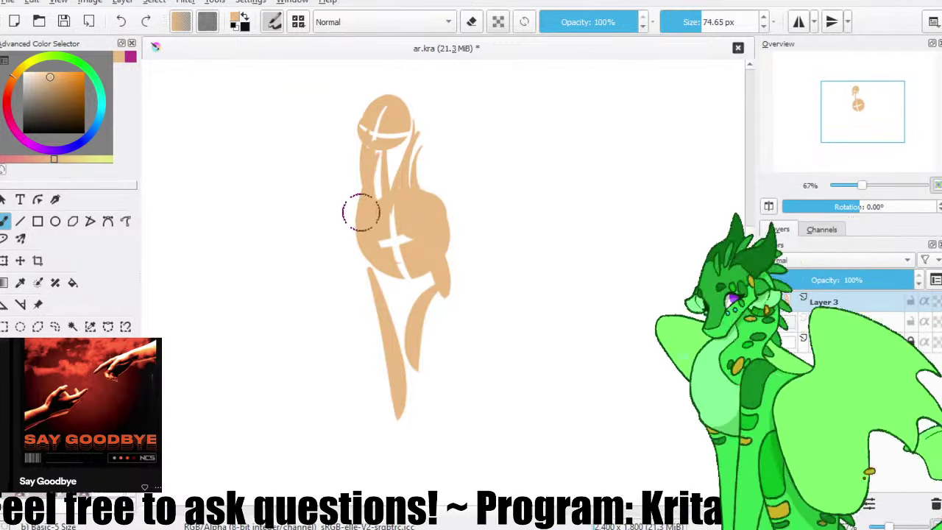
- Paint a bent wing arm reaching out from the left shoulder, undoing the first attempt, with a curved lower edge sweeping back toward the body
drag(357, 231, 303, 222)
key(ctrl+z)
mouse_move(355, 209)
mouse_down()
mouse_move(327, 245)
mouse_move(326, 282)
mouse_up()
drag(276, 262, 364, 319)
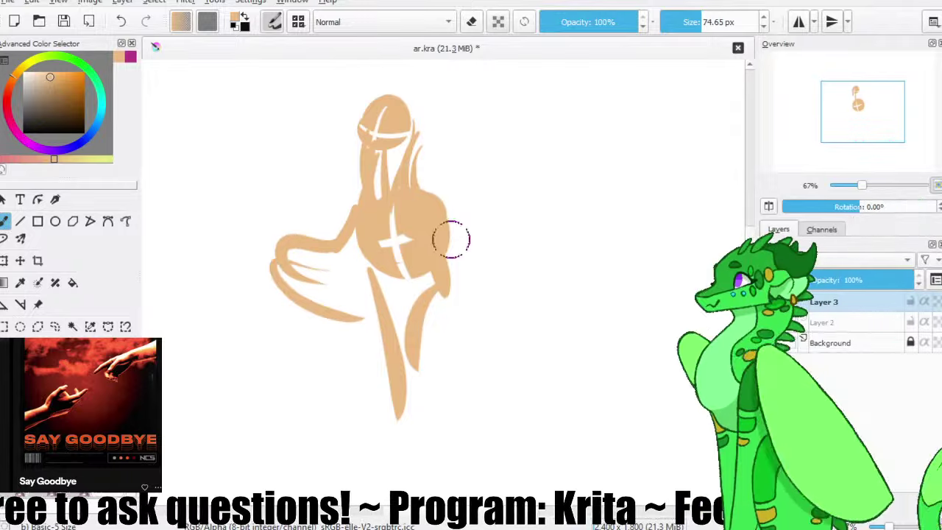
- Try several different strokes for the wing on the figure's right side, undoing each one
mouse_move(472, 220)
mouse_down()
mouse_move(480, 176)
mouse_move(504, 197)
mouse_up()
key(ctrl+z)
key(ctrl+z)
drag(443, 199, 499, 208)
mouse_move(447, 206)
mouse_down()
mouse_move(469, 242)
mouse_move(509, 257)
mouse_move(504, 222)
mouse_up()
key(ctrl+z)
key(ctrl+z)
key(ctrl+z)
mouse_move(452, 208)
mouse_down()
mouse_move(494, 258)
mouse_move(496, 227)
mouse_up()
drag(451, 212, 521, 287)
key(ctrl+z)
key(ctrl+z)
drag(442, 176, 519, 301)
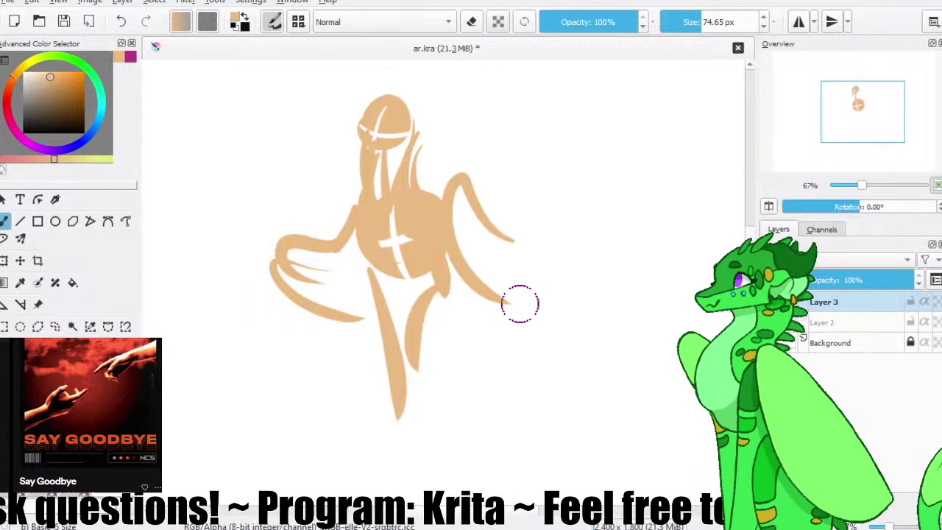
key(ctrl+z)
- Paint the right wing with a raised peaked arm, an inner fold line, a jagged outer tip and a lower edge coming from the chest
mouse_move(447, 209)
mouse_down()
mouse_move(475, 168)
mouse_move(537, 254)
mouse_up()
mouse_move(499, 212)
mouse_down()
mouse_move(493, 204)
mouse_move(495, 281)
mouse_up()
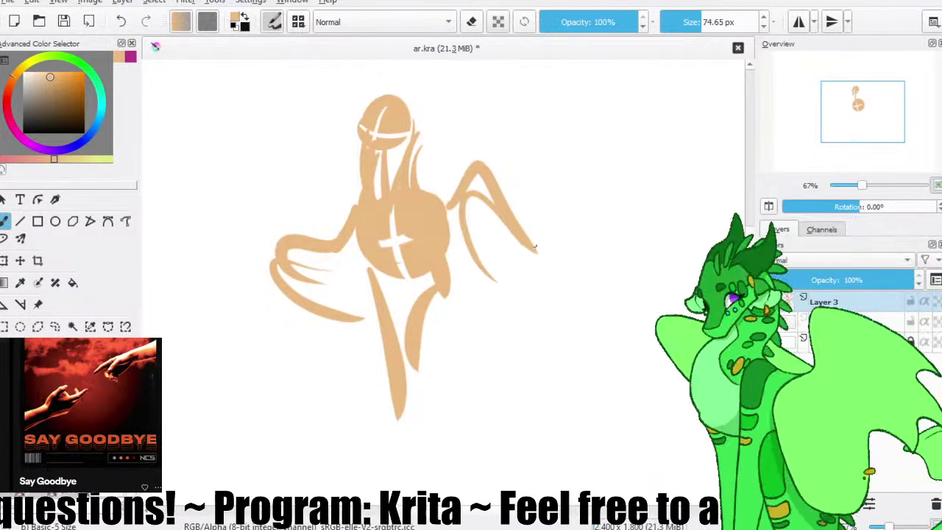
drag(524, 241, 535, 332)
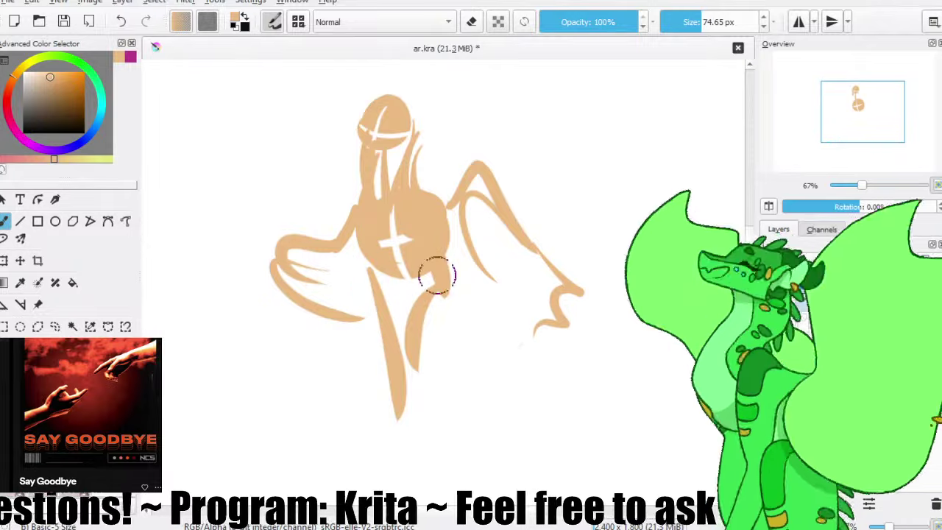
drag(443, 281, 466, 360)
key(ctrl+z)
drag(454, 252, 504, 340)
drag(481, 305, 497, 362)
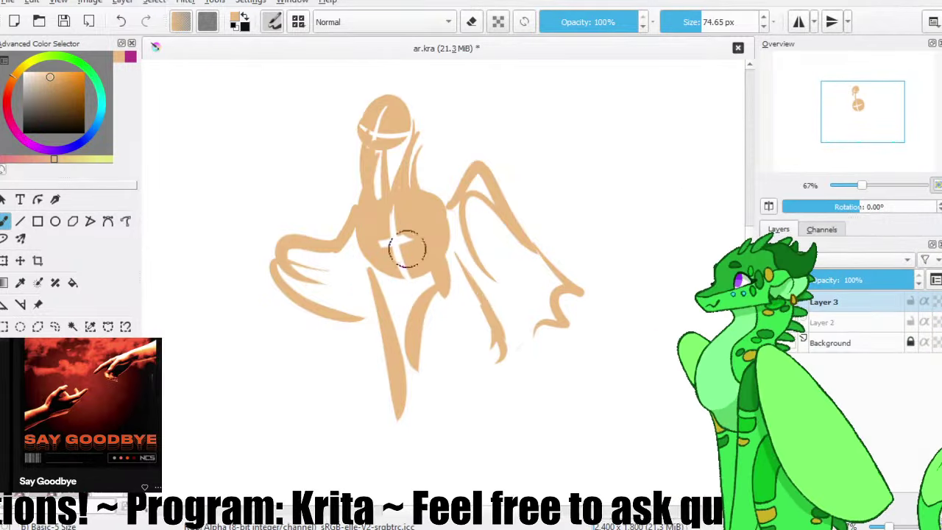
- Paint a long wavy tail sweeping out to the left from the base of the legs, undoing the unsuccessful strokes
drag(214, 390, 364, 401)
key(ctrl+z)
mouse_move(248, 431)
mouse_down()
mouse_move(360, 393)
mouse_move(269, 360)
mouse_move(202, 353)
mouse_up()
key(ctrl+z)
key(ctrl+z)
drag(387, 397, 200, 358)
drag(272, 364, 190, 368)
mouse_move(247, 366)
mouse_down()
mouse_move(197, 383)
mouse_move(212, 385)
mouse_move(229, 367)
mouse_move(181, 373)
mouse_move(243, 380)
mouse_move(255, 370)
mouse_move(358, 403)
mouse_up()
key(ctrl+z)
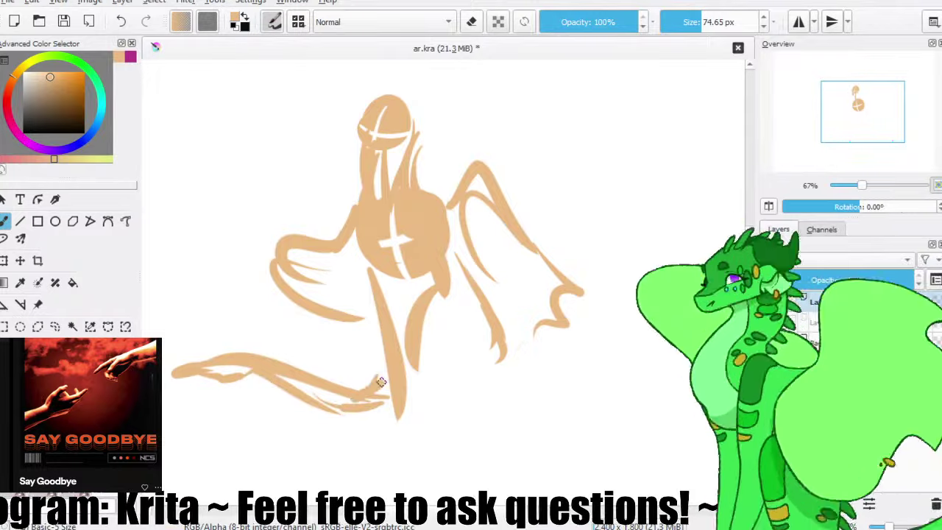
- Change the paint colour to a muted teal on a new layer above the tan shapes, and undo the test dab
click(97, 100)
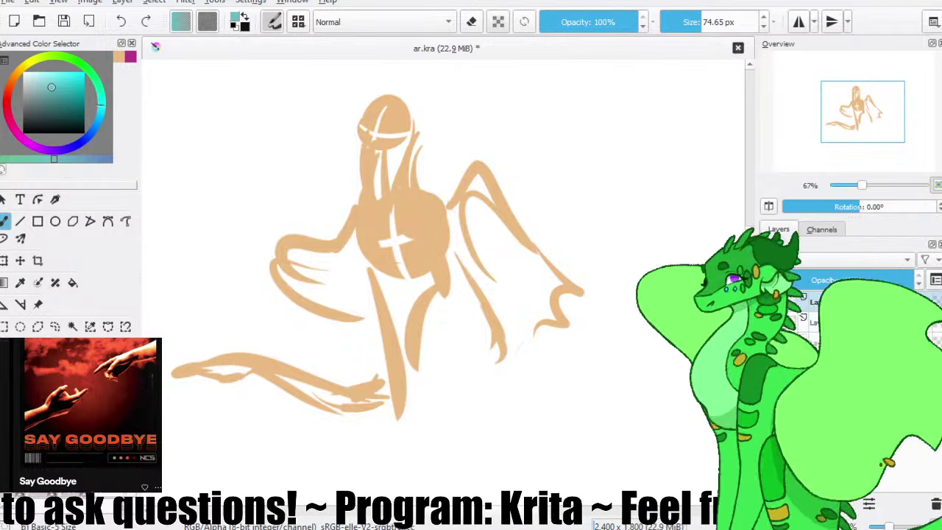
click(463, 199)
key(ctrl+z)
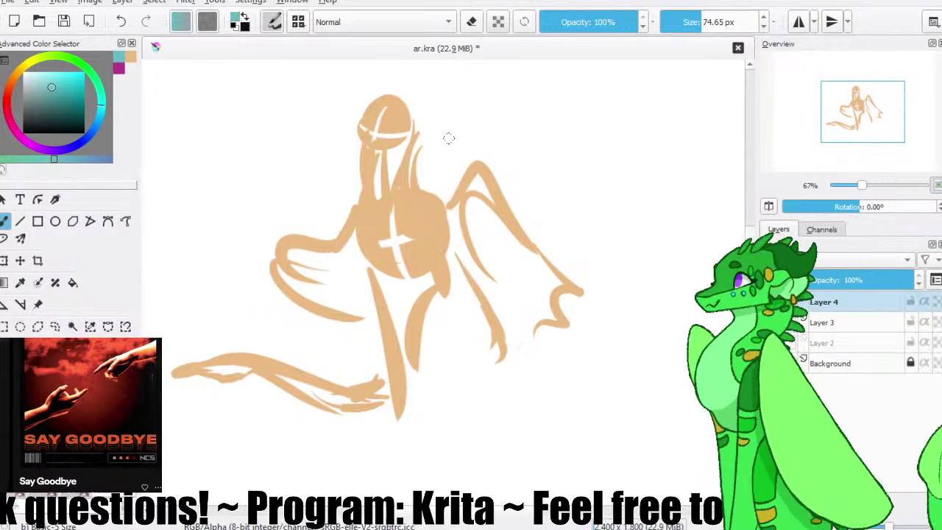
- Paint a solid teal head circle beside the tan head with a smaller snout circle between them, and save the file
click(450, 144)
mouse_move(456, 132)
mouse_down()
mouse_move(441, 140)
mouse_move(468, 156)
mouse_up()
key(ctrl+z)
key(ctrl+s)
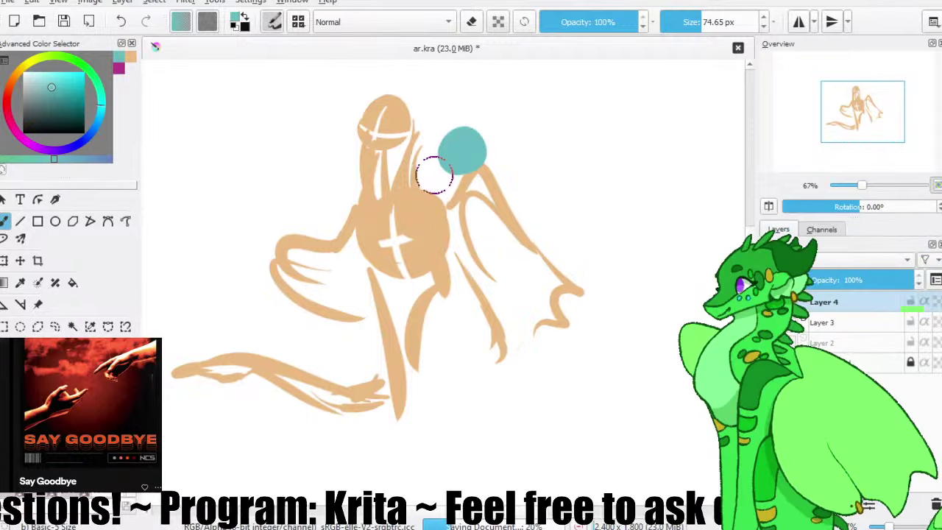
click(424, 161)
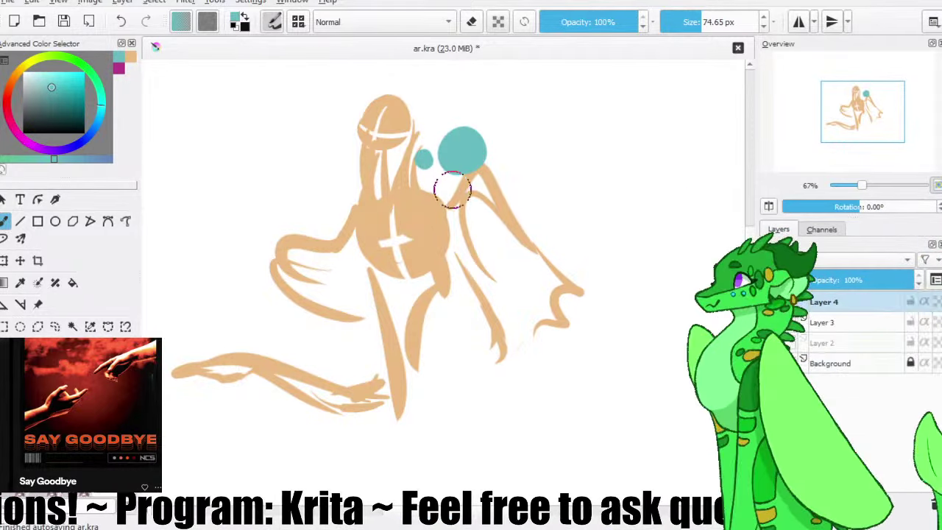
- Paint the teal figure's curved neck and a long back line slanting down to a short angled end, undoing the unsuccessful strokes
mouse_move(457, 223)
mouse_down()
mouse_move(492, 177)
mouse_move(483, 229)
mouse_up()
key(ctrl+z)
key(ctrl+z)
mouse_move(485, 158)
mouse_down()
mouse_move(462, 224)
mouse_move(476, 219)
mouse_move(469, 247)
mouse_move(495, 282)
mouse_up()
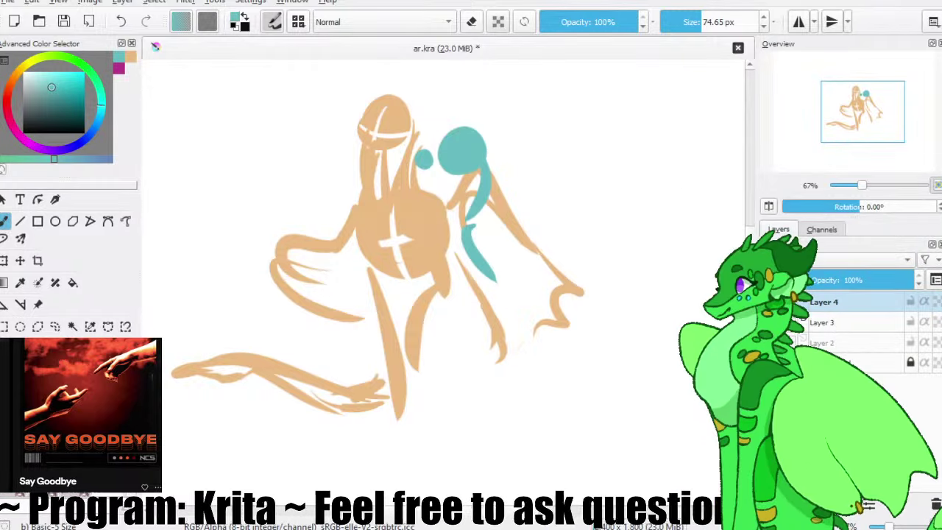
mouse_move(475, 228)
mouse_down()
mouse_move(541, 349)
mouse_move(534, 378)
mouse_up()
key(ctrl+z)
key(ctrl+z)
mouse_move(492, 259)
mouse_down()
mouse_move(528, 345)
mouse_move(517, 409)
mouse_up()
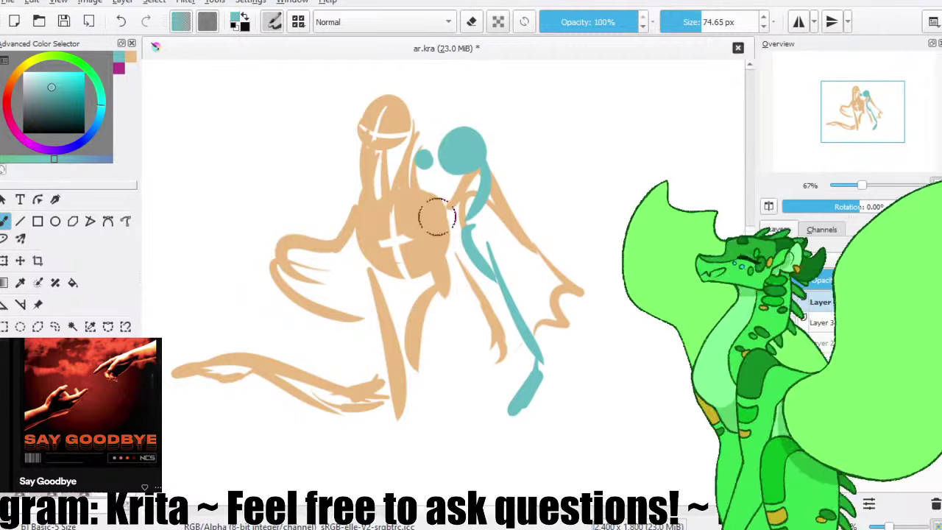
- Paint the teal figure's two arms as thick strokes reaching across the tan chest, undoing misplaced strokes, and save the file
mouse_move(442, 232)
mouse_down()
mouse_move(409, 243)
mouse_move(412, 279)
mouse_move(403, 281)
mouse_move(368, 227)
mouse_up()
key(ctrl+z)
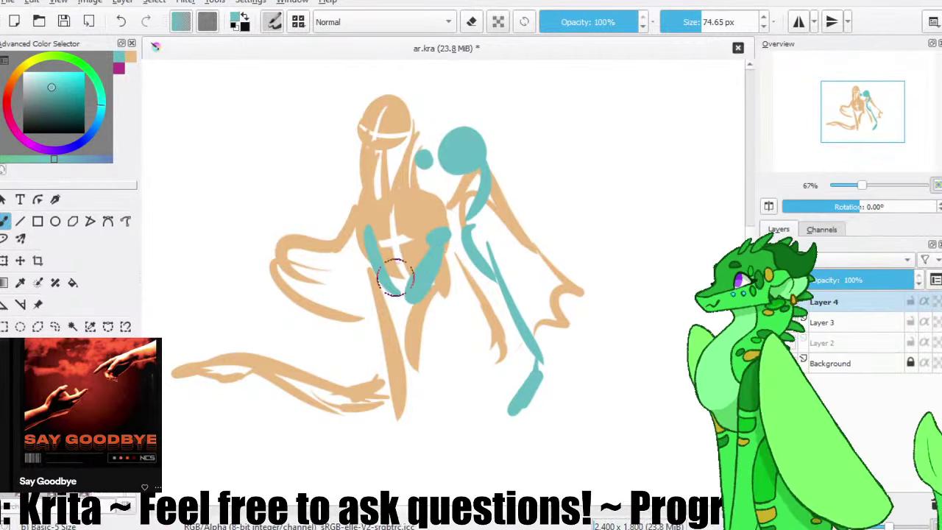
key(ctrl+z)
drag(398, 290, 394, 215)
click(432, 224)
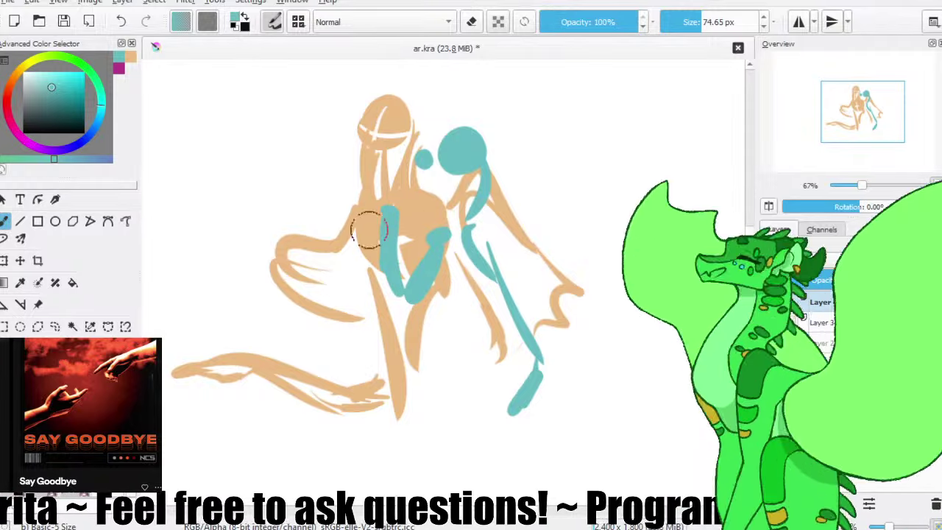
click(64, 22)
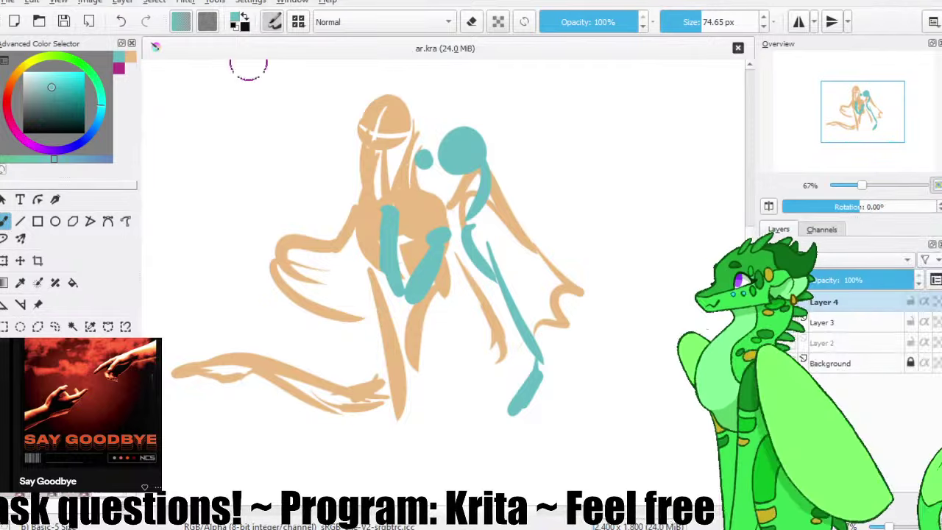
- Paint a rounded teal chest outline between the arm and the back line, undoing the extra strokes
mouse_move(488, 257)
mouse_down()
mouse_move(431, 267)
mouse_move(431, 287)
mouse_move(442, 289)
mouse_move(455, 241)
mouse_move(463, 291)
mouse_up()
key(ctrl+z)
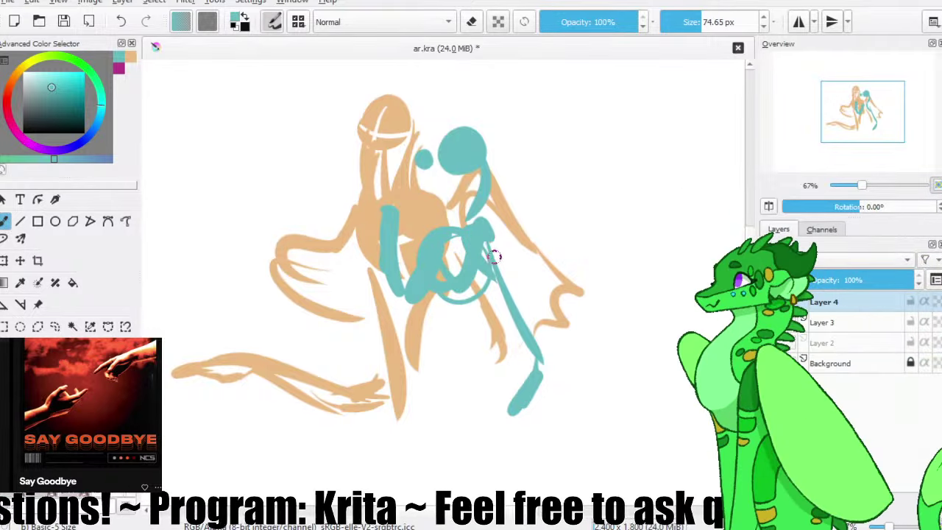
drag(494, 254, 515, 378)
key(ctrl+z)
- Try several different limb and wing strokes branching off the teal figure's back, undoing each one
drag(481, 226, 582, 290)
key(ctrl+z)
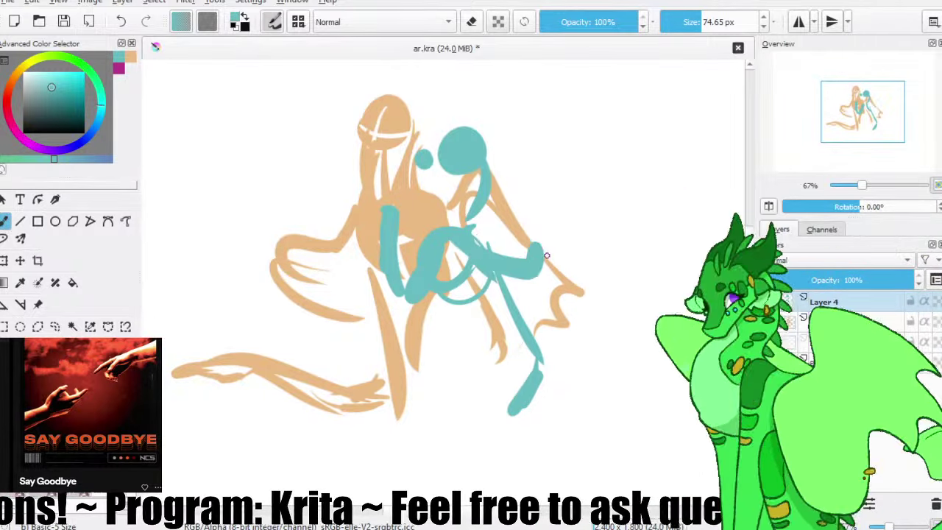
mouse_move(501, 217)
mouse_down()
mouse_move(553, 338)
mouse_move(541, 397)
mouse_move(555, 431)
mouse_up()
key(ctrl+z)
key(ctrl+z)
key(ctrl+z)
drag(516, 224, 556, 418)
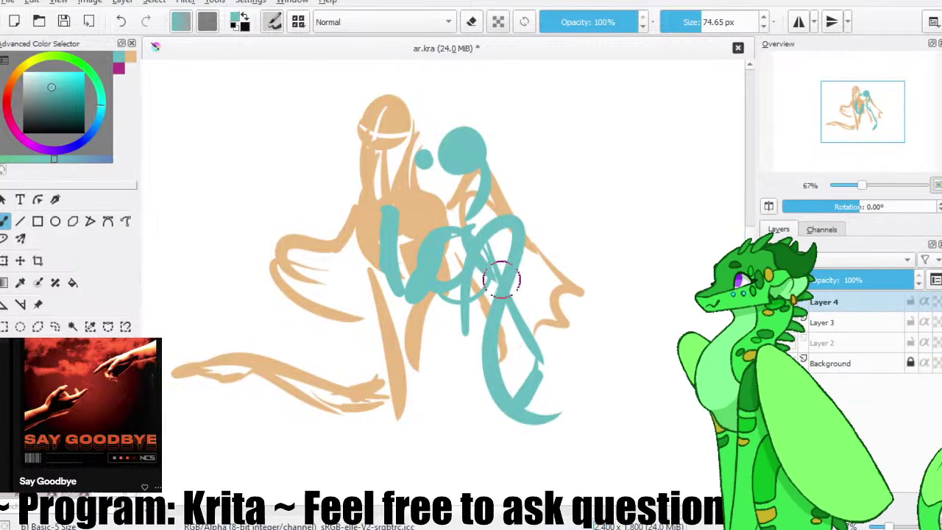
key(ctrl+z)
drag(484, 314, 539, 362)
key(ctrl+z)
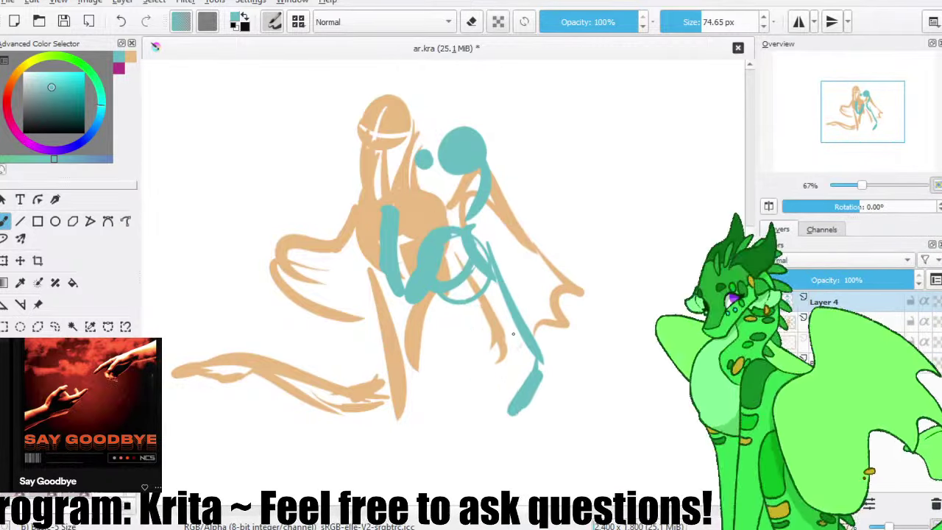
- Paint the teal figure's folded wing with long downward strokes, add a bent leg curving below the body, and save the file
drag(514, 331, 539, 364)
drag(502, 206, 578, 378)
key(ctrl+z)
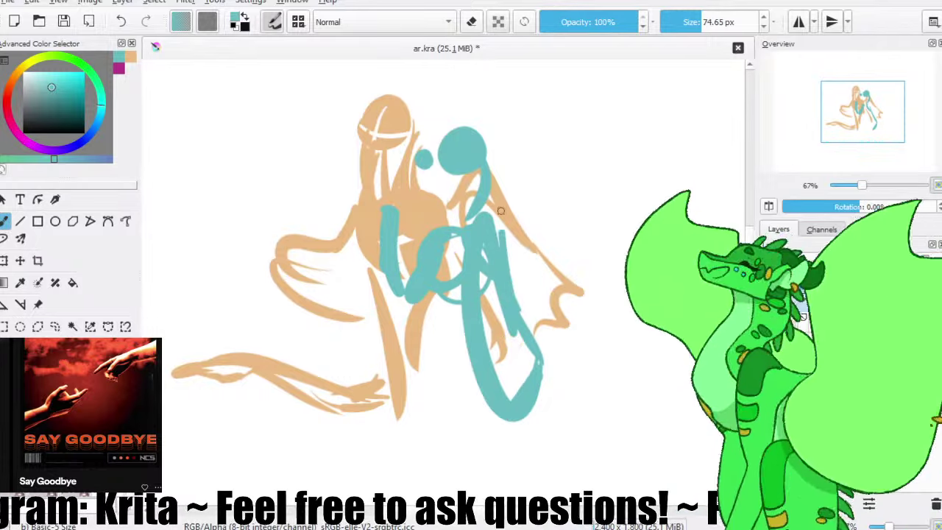
drag(500, 202, 561, 420)
drag(509, 277, 552, 378)
drag(516, 305, 527, 370)
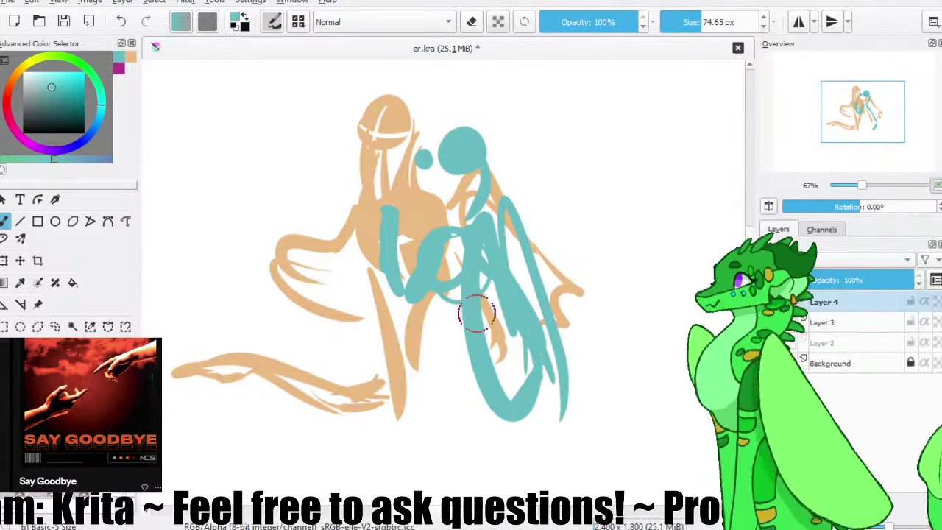
mouse_move(456, 304)
mouse_down()
mouse_move(439, 387)
mouse_move(460, 372)
mouse_up()
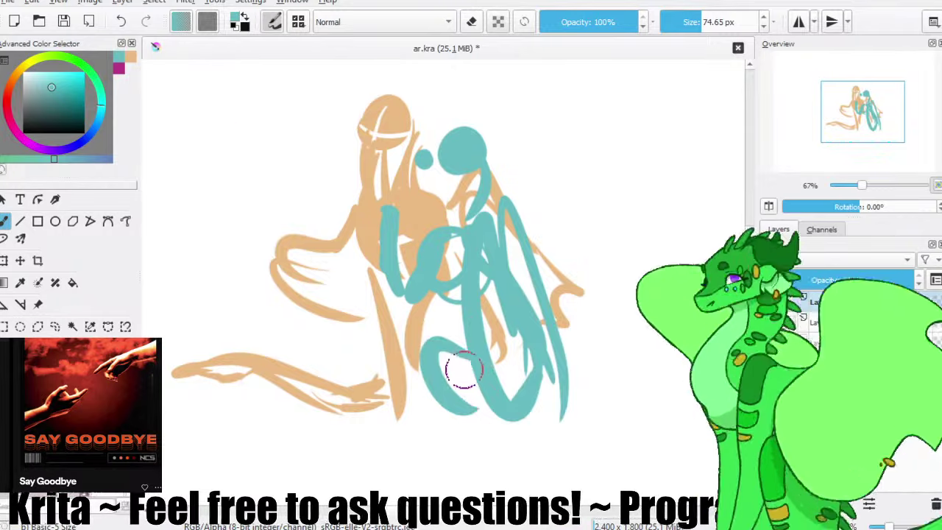
click(64, 23)
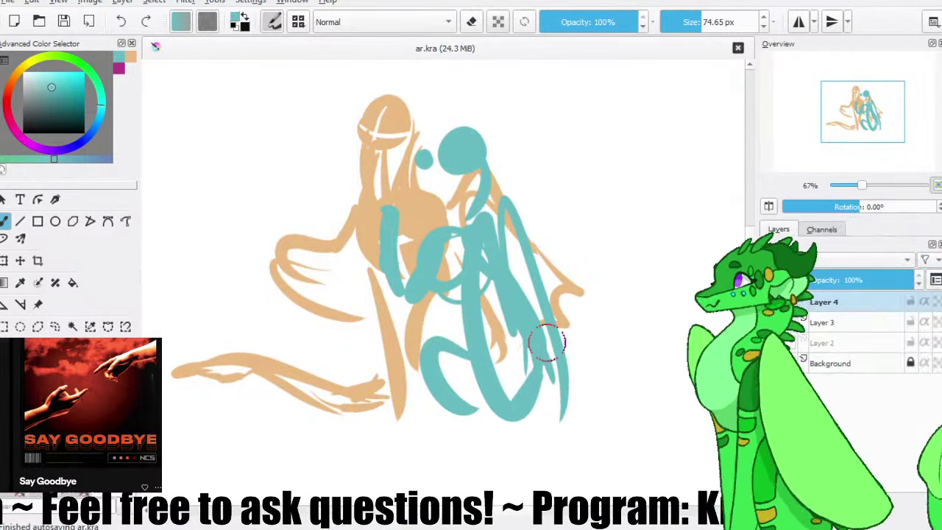
- Paint a thick teal tail looping out from the lower back and sweeping left beneath the legs
drag(544, 338, 583, 376)
key(ctrl+z)
drag(550, 349, 478, 462)
drag(543, 374, 584, 448)
drag(470, 462, 412, 424)
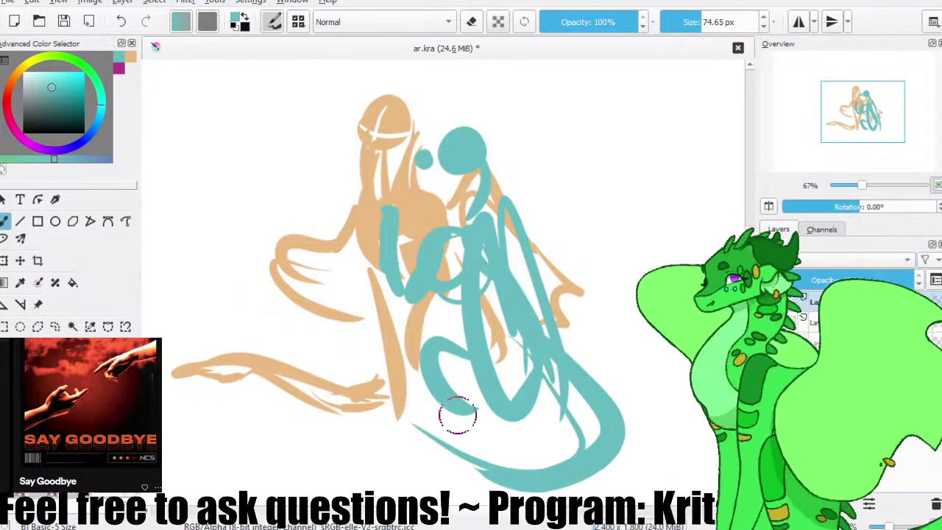
- Rework the end of the teal tail into a split tip pointing left under the legs, undoing the unsuccessful strokes
drag(352, 414, 513, 456)
drag(450, 444, 389, 427)
key(ctrl+z)
key(ctrl+z)
key(ctrl+z)
key(ctrl+z)
drag(586, 443, 350, 464)
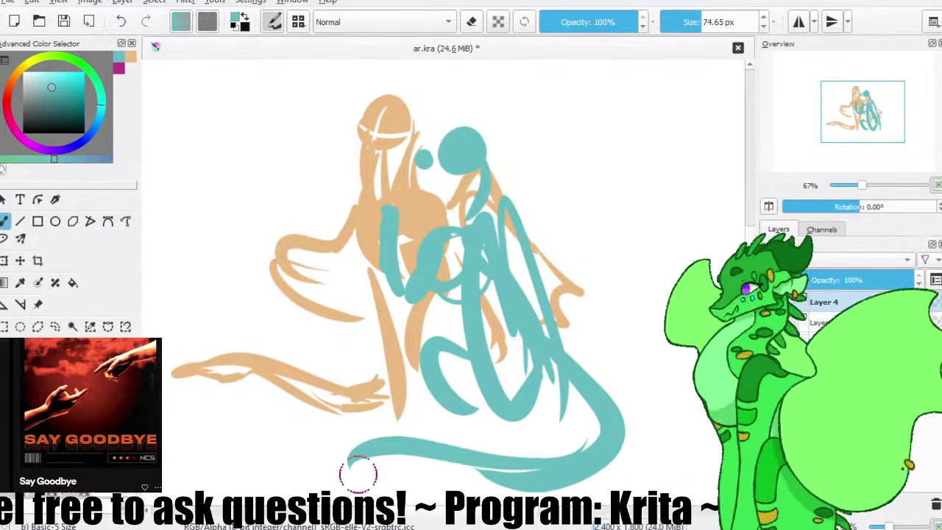
drag(521, 460, 366, 434)
key(ctrl+z)
key(ctrl+z)
drag(581, 459, 385, 441)
drag(515, 460, 395, 433)
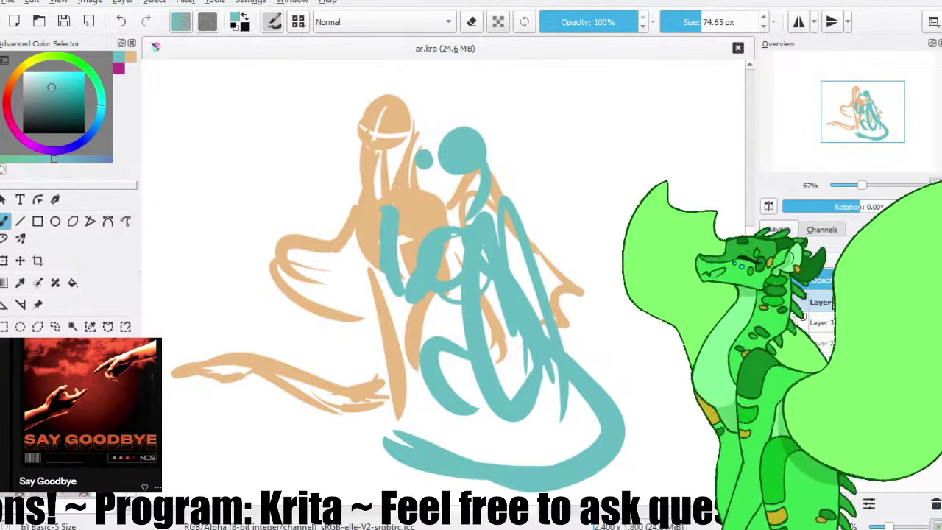
key(ctrl+z)
key(ctrl+shift+z)
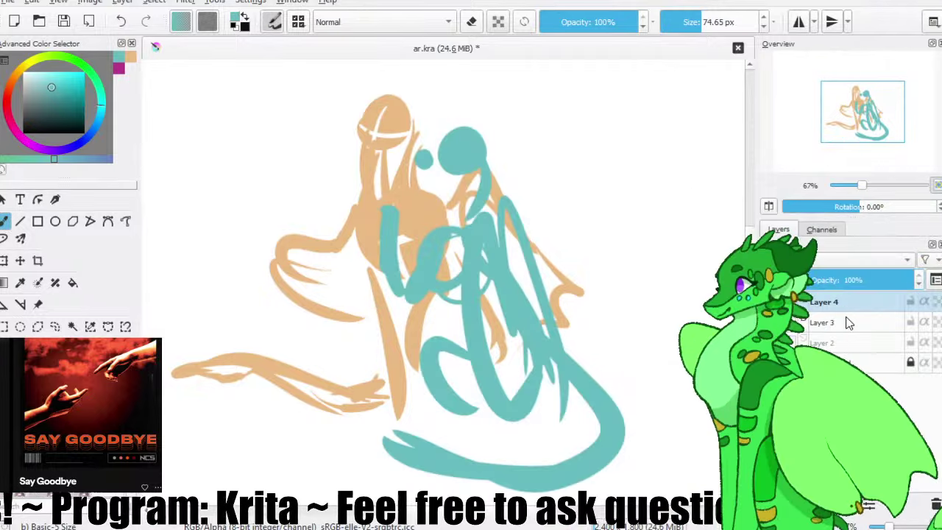
- Hide the teal layer and lower the opacity of the tan Layer 3 to 29%
click(769, 302)
click(823, 322)
click(805, 280)
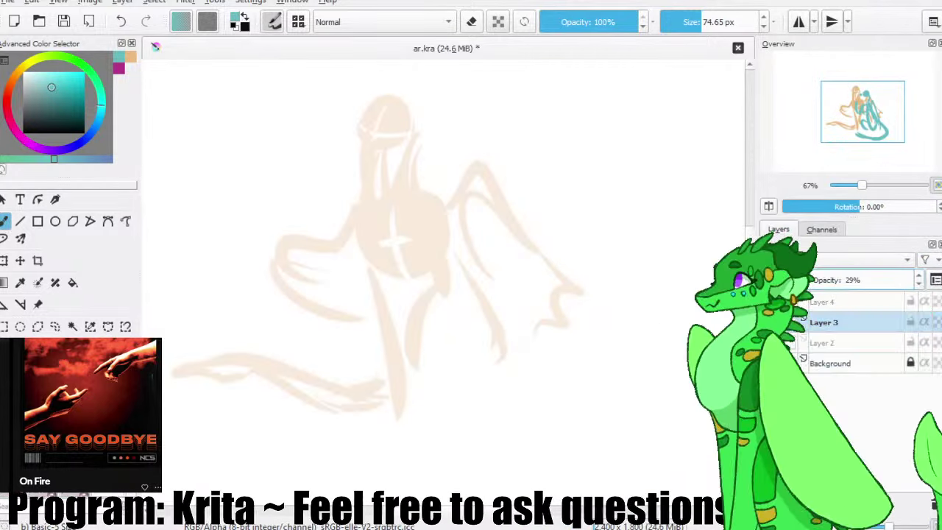
- Change the paint colour to a darker brown and switch to the Basic-6 Details brush at 7.50 px, undoing the test stroke
click(130, 55)
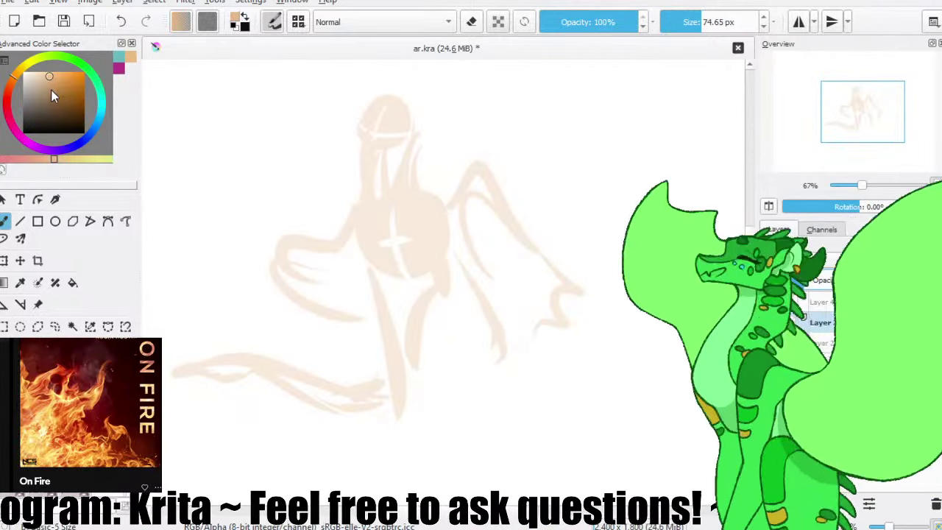
key(e)
drag(503, 194, 519, 223)
key(e)
key(ctrl+z)
key(slash)
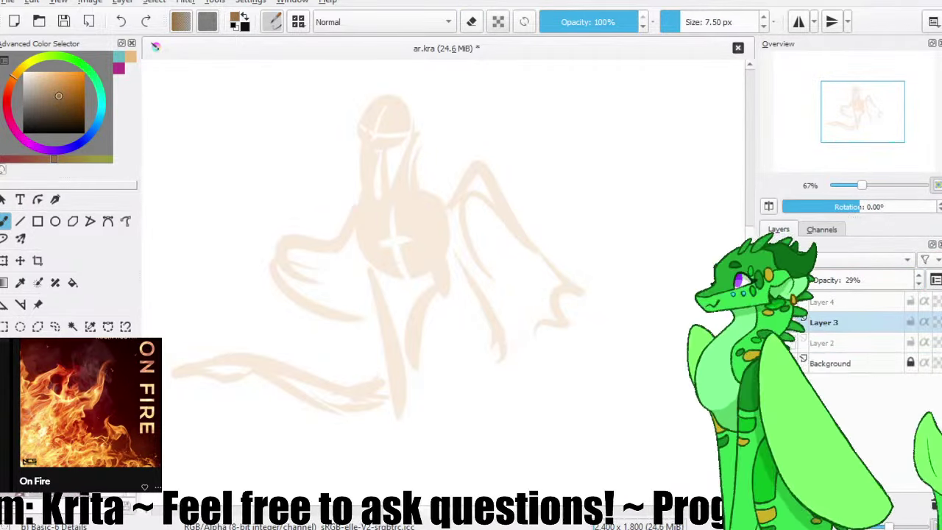
- Add a new layer above the faded tan figure and sketch a brown head circle with a small snout circle to its left
key(Insert)
key(ctrl+plus)
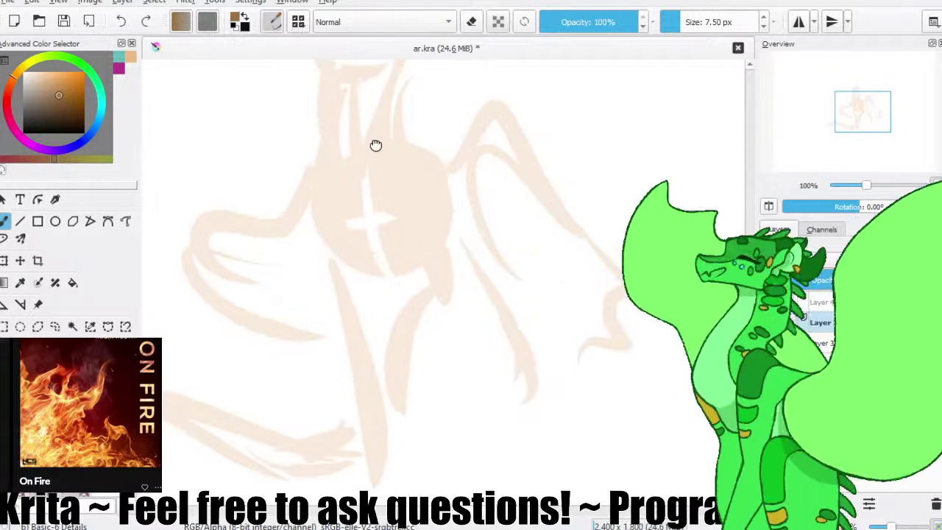
drag(375, 146, 438, 219)
mouse_move(412, 81)
mouse_down()
mouse_move(375, 106)
mouse_move(449, 105)
mouse_move(422, 143)
mouse_move(397, 150)
mouse_move(403, 140)
mouse_up()
key(ctrl+z)
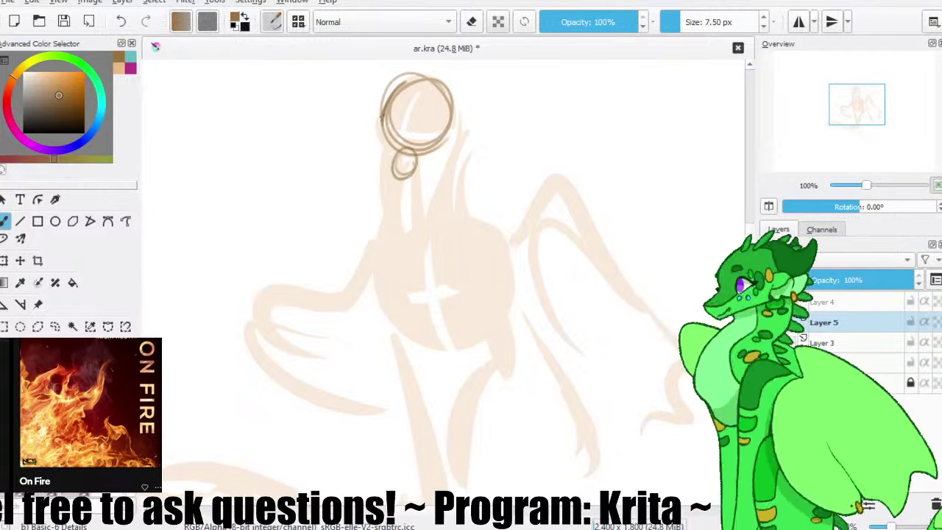
key(ctrl+z)
key(ctrl+z)
mouse_move(424, 83)
mouse_down()
mouse_move(416, 152)
mouse_move(357, 140)
mouse_up()
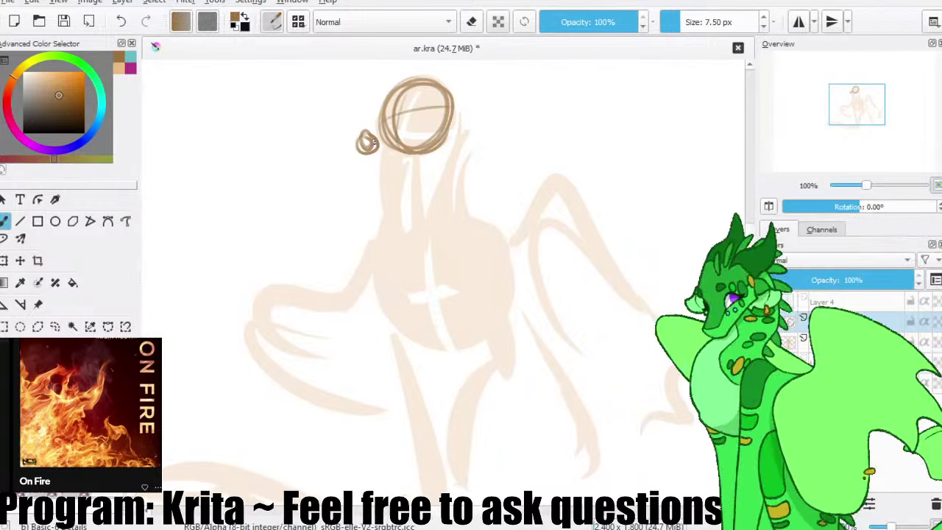
key(ctrl+z)
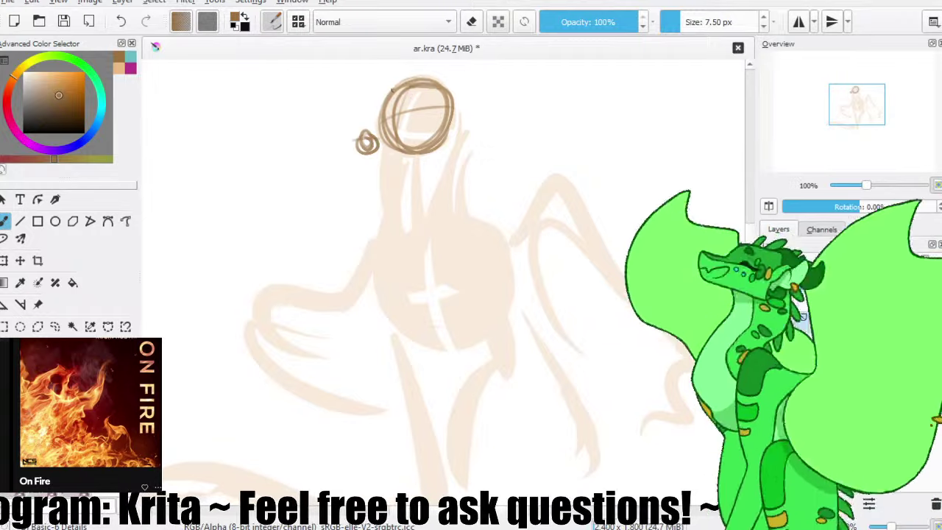
- Outline the forehead, snout and jaw around the two head circles, undoing the unsuccessful jaw strokes
mouse_move(377, 98)
mouse_down()
mouse_move(421, 81)
mouse_move(381, 123)
mouse_move(373, 119)
mouse_move(366, 153)
mouse_move(434, 153)
mouse_move(444, 135)
mouse_up()
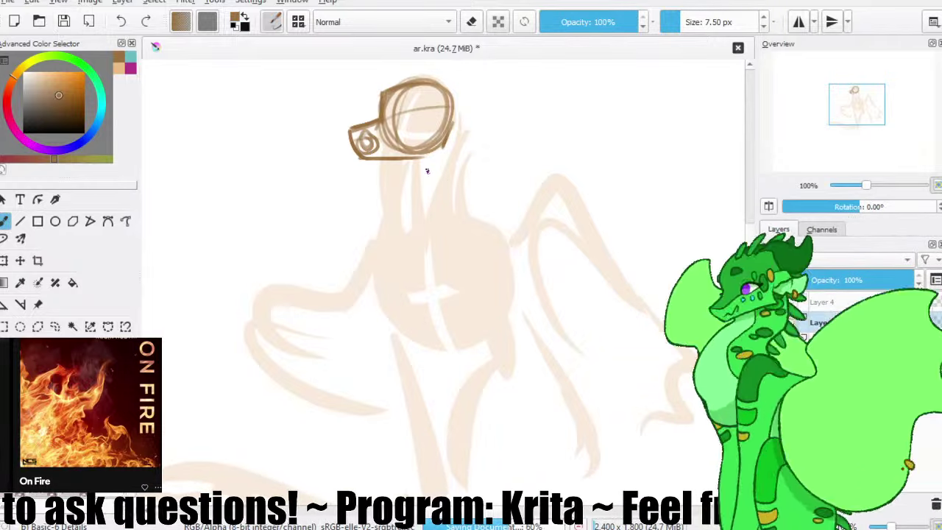
mouse_move(379, 157)
mouse_down()
mouse_move(453, 149)
mouse_move(434, 153)
mouse_up()
key(ctrl+z)
key(ctrl+z)
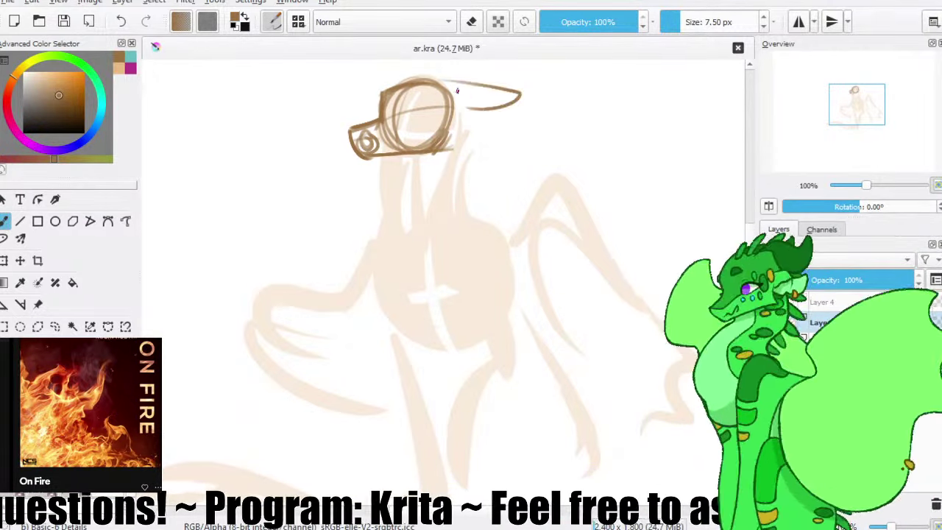
- Sketch a pointed horn extending back from the top of the head, undoing the longer first version, and save the file
drag(510, 102, 465, 116)
key(ctrl+z)
drag(437, 85, 483, 109)
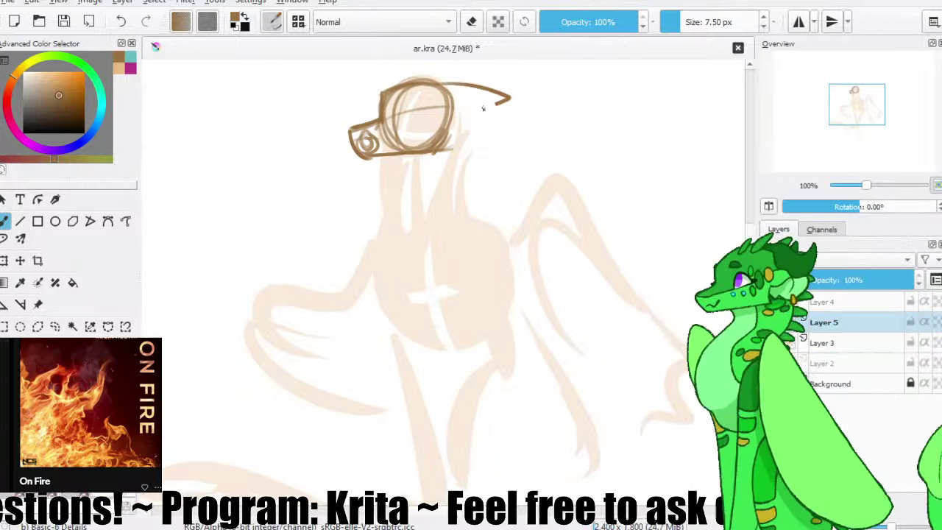
click(64, 21)
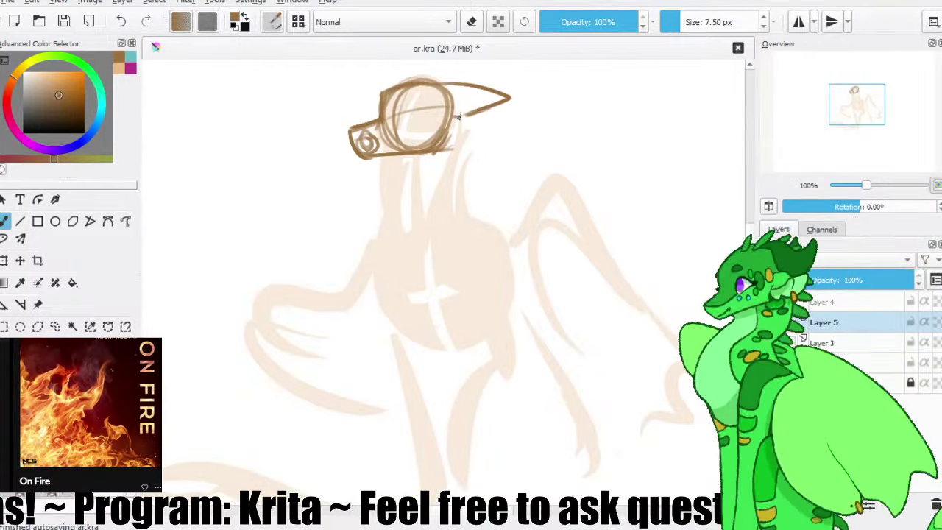
- Sketch a pointed ear with a jagged base and inner shading behind the jaw below the horn, and save the file
mouse_move(475, 125)
mouse_down()
mouse_move(506, 130)
mouse_move(468, 148)
mouse_up()
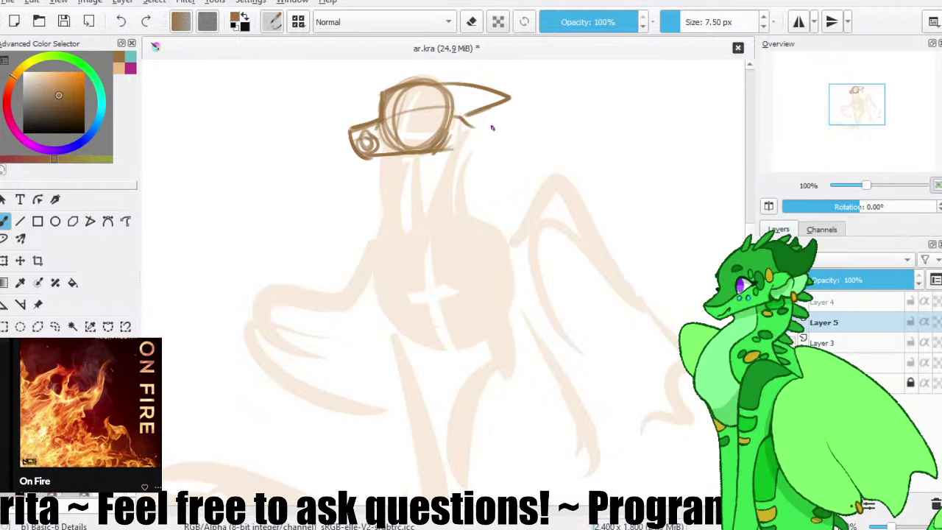
mouse_move(482, 129)
mouse_down()
mouse_move(501, 131)
mouse_move(500, 142)
mouse_move(455, 151)
mouse_up()
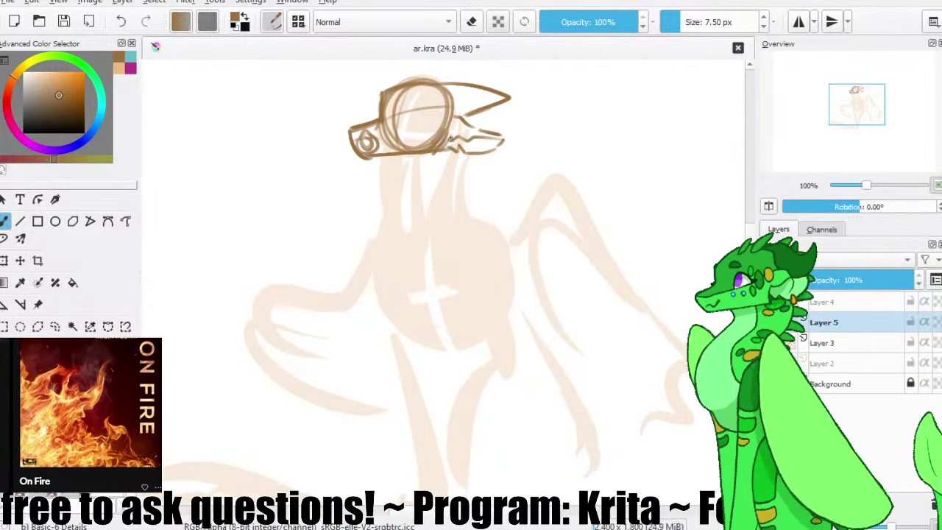
drag(496, 141, 468, 141)
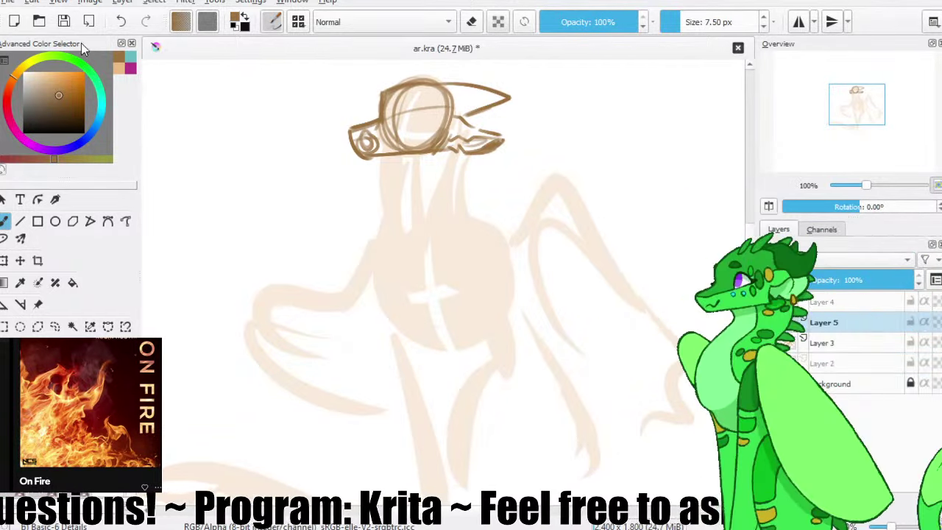
click(63, 22)
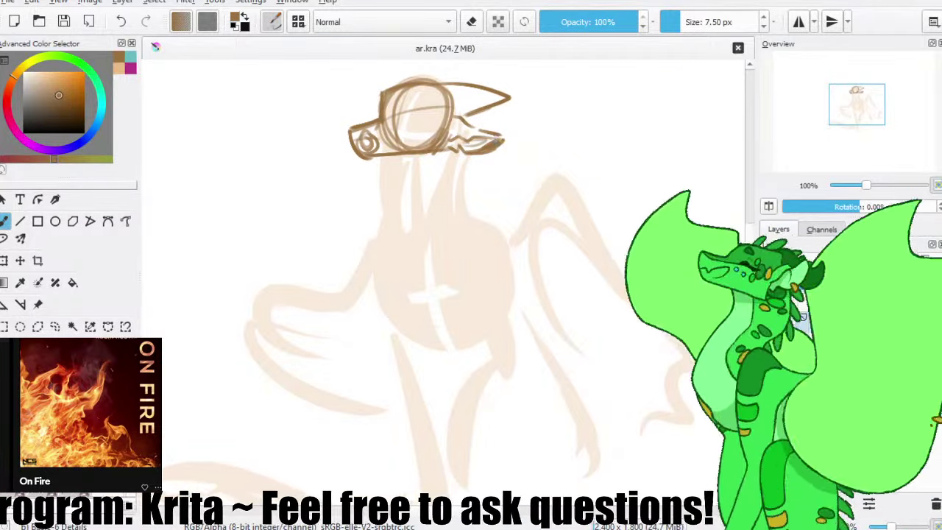
drag(500, 140, 505, 136)
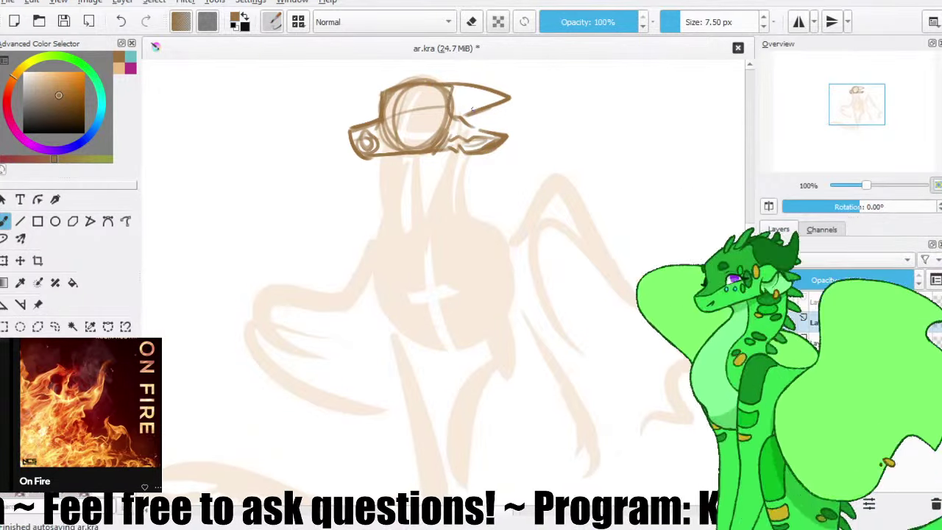
- Finish the horn's underside with a line back to the head and erase the jagged ear below it
drag(445, 86, 462, 112)
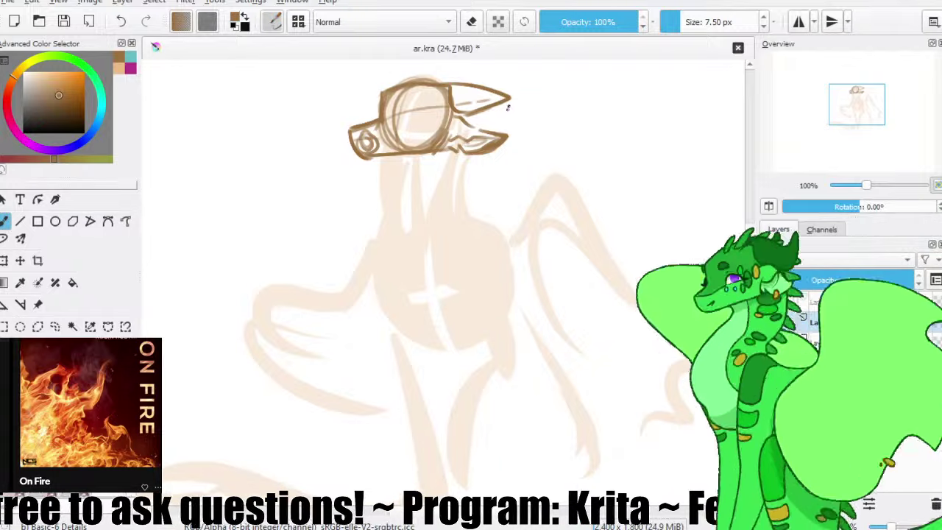
key(e)
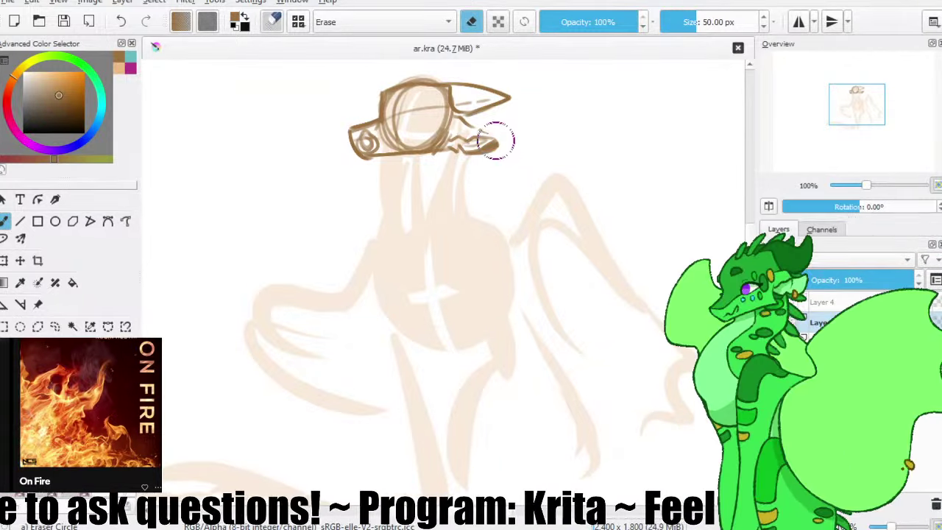
mouse_move(497, 142)
mouse_down()
mouse_move(498, 130)
mouse_move(464, 140)
mouse_move(470, 128)
mouse_up()
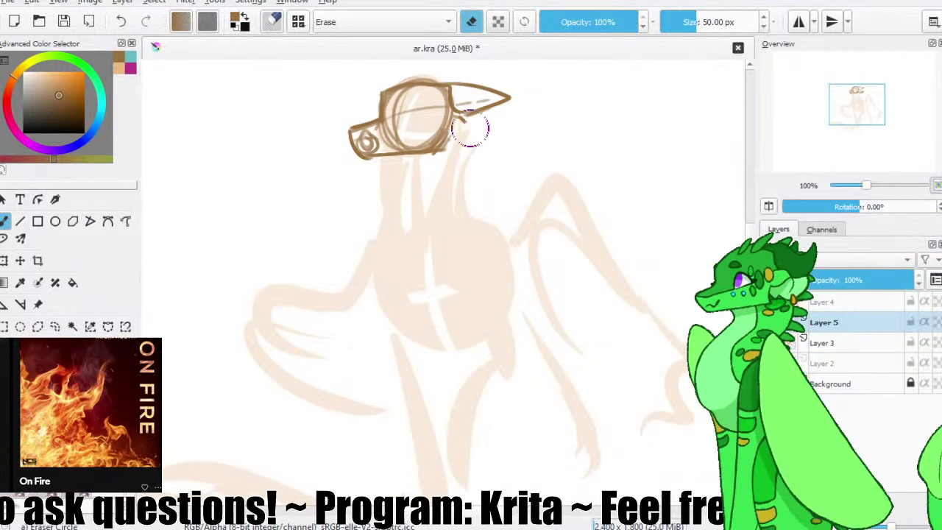
key(e)
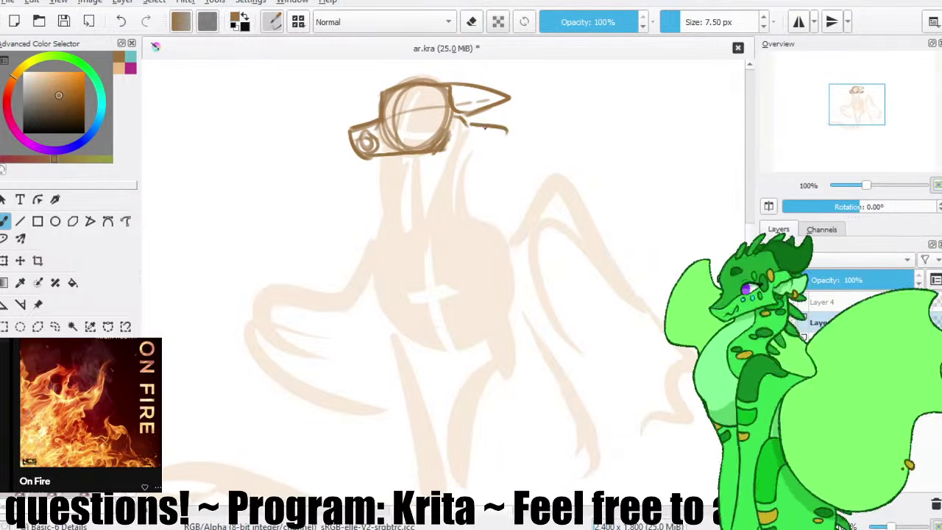
- Sketch a smaller rounded ear with an inner line behind the jaw, undoing the first attempt, and save the file
mouse_move(468, 125)
mouse_down()
mouse_move(508, 129)
mouse_move(496, 139)
mouse_up()
key(ctrl+z)
key(ctrl+z)
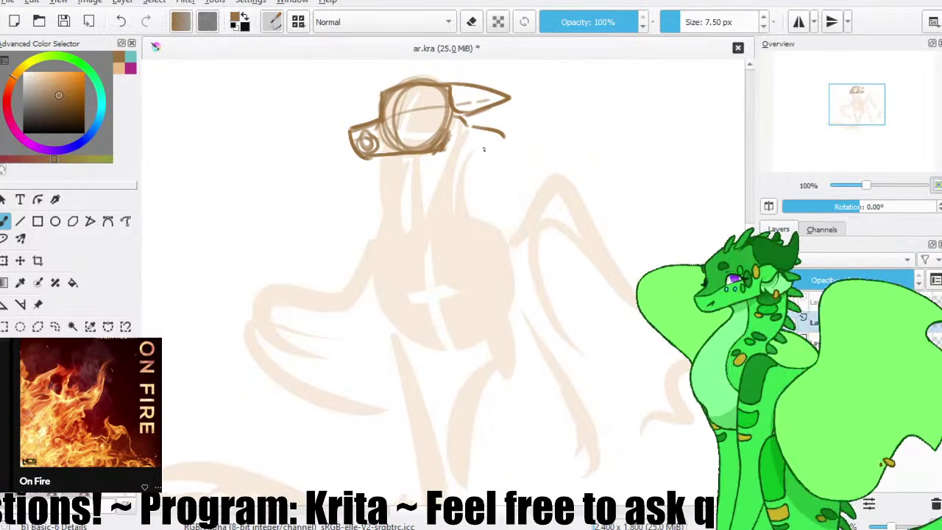
drag(443, 153, 504, 136)
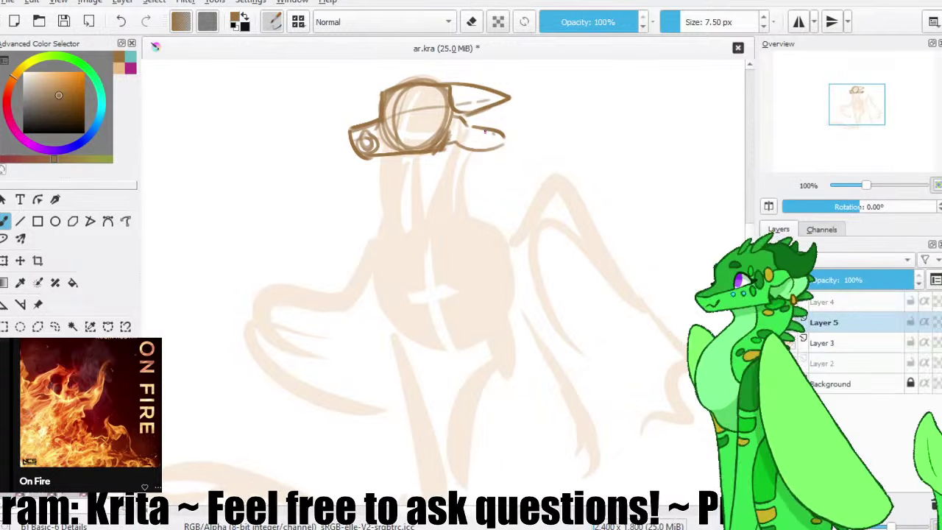
mouse_move(484, 131)
mouse_down()
mouse_move(452, 139)
mouse_move(471, 145)
mouse_move(458, 140)
mouse_up()
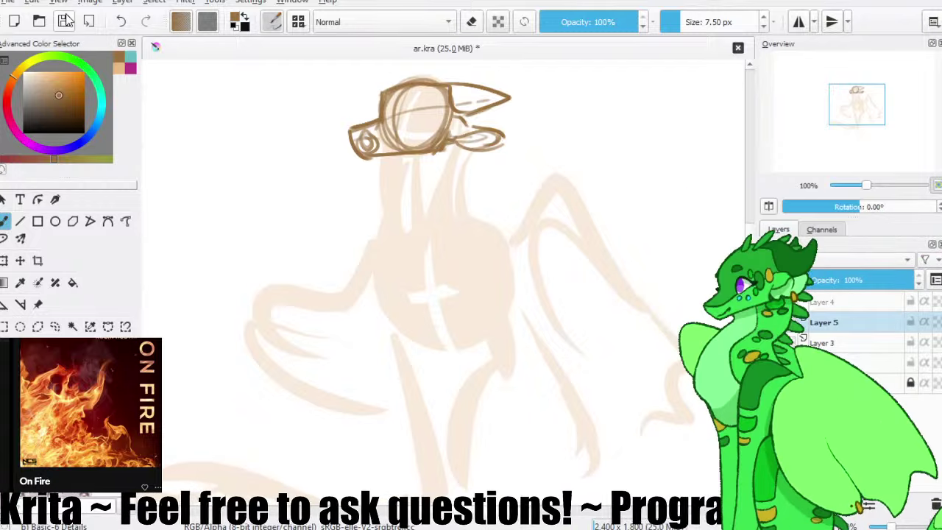
key(ctrl+s)
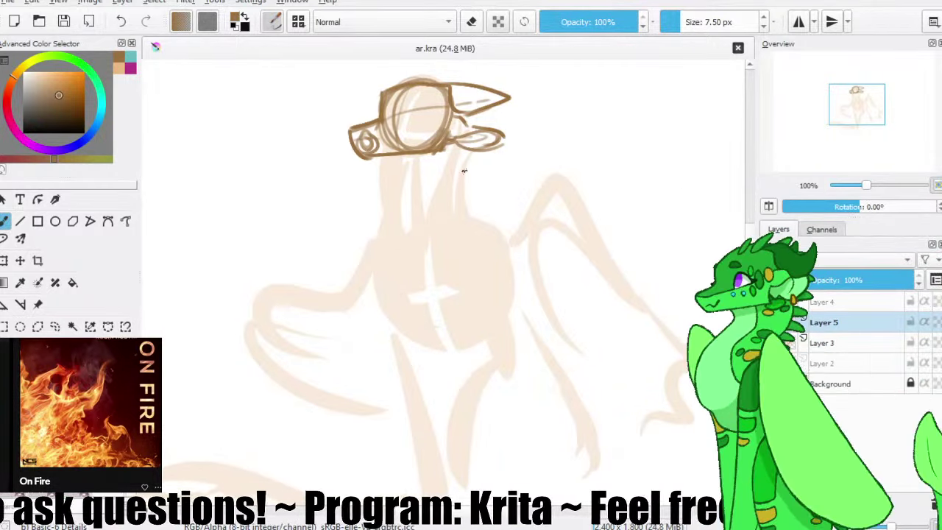
- Sketch a short line between horn and ear and a curved neck line down from the ear, undoing the unsuccessful versions
drag(469, 122, 473, 117)
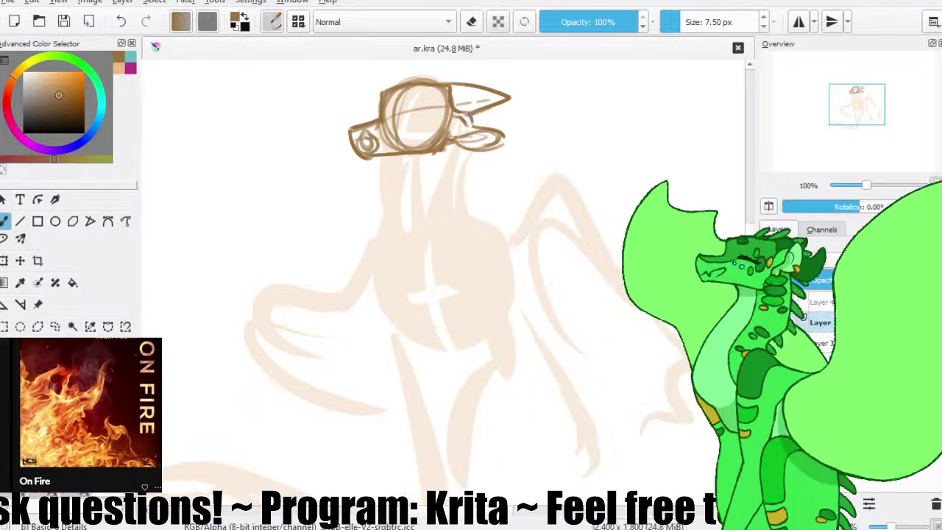
drag(475, 152, 448, 188)
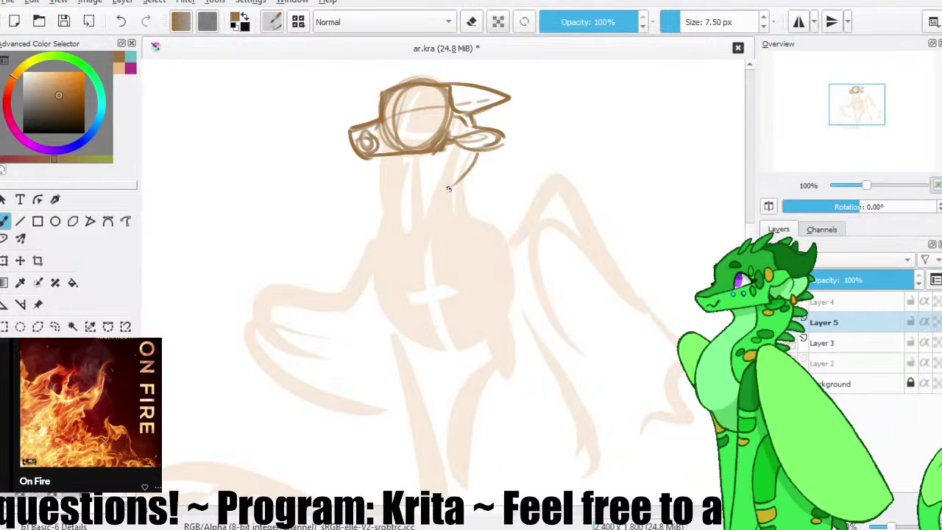
mouse_move(477, 153)
mouse_down()
mouse_move(445, 189)
mouse_move(427, 258)
mouse_up()
key(ctrl+z)
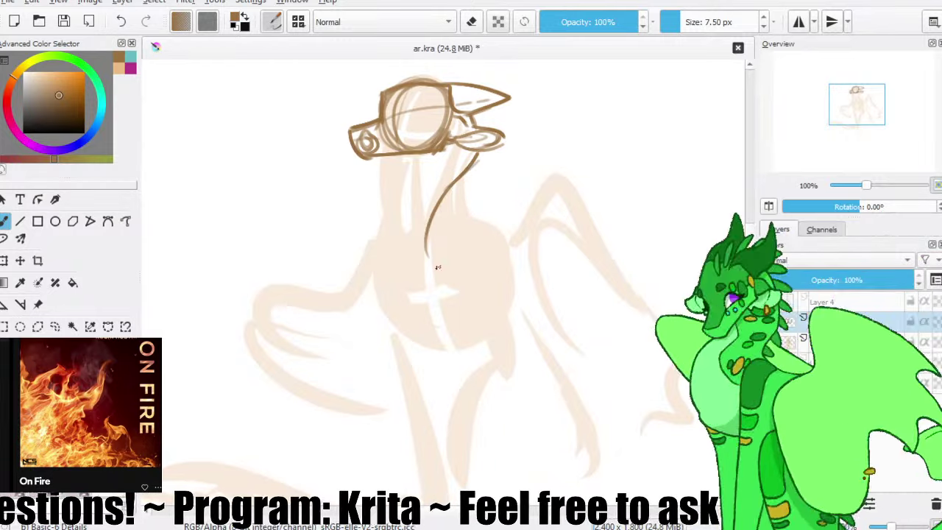
key(ctrl+z)
drag(456, 178, 452, 242)
key(ctrl+z)
key(ctrl+z)
drag(475, 152, 455, 208)
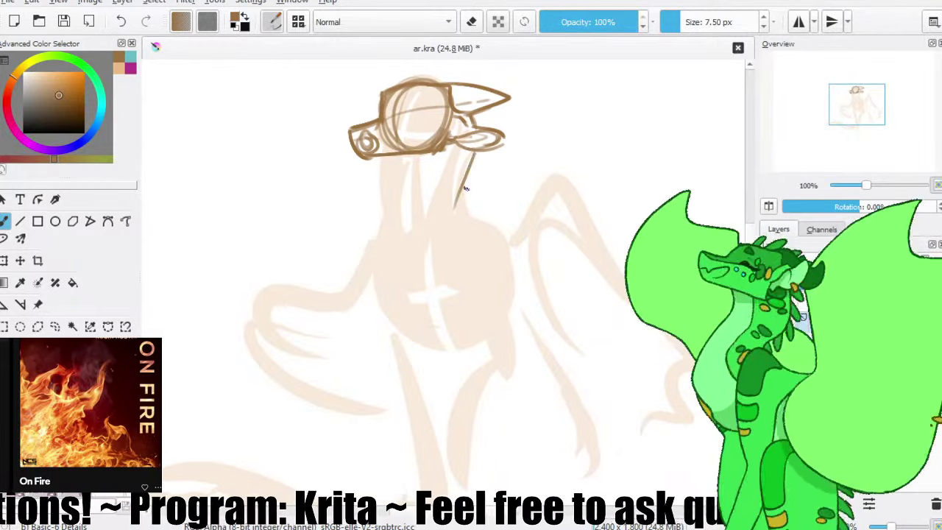
mouse_move(475, 153)
mouse_down()
mouse_move(484, 252)
mouse_move(461, 255)
mouse_up()
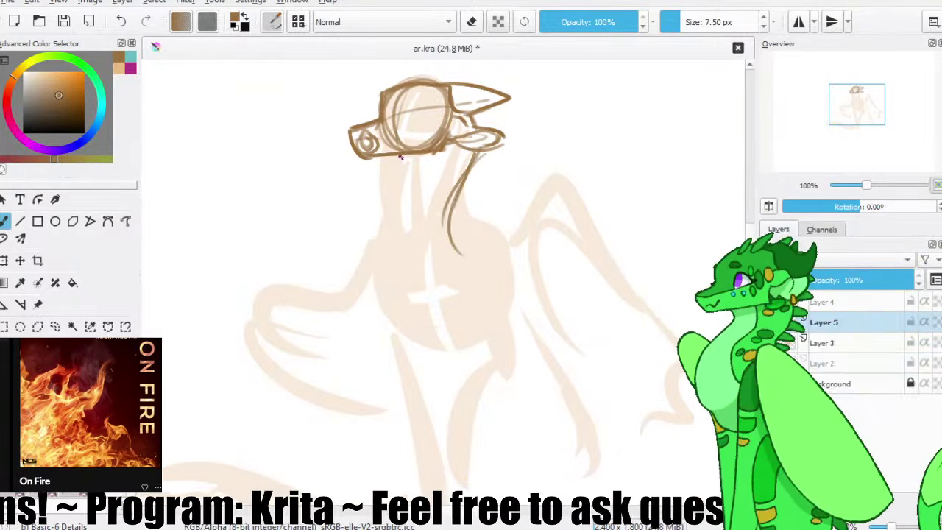
key(ctrl+z)
- Sketch the front of the neck curving down into the chest, and the nape line ending in a shoulder curve
mouse_move(405, 157)
mouse_down()
mouse_move(379, 220)
mouse_move(387, 263)
mouse_move(432, 304)
mouse_move(422, 294)
mouse_move(447, 306)
mouse_up()
key(ctrl+z)
key(ctrl+z)
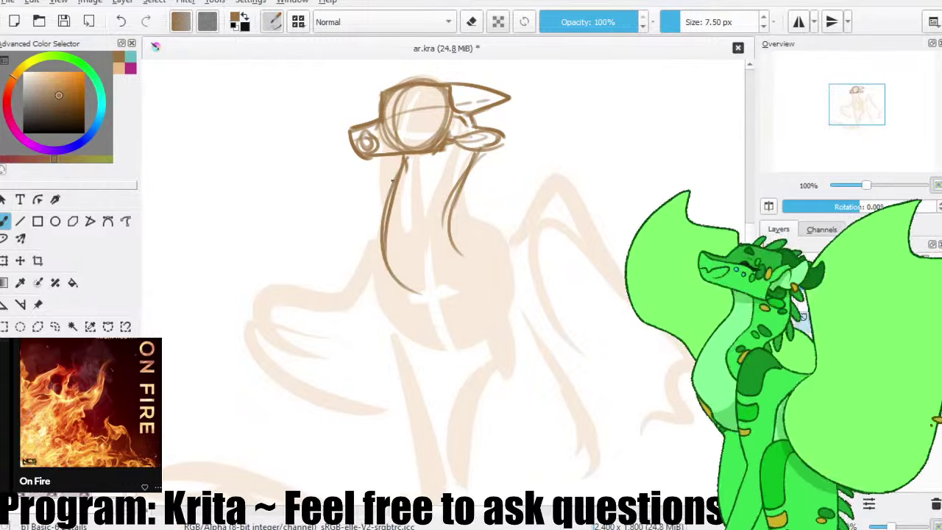
drag(476, 158, 480, 241)
key(ctrl+z)
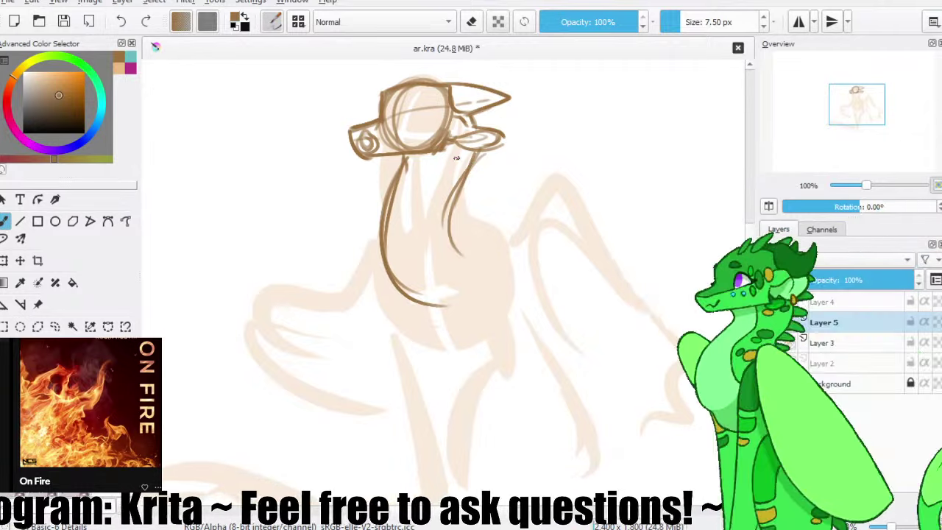
mouse_move(474, 166)
mouse_down()
mouse_move(478, 226)
mouse_move(437, 293)
mouse_up()
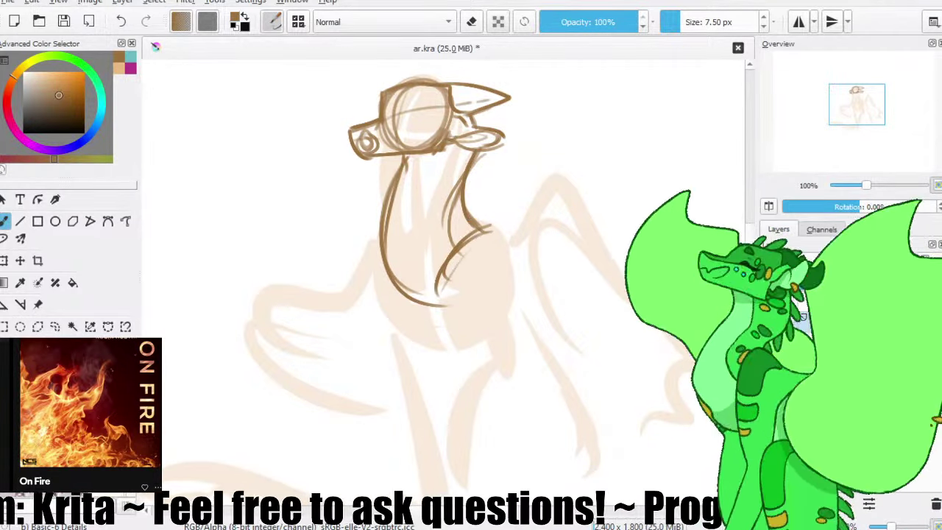
- Sketch a light chest circle at the neck's base, a V-shaped chest point over it, and an inner neck line
key(ctrl+z)
drag(414, 236, 400, 216)
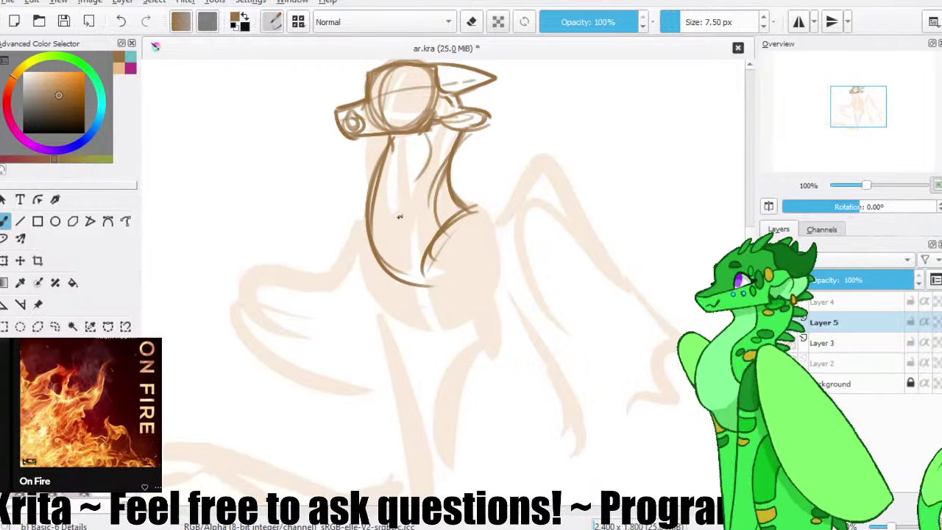
key(ctrl+z)
drag(457, 207, 462, 243)
mouse_move(384, 228)
mouse_down()
mouse_move(466, 279)
mouse_move(437, 308)
mouse_up()
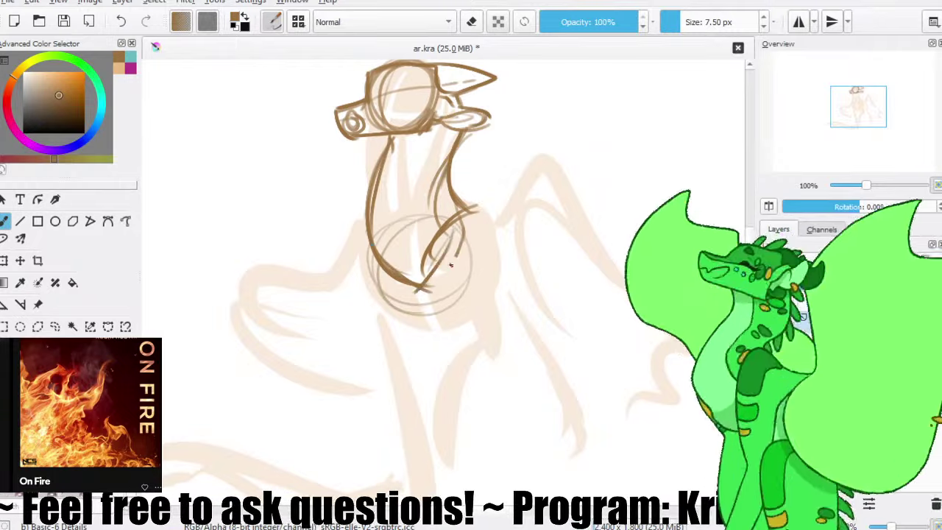
drag(457, 228, 421, 291)
drag(437, 180, 430, 132)
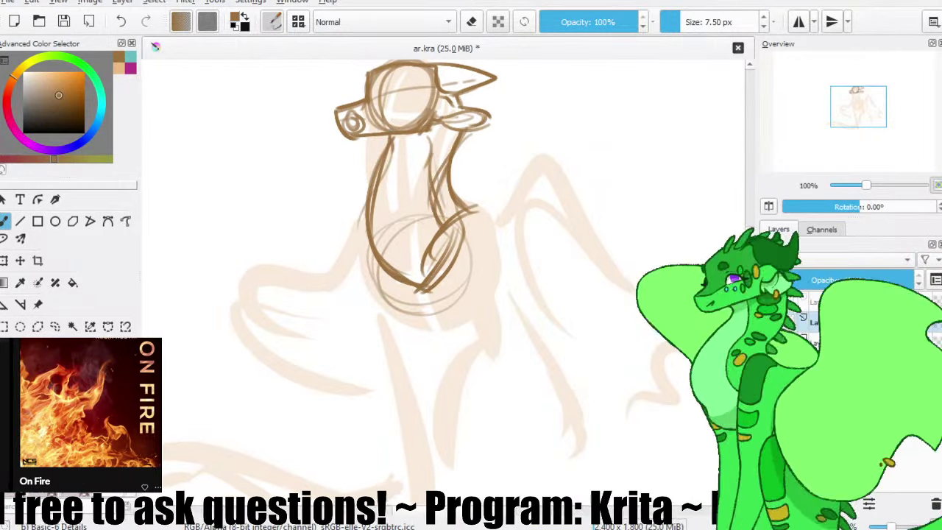
- Redraw the front of the neck slimmer, erase its old outer line, darken the nape, and save the file
key(ctrl+z)
mouse_move(395, 153)
mouse_down()
mouse_move(416, 289)
mouse_move(385, 162)
mouse_move(379, 242)
mouse_move(406, 278)
mouse_up()
key(ctrl+z)
mouse_move(394, 157)
mouse_down()
mouse_move(387, 261)
mouse_move(407, 278)
mouse_move(359, 249)
mouse_up()
key(/)
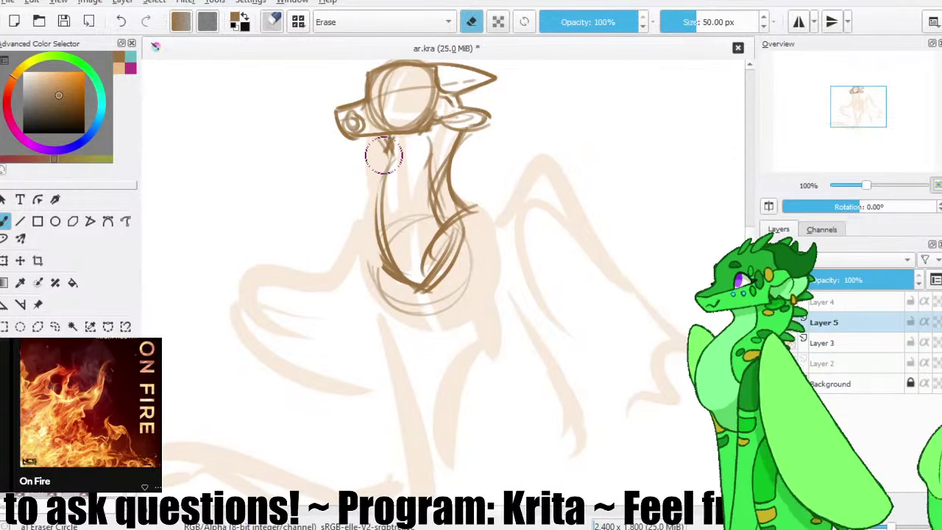
key(e)
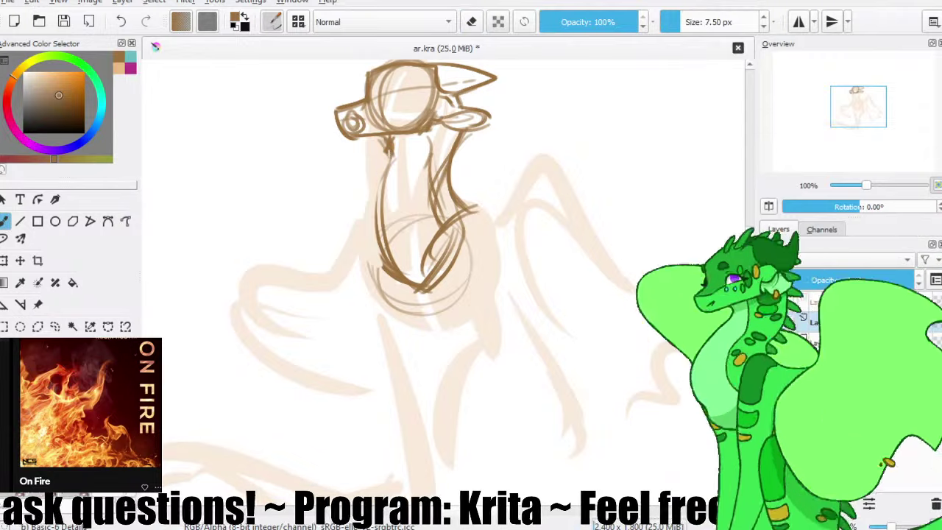
drag(390, 158, 387, 262)
drag(454, 153, 454, 187)
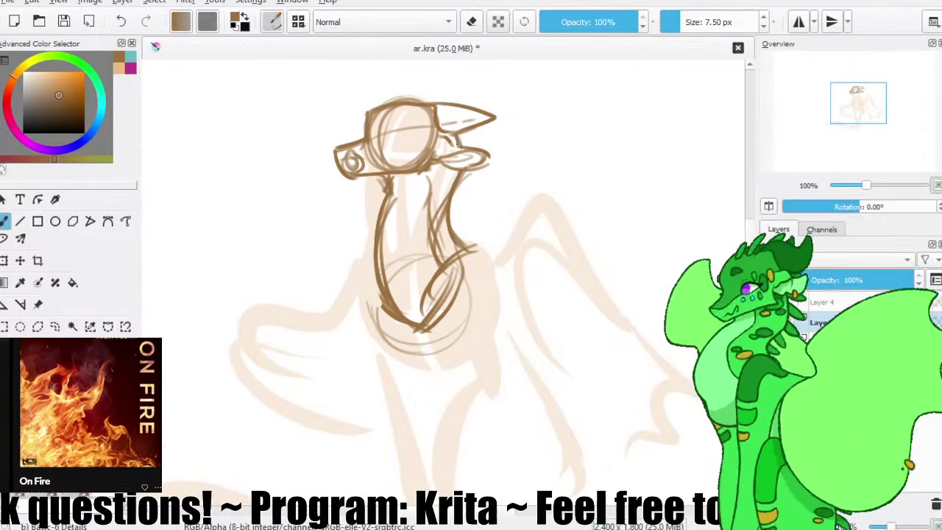
click(64, 23)
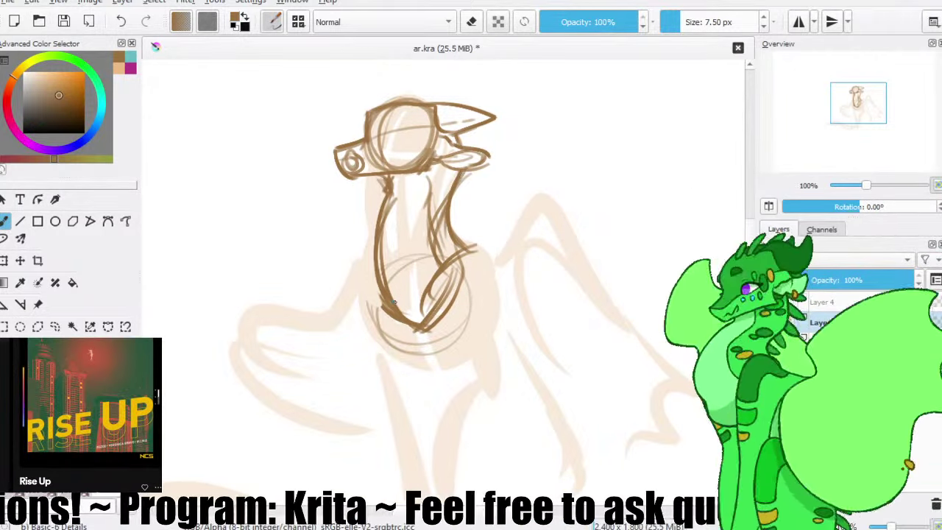
- Sketch the lower chest curve beneath the V and a line joining it to the shoulder, and save the file
drag(364, 320, 372, 336)
key(ctrl+z)
drag(405, 250, 385, 200)
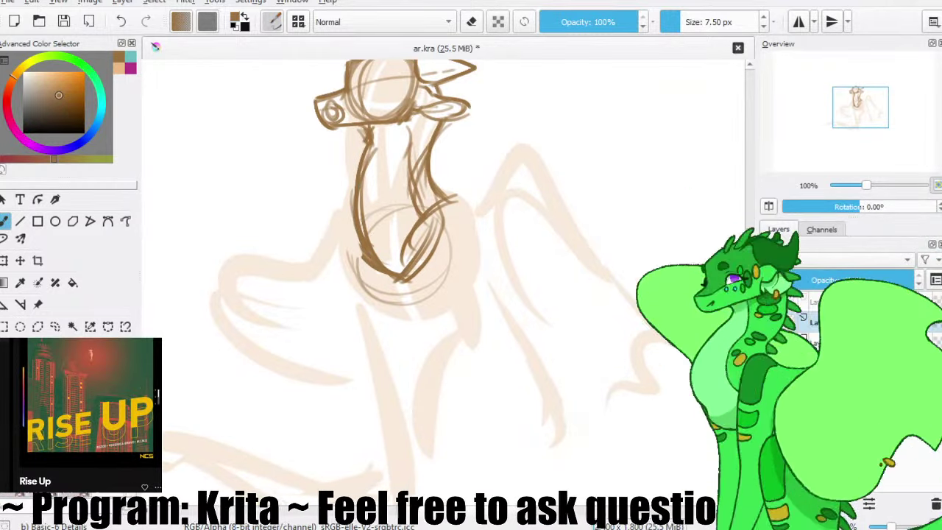
drag(366, 252, 432, 304)
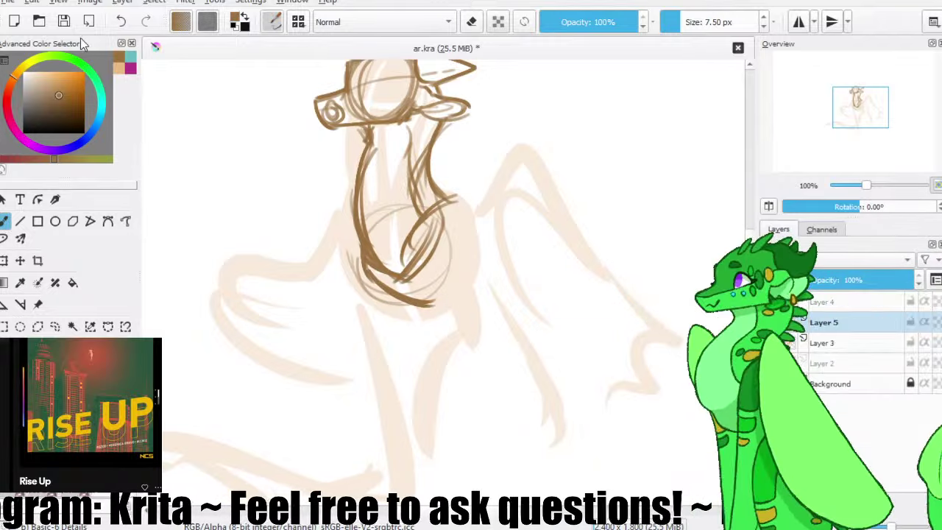
click(64, 21)
scroll(426, 250, up, 1)
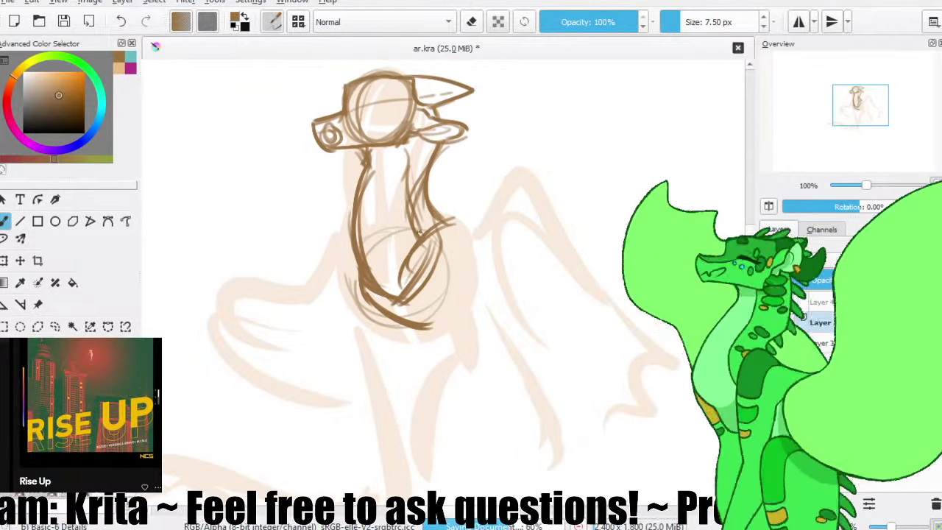
drag(452, 259, 429, 325)
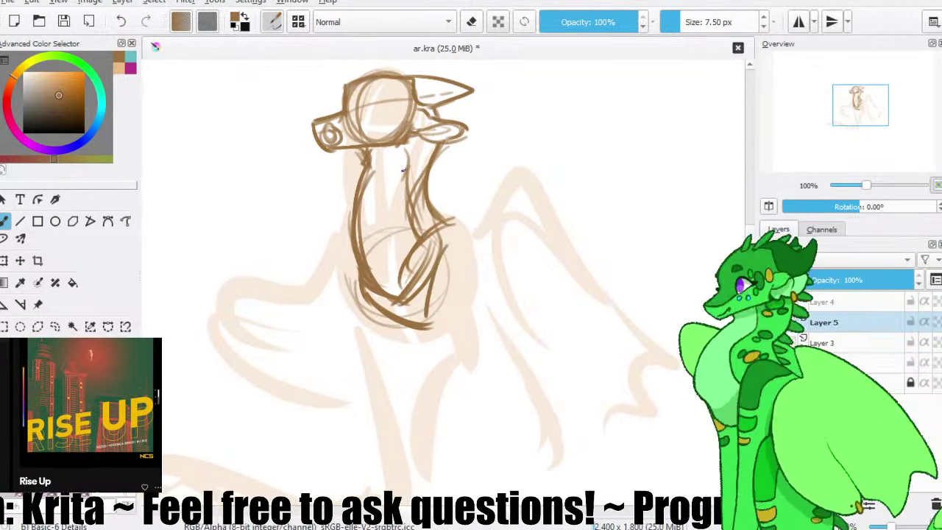
click(64, 21)
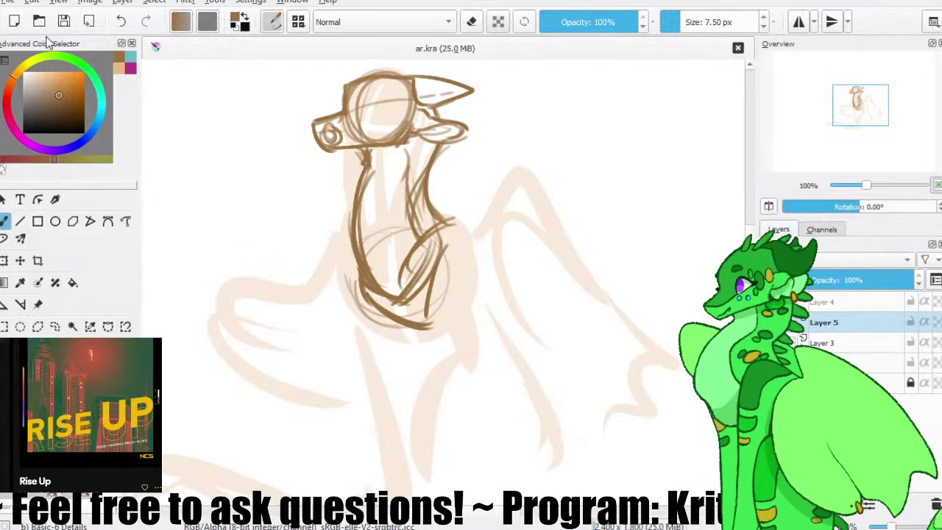
- Sketch a shoulder circle at the neck's base and the front and rear edges of the upper foreleg below it
mouse_move(456, 223)
mouse_down()
mouse_move(444, 191)
mouse_move(463, 185)
mouse_move(436, 179)
mouse_move(469, 192)
mouse_up()
drag(409, 203, 437, 310)
key(ctrl+z)
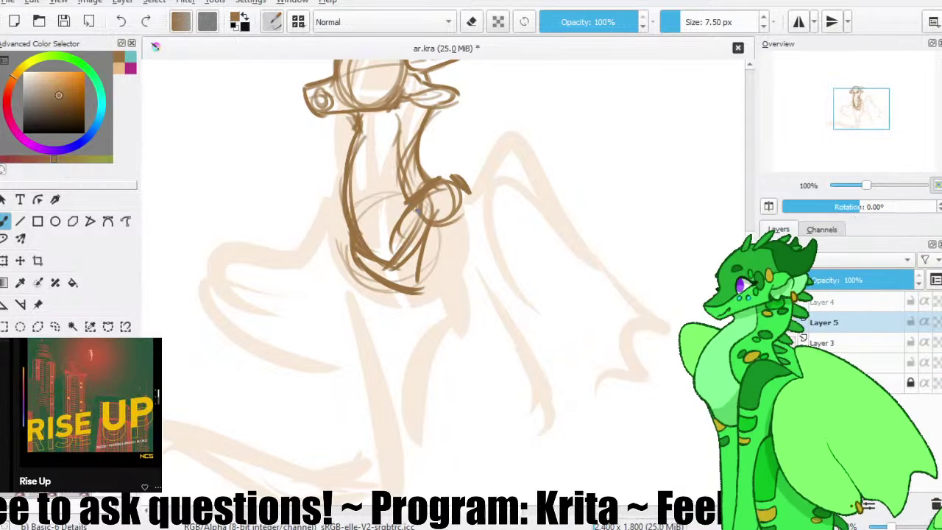
mouse_move(412, 215)
mouse_down()
mouse_move(434, 309)
mouse_move(426, 291)
mouse_up()
mouse_move(471, 228)
mouse_down()
mouse_move(462, 306)
mouse_move(474, 312)
mouse_up()
drag(476, 260, 483, 238)
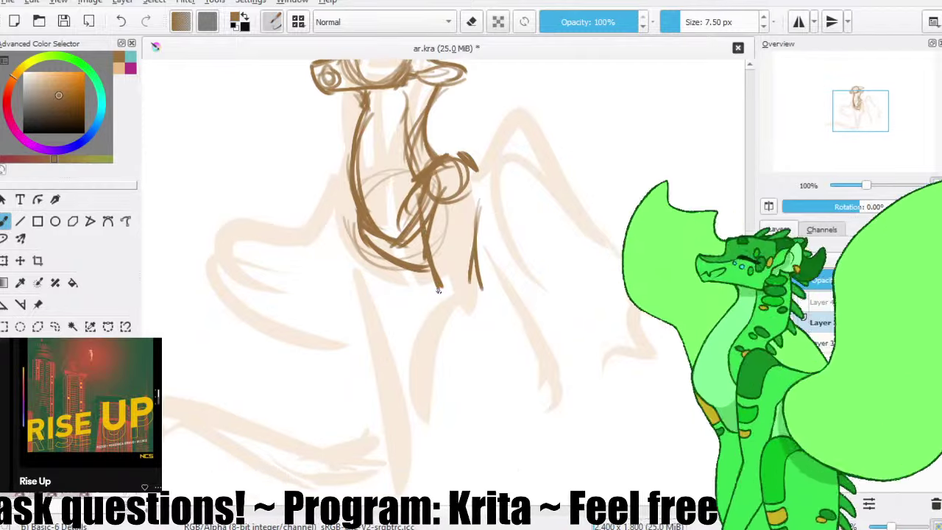
- Draw a line across the elbow and the forearm's slanted front edge, undoing the unsuccessful strokes
mouse_move(482, 288)
mouse_down()
mouse_move(440, 282)
mouse_move(409, 384)
mouse_up()
key(ctrl+z)
drag(441, 289, 413, 360)
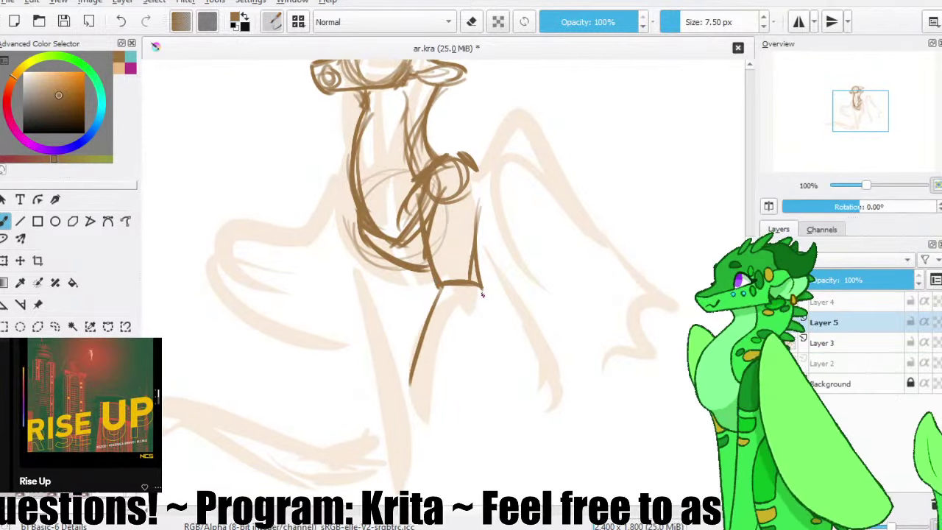
drag(482, 288, 486, 309)
key(ctrl+z)
key(ctrl+z)
drag(436, 283, 405, 371)
key(ctrl+z)
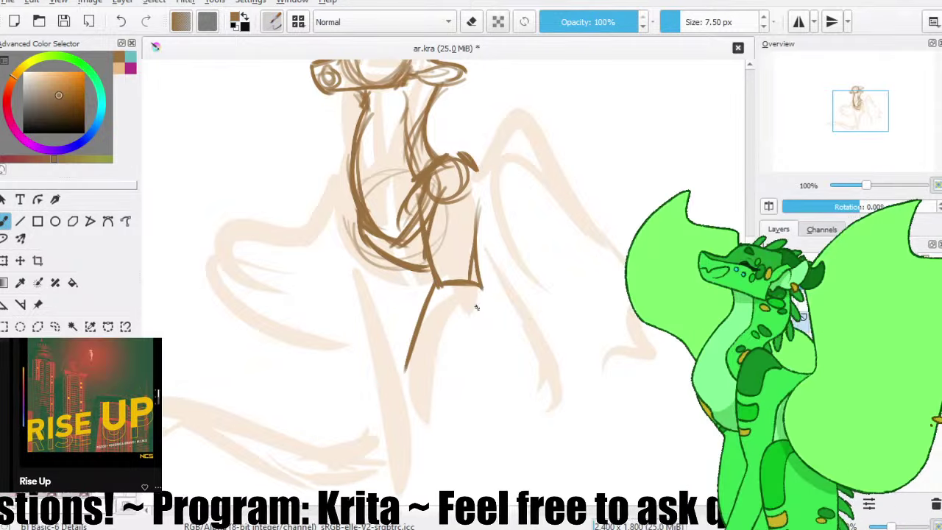
- Draw the back of the elbow and the forearm's rear edge
mouse_move(476, 307)
mouse_down()
mouse_move(436, 358)
mouse_move(469, 337)
mouse_move(433, 371)
mouse_up()
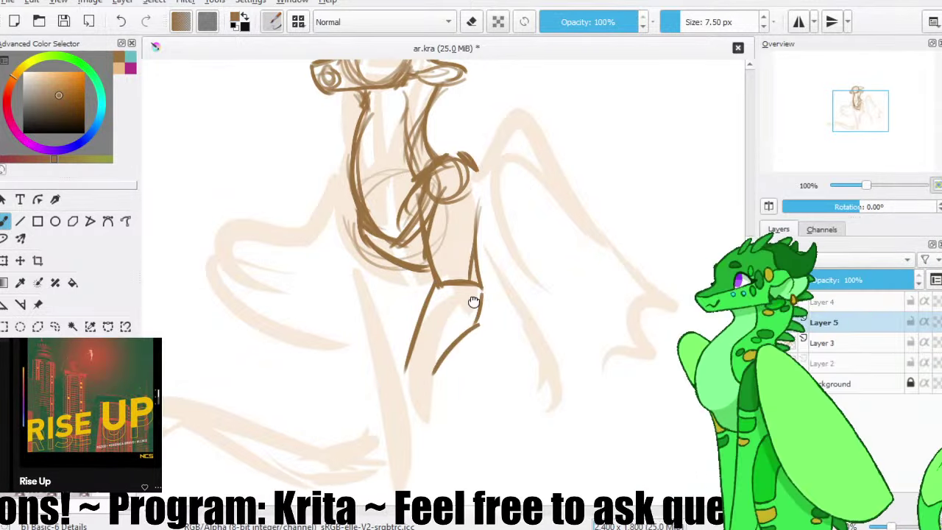
drag(471, 257, 454, 340)
drag(458, 292, 438, 210)
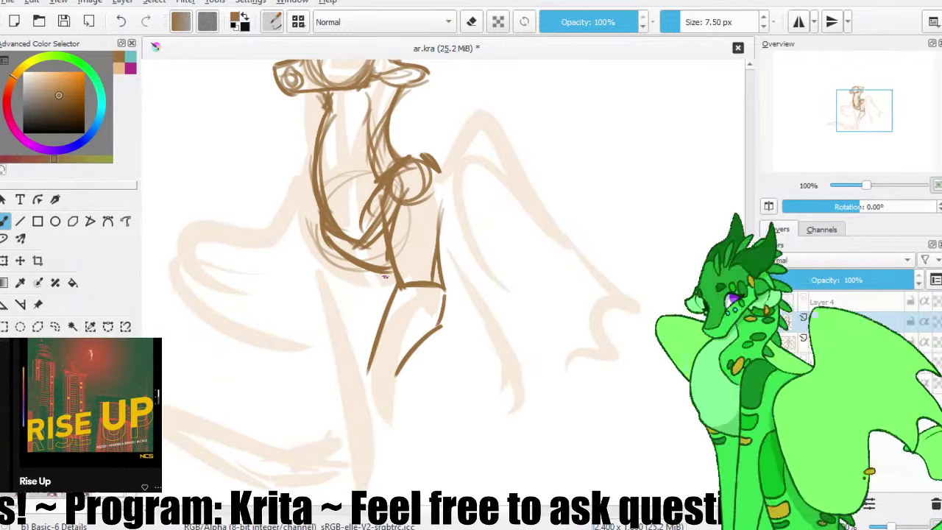
key(minus)
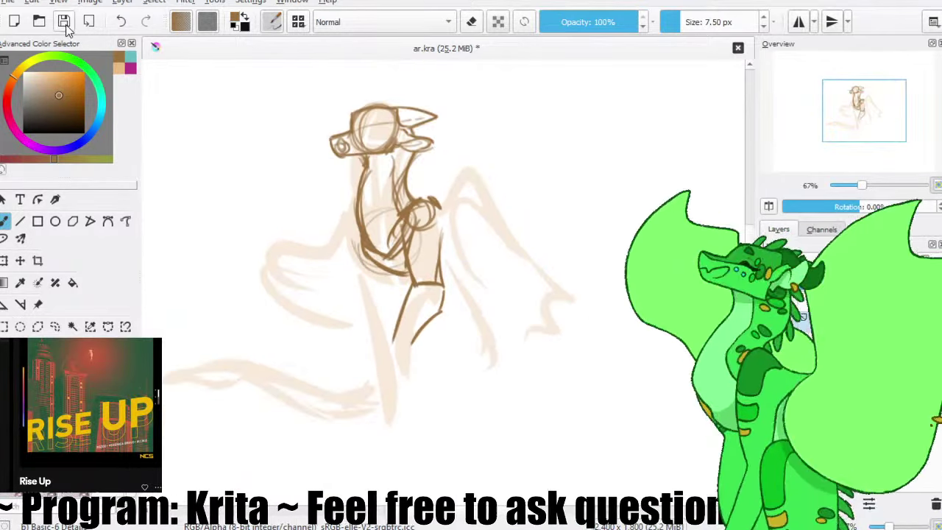
- Sketch the paw below the raised foreleg's forearm with an angled end and short toe lines, and save the file
click(63, 21)
drag(376, 278, 375, 263)
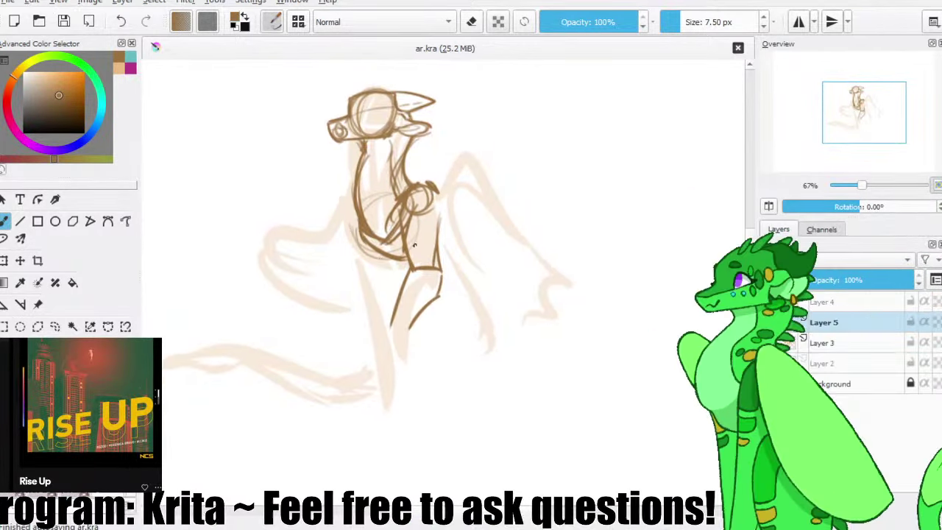
key(plus)
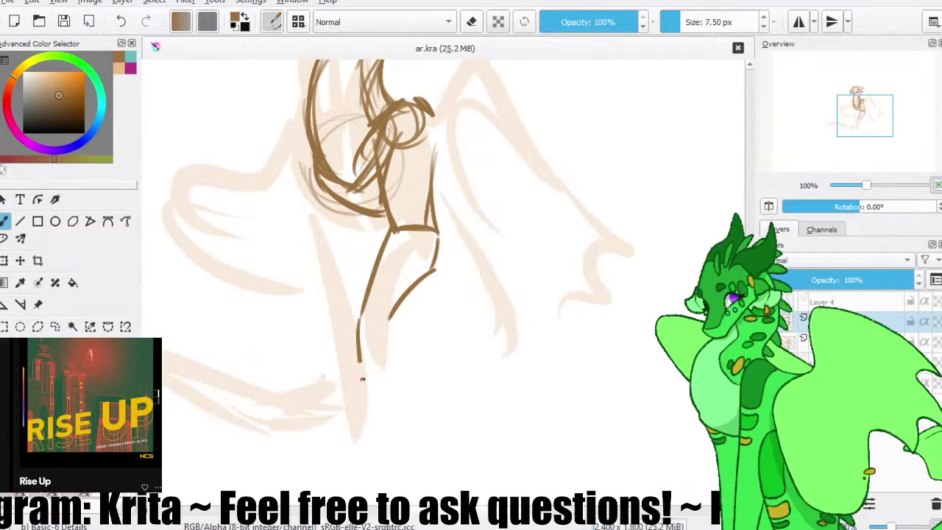
drag(362, 379, 366, 393)
key(ctrl+z)
mouse_move(361, 324)
mouse_down()
mouse_move(357, 381)
mouse_move(371, 391)
mouse_up()
mouse_move(389, 325)
mouse_down()
mouse_move(404, 379)
mouse_move(403, 358)
mouse_up()
key(ctrl+z)
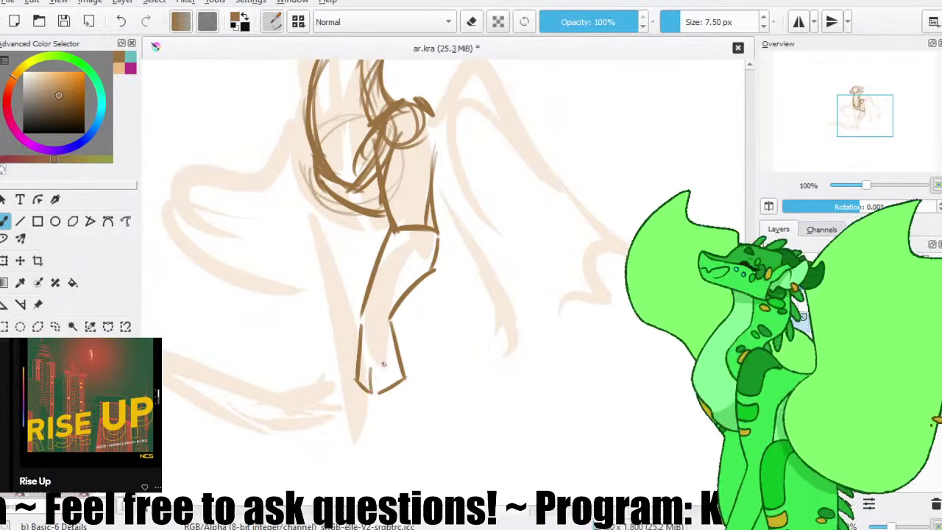
drag(384, 363, 386, 381)
click(67, 27)
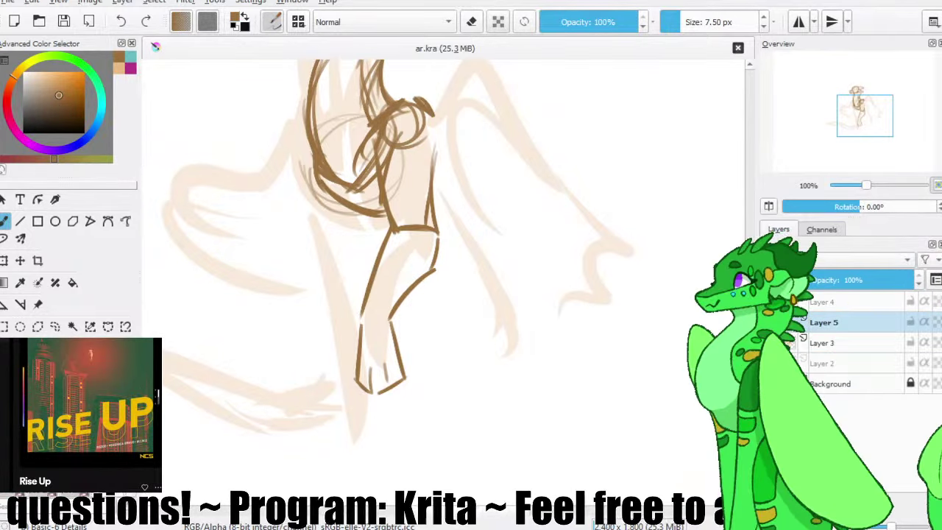
- Sketch the straight foreleg from the chest down to a flat foot with a short heel, undoing the unsuccessful strokes
click(0, 146)
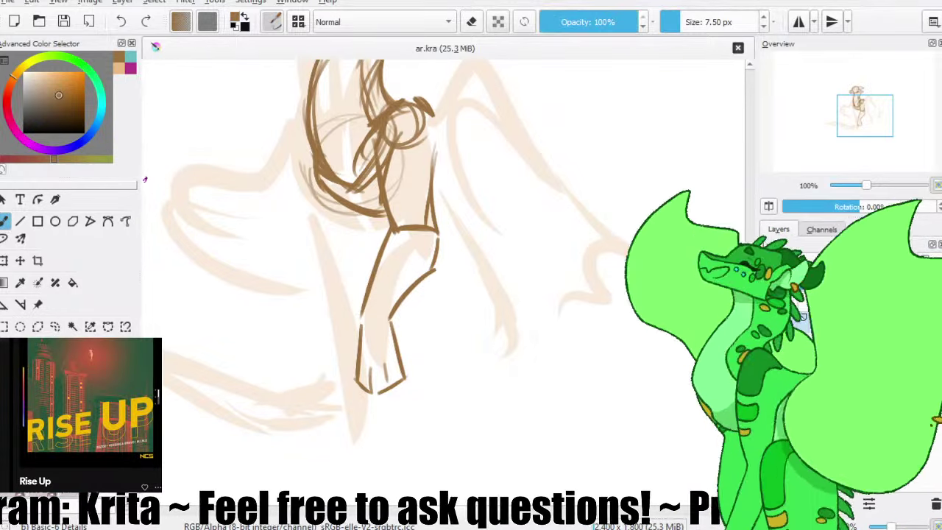
drag(391, 251, 404, 301)
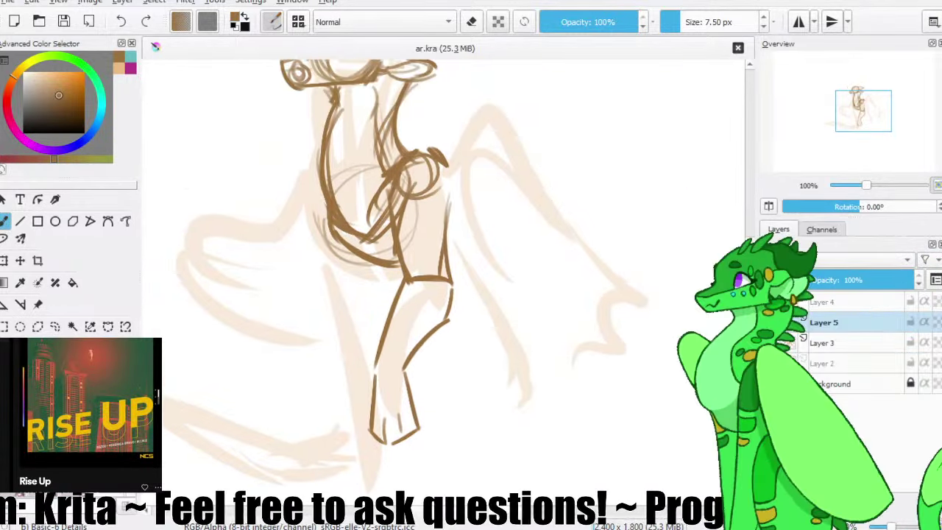
key(minus)
mouse_move(356, 204)
mouse_down()
mouse_move(337, 207)
mouse_move(340, 250)
mouse_move(340, 219)
mouse_move(369, 360)
mouse_up()
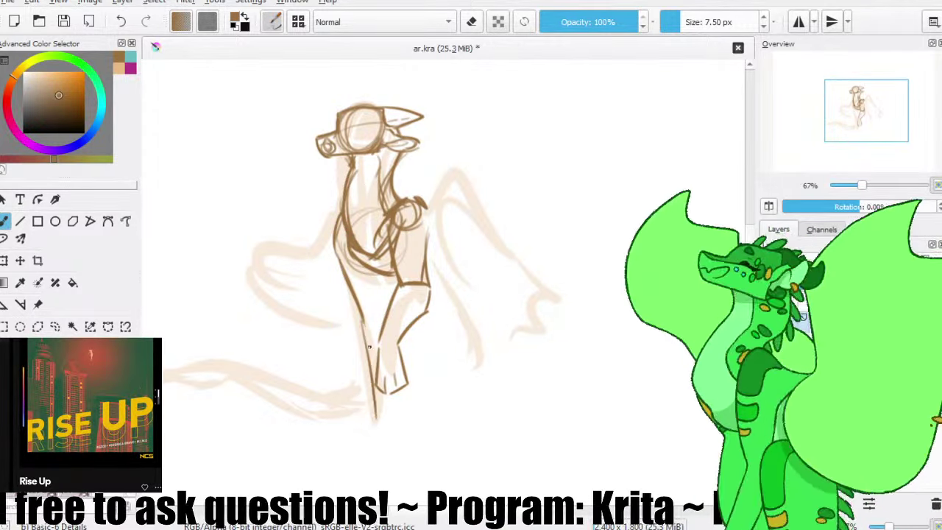
mouse_move(363, 320)
mouse_down()
mouse_move(380, 422)
mouse_move(381, 403)
mouse_move(379, 424)
mouse_move(354, 434)
mouse_move(380, 425)
mouse_move(351, 441)
mouse_up()
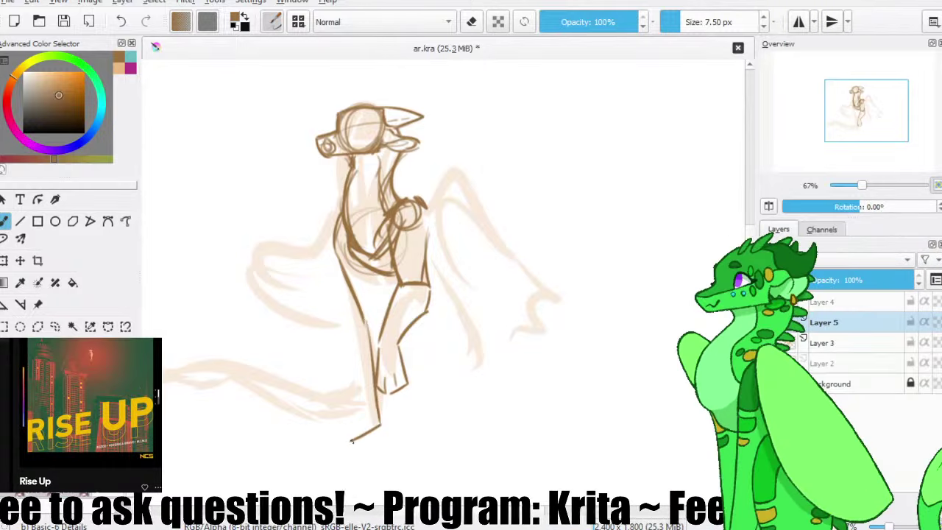
key(ctrl+z)
key(ctrl+z)
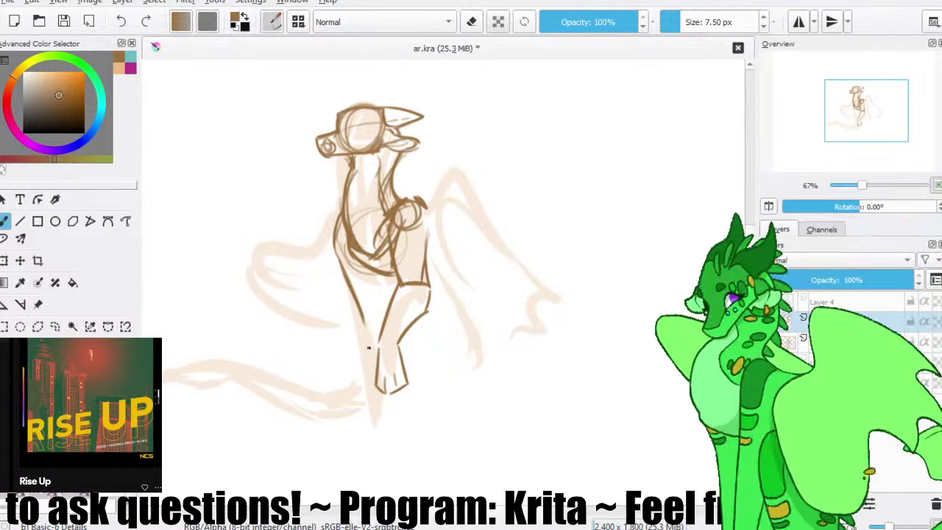
key(ctrl+z)
mouse_move(368, 330)
mouse_down()
mouse_move(374, 420)
mouse_move(347, 424)
mouse_move(338, 437)
mouse_move(393, 436)
mouse_up()
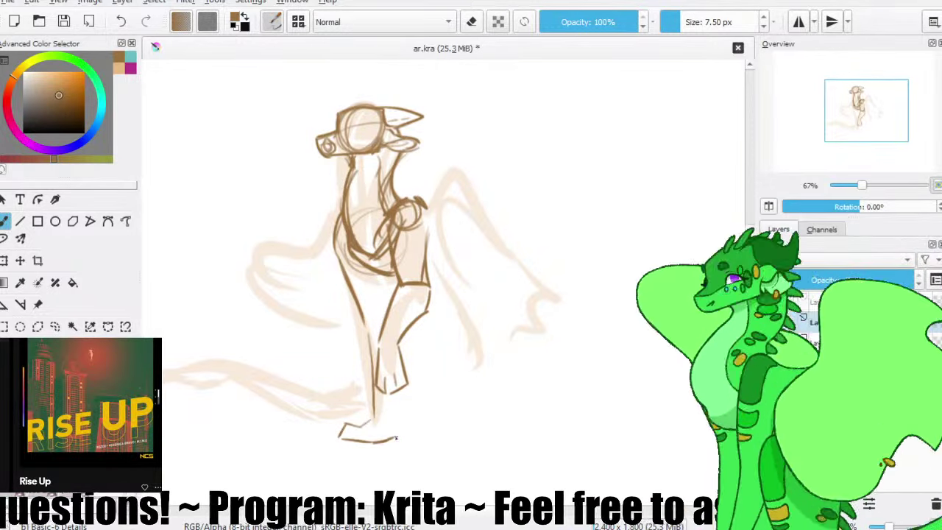
drag(395, 439, 399, 420)
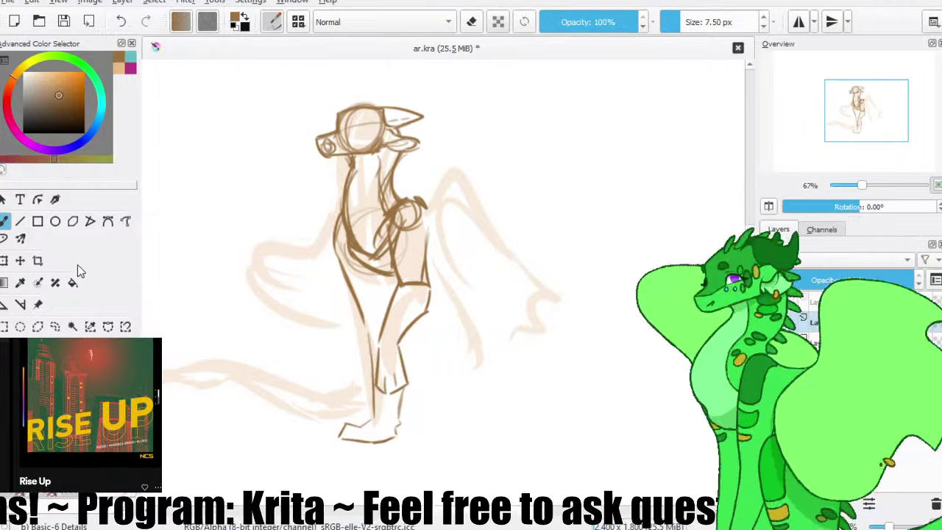
- Select the straight foreleg and its foot with a freehand outline and scale them down so the leg is shorter
click(54, 326)
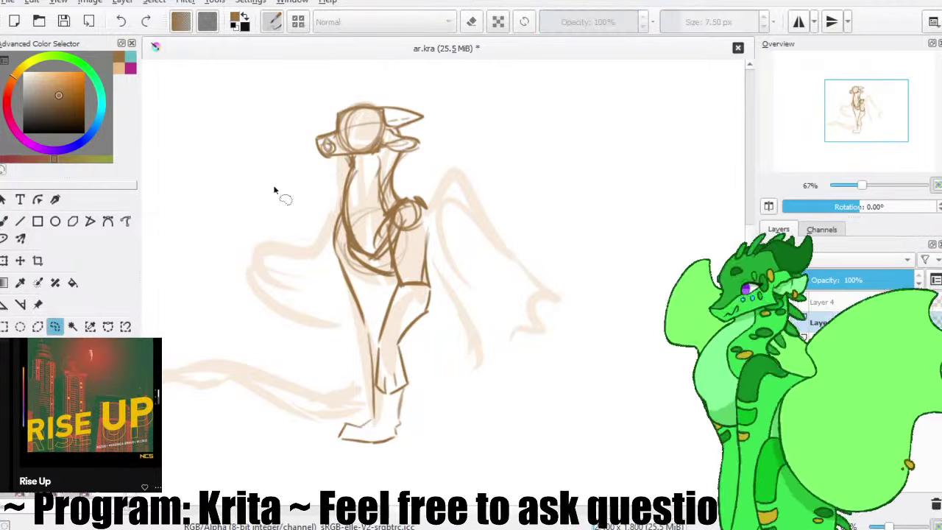
mouse_move(317, 383)
mouse_down()
mouse_move(444, 430)
mouse_move(421, 401)
mouse_move(393, 394)
mouse_move(356, 268)
mouse_move(316, 209)
mouse_move(317, 381)
mouse_up()
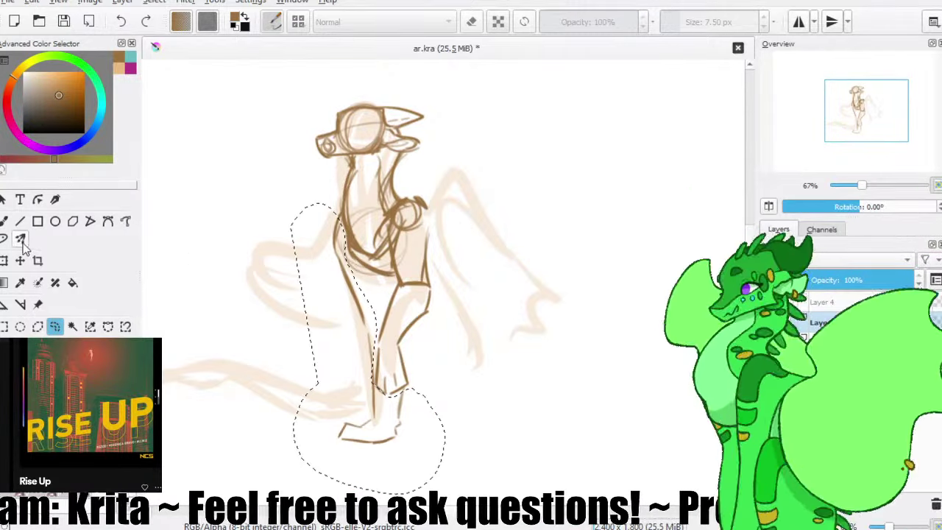
click(5, 260)
drag(292, 204, 302, 244)
drag(330, 303, 323, 262)
drag(296, 202, 304, 190)
drag(322, 231, 309, 234)
- Select the raised foreleg from the shoulder to the paw freehand, narrow it slightly and shift it toward the straight leg
click(55, 326)
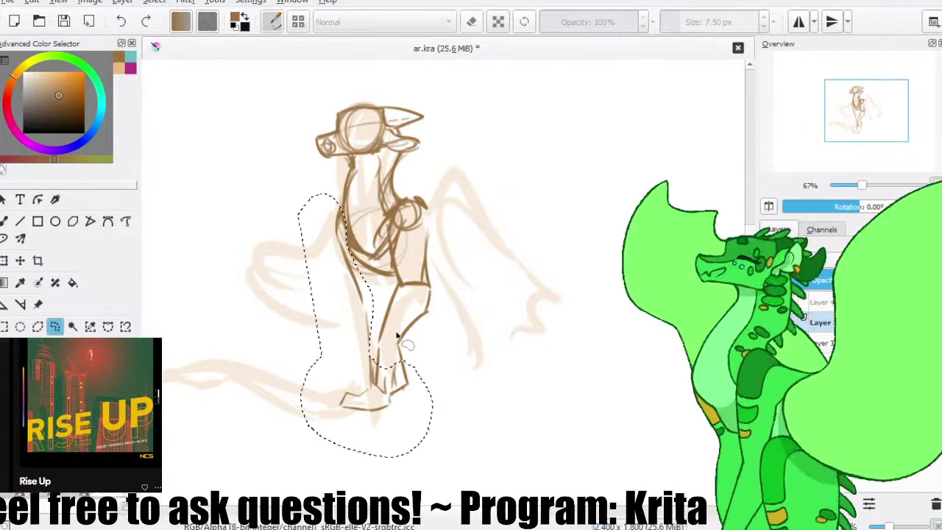
mouse_move(378, 316)
mouse_down()
mouse_move(373, 388)
mouse_move(400, 397)
mouse_move(455, 296)
mouse_move(456, 230)
mouse_move(429, 197)
mouse_move(384, 213)
mouse_move(391, 276)
mouse_move(380, 313)
mouse_up()
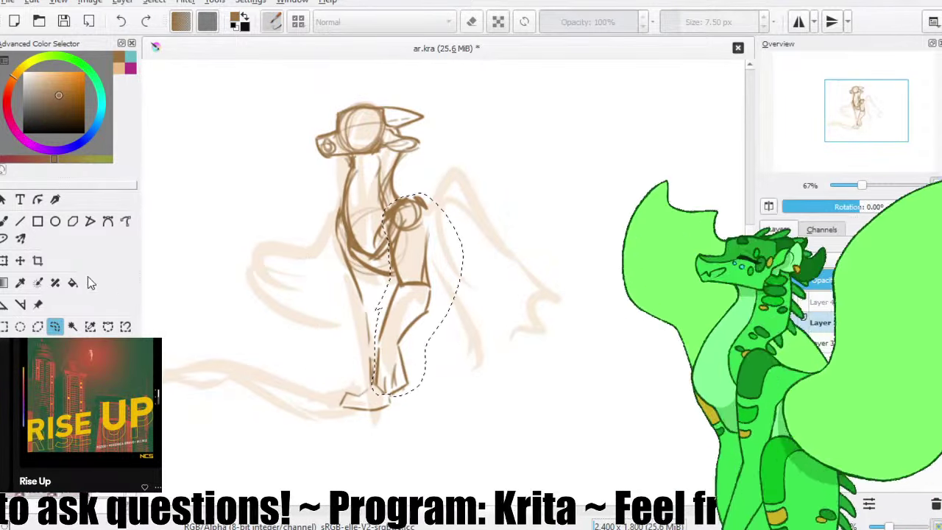
click(2, 264)
mouse_move(371, 390)
mouse_down()
mouse_move(374, 375)
mouse_move(379, 391)
mouse_up()
key(Return)
drag(408, 342, 399, 341)
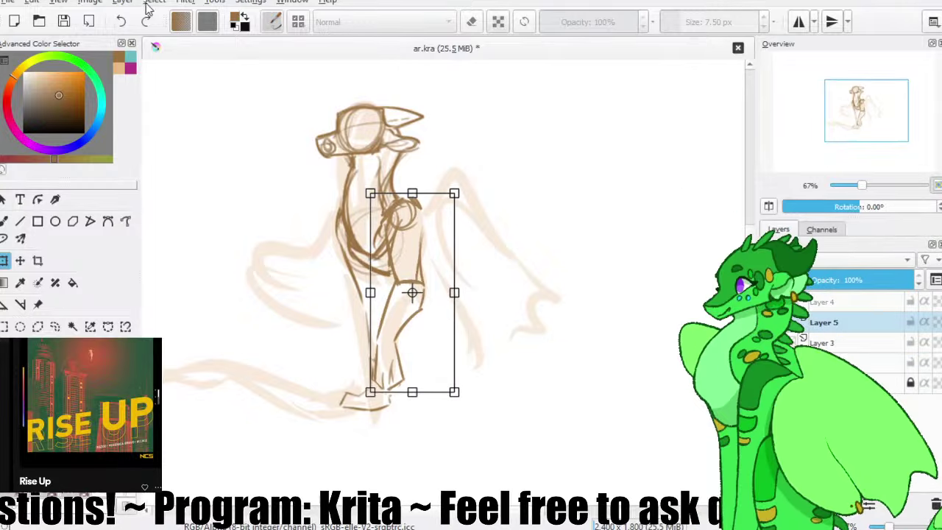
- Redraw the straight foreleg's line between the two legs with the brush and save the file
key(b)
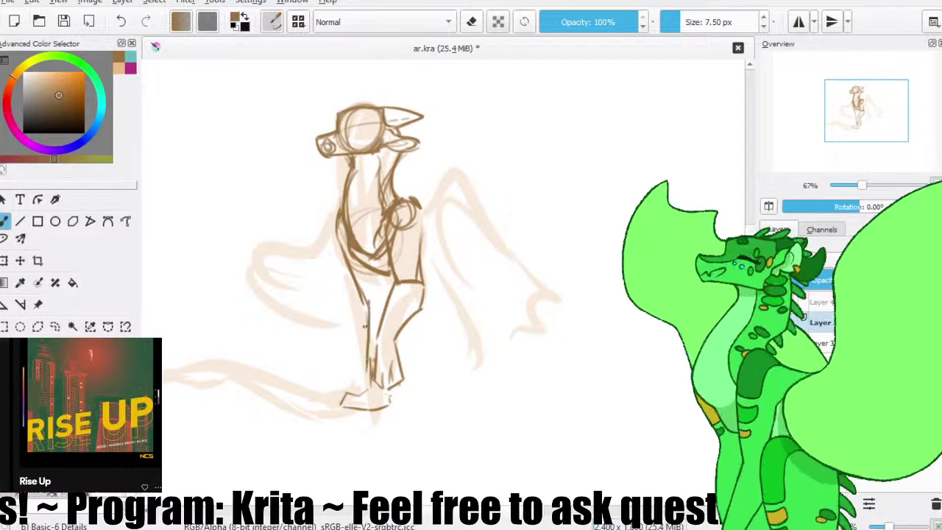
drag(366, 307, 372, 376)
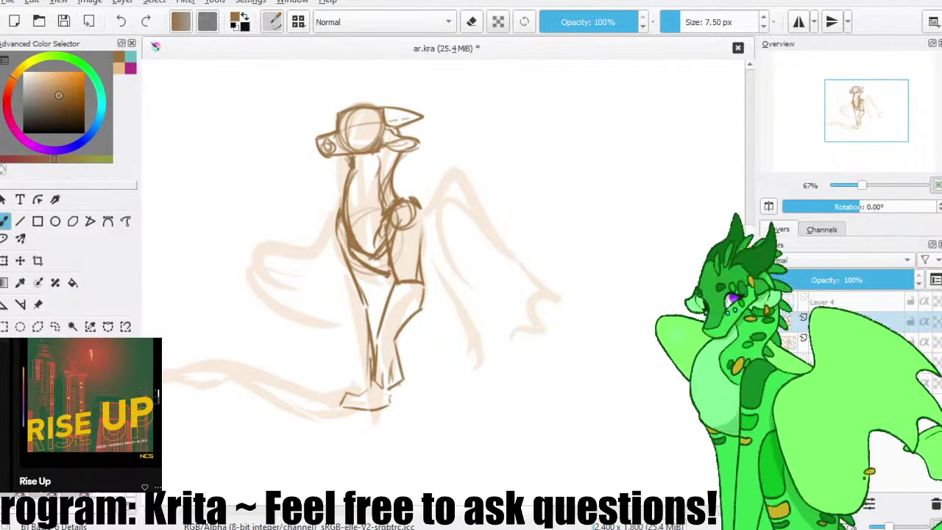
click(66, 22)
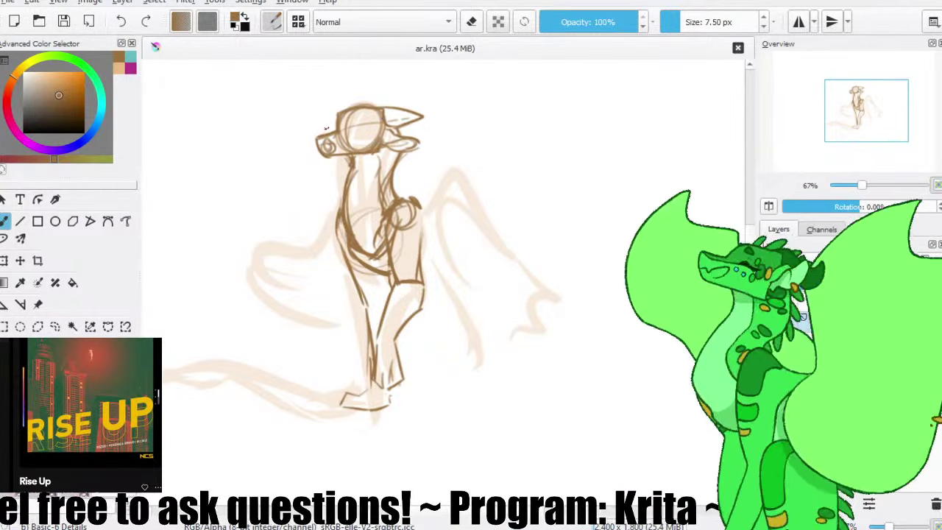
mouse_move(327, 121)
mouse_down()
mouse_move(319, 131)
mouse_move(331, 130)
mouse_move(319, 127)
mouse_up()
key(ctrl+z)
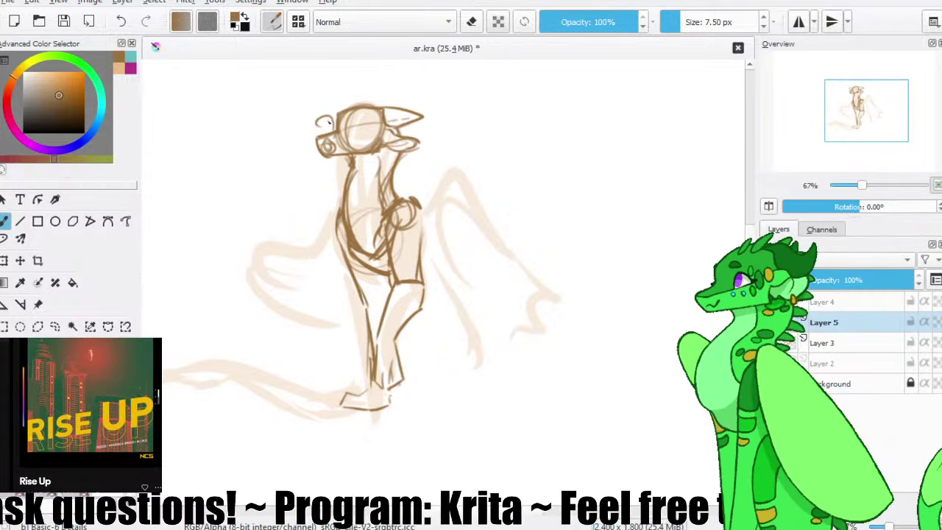
mouse_move(330, 124)
mouse_down()
mouse_move(321, 130)
mouse_move(333, 100)
mouse_up()
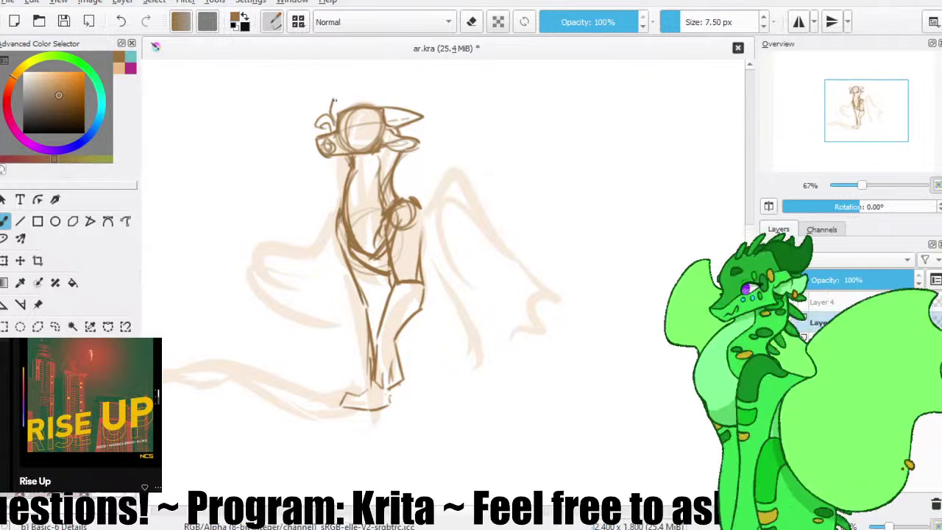
key(ctrl+z)
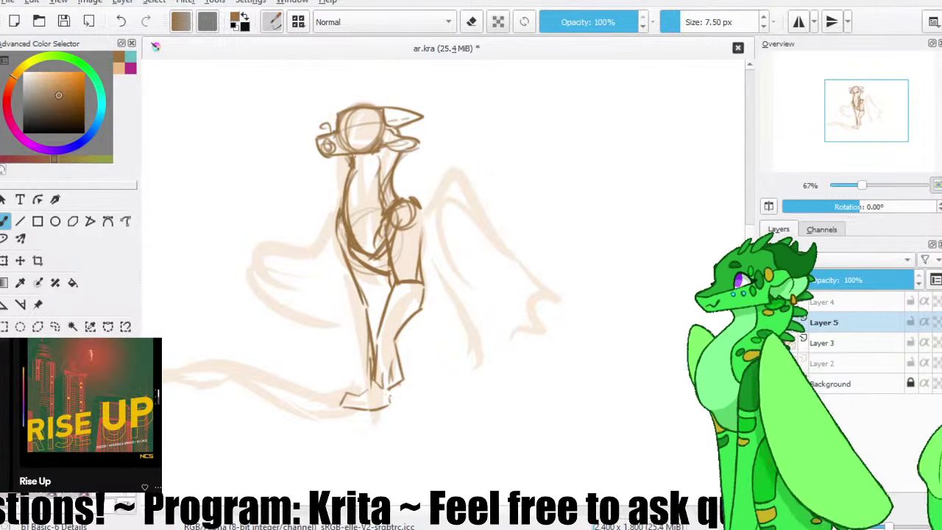
key(ctrl+s)
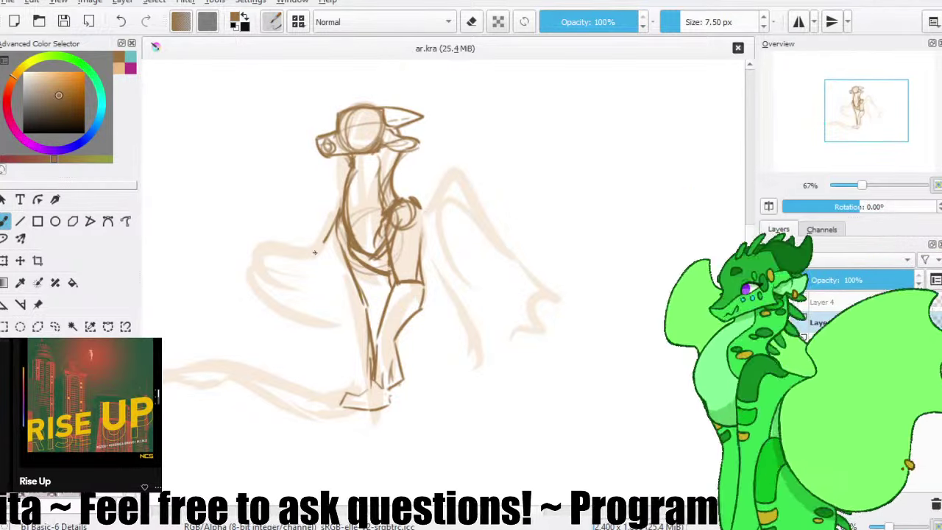
mouse_move(332, 215)
mouse_down()
mouse_move(326, 256)
mouse_move(349, 262)
mouse_move(319, 248)
mouse_move(265, 305)
mouse_up()
key(ctrl+z)
key(ctrl+z)
key(ctrl+z)
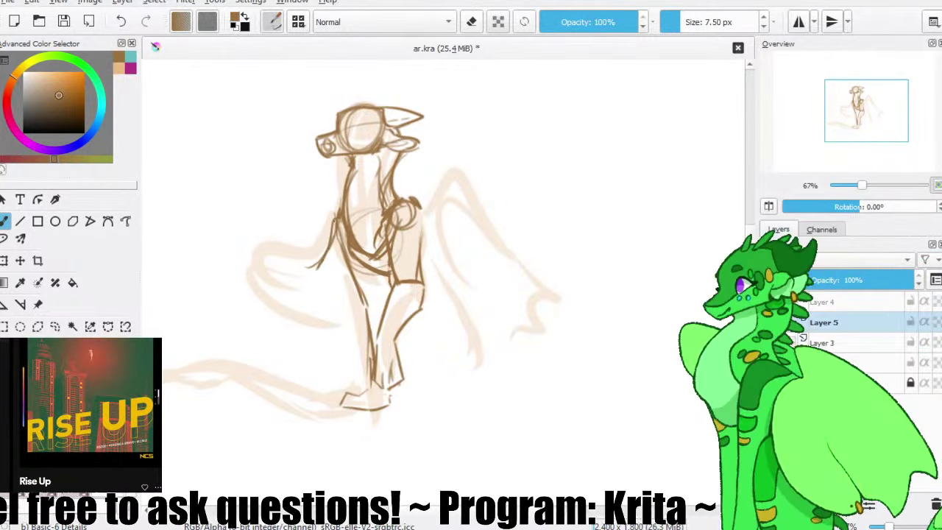
key(ctrl+z)
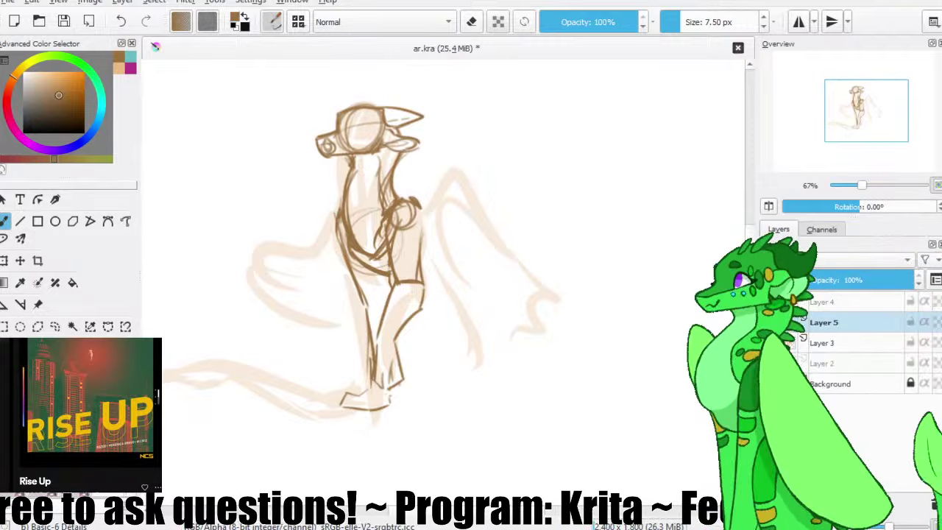
- Sketch the wing in front of the chest with its arm, bent tip and long curved outer edge, erase the jagged end strokes and save
mouse_move(327, 254)
mouse_down()
mouse_move(258, 237)
mouse_move(266, 299)
mouse_move(260, 263)
mouse_move(328, 378)
mouse_up()
mouse_move(265, 278)
mouse_down()
mouse_move(337, 366)
mouse_move(302, 320)
mouse_up()
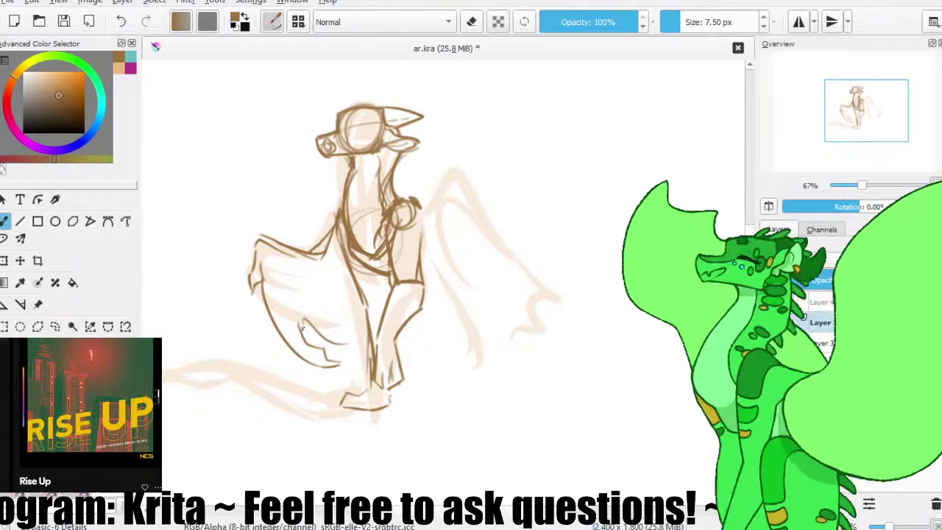
key(e)
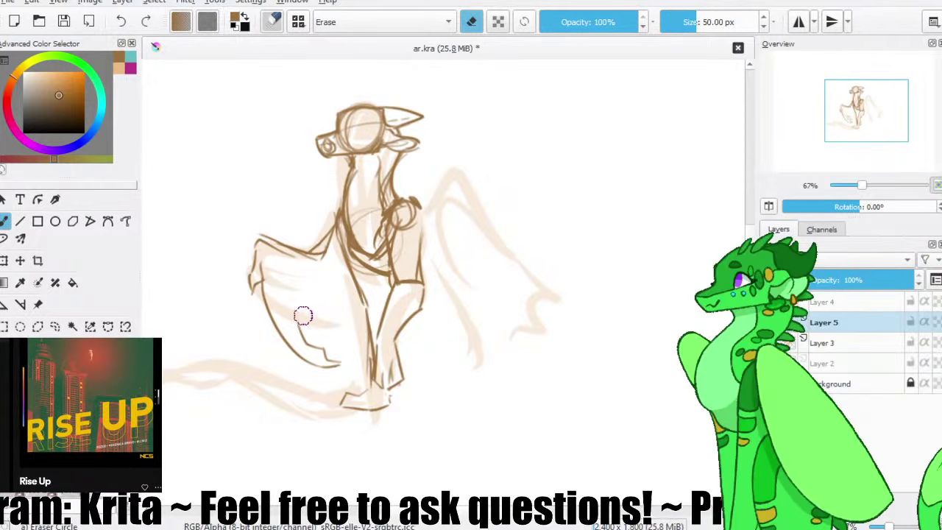
click(64, 22)
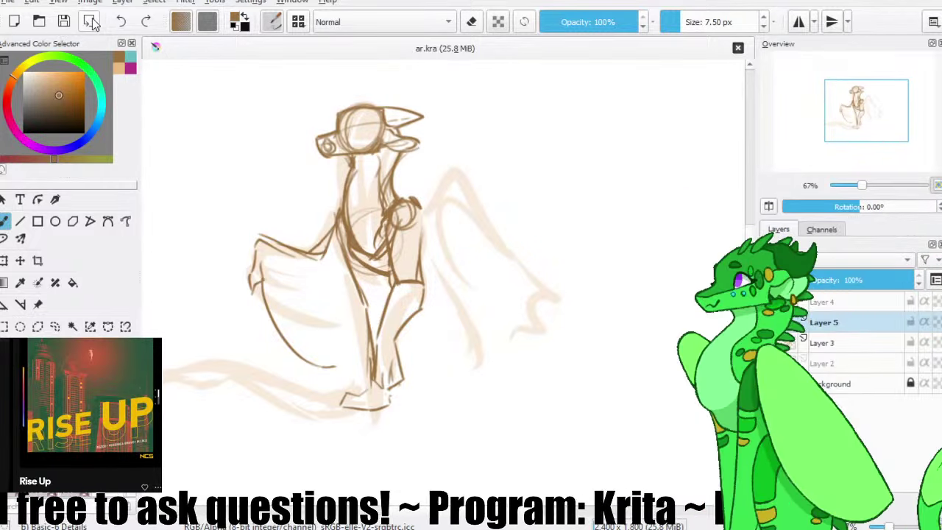
- Sketch the lower edge of the wing in front of the chest with small pointed finger tips and a membrane edge reaching the straight foreleg
key(e)
mouse_move(323, 361)
mouse_down()
mouse_move(345, 370)
mouse_move(333, 370)
mouse_up()
key(e)
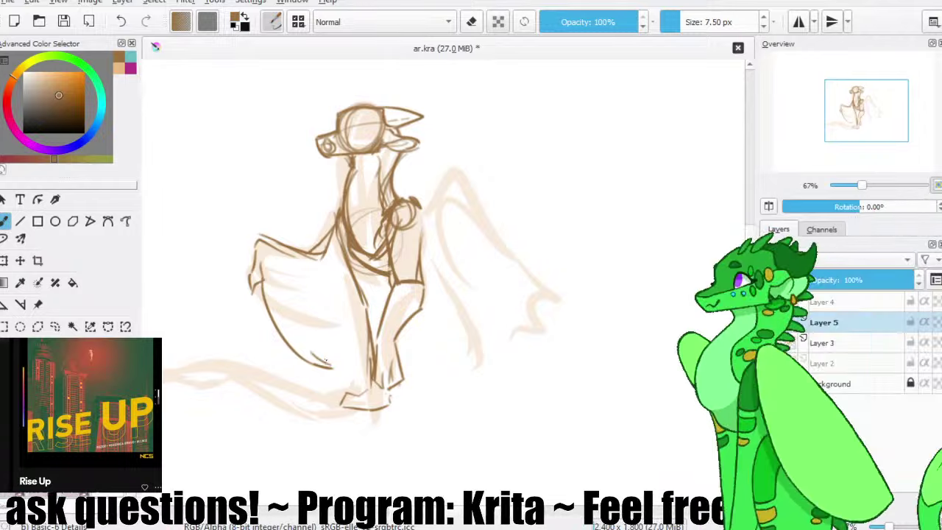
key(ctrl+z)
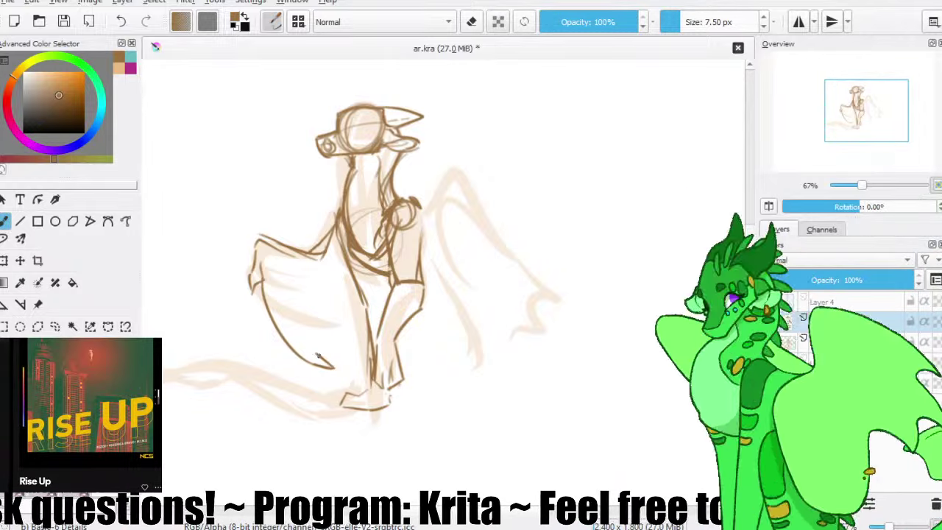
key(ctrl+shift+z)
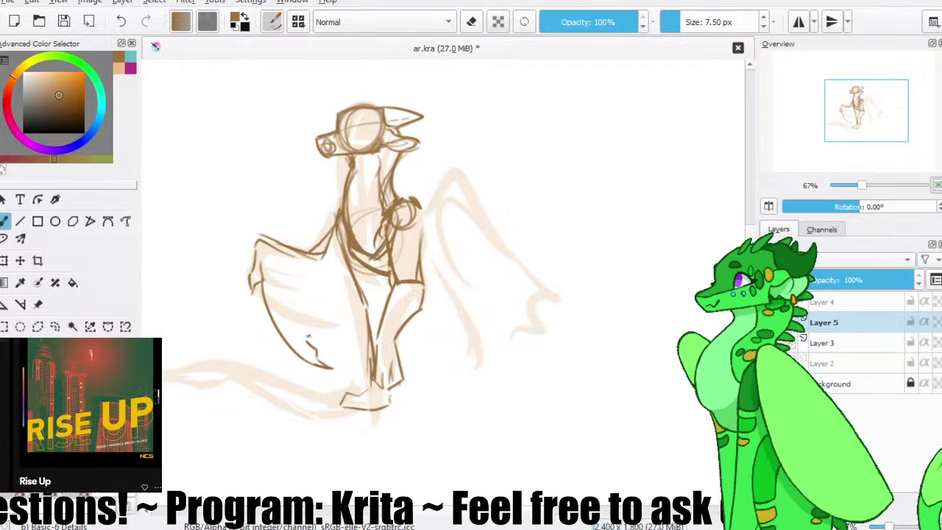
key(ctrl+z)
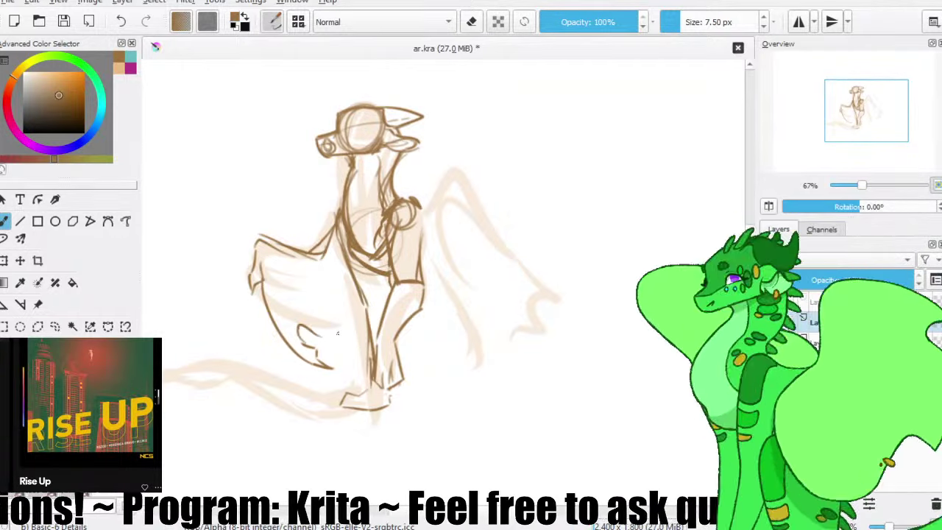
key(ctrl+z)
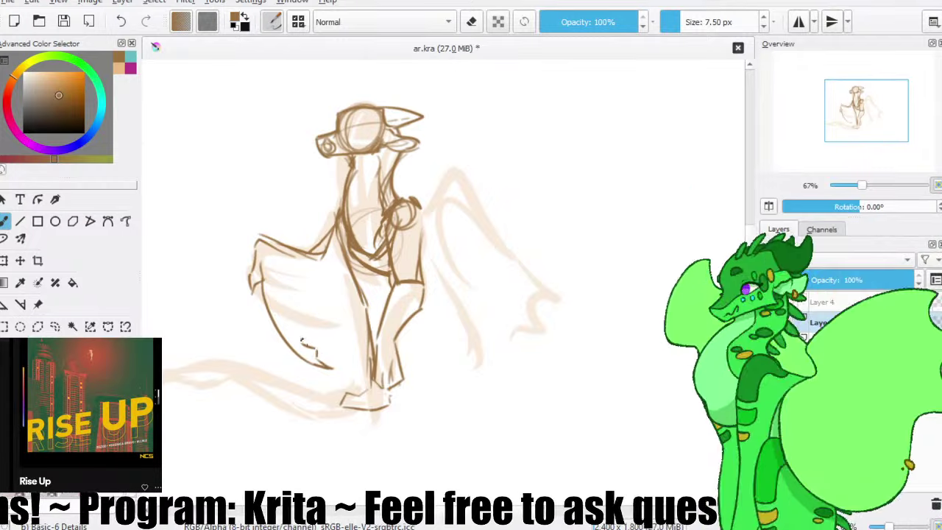
drag(299, 327, 325, 351)
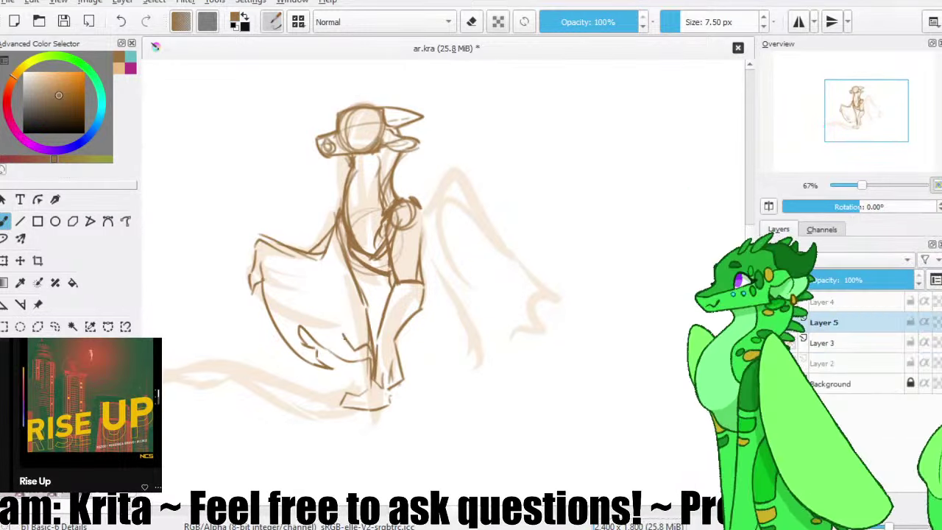
key(ctrl+z)
key(ctrl+z)
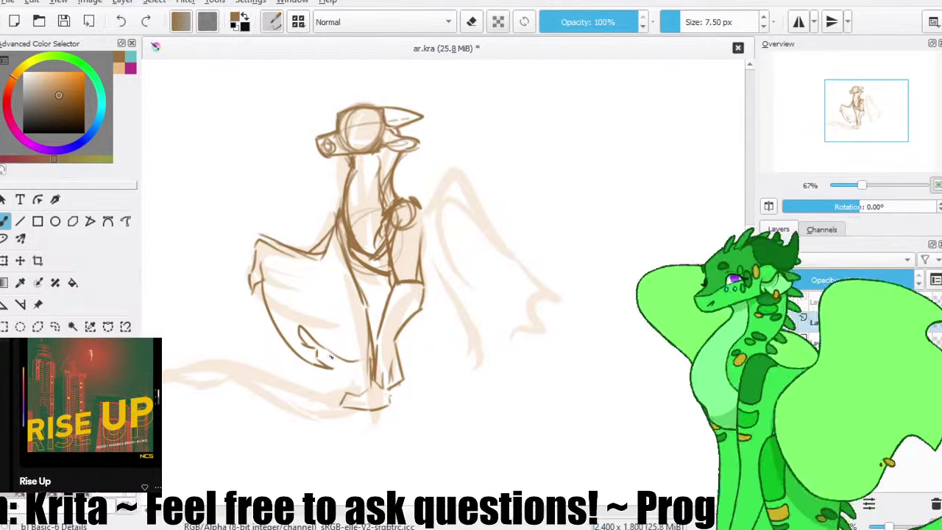
drag(329, 359, 363, 372)
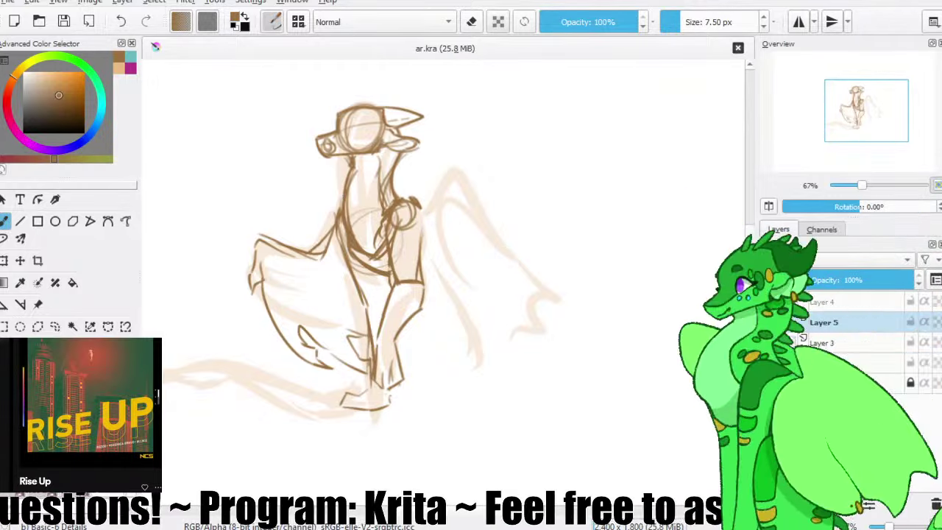
- Sketch the arm of the wing behind the shoulder with its bent clawed tip, erase the overlapping line at the bend and save
drag(441, 206, 424, 211)
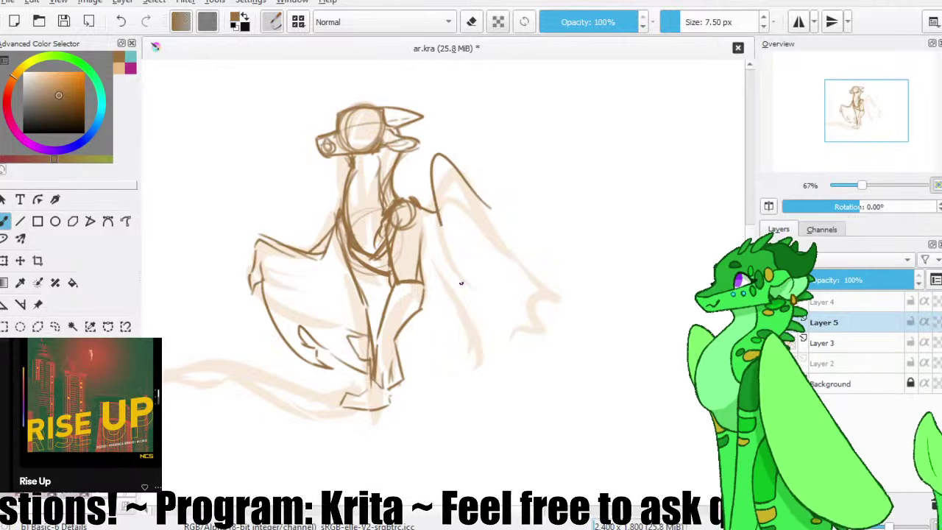
mouse_move(433, 200)
mouse_down()
mouse_move(439, 160)
mouse_move(498, 171)
mouse_up()
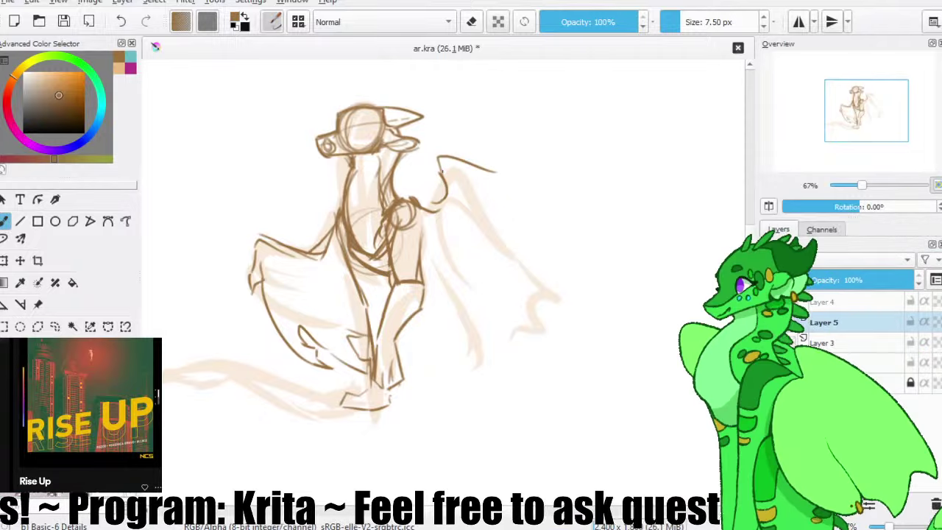
drag(457, 142, 476, 147)
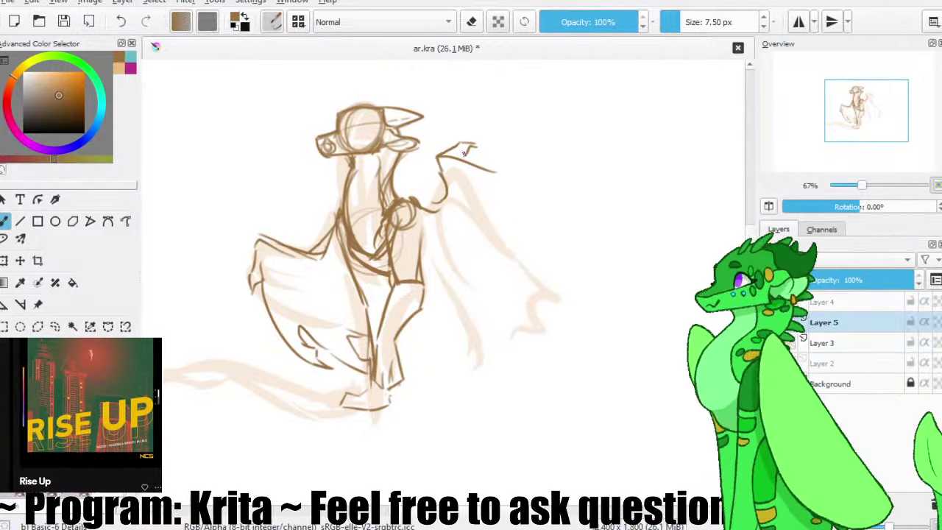
key(e)
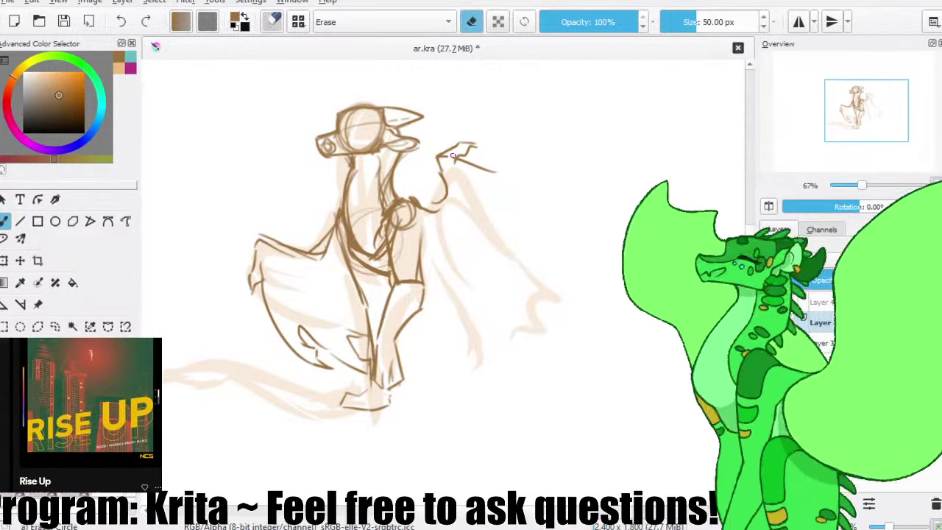
key(e)
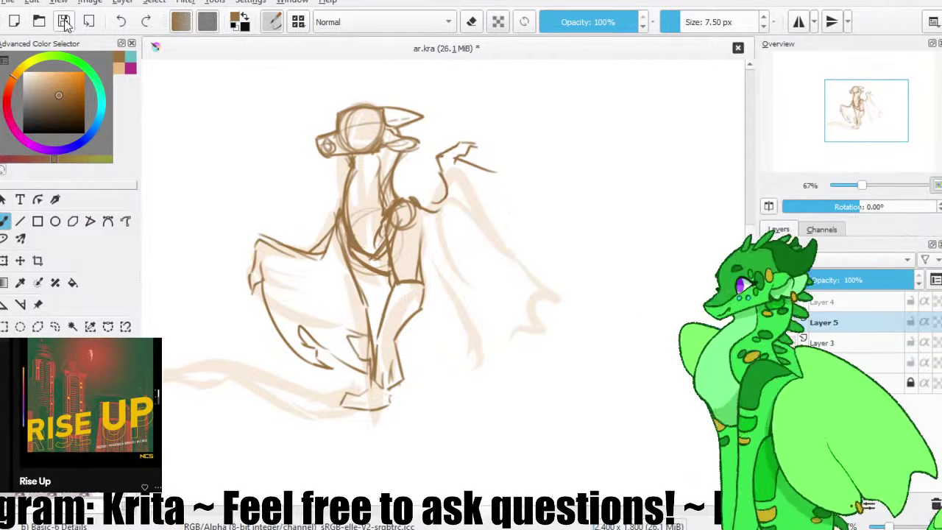
click(64, 23)
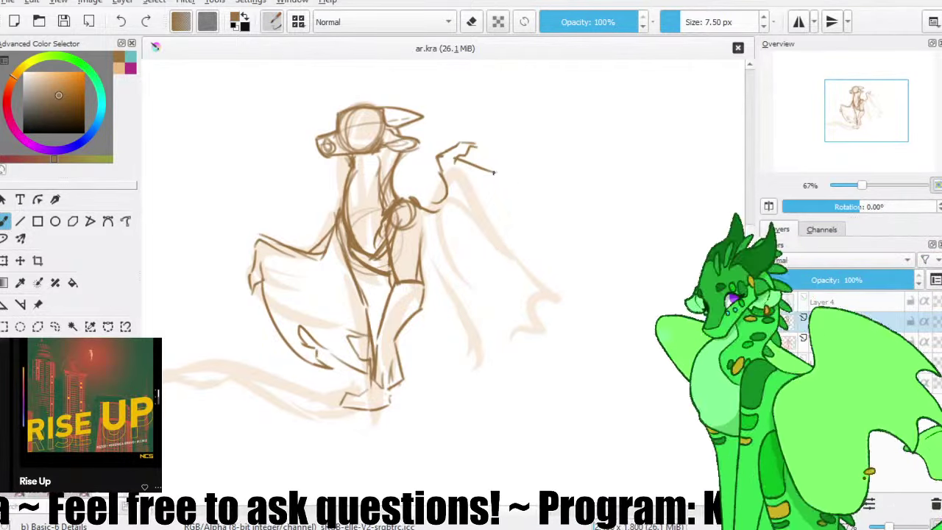
- Extend the back wing outward with three long clawed fingers and curved membrane edges between them
drag(494, 172, 504, 176)
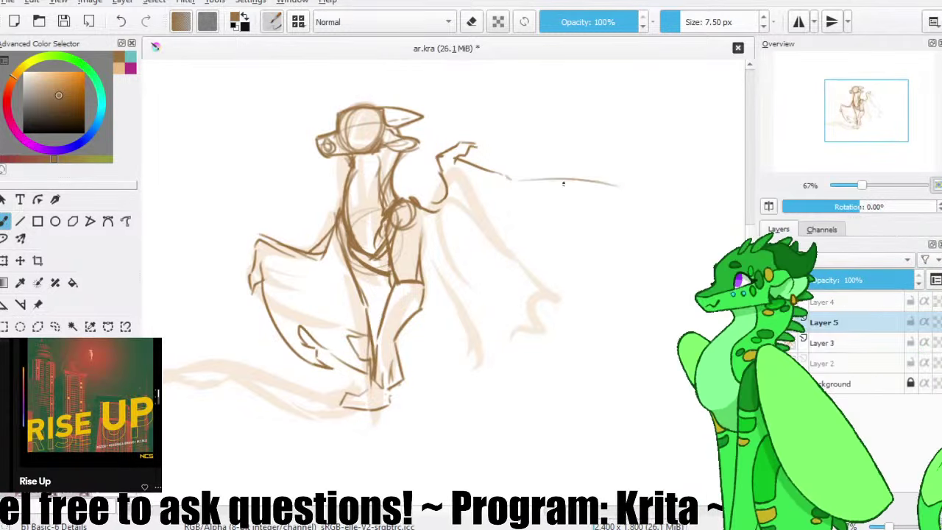
mouse_move(515, 179)
mouse_down()
mouse_move(596, 194)
mouse_move(603, 202)
mouse_move(531, 204)
mouse_move(587, 237)
mouse_move(619, 277)
mouse_move(617, 289)
mouse_move(610, 278)
mouse_move(572, 318)
mouse_move(581, 359)
mouse_move(508, 311)
mouse_up()
key(ctrl+z)
key(ctrl+z)
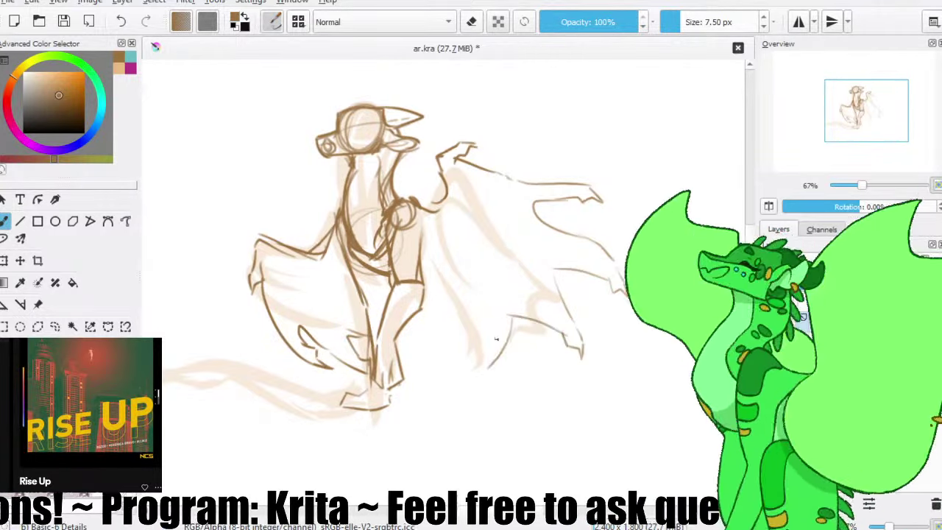
key(ctrl+z)
key(slash)
key(slash)
- Draw the back wing's long inner edge curving down from behind the raised foreleg, plus a short stroke where the wing meets the body
drag(425, 227, 491, 339)
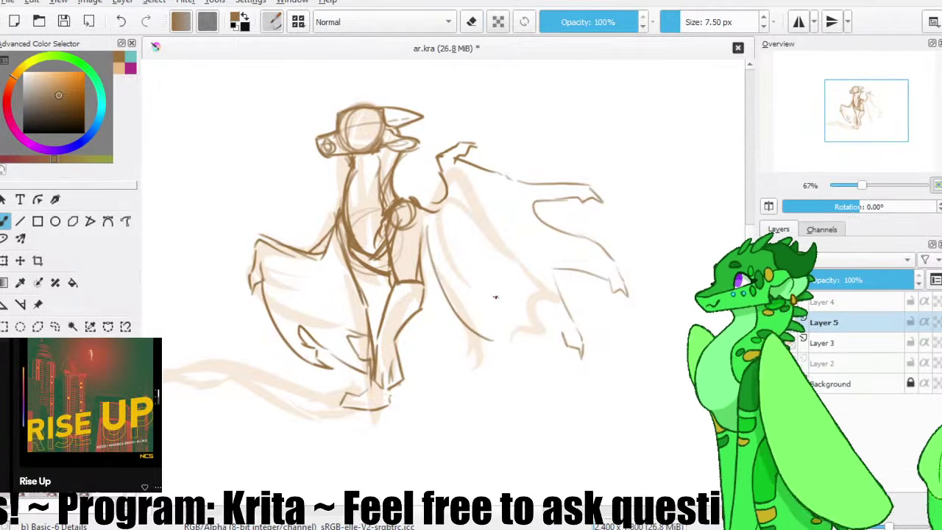
key(ctrl+z)
mouse_move(425, 237)
mouse_down()
mouse_move(485, 343)
mouse_move(504, 332)
mouse_up()
key(ctrl+z)
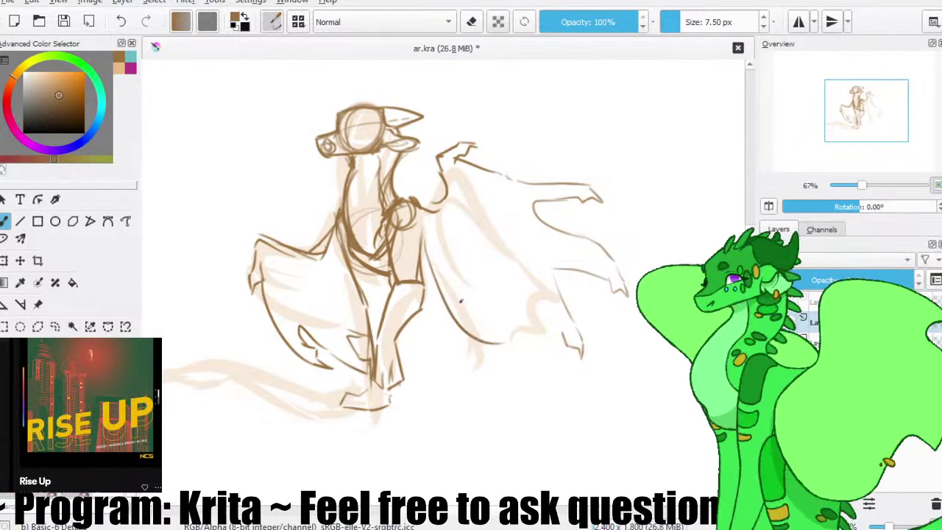
key(ctrl+z)
drag(424, 244, 506, 339)
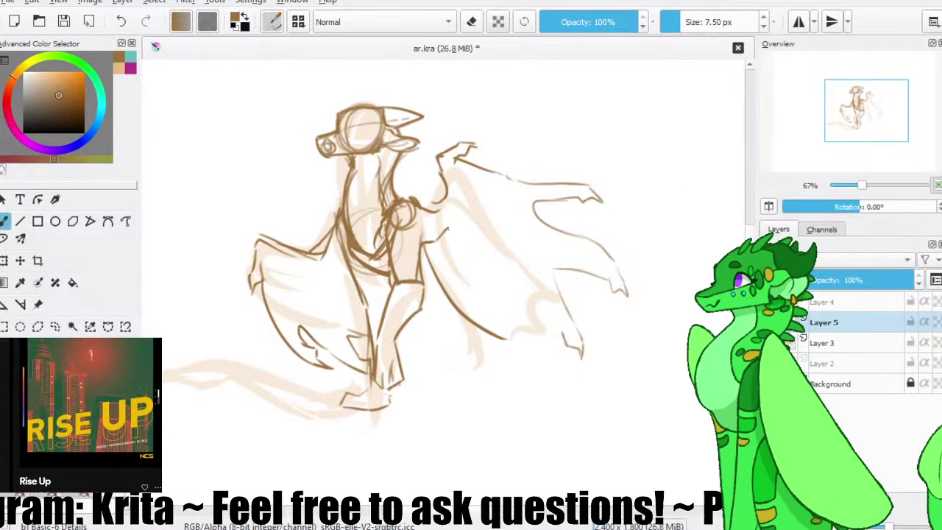
mouse_move(454, 227)
mouse_down()
mouse_move(445, 167)
mouse_move(460, 210)
mouse_up()
key(ctrl+z)
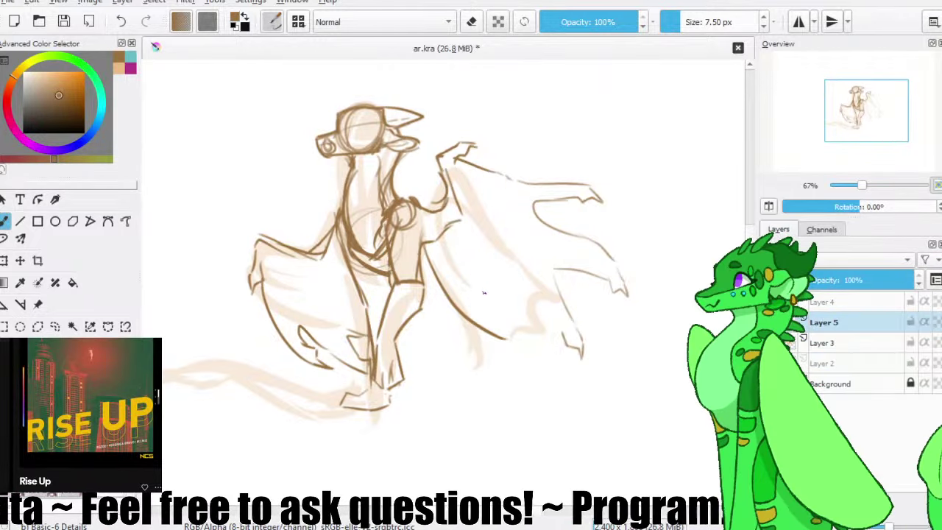
- Shape the back wing's lower edge with a pointed notch and a curve joining the lowest finger tip, and save the file
key(e)
mouse_move(491, 327)
mouse_down()
mouse_move(446, 288)
mouse_move(435, 254)
mouse_move(465, 318)
mouse_move(528, 343)
mouse_move(515, 303)
mouse_up()
key(e)
key(ctrl+z)
mouse_move(509, 340)
mouse_down()
mouse_move(512, 298)
mouse_move(564, 339)
mouse_up()
drag(523, 308, 565, 339)
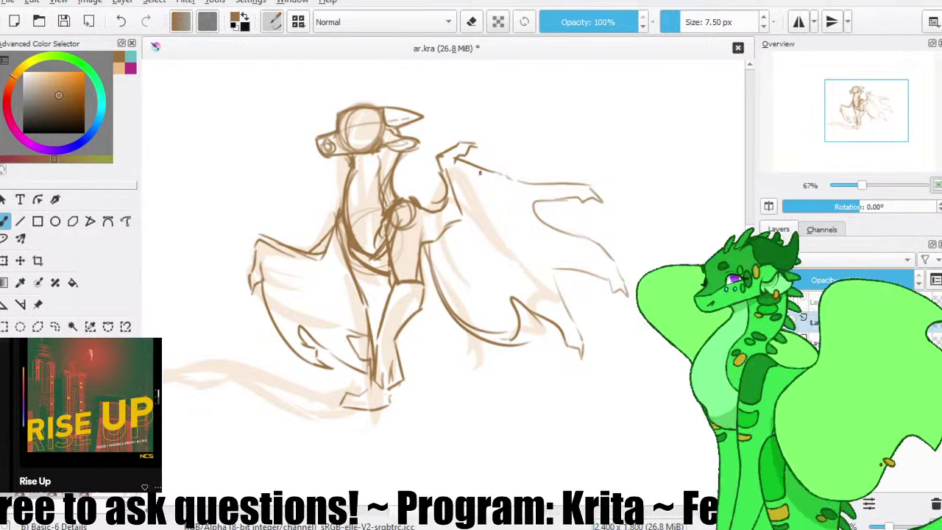
click(64, 21)
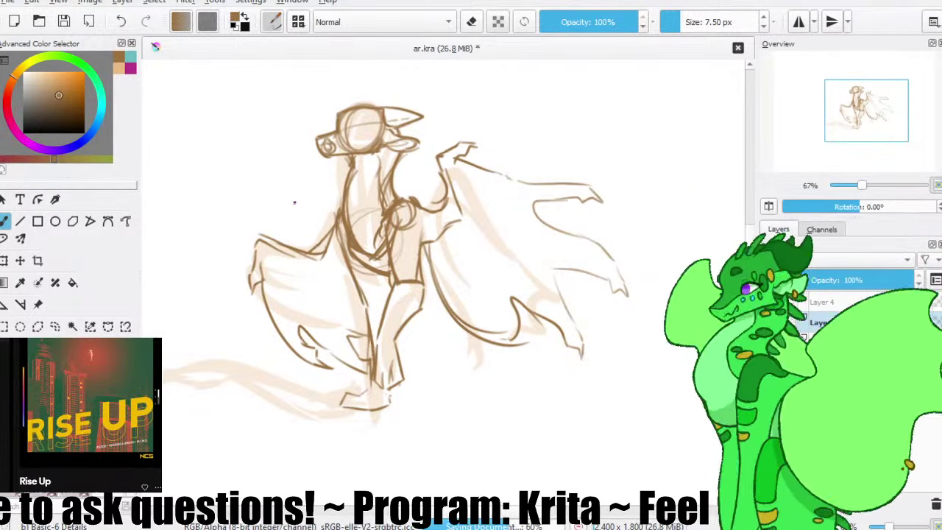
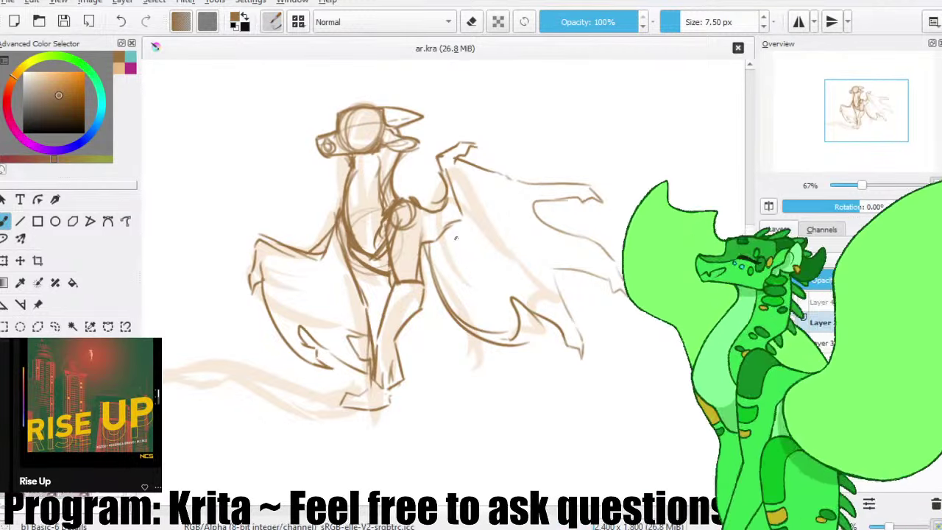
- Add long curved finger lines across the back wing's membrane, fanning from the wing arm toward the clawed tips
mouse_move(462, 177)
mouse_down()
mouse_move(534, 194)
mouse_move(490, 206)
mouse_move(527, 240)
mouse_move(560, 253)
mouse_up()
key(ctrl+z)
drag(477, 199, 571, 262)
key(ctrl+z)
drag(473, 202, 563, 256)
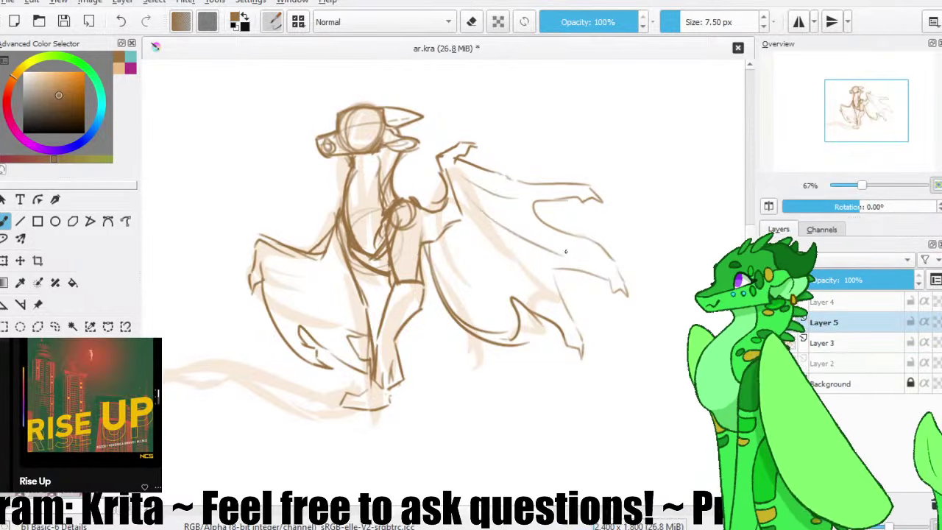
drag(472, 222, 544, 298)
key(ctrl+z)
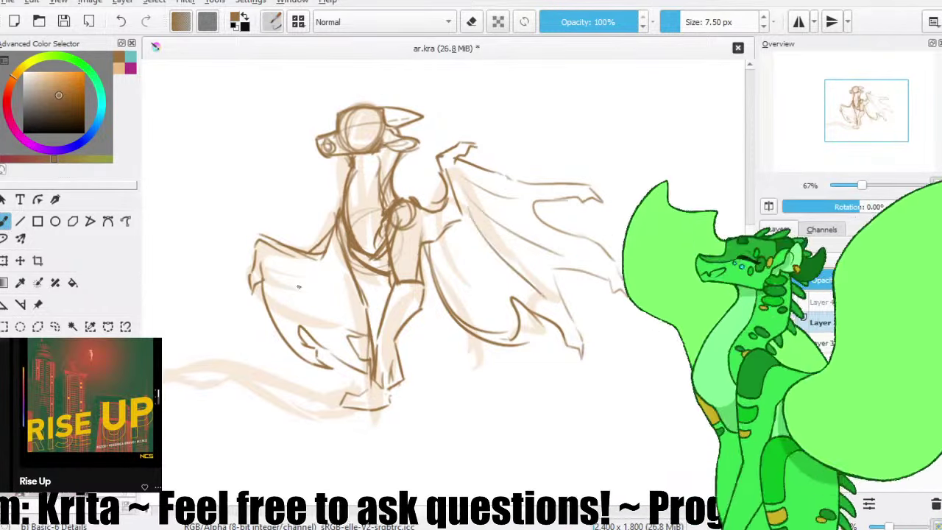
- Add curved finger lines inside the front wing, strengthen the contour joining the shoulder to the back wing and save
mouse_move(275, 274)
mouse_down()
mouse_move(296, 301)
mouse_move(295, 284)
mouse_move(350, 351)
mouse_move(332, 298)
mouse_move(288, 270)
mouse_move(364, 315)
mouse_up()
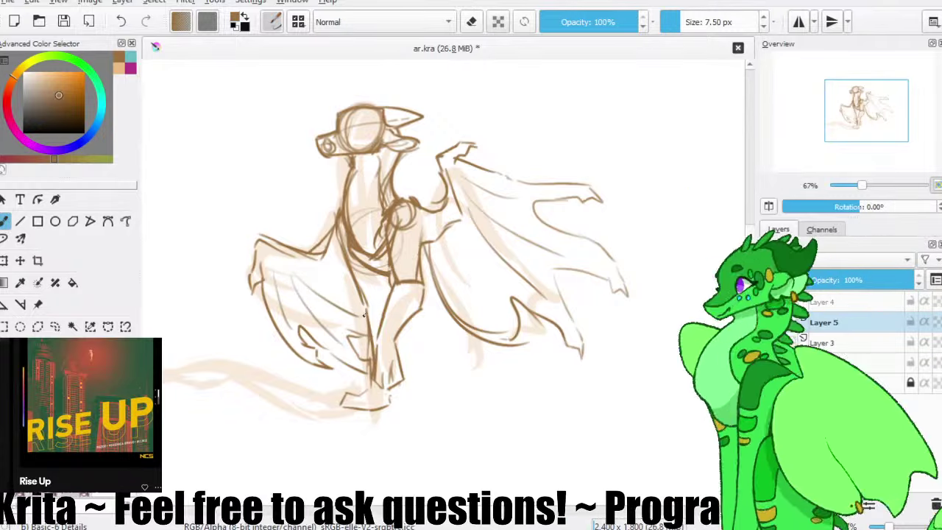
click(64, 22)
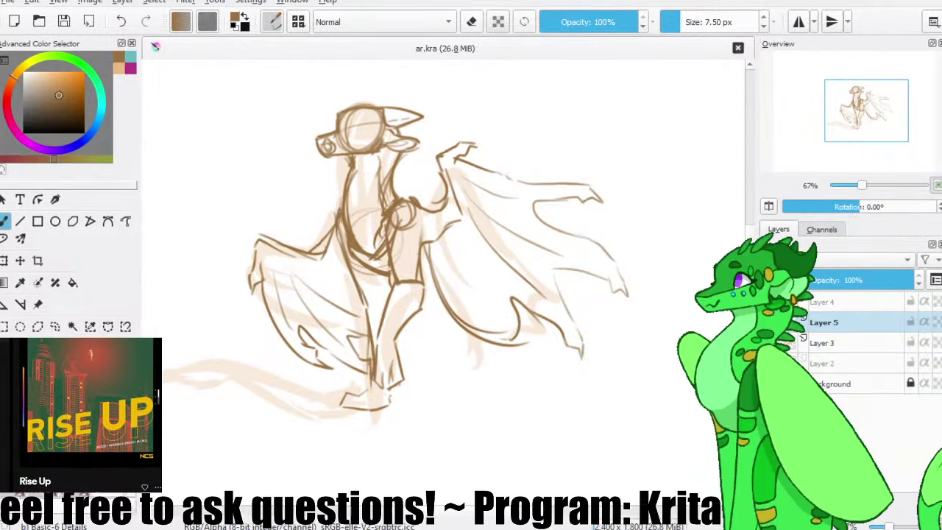
mouse_move(447, 184)
mouse_down()
mouse_move(443, 200)
mouse_move(408, 196)
mouse_move(388, 209)
mouse_up()
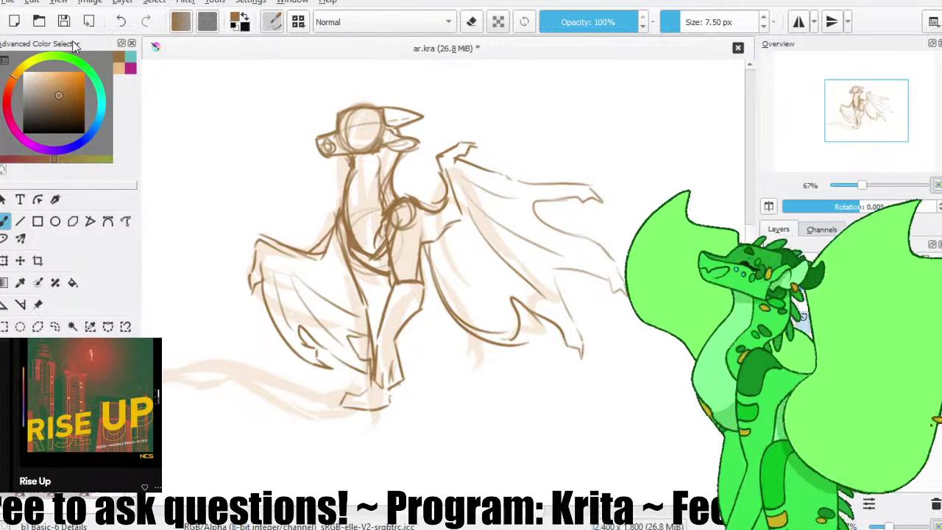
click(64, 22)
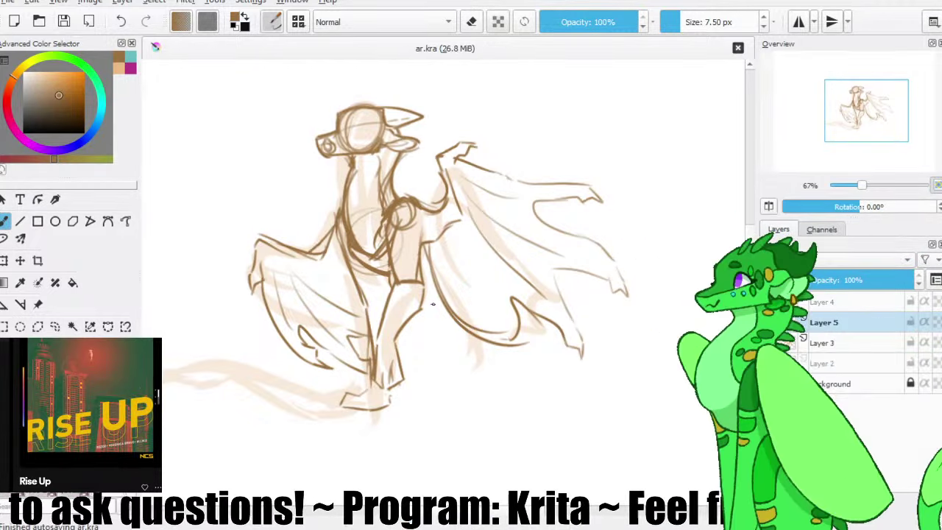
drag(422, 301, 444, 357)
key(ctrl+z)
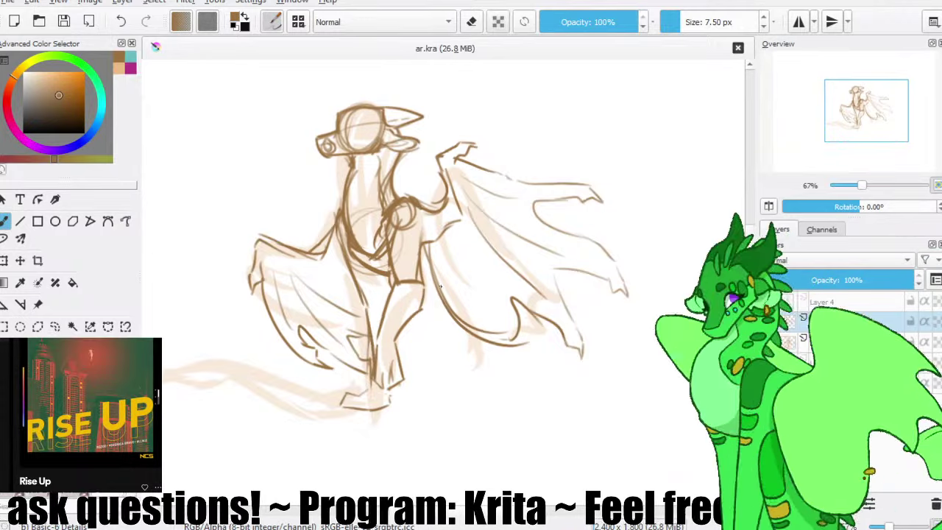
mouse_move(440, 287)
mouse_down()
mouse_move(478, 346)
mouse_move(432, 281)
mouse_move(456, 351)
mouse_up()
key(ctrl+z)
key(ctrl+z)
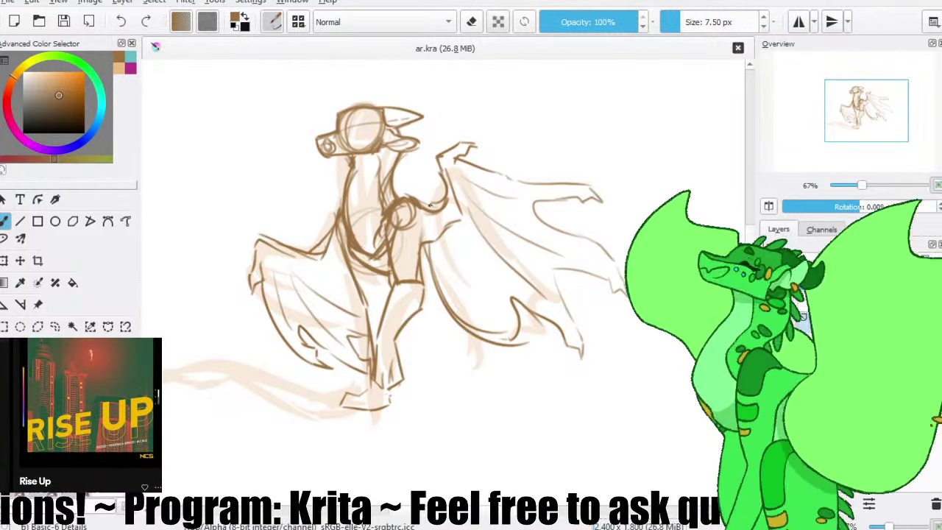
drag(393, 178, 430, 169)
key(ctrl+z)
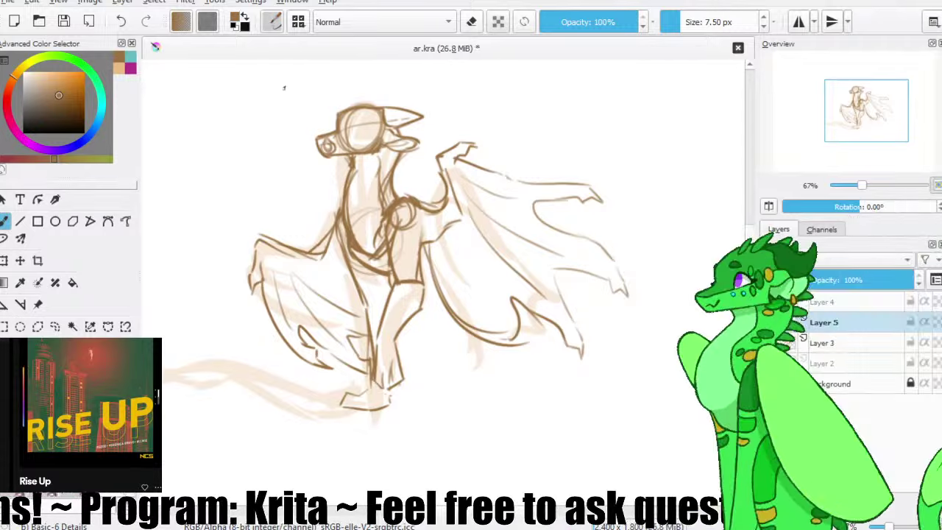
click(66, 23)
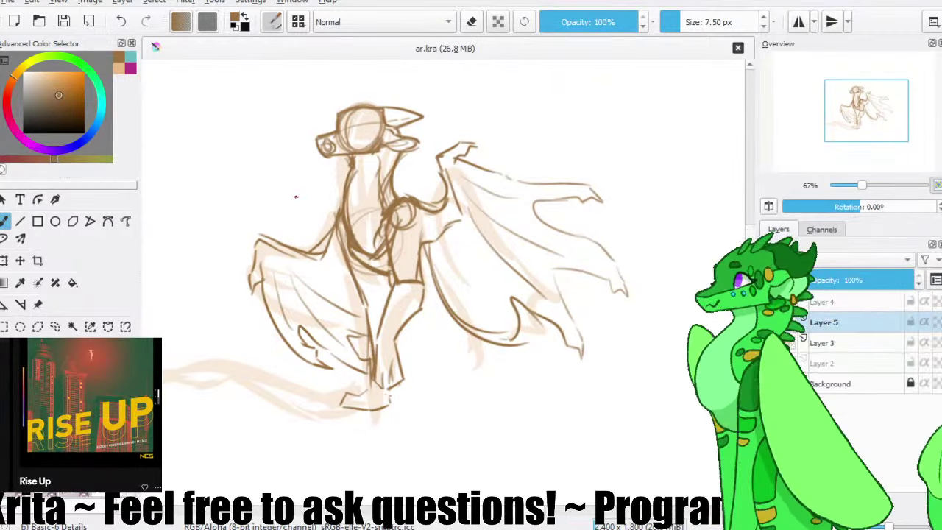
- Draw the rounded hind leg beneath the back wing, with a long flat foot outlined at its base
drag(439, 301, 485, 388)
key(ctrl+z)
key(ctrl+z)
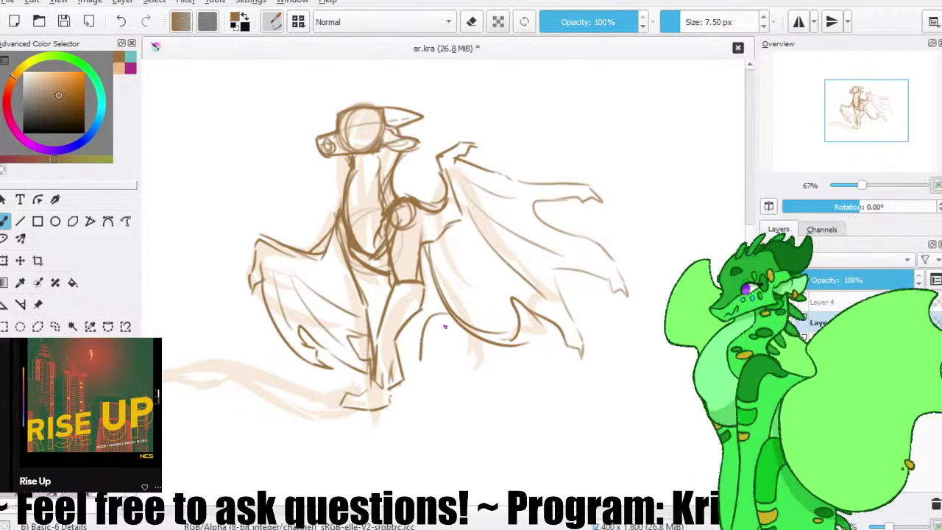
mouse_move(442, 310)
mouse_down()
mouse_move(427, 357)
mouse_move(487, 387)
mouse_up()
key(ctrl+z)
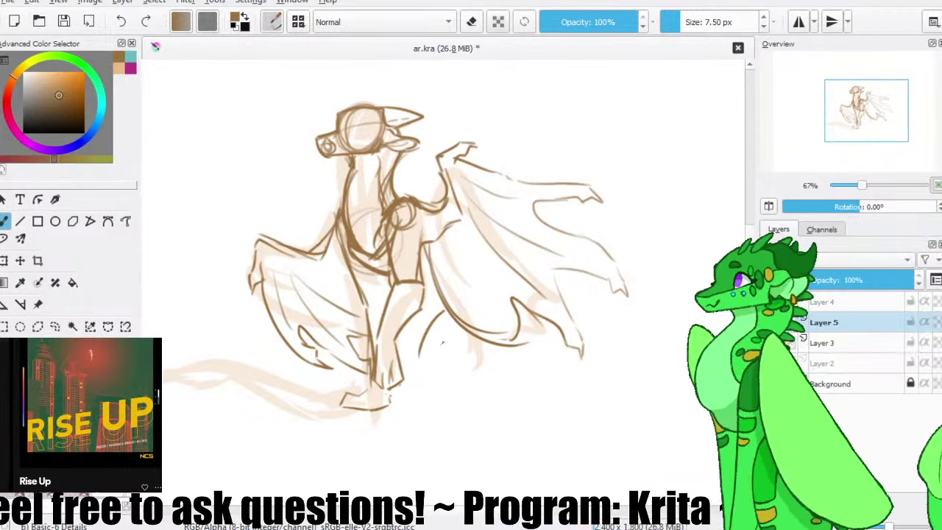
drag(418, 359, 452, 388)
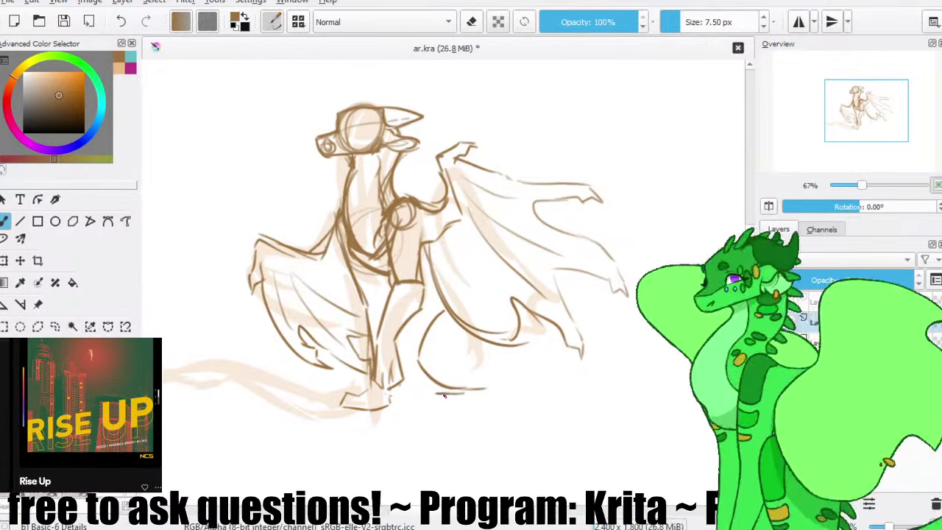
drag(434, 407, 456, 412)
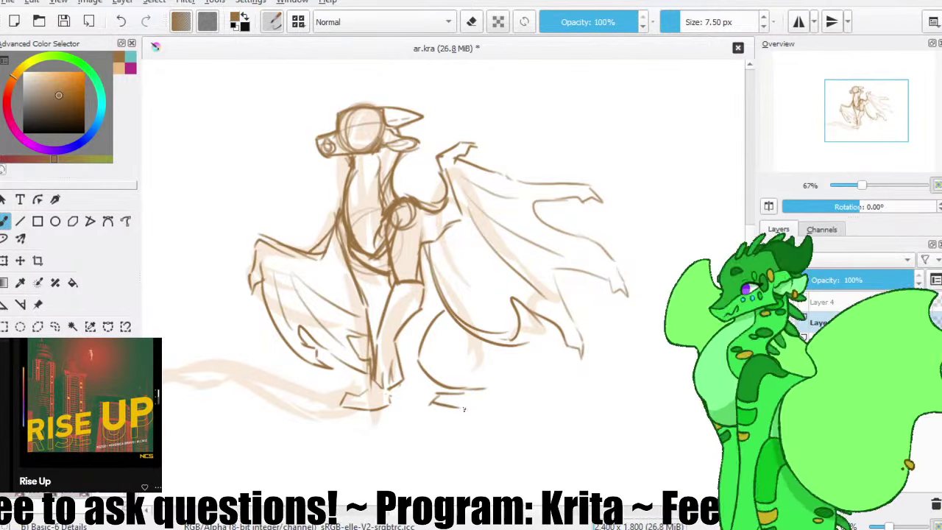
key(ctrl+z)
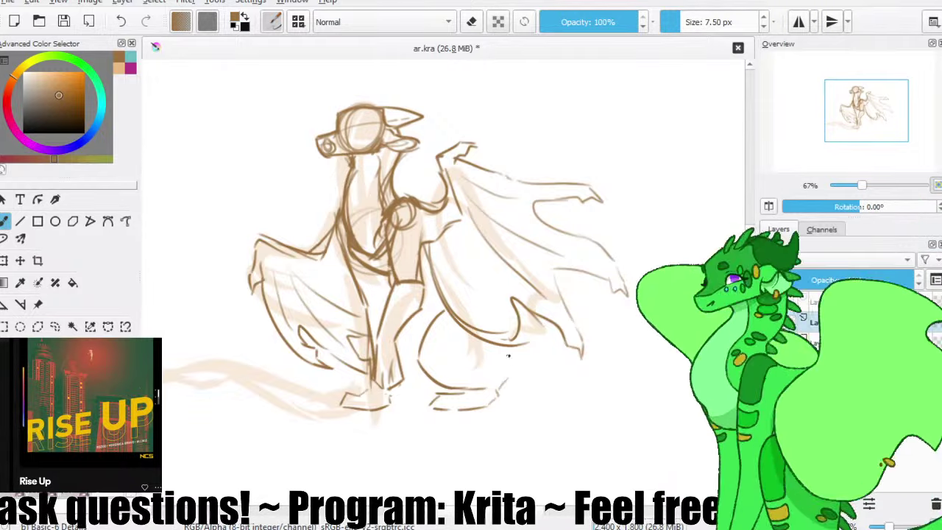
- Lasso the new hind leg, scale it down slightly and shift it up and away from the foreleg
click(55, 326)
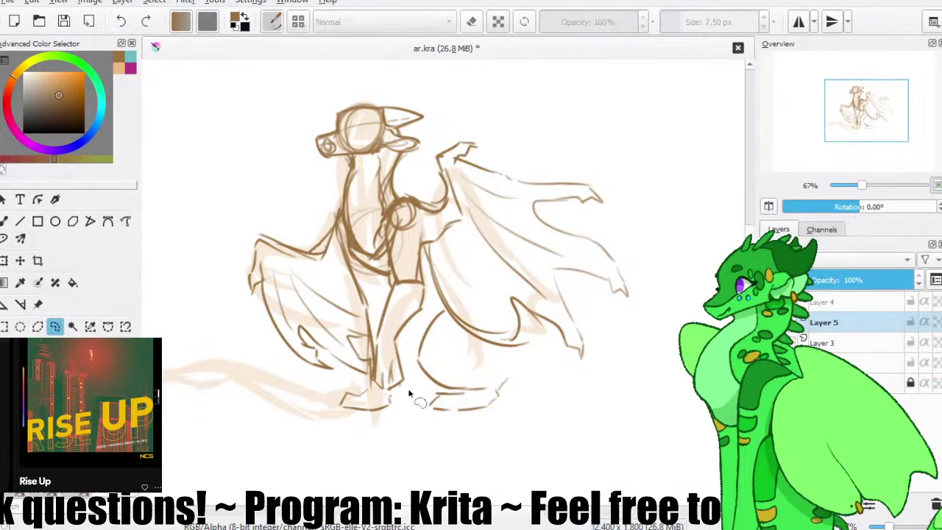
mouse_move(412, 388)
mouse_down()
mouse_move(531, 435)
mouse_move(471, 342)
mouse_move(437, 335)
mouse_move(416, 371)
mouse_up()
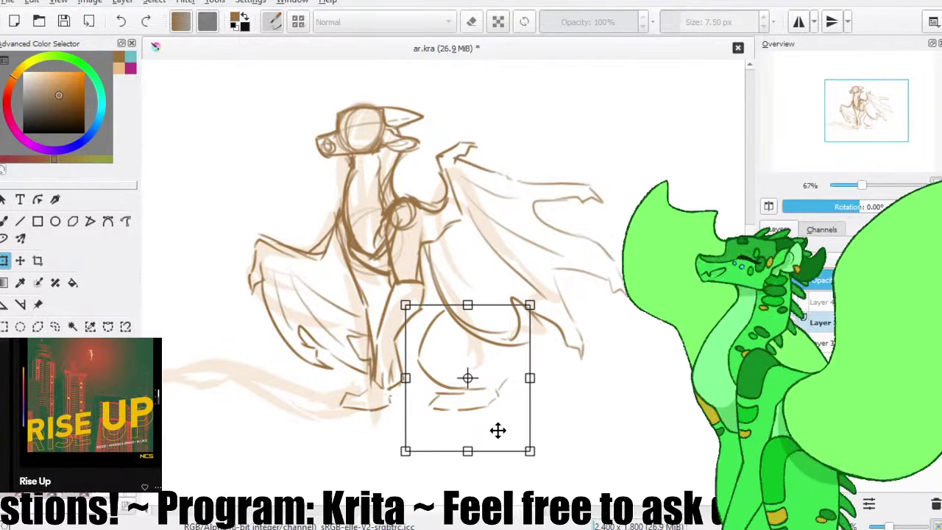
drag(529, 450, 523, 440)
mouse_move(504, 410)
mouse_down()
mouse_move(513, 389)
mouse_move(536, 438)
mouse_up()
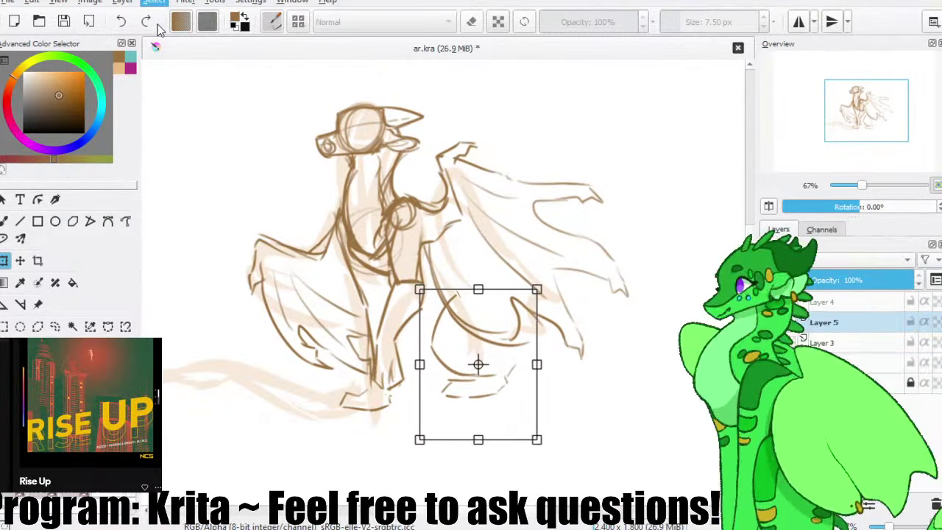
key(Return)
- Erase the hind leg line overlapping the back wing, draw a line linking the front foot to the hind foot, and save
click(5, 221)
key(e)
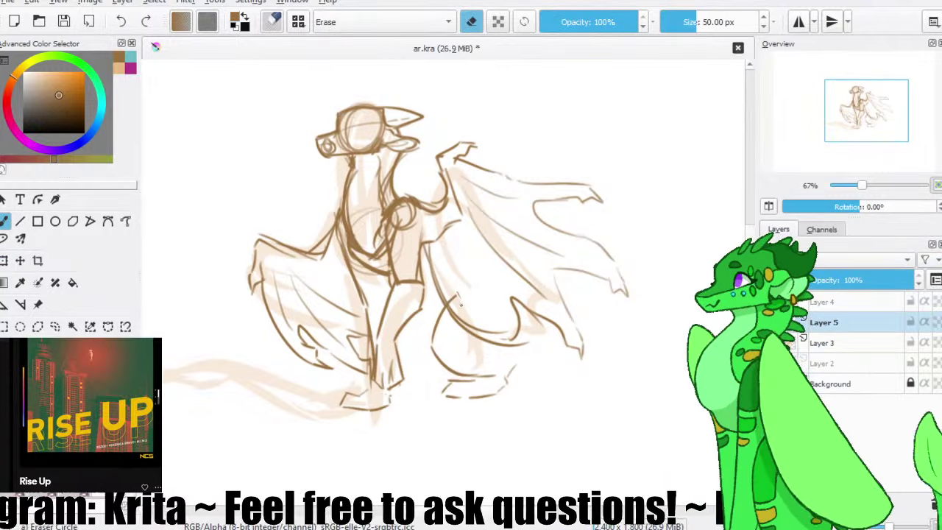
key(e)
drag(395, 383, 449, 382)
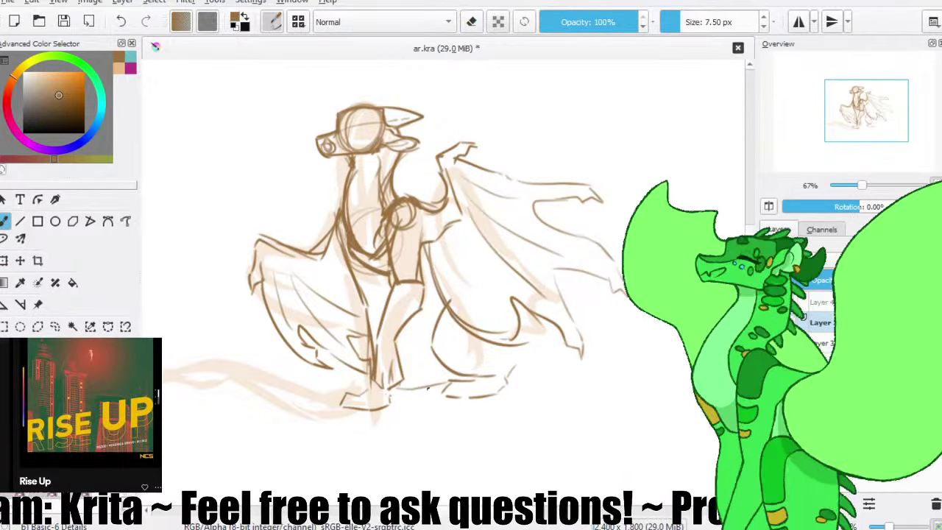
click(63, 22)
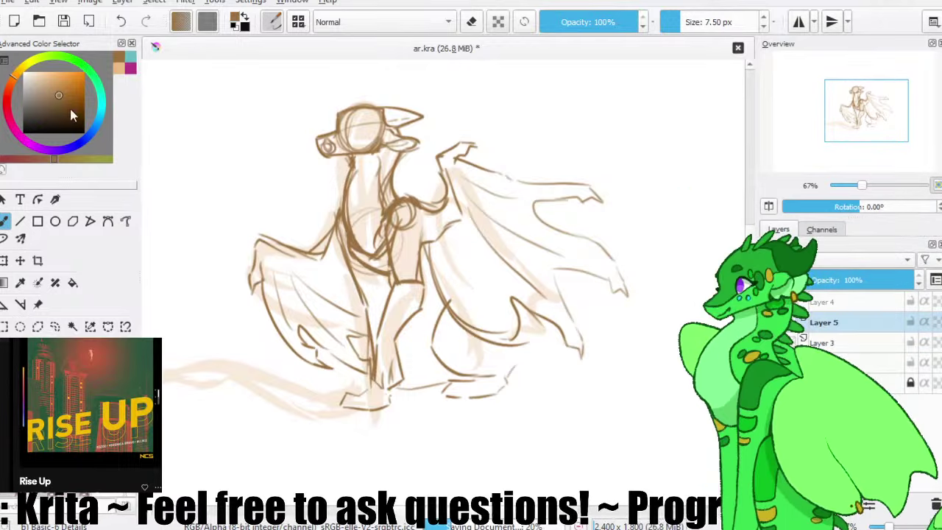
- Strengthen the curve at the back wing's lower notch and extend the hind leg's rear contour down to the foot
drag(515, 366, 484, 361)
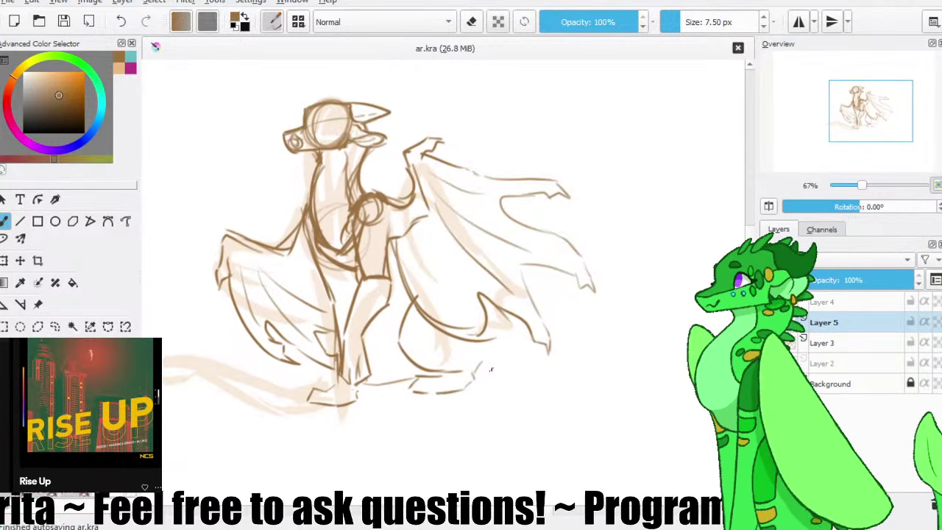
drag(516, 328, 505, 325)
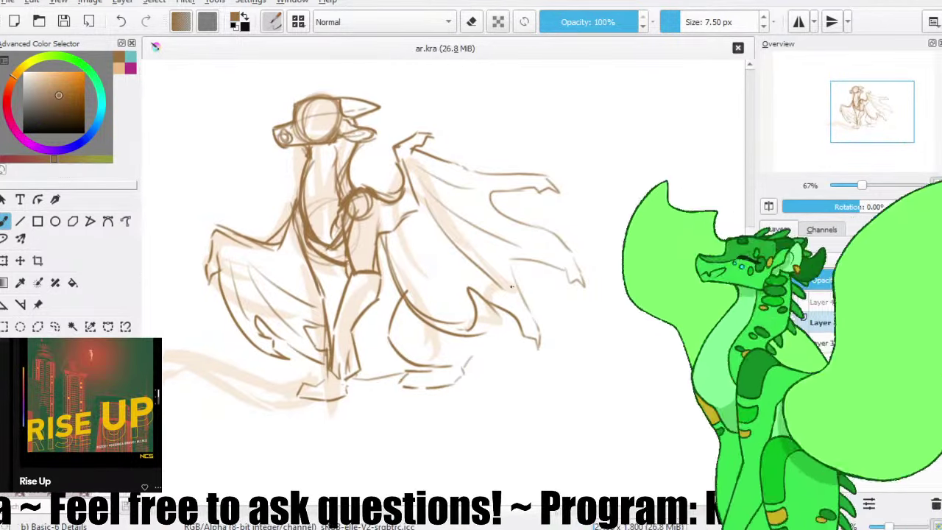
drag(474, 294, 468, 336)
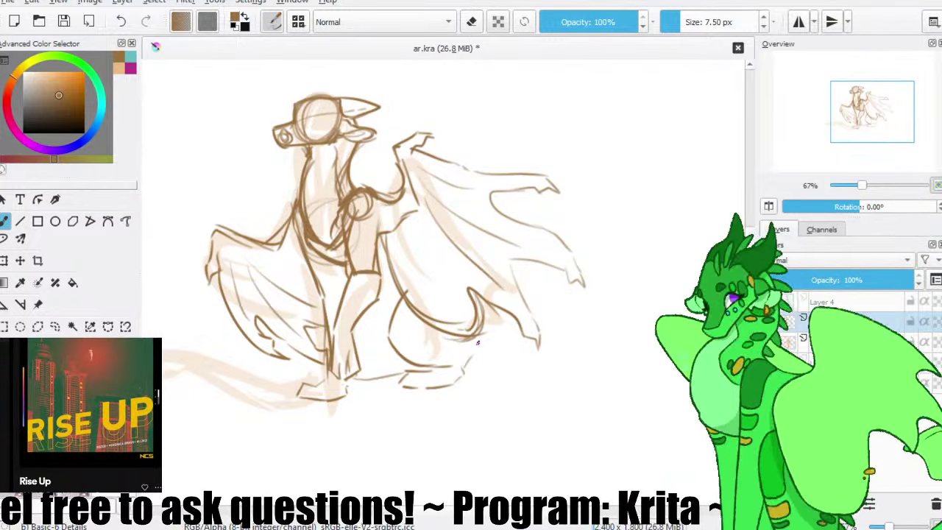
drag(481, 342, 470, 363)
drag(528, 306, 634, 338)
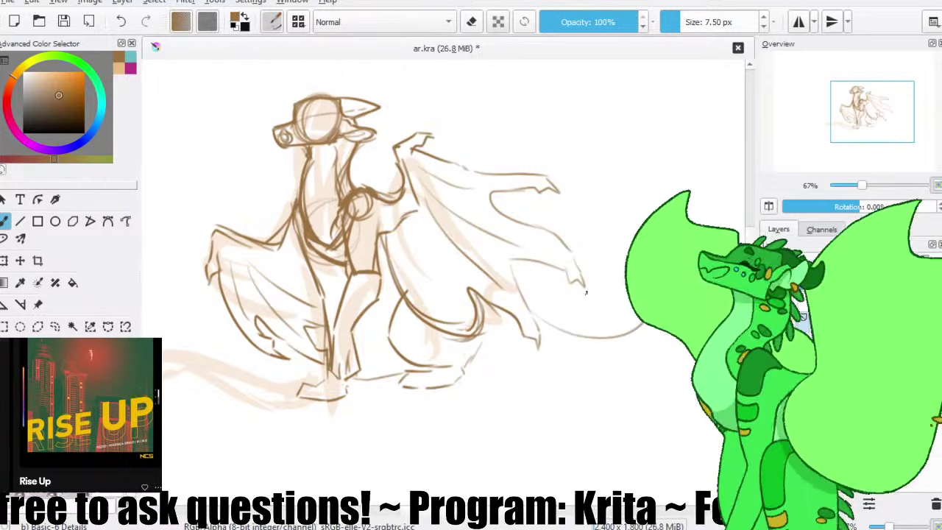
key(ctrl+z)
key(ctrl+z)
drag(546, 306, 656, 360)
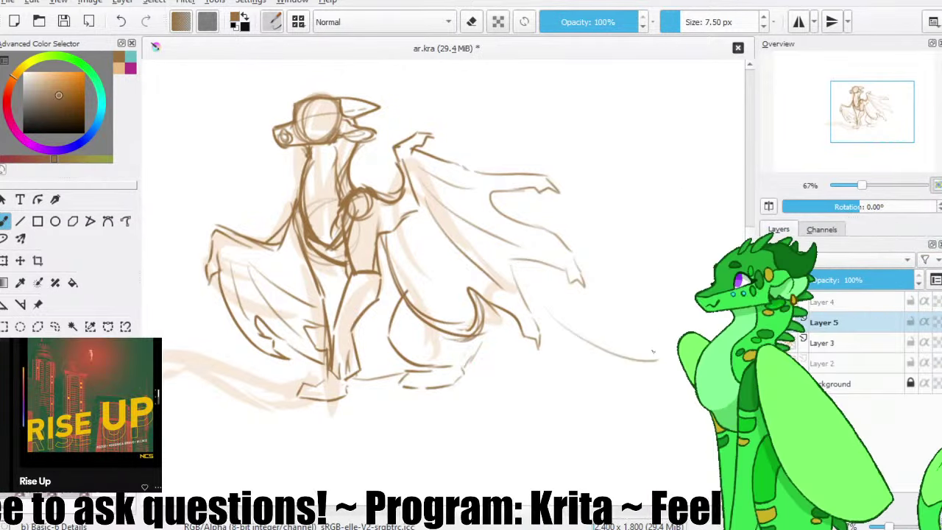
mouse_move(543, 316)
mouse_down()
mouse_move(676, 362)
mouse_move(668, 356)
mouse_up()
key(ctrl+z)
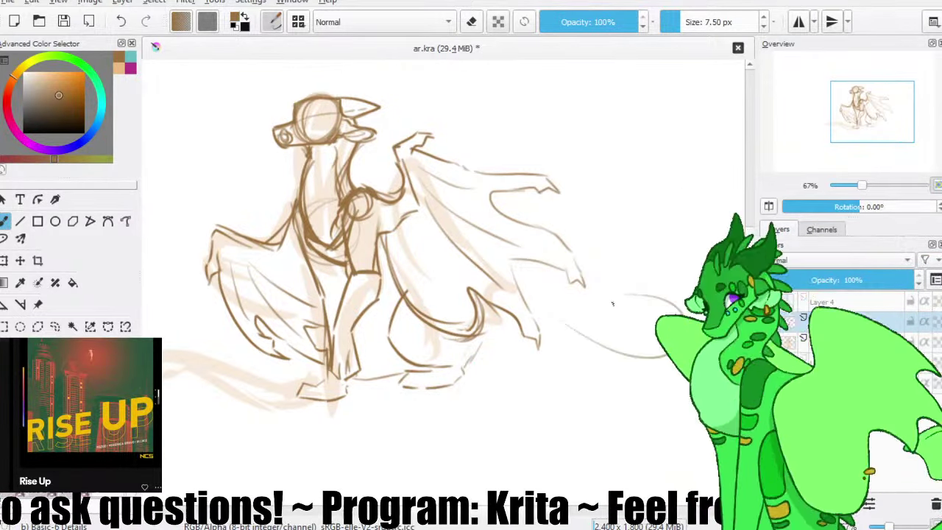
key(ctrl+z)
drag(522, 294, 643, 296)
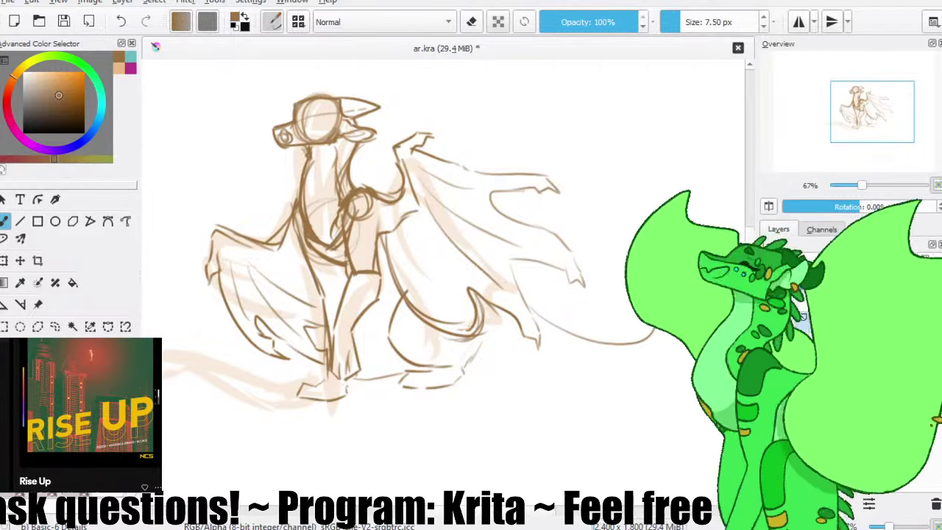
key(ctrl+z)
key(ctrl+z)
drag(513, 271, 666, 340)
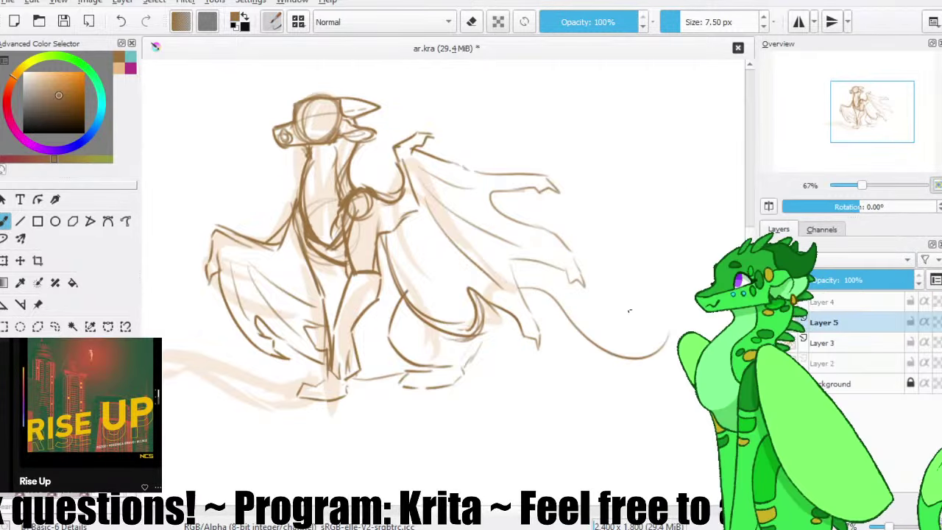
key(ctrl+z)
- Draw the long tail sweeping out from behind the back wing and curling upward, add its lower edge back toward the hind leg, and save
mouse_move(508, 267)
mouse_down()
mouse_move(580, 331)
mouse_move(641, 336)
mouse_move(608, 343)
mouse_move(648, 325)
mouse_move(658, 262)
mouse_up()
key(ctrl+z)
mouse_move(637, 351)
mouse_down()
mouse_move(699, 265)
mouse_move(664, 274)
mouse_move(678, 341)
mouse_move(624, 380)
mouse_up()
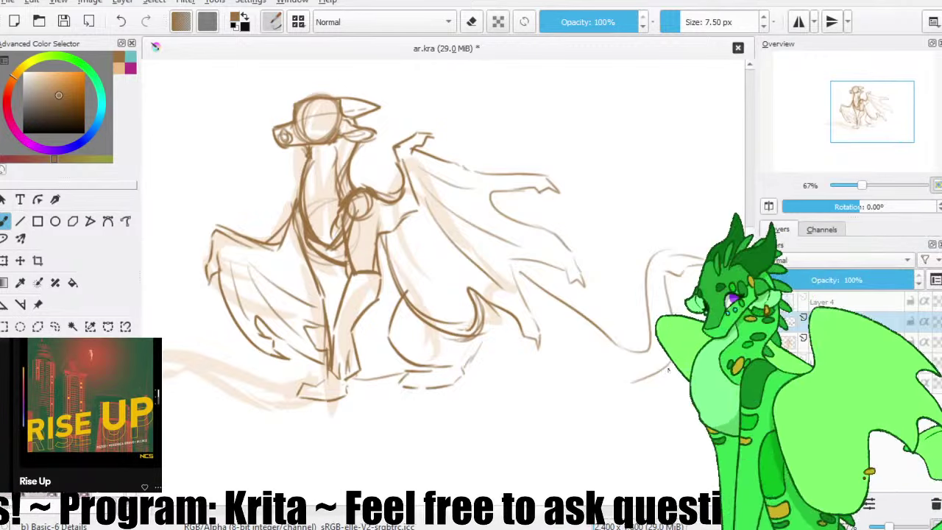
key(ctrl+z)
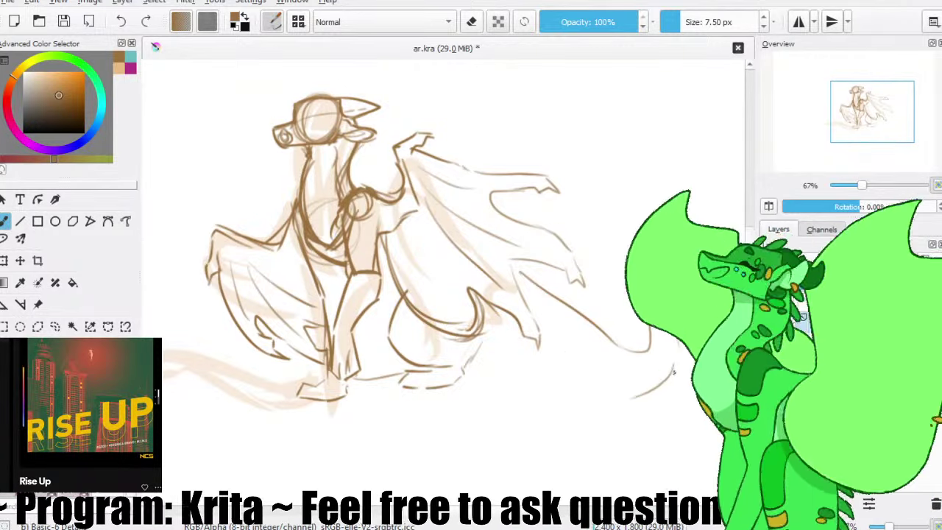
drag(565, 378, 487, 347)
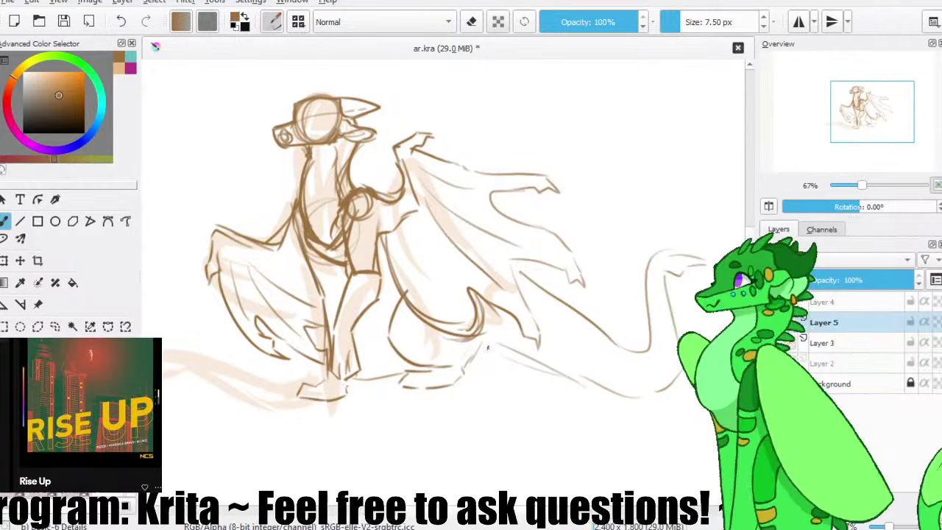
click(63, 21)
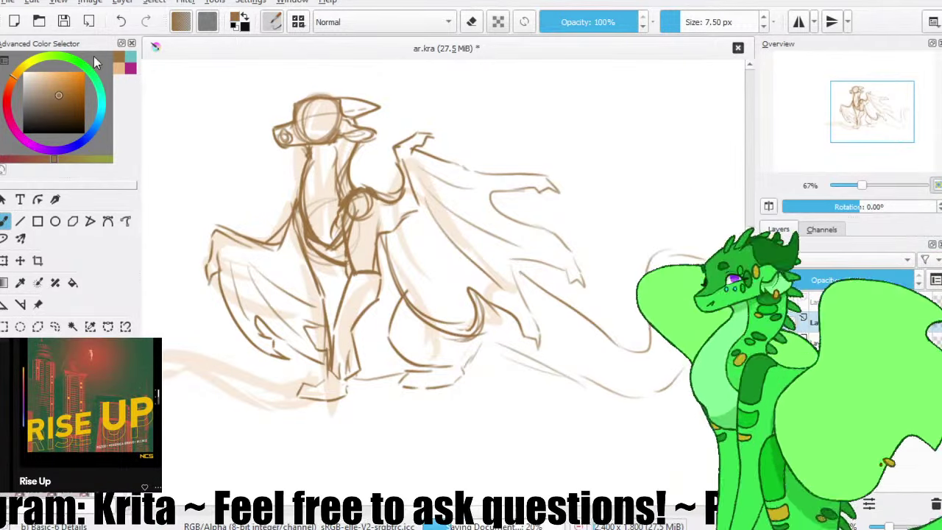
- Lasso the head and neck, stretch them slightly upward and realign them with the body
click(54, 326)
drag(291, 181, 297, 217)
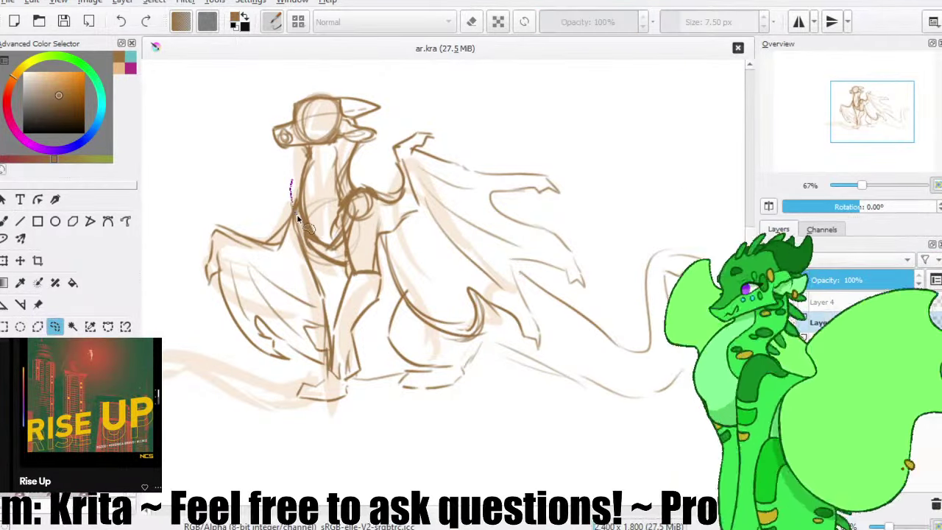
drag(340, 270, 334, 215)
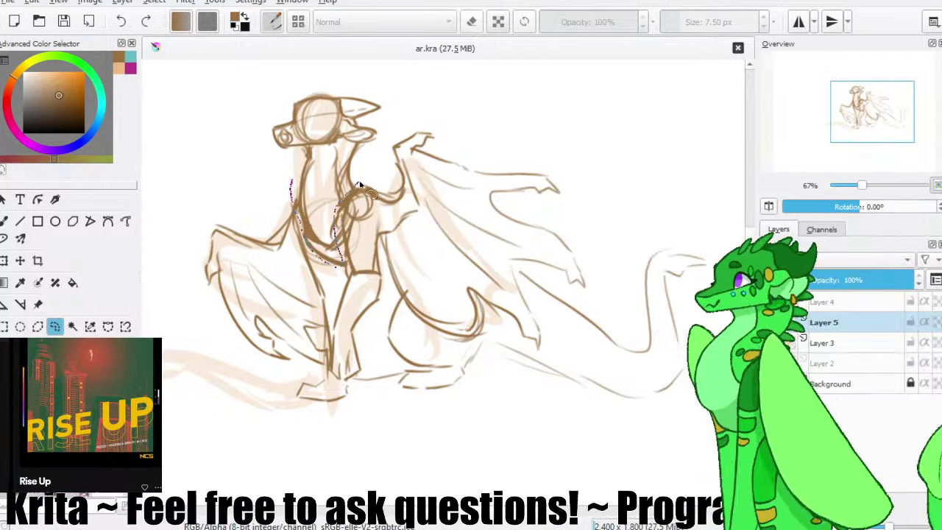
mouse_move(359, 184)
mouse_down()
mouse_move(399, 101)
mouse_move(244, 135)
mouse_move(290, 178)
mouse_up()
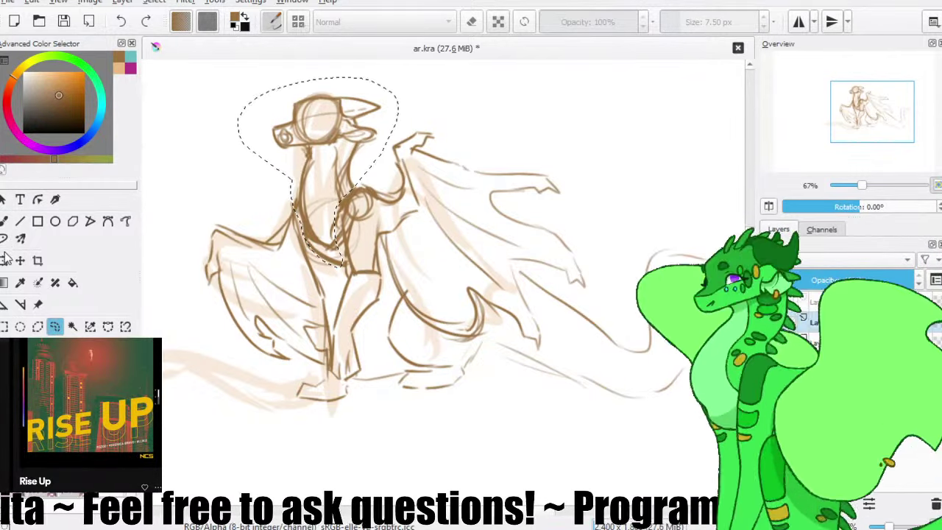
click(5, 260)
mouse_move(242, 86)
mouse_down()
mouse_move(234, 71)
mouse_move(243, 72)
mouse_up()
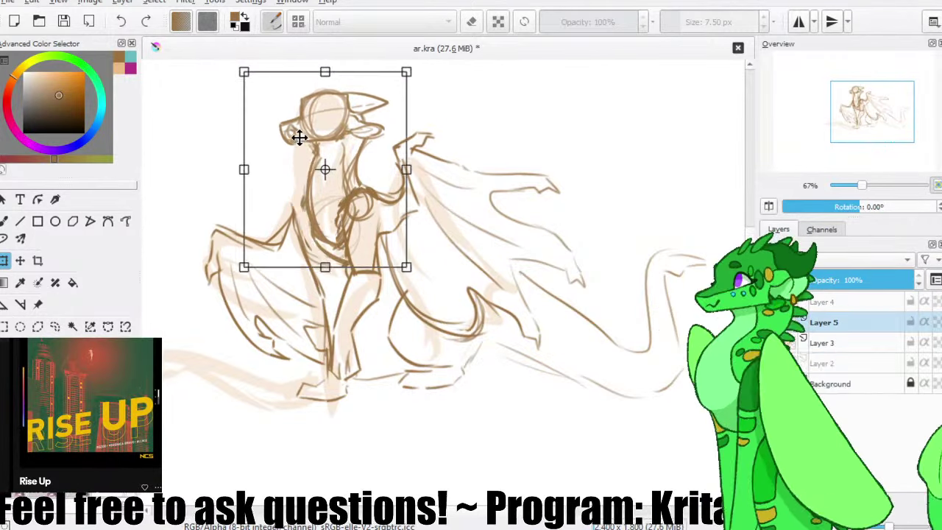
drag(328, 139, 320, 138)
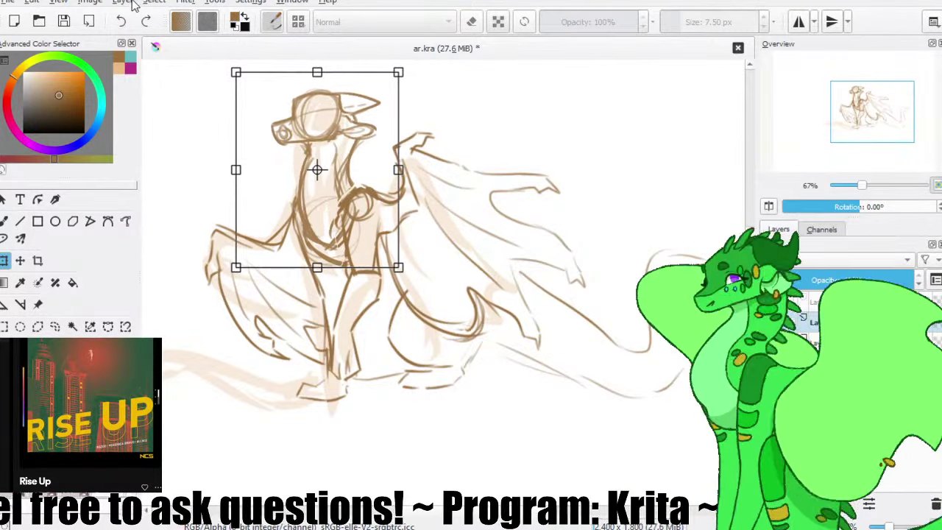
key(Return)
key(b)
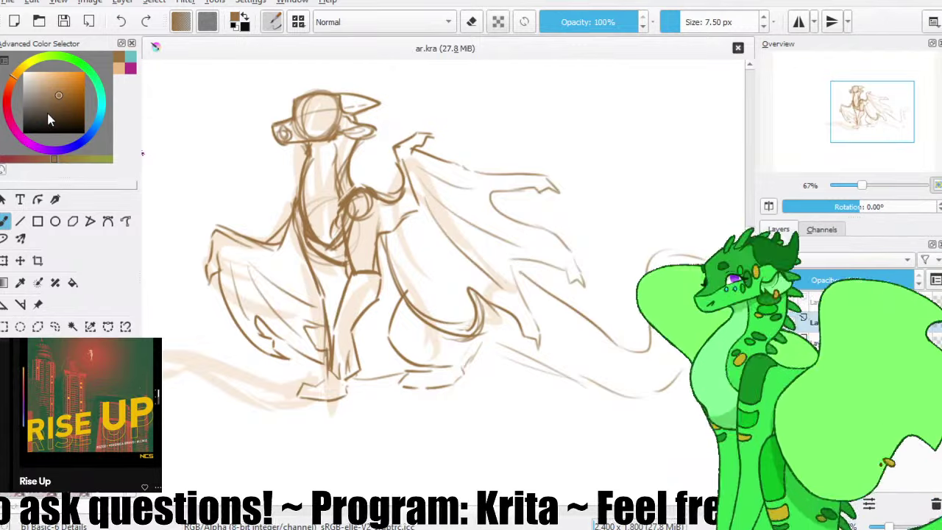
- Sketch small nested curved strokes just above the snout, in front of the forehead
drag(305, 194, 349, 209)
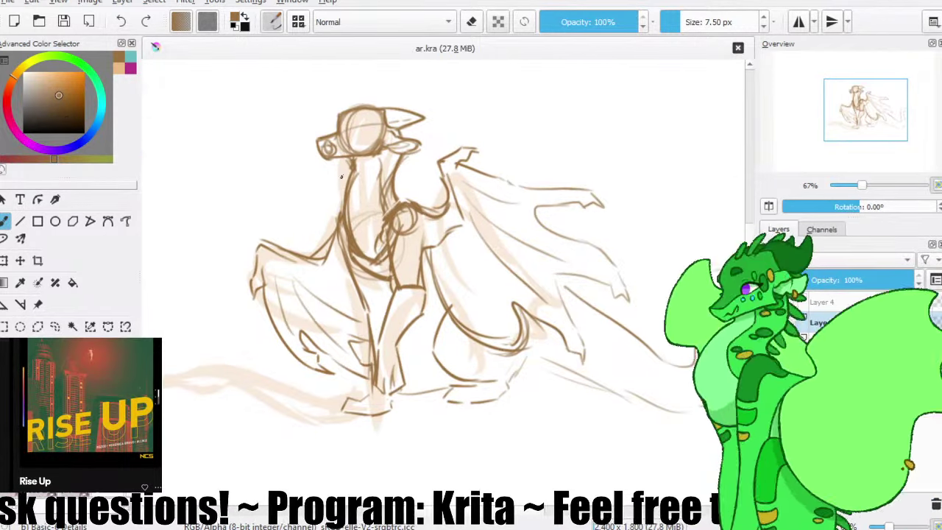
key(ctrl+plus)
drag(315, 110, 362, 180)
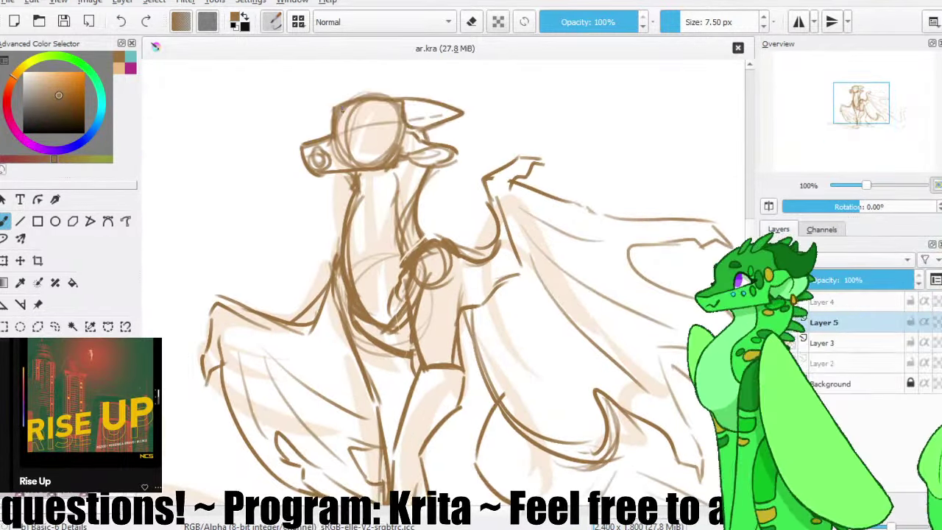
drag(315, 126, 328, 119)
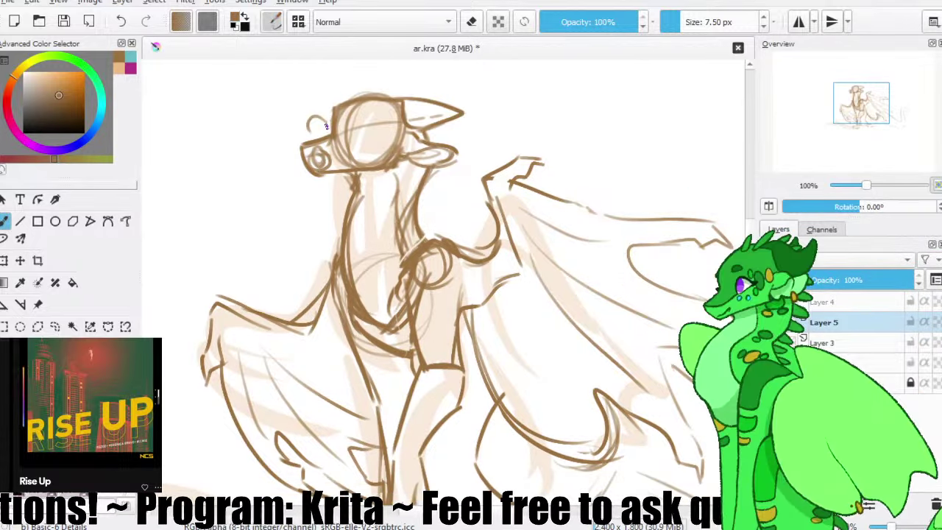
key(ctrl+z)
mouse_move(314, 128)
mouse_down()
mouse_move(327, 131)
mouse_move(314, 112)
mouse_up()
key(ctrl+z)
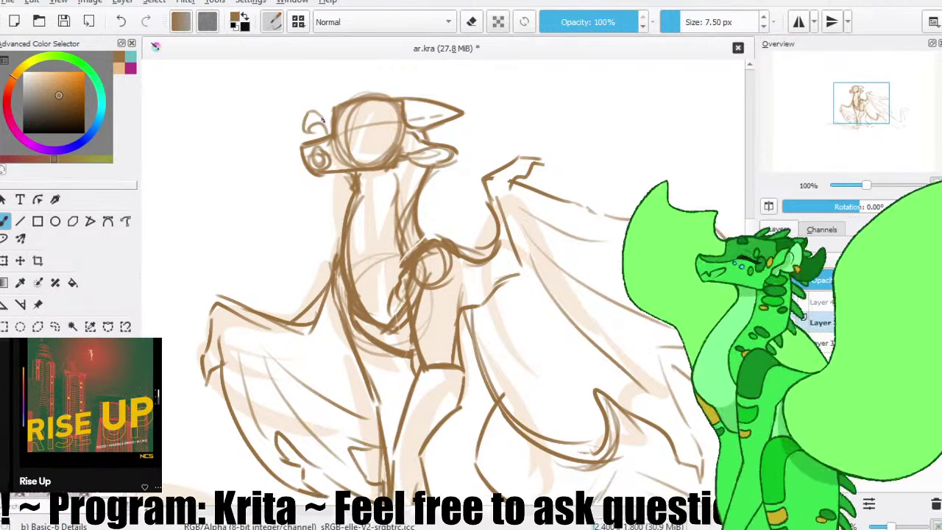
key(ctrl+z)
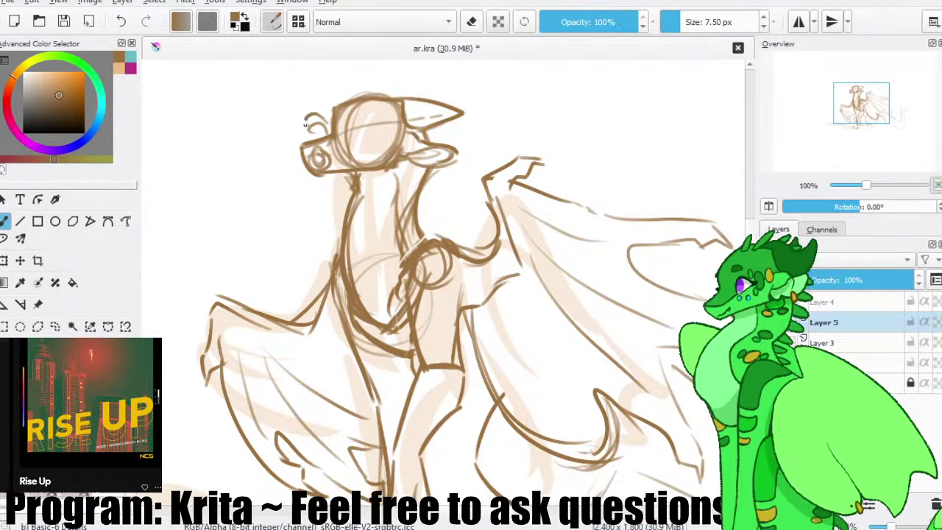
drag(328, 116, 315, 130)
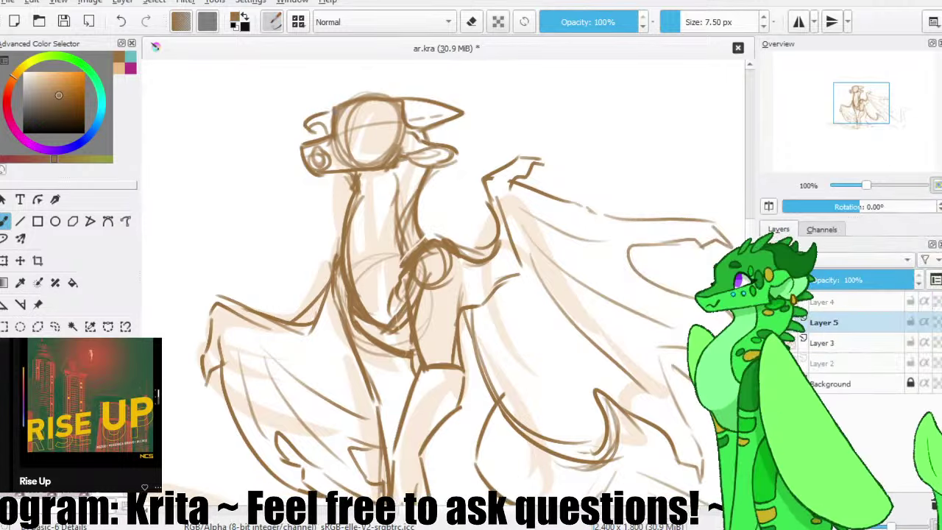
- Undo the nested curved strokes above the snout and try redrawing them as a small peaked tuft
key(ctrl+z)
key(ctrl+z)
key(ctrl+z)
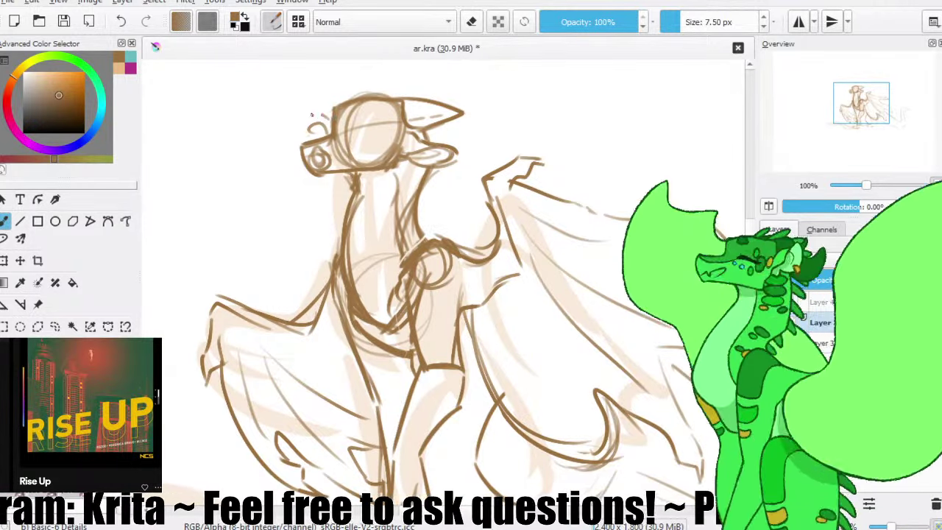
drag(309, 134, 327, 125)
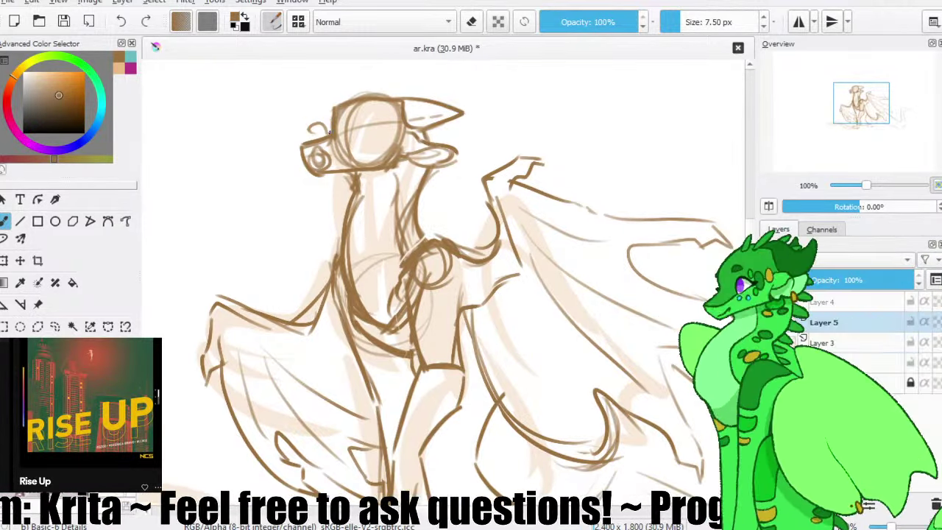
key(ctrl+z)
mouse_move(325, 134)
mouse_down()
mouse_move(307, 120)
mouse_move(326, 118)
mouse_move(308, 129)
mouse_move(329, 112)
mouse_up()
key(ctrl+z)
key(ctrl+z)
key(ctrl+z)
key(ctrl+z)
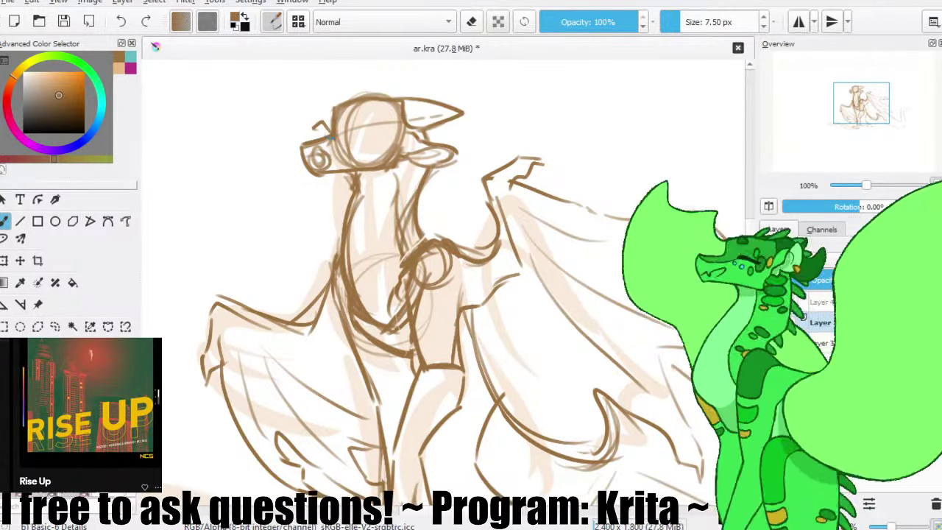
key(ctrl+z)
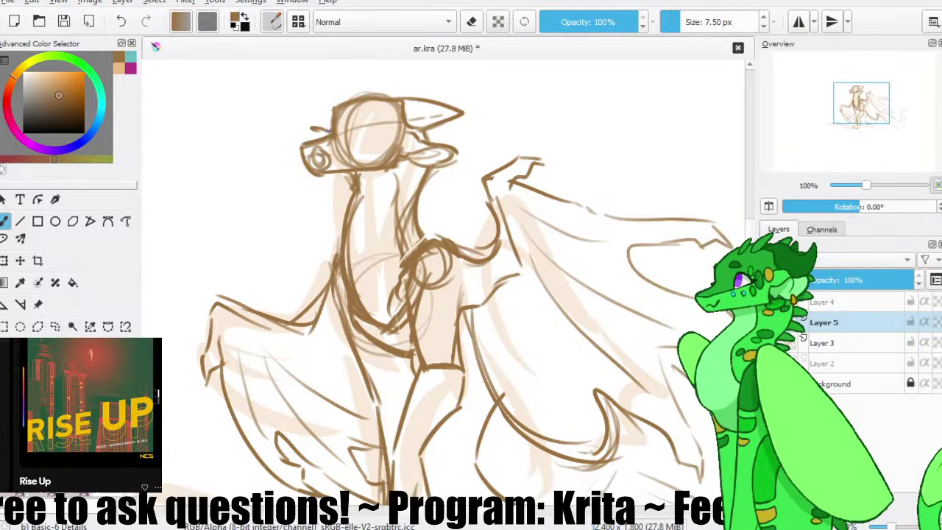
- Try short tuft strokes above the snout and a taller curved strand in front of the forehead
drag(311, 130, 324, 130)
key(ctrl+z)
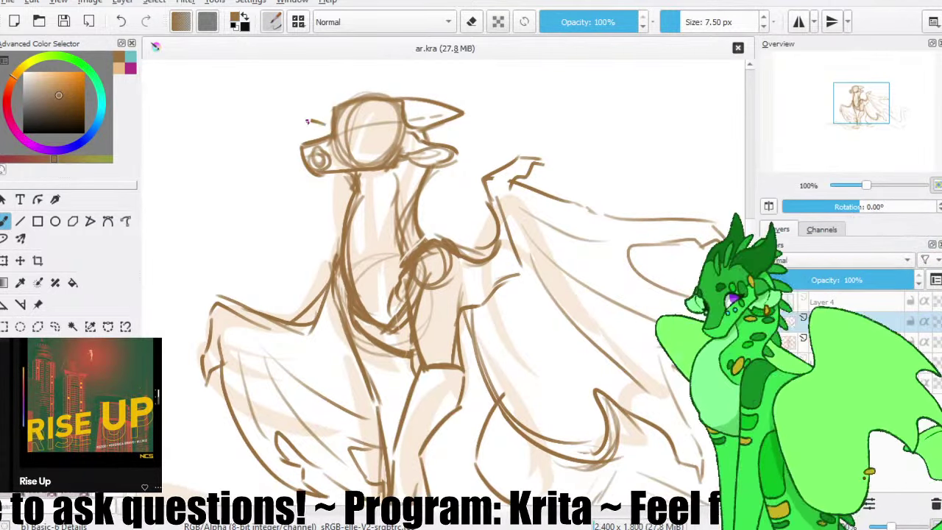
key(ctrl+z)
key(ctrl+shift+z)
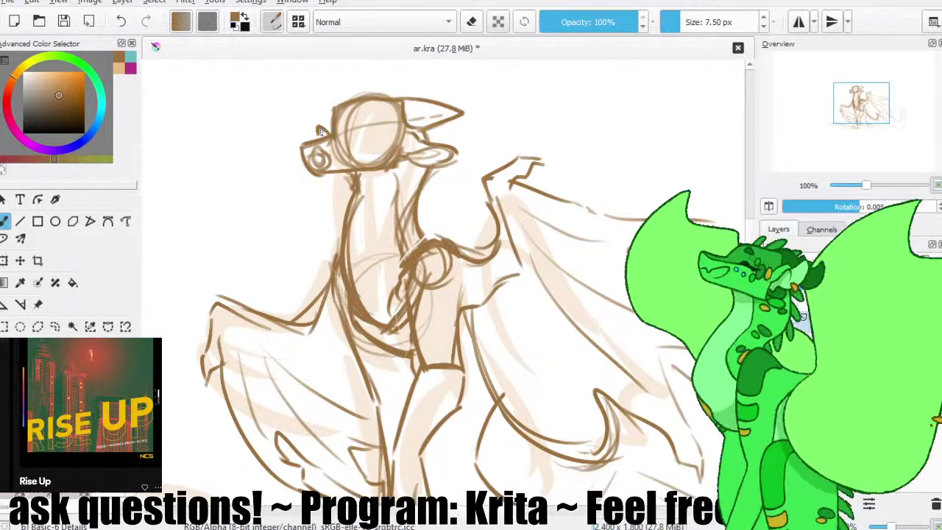
drag(321, 112, 329, 89)
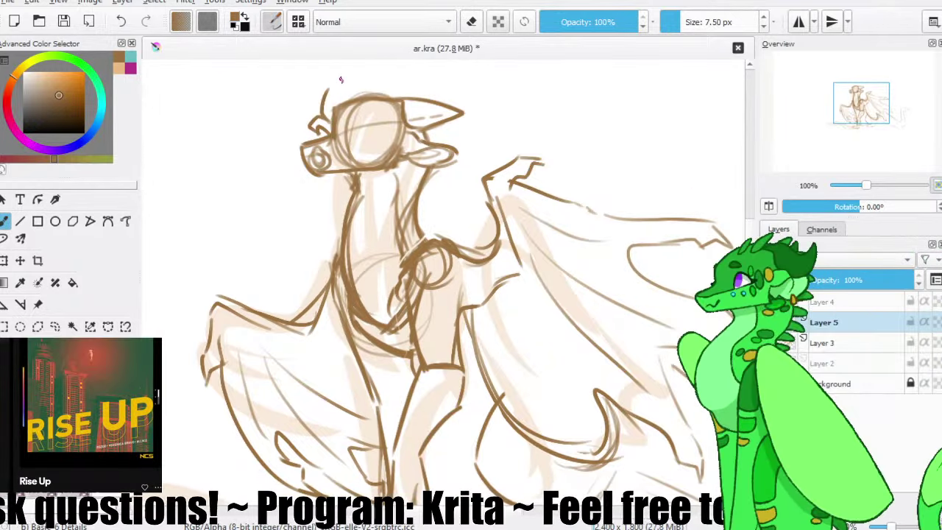
key(ctrl+z)
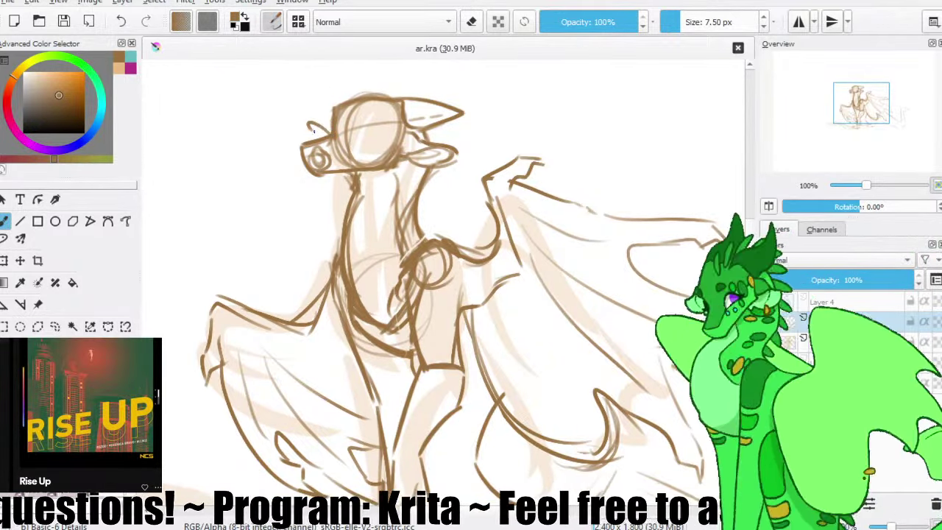
- Draw a spiky mane outline from above the snout over the top of the head to the horn, and save
mouse_move(314, 131)
mouse_down()
mouse_move(311, 109)
mouse_move(325, 125)
mouse_move(299, 122)
mouse_move(329, 130)
mouse_move(312, 129)
mouse_move(306, 109)
mouse_move(328, 107)
mouse_move(343, 72)
mouse_move(334, 97)
mouse_move(351, 80)
mouse_move(388, 82)
mouse_up()
key(ctrl+z)
key(ctrl+z)
key(ctrl+z)
key(ctrl+z)
key(ctrl+z)
key(ctrl+z)
key(ctrl+z)
key(ctrl+z)
key(ctrl+z)
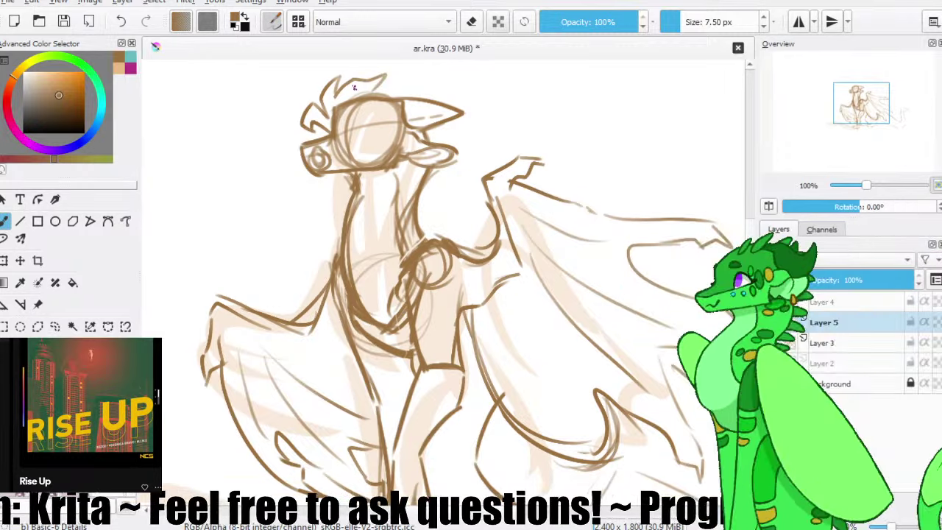
key(ctrl+z)
drag(336, 97, 366, 76)
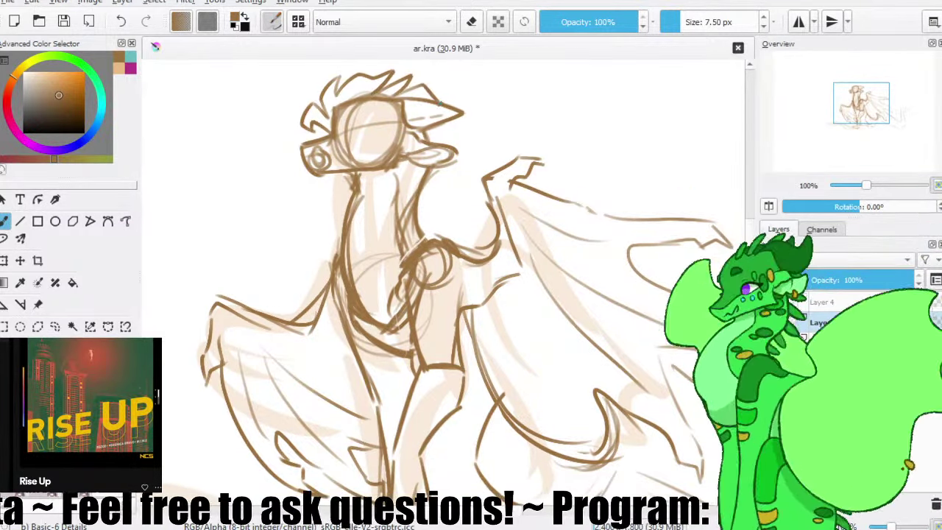
click(64, 22)
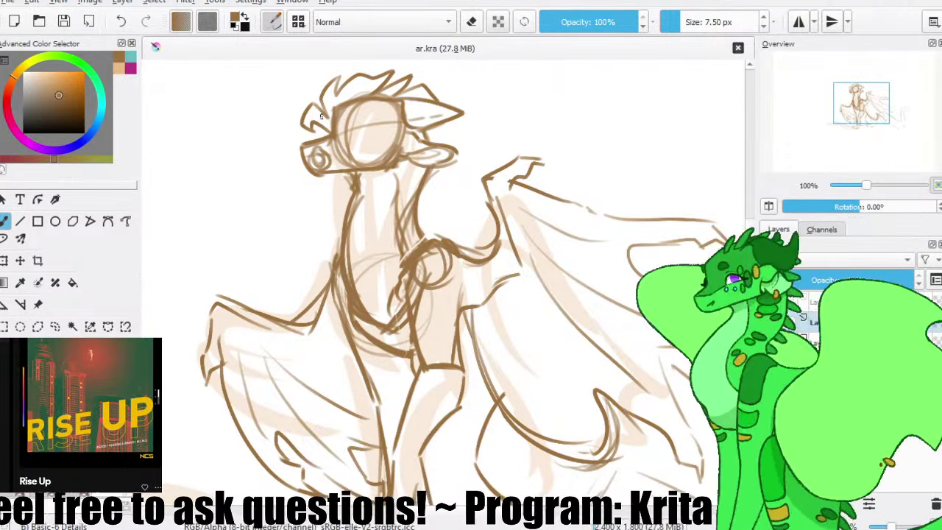
- Fill the forelock and mane on top of the head with inner hair strokes
drag(318, 129, 328, 136)
key(ctrl+z)
drag(402, 135, 377, 129)
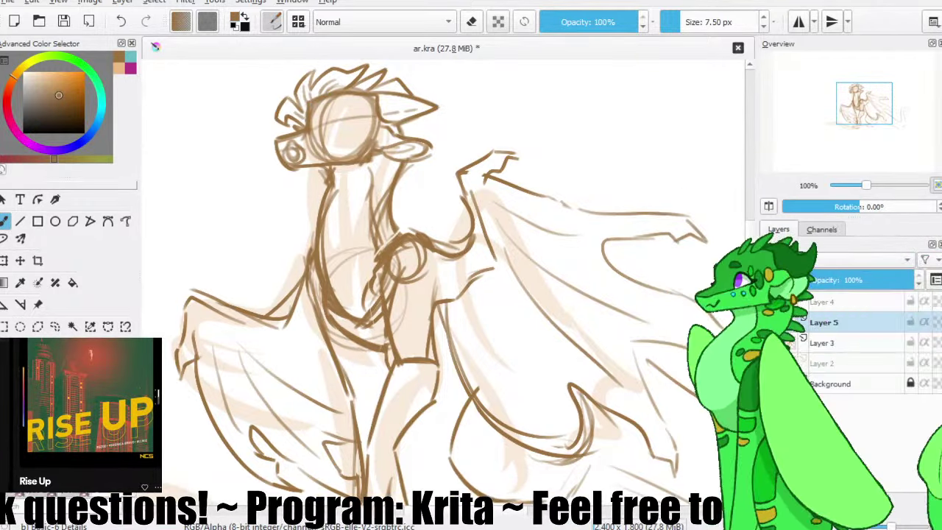
- Continue the mane in pointed tufts from behind the horn and ear down the back of the neck to the shoulder
drag(402, 94, 383, 97)
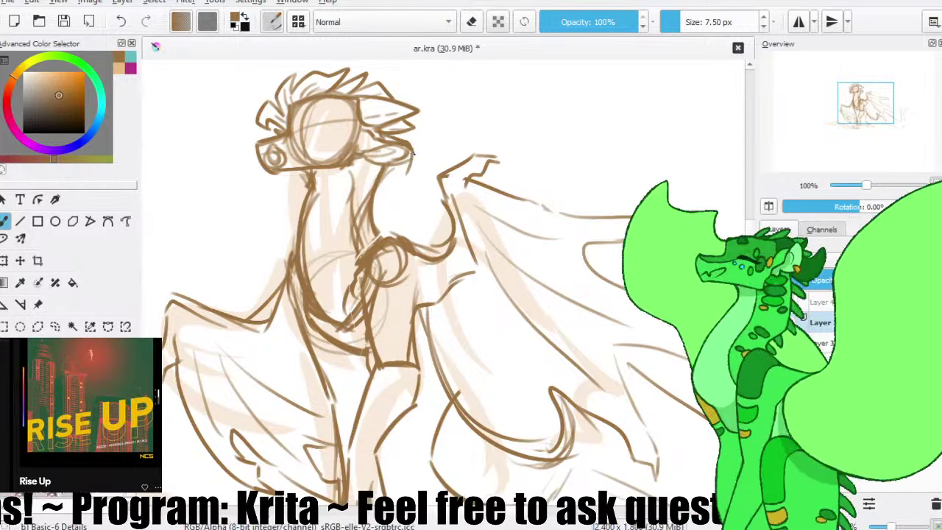
mouse_move(412, 163)
mouse_down()
mouse_move(393, 175)
mouse_move(420, 193)
mouse_up()
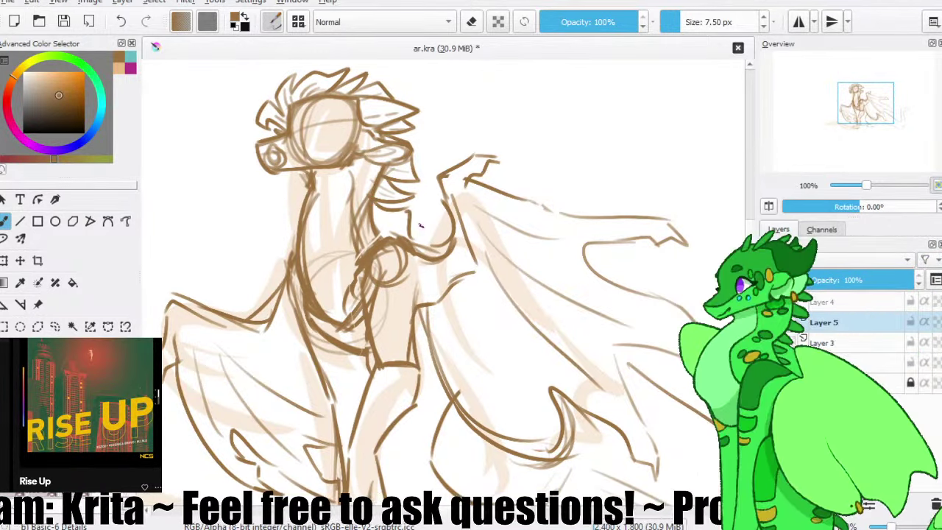
drag(425, 196, 431, 189)
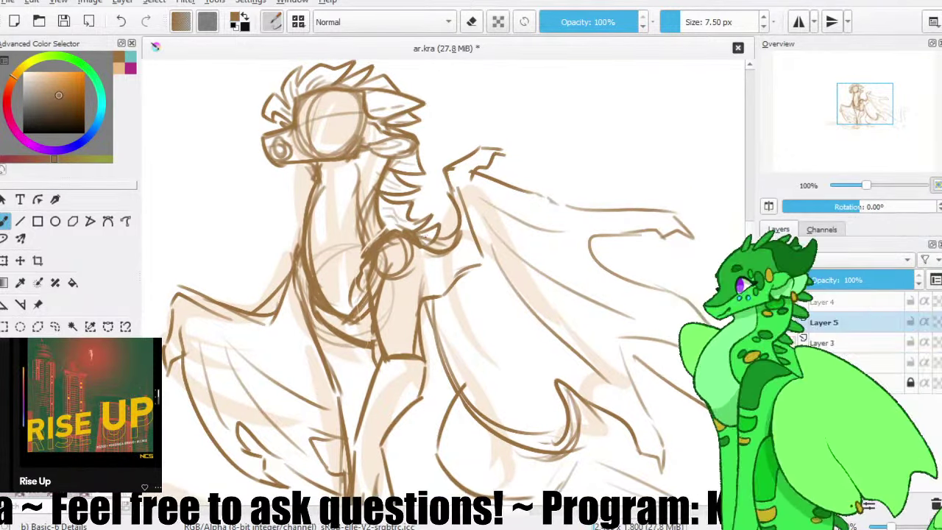
- Sketch curved plate lines down the front of the neck and chest, add short strokes behind the jaw, and save
drag(367, 162, 389, 169)
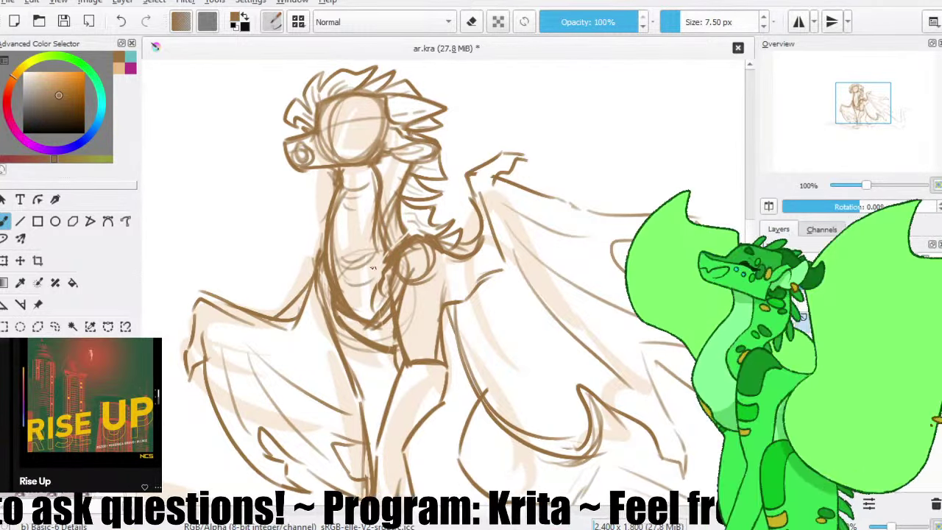
drag(404, 237, 397, 236)
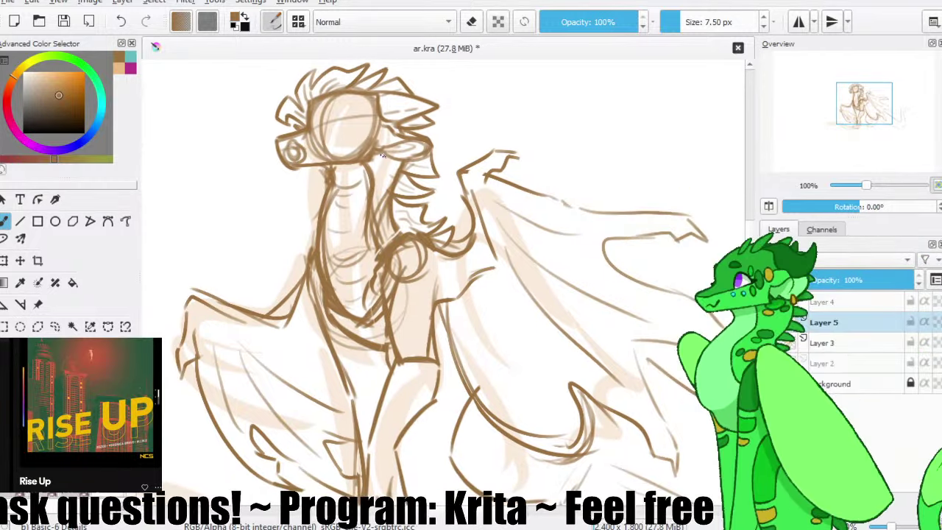
drag(380, 163, 384, 177)
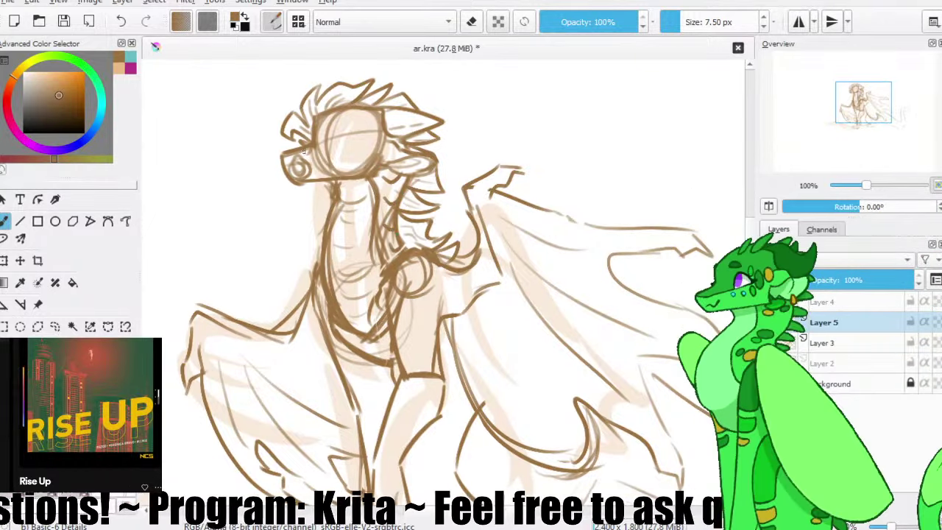
click(65, 28)
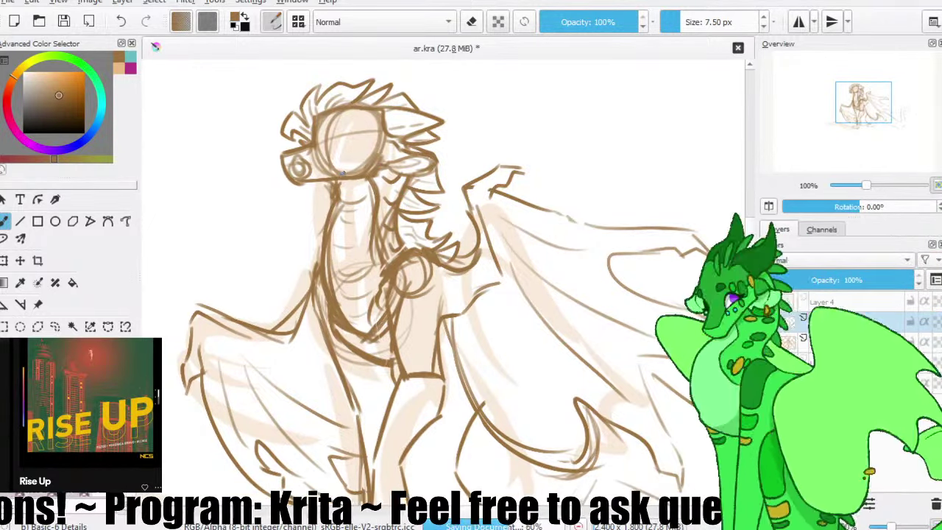
- Erase the mane tufts at the base of the neck, just above the shoulder
key(e)
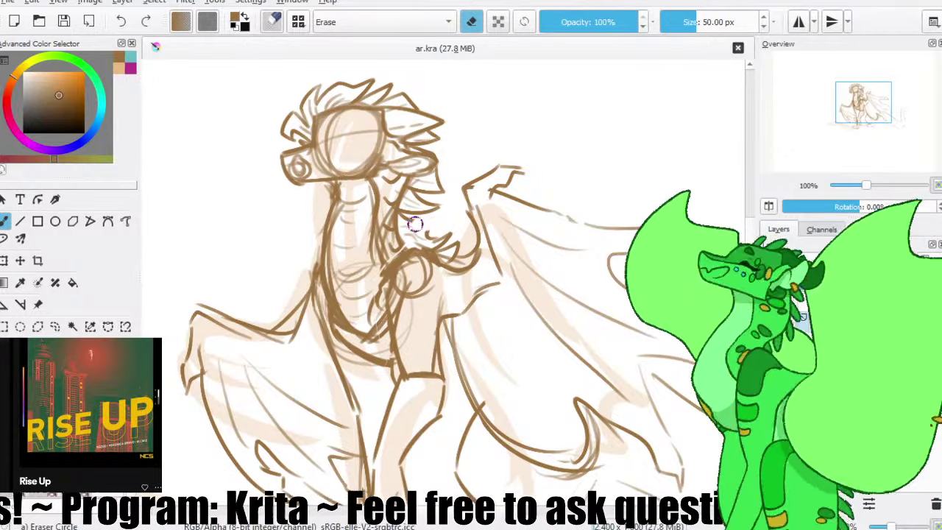
mouse_move(415, 224)
mouse_down()
mouse_move(441, 230)
mouse_move(416, 245)
mouse_up()
key(e)
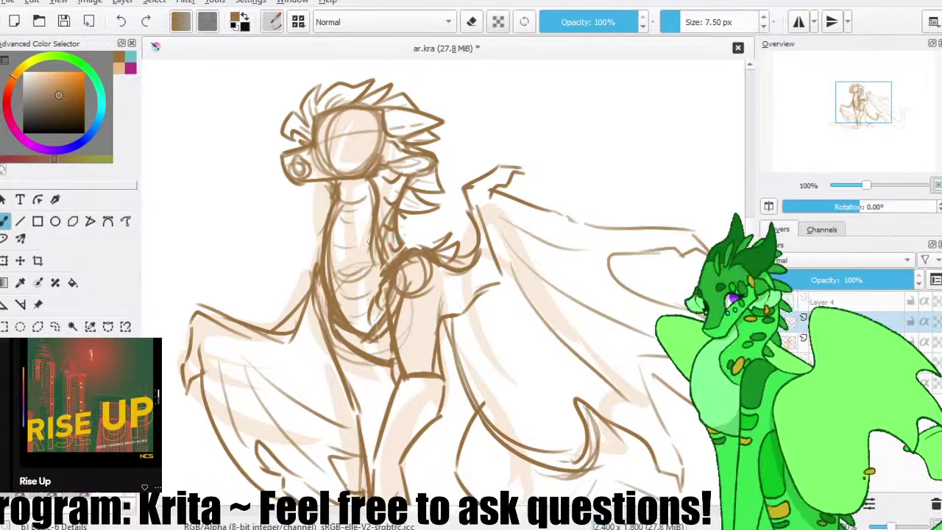
- Draw a folded scarf wrapped around the base of the neck, erasing the body lines beneath it, and save
drag(368, 241, 373, 224)
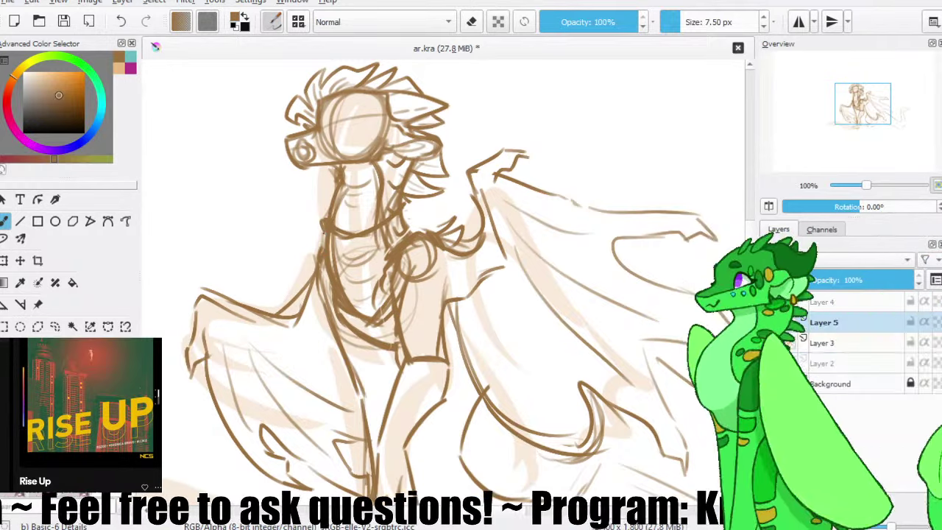
key(e)
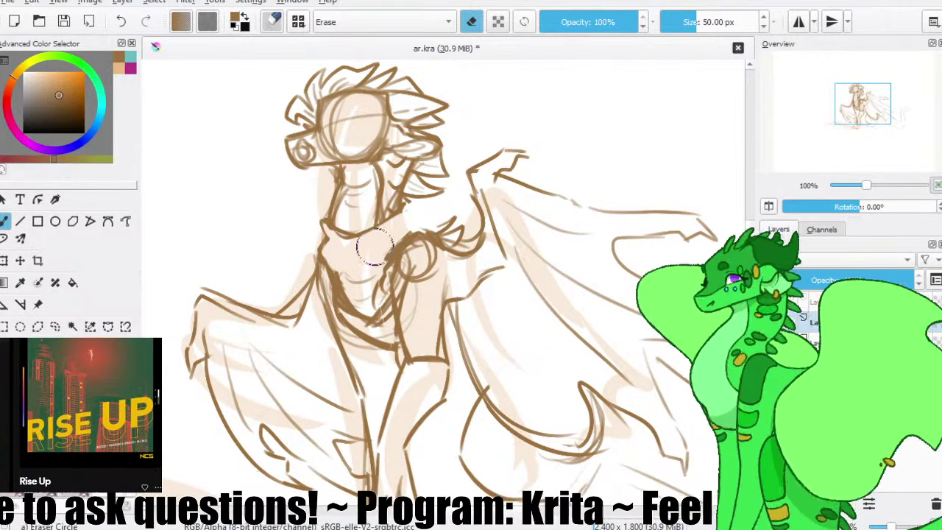
key(e)
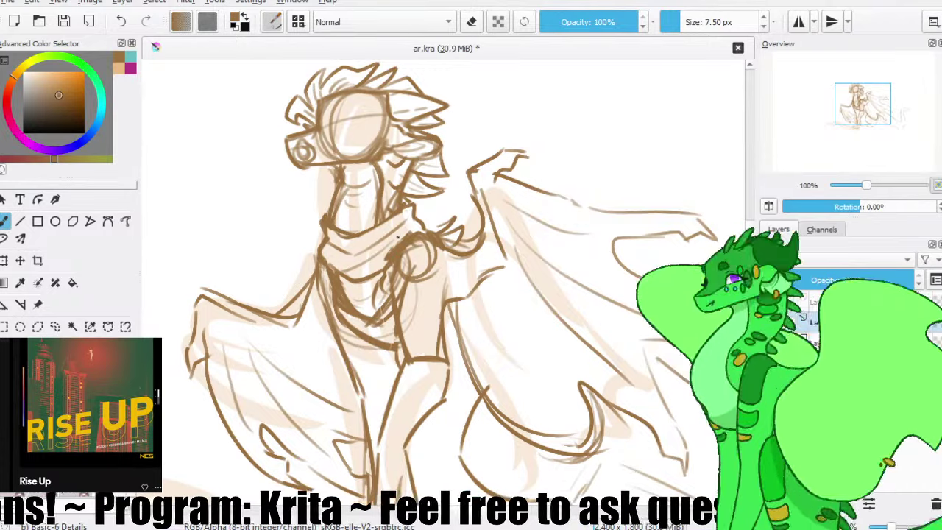
click(64, 22)
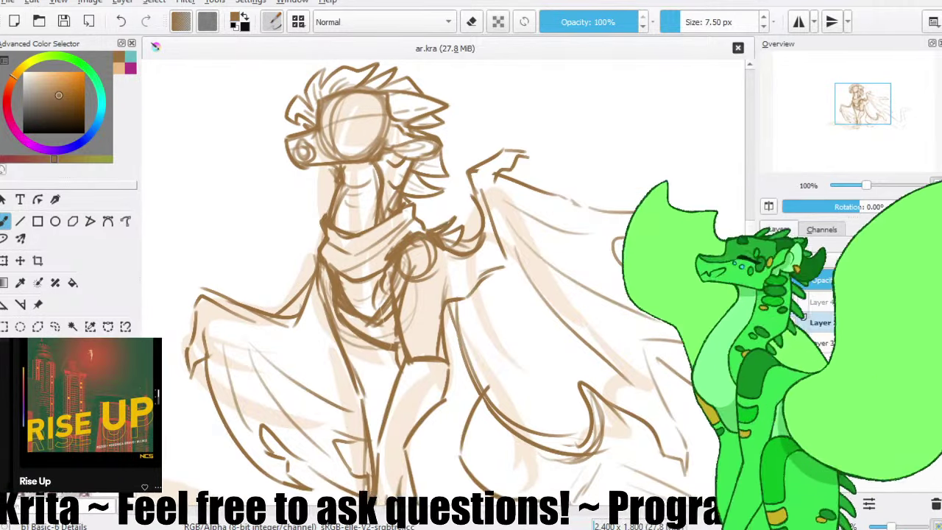
- Refine the mane spikes behind the scarf along the shoulder, and save
drag(428, 230, 449, 220)
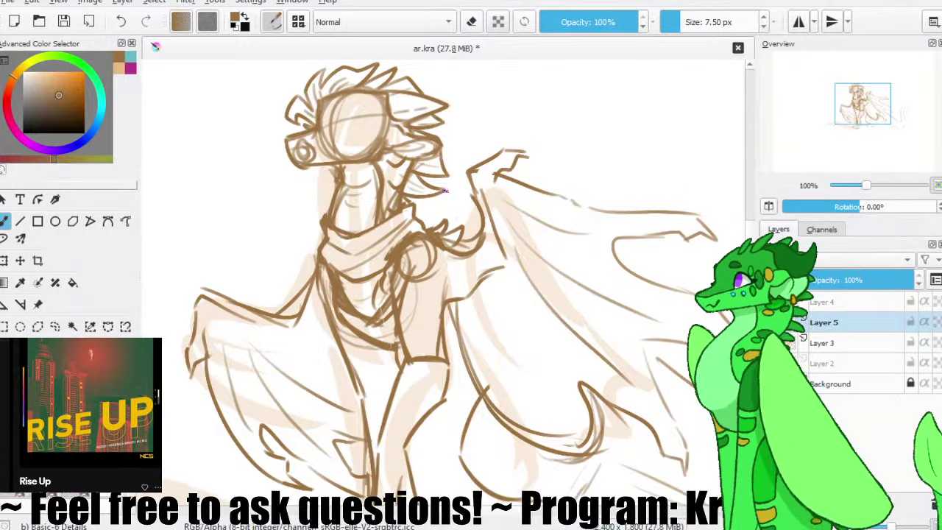
mouse_move(398, 186)
mouse_down()
mouse_move(397, 201)
mouse_move(395, 180)
mouse_up()
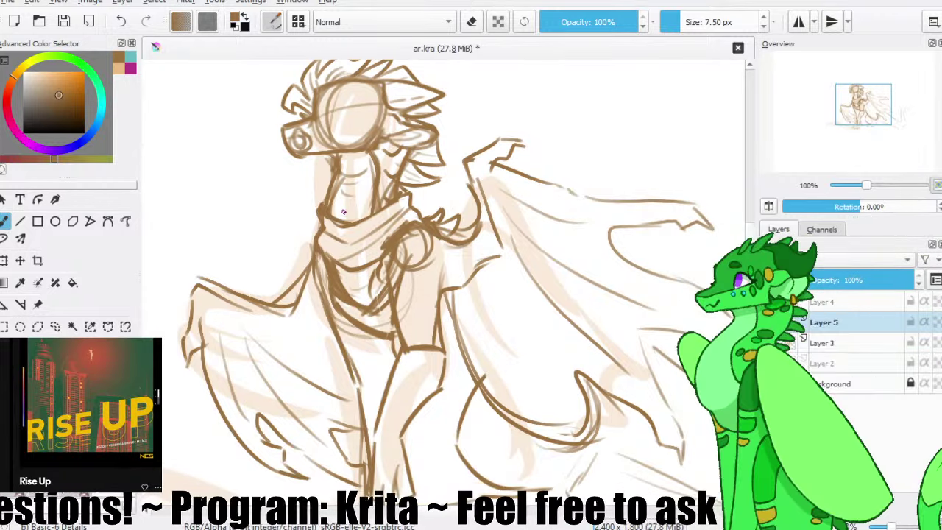
key(ctrl+s)
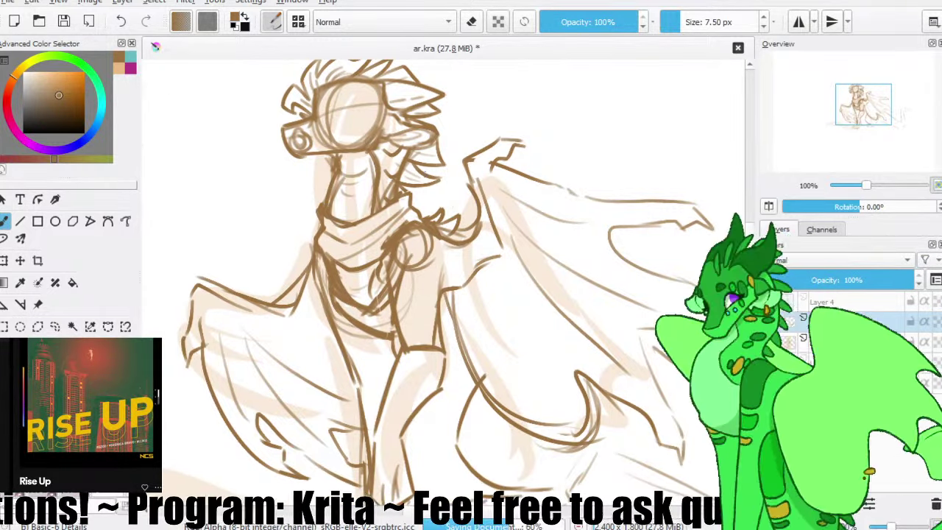
- Draw the dragon's eye on the head circle with a small brow mark above it
drag(385, 143, 399, 163)
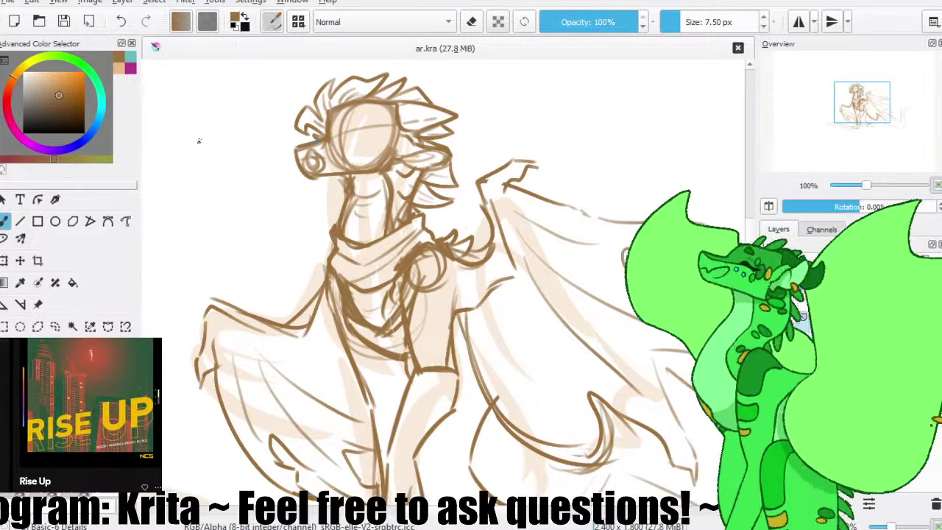
scroll(309, 105, up, 1)
mouse_move(309, 110)
mouse_down()
mouse_move(330, 130)
mouse_move(374, 117)
mouse_move(398, 123)
mouse_move(371, 137)
mouse_move(373, 119)
mouse_move(406, 122)
mouse_move(378, 121)
mouse_move(405, 126)
mouse_move(389, 134)
mouse_move(408, 120)
mouse_move(374, 139)
mouse_up()
key(ctrl+z)
key(ctrl+z)
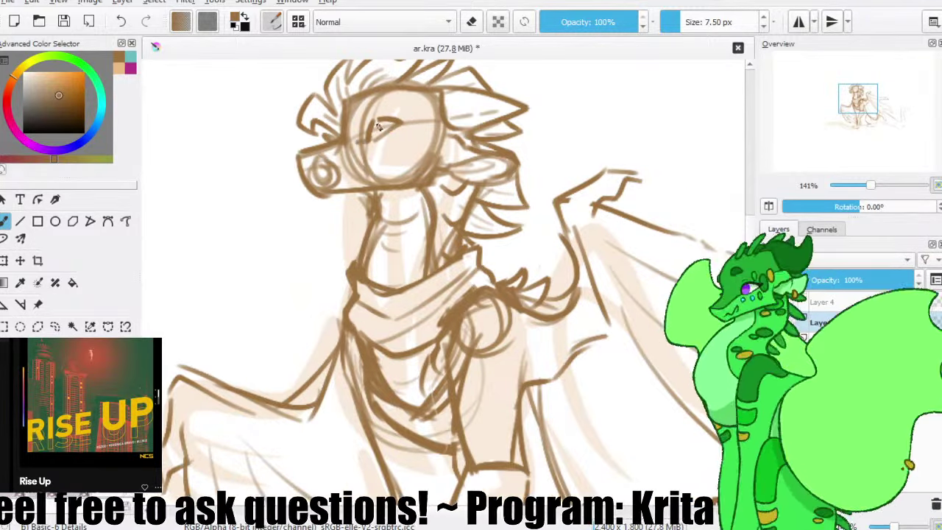
mouse_move(375, 106)
mouse_down()
mouse_move(417, 104)
mouse_move(411, 119)
mouse_move(440, 115)
mouse_up()
key(ctrl+z)
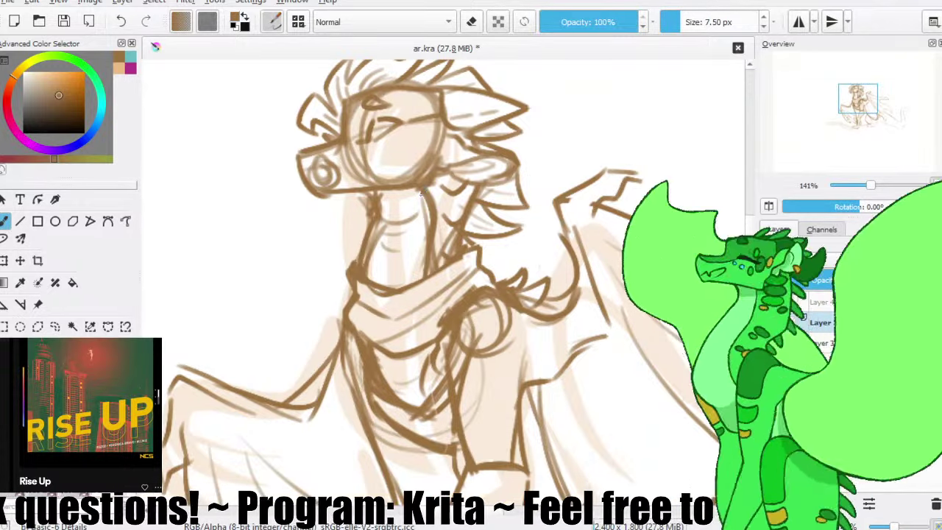
- Draw a thin braid hanging from behind the jaw down the neck to the scarf
mouse_move(433, 204)
mouse_down()
mouse_move(442, 211)
mouse_move(450, 192)
mouse_move(434, 181)
mouse_up()
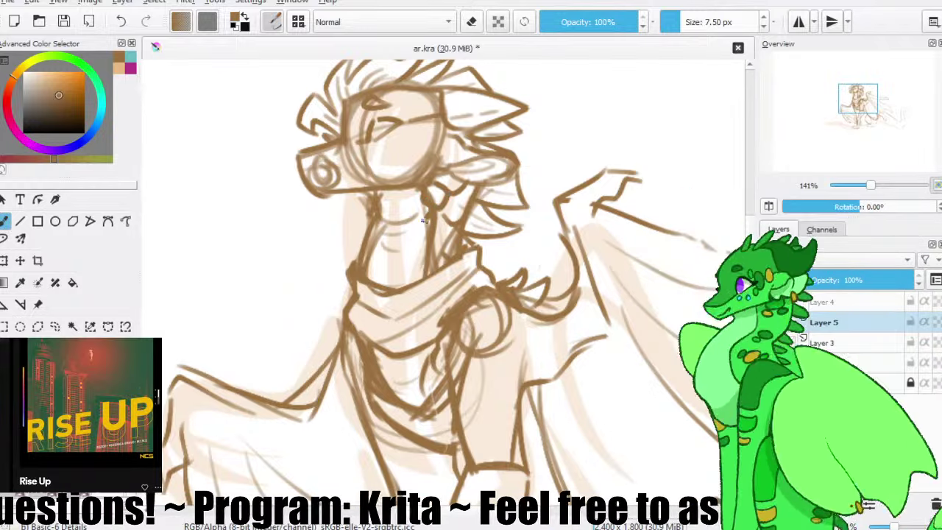
mouse_move(424, 221)
mouse_down()
mouse_move(437, 233)
mouse_move(451, 220)
mouse_move(449, 204)
mouse_up()
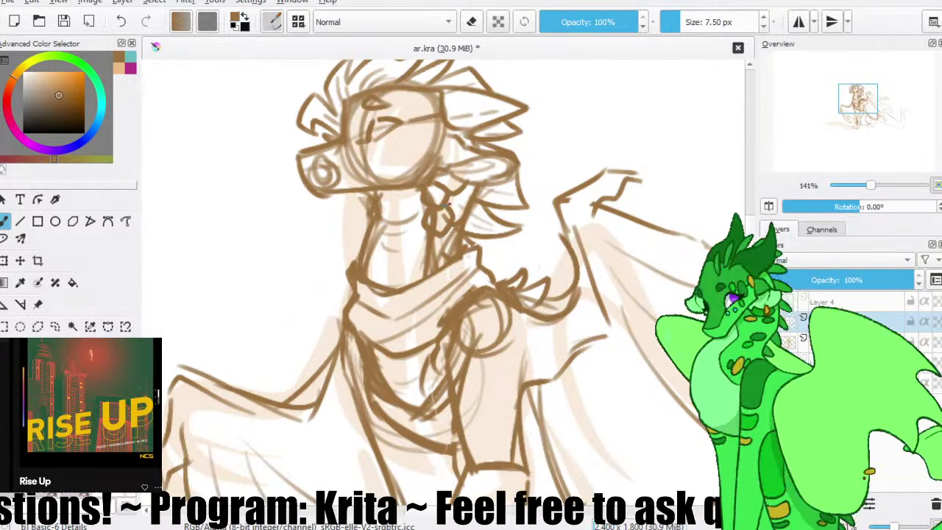
drag(443, 257, 441, 263)
drag(448, 236, 444, 240)
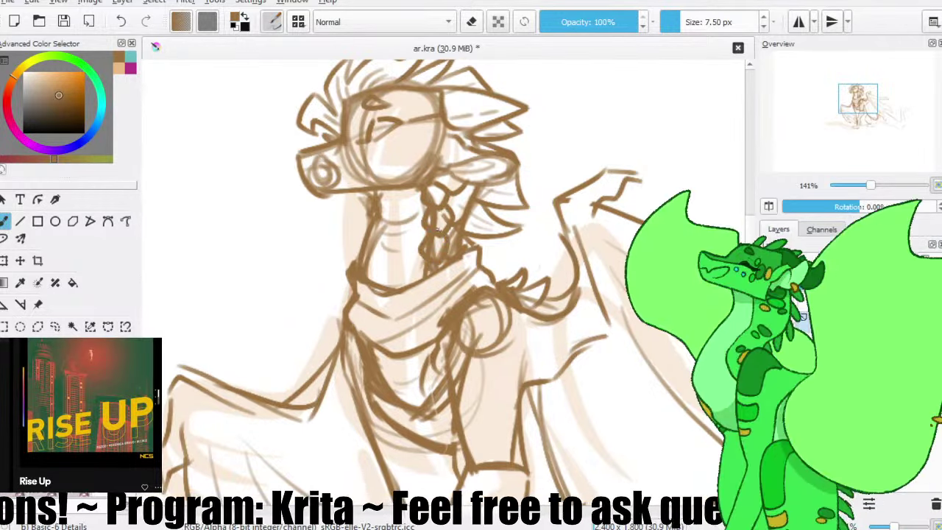
key(ctrl+z)
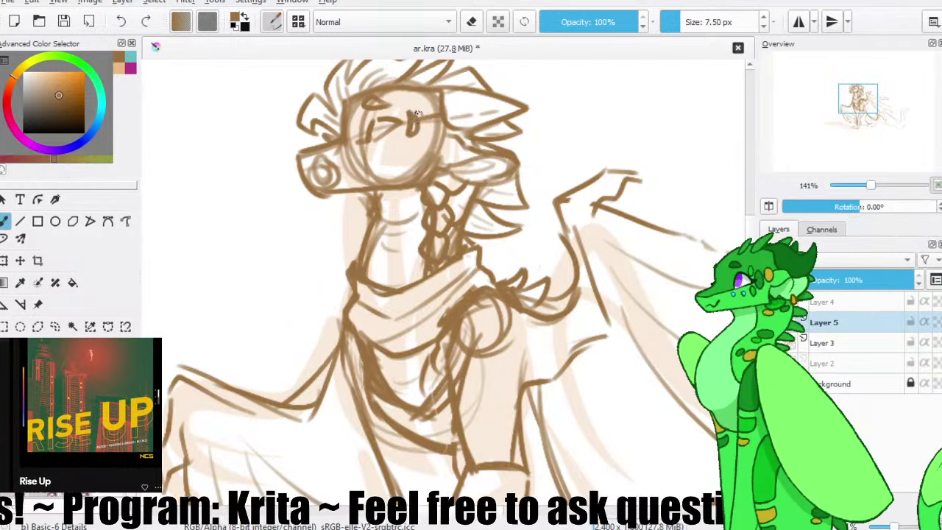
- Draw small rounded scale markings around the dragon's eye and cheek, darken the nostril, and save the file
mouse_move(416, 110)
mouse_down()
mouse_move(428, 134)
mouse_move(423, 109)
mouse_move(408, 111)
mouse_move(411, 130)
mouse_move(406, 115)
mouse_move(390, 152)
mouse_move(405, 141)
mouse_move(364, 150)
mouse_up()
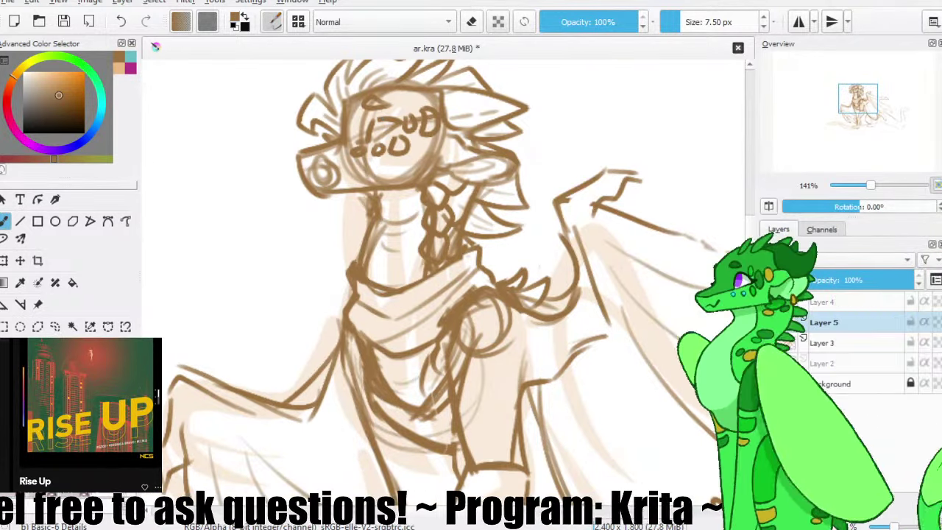
click(72, 18)
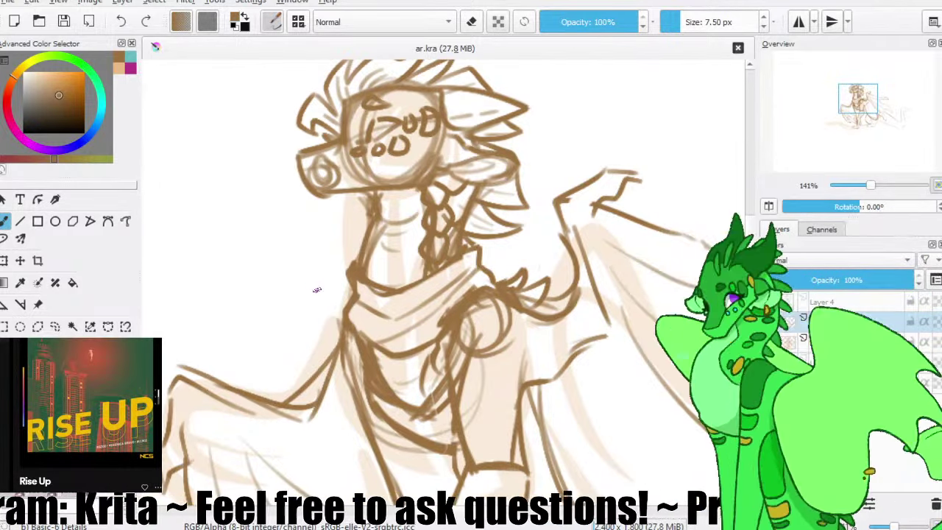
scroll(293, 193, down, 2)
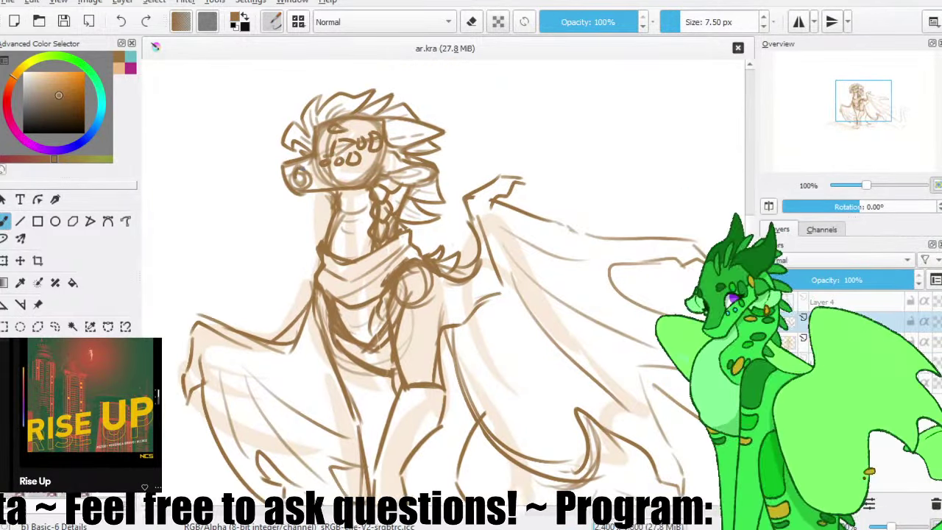
click(314, 170)
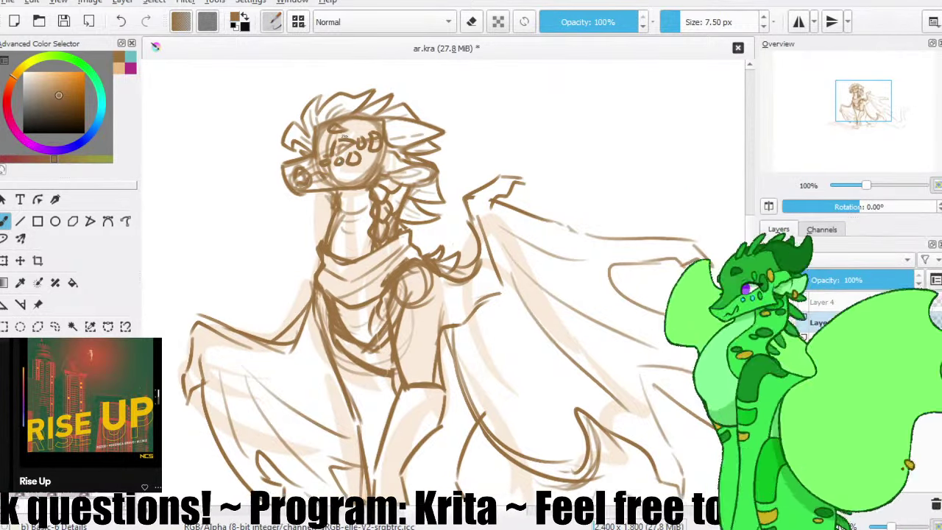
click(64, 22)
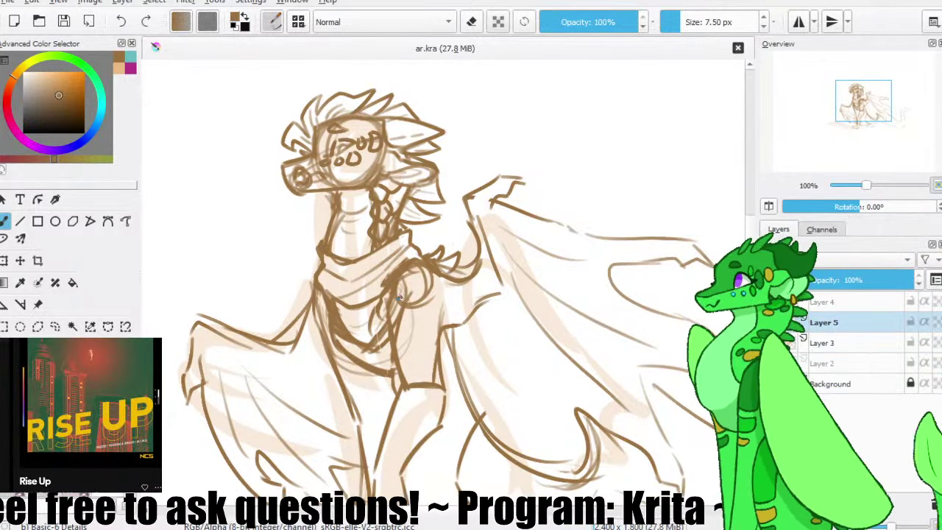
- Draw blocky stripe markings around the dragon's near shoulder and beneath the curve behind it
key(plus)
drag(417, 309, 406, 248)
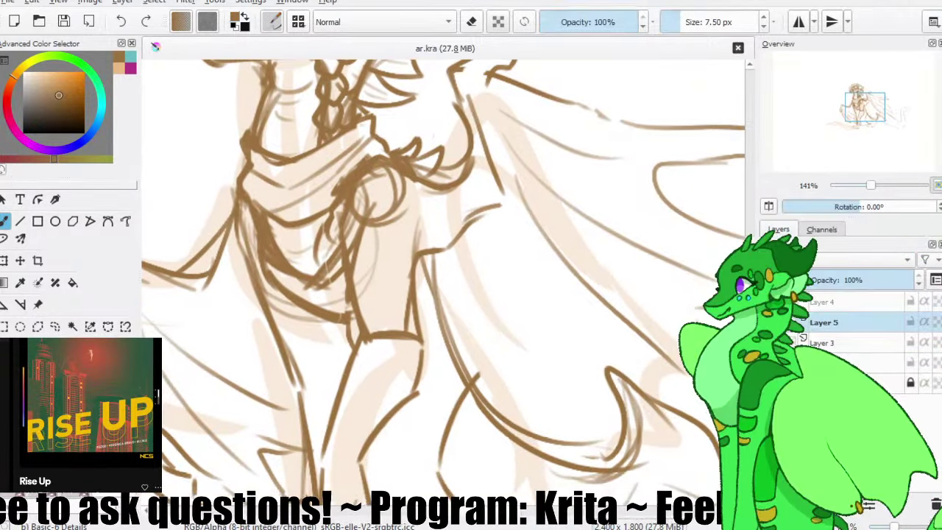
click(148, 198)
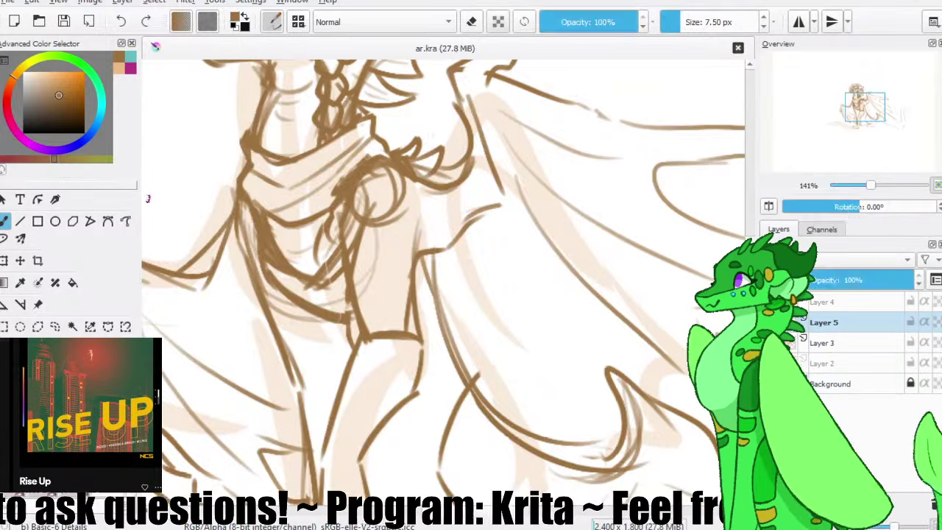
drag(359, 256, 383, 243)
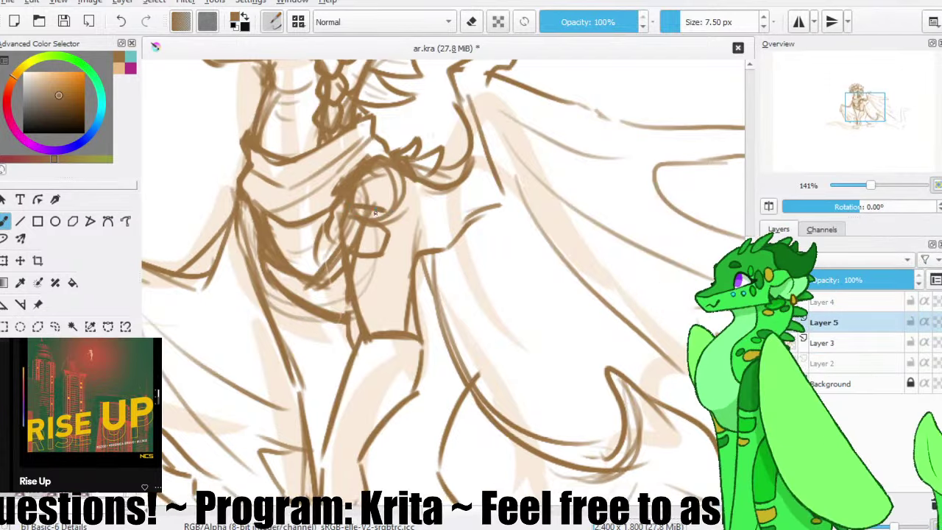
mouse_move(376, 213)
mouse_down()
mouse_move(393, 220)
mouse_move(408, 200)
mouse_up()
mouse_move(378, 172)
mouse_down()
mouse_move(407, 198)
mouse_move(435, 201)
mouse_move(448, 181)
mouse_up()
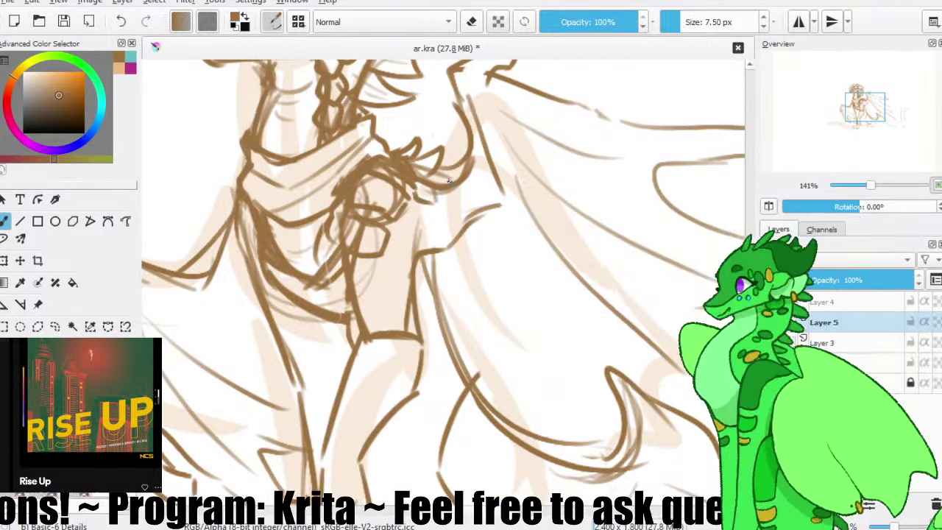
key(ctrl+z)
mouse_move(388, 178)
mouse_down()
mouse_move(421, 199)
mouse_move(434, 184)
mouse_move(454, 197)
mouse_up()
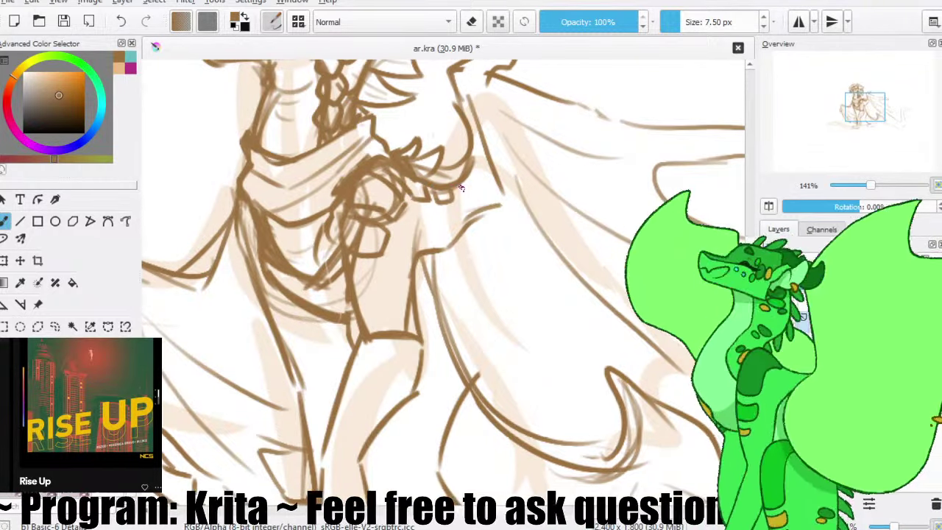
- Continue the blocky stripes down the near upper foreleg, add matching ones along the far side of the chest and leg, and save
drag(356, 272, 382, 270)
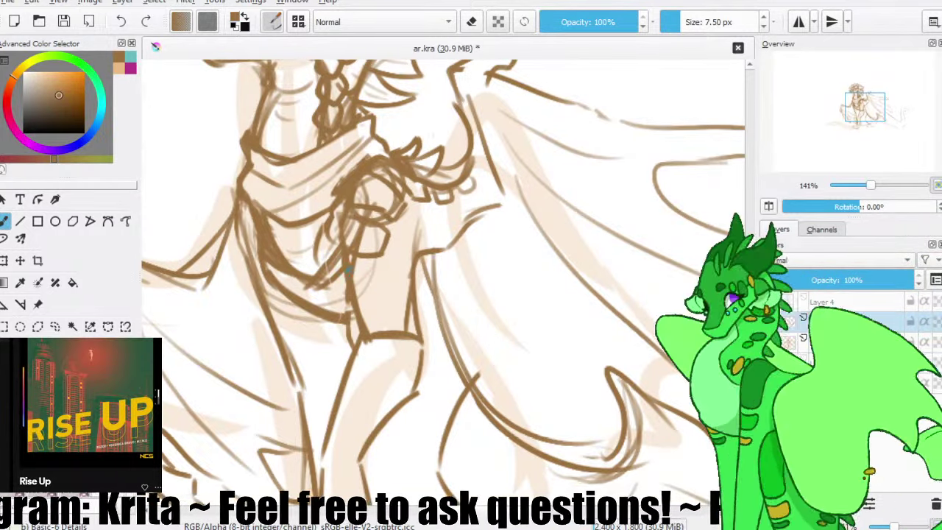
mouse_move(381, 292)
mouse_down()
mouse_move(366, 297)
mouse_move(367, 322)
mouse_up()
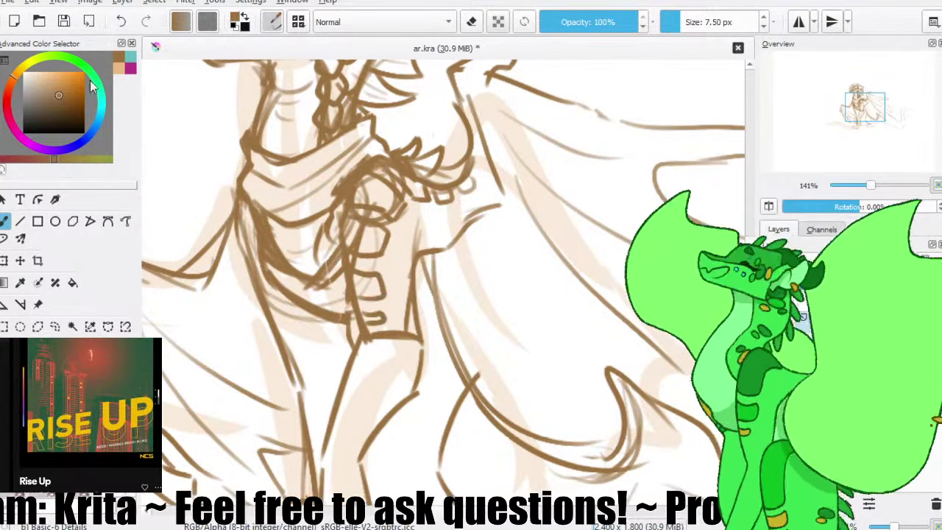
click(64, 21)
drag(263, 295, 286, 241)
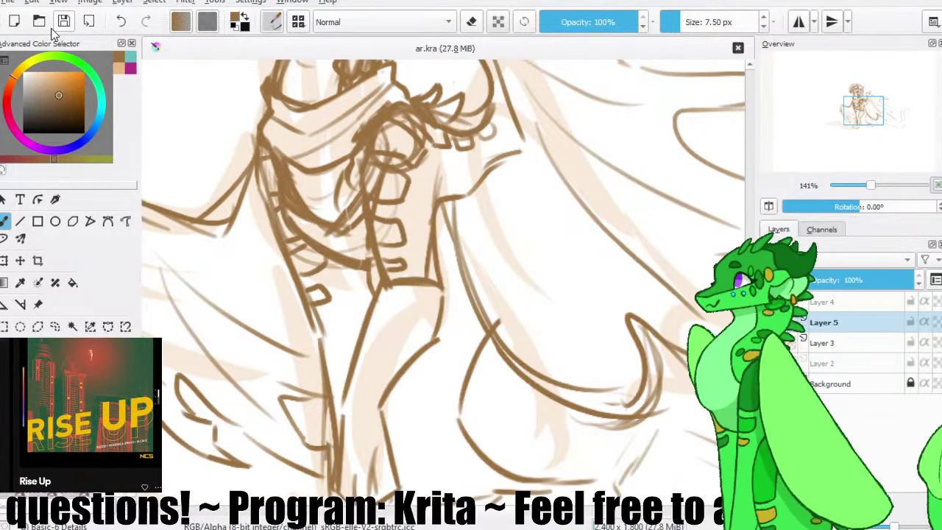
- Draw small stripe markings down the front edge of the near lower foreleg, and save
key(1)
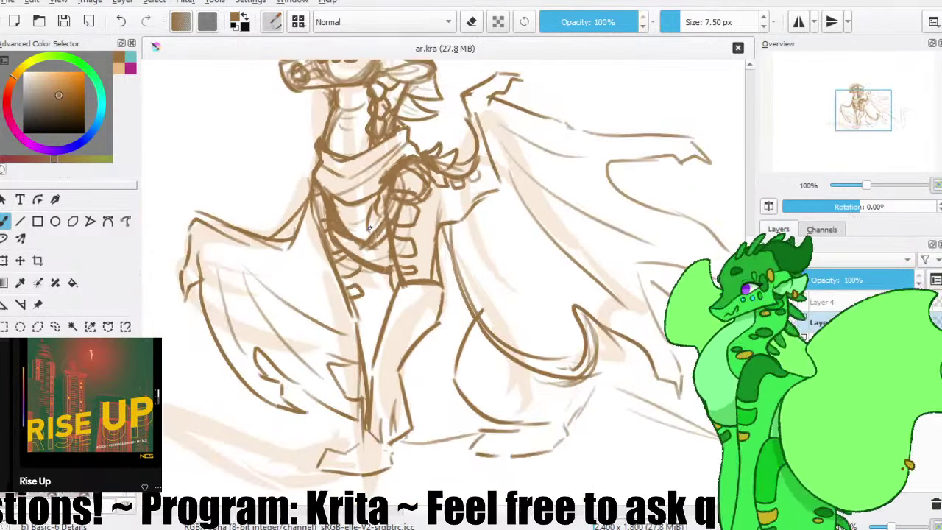
scroll(295, 252, up, 2)
scroll(390, 301, down, 3)
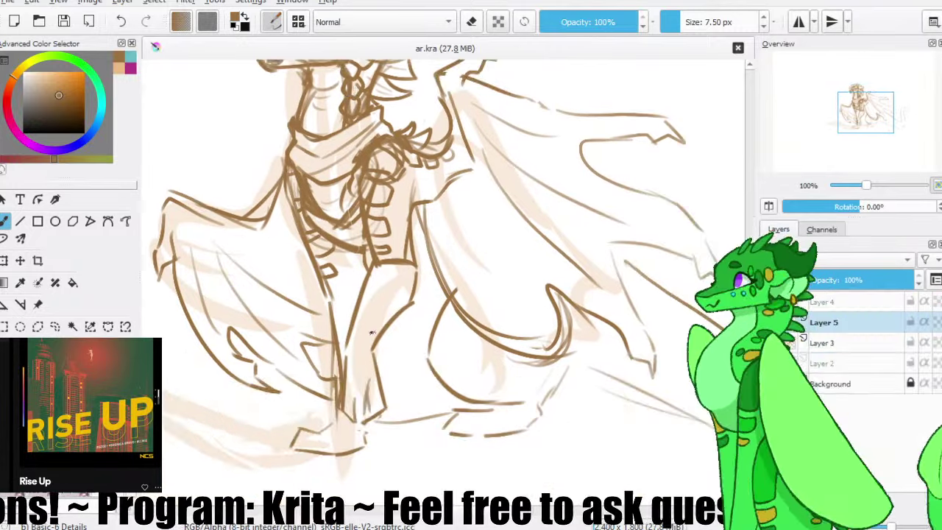
click(351, 346)
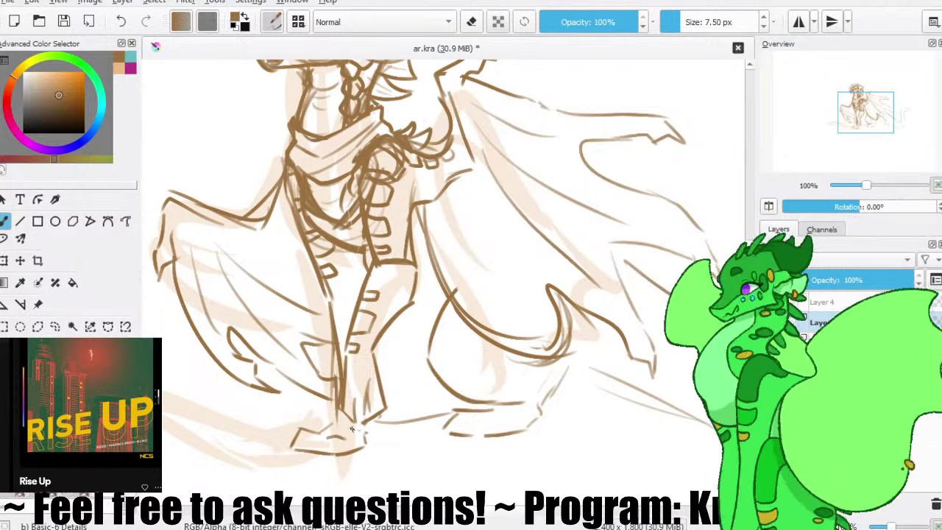
key(ctrl+s)
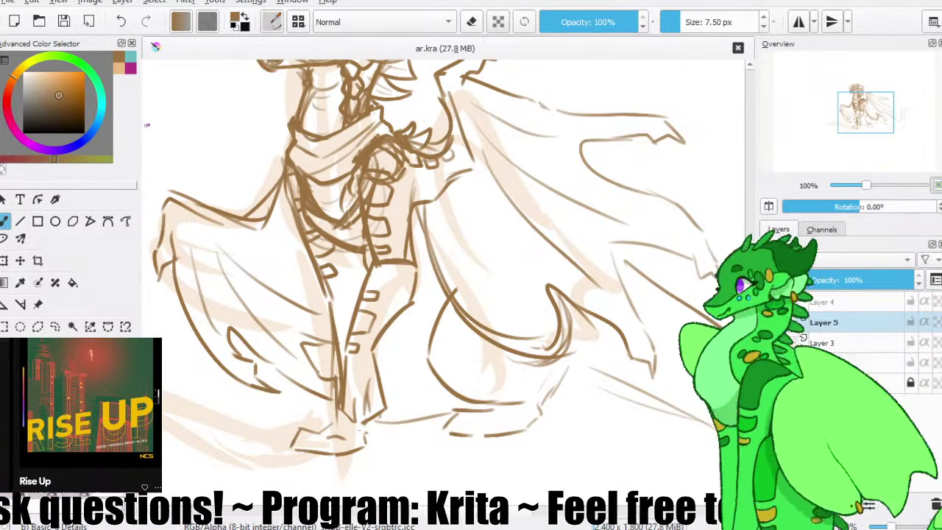
- Draw short toe lines across the front of the hind foot
drag(448, 253, 437, 291)
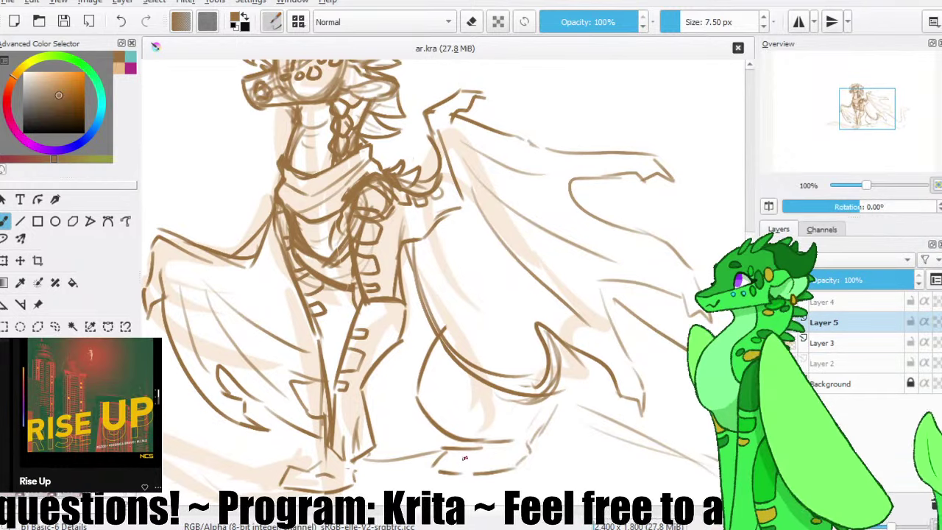
mouse_move(455, 451)
mouse_down()
mouse_move(449, 464)
mouse_move(480, 467)
mouse_up()
key(ctrl+z)
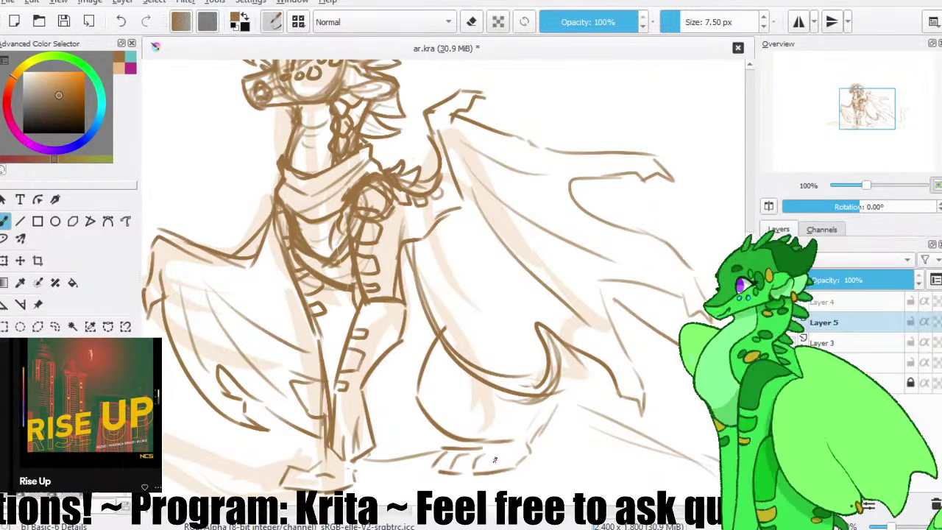
key(ctrl+z)
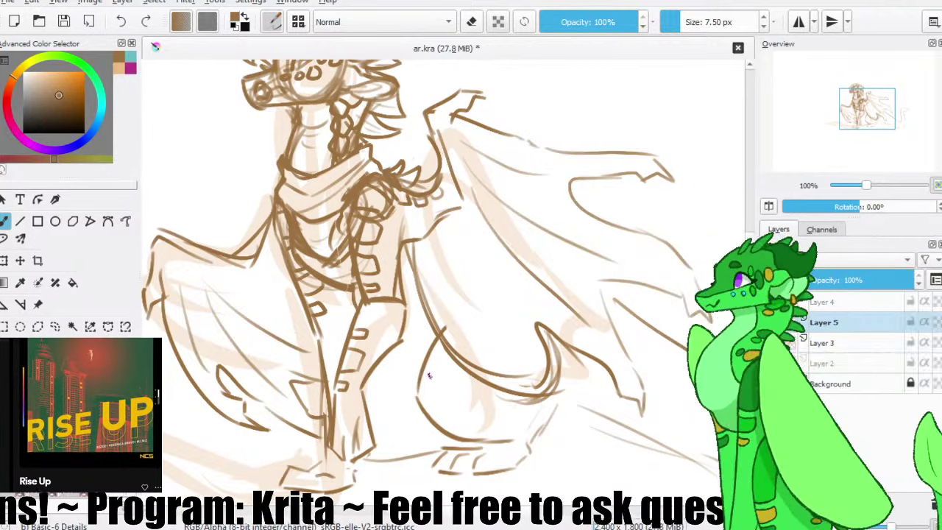
- Draw curved band and block stripe markings across the bent hind leg, reworking the strokes as needed, and save
drag(428, 387, 482, 382)
drag(432, 360, 448, 357)
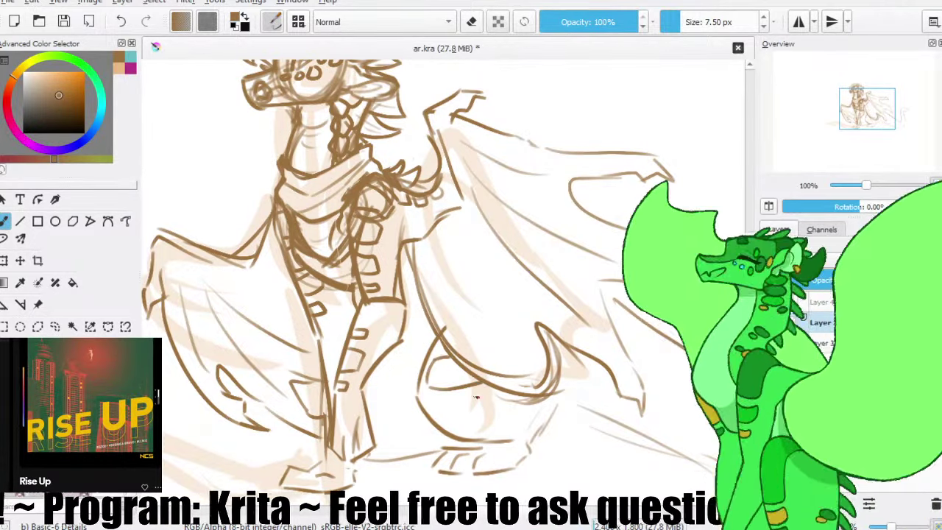
mouse_move(427, 398)
mouse_down()
mouse_move(486, 403)
mouse_move(468, 395)
mouse_move(488, 397)
mouse_move(491, 414)
mouse_move(468, 413)
mouse_move(469, 398)
mouse_move(486, 410)
mouse_move(445, 427)
mouse_move(487, 425)
mouse_up()
key(ctrl+z)
key(ctrl+z)
key(ctrl+z)
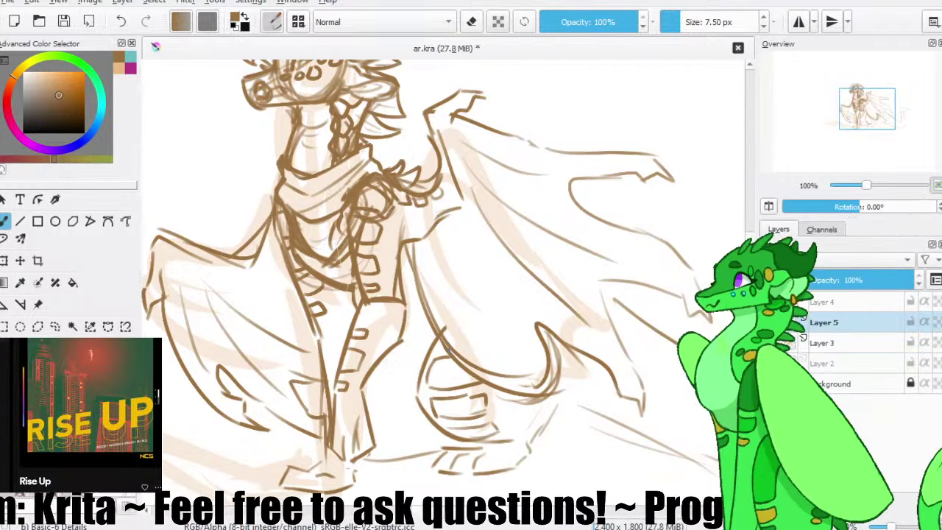
drag(441, 366, 445, 401)
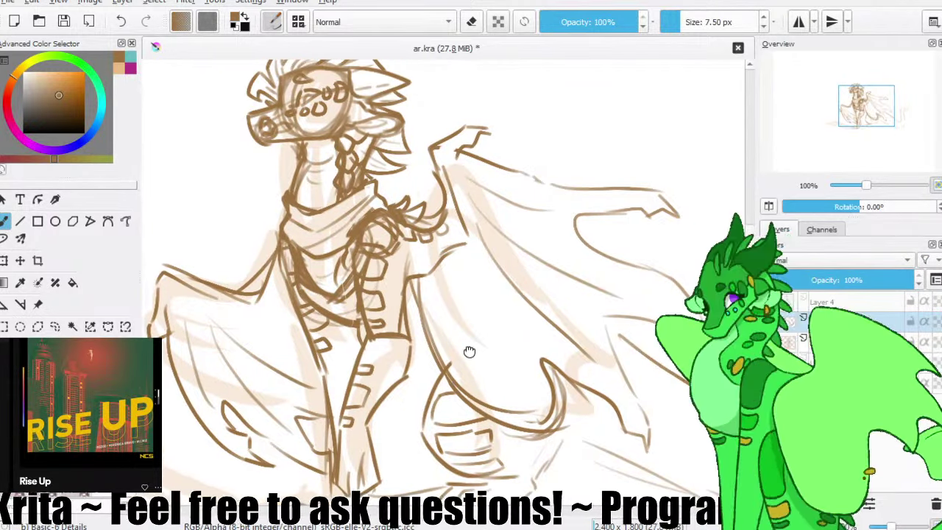
drag(468, 351, 446, 330)
click(64, 22)
- Mirror the canvas view and draw the tail's upper edge in darker strokes from the wing to the upturned bend
drag(492, 303, 435, 246)
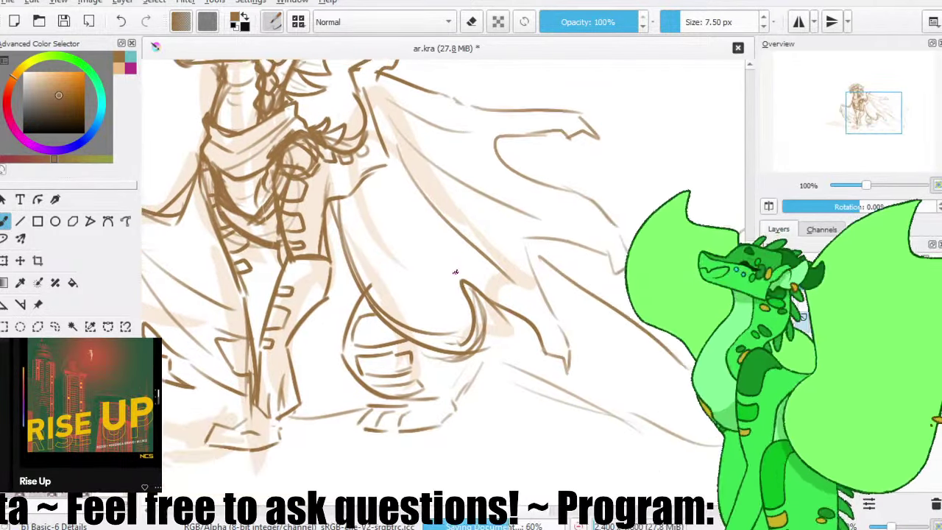
drag(545, 289, 487, 279)
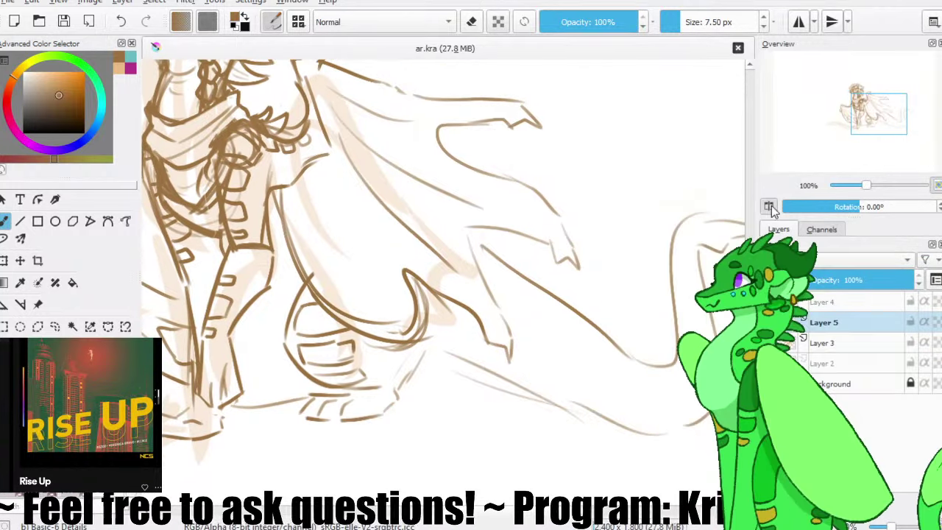
click(769, 207)
mouse_move(418, 278)
mouse_down()
mouse_move(445, 287)
mouse_move(390, 299)
mouse_up()
scroll(434, 292, down, 1)
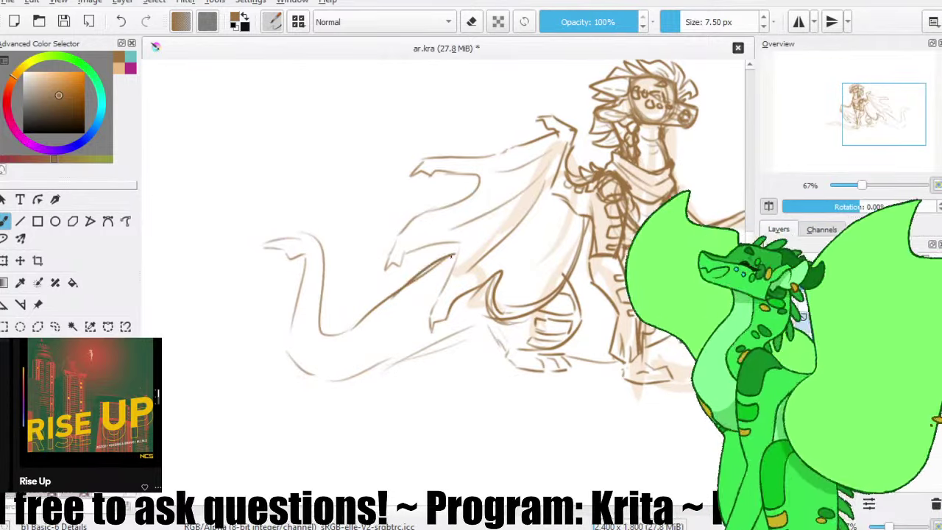
drag(457, 254, 367, 317)
drag(457, 251, 355, 328)
drag(397, 293, 340, 331)
mouse_move(375, 303)
mouse_down()
mouse_move(334, 331)
mouse_move(352, 320)
mouse_move(292, 340)
mouse_up()
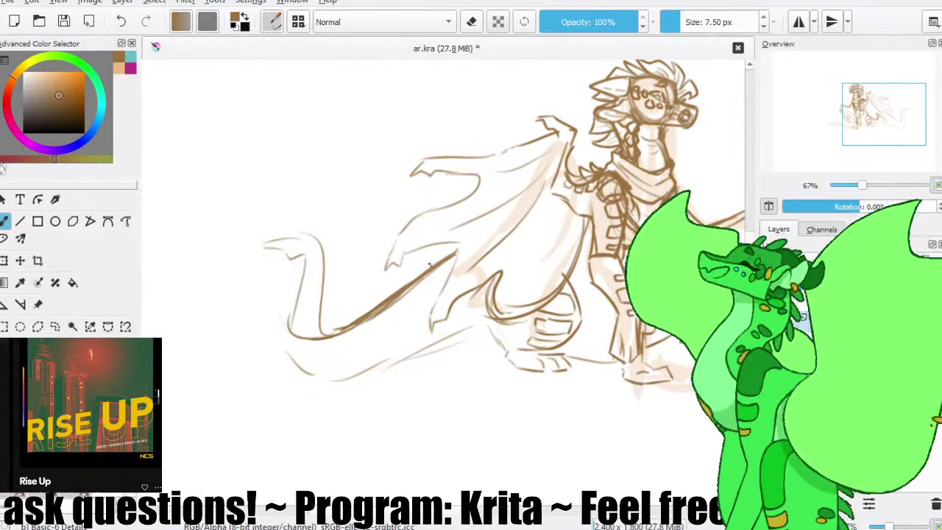
drag(435, 256, 414, 276)
- Clean up the tail's upper edge into a thinner line and draw spikes along it and around the bend
key(e)
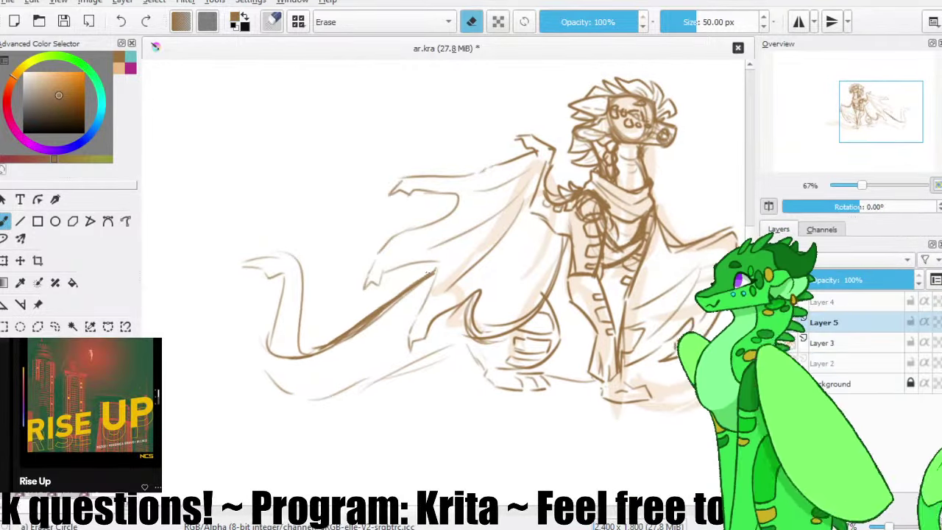
mouse_move(329, 335)
mouse_down()
mouse_move(398, 295)
mouse_move(345, 338)
mouse_up()
key(slash)
key(ctrl+z)
drag(436, 270, 330, 345)
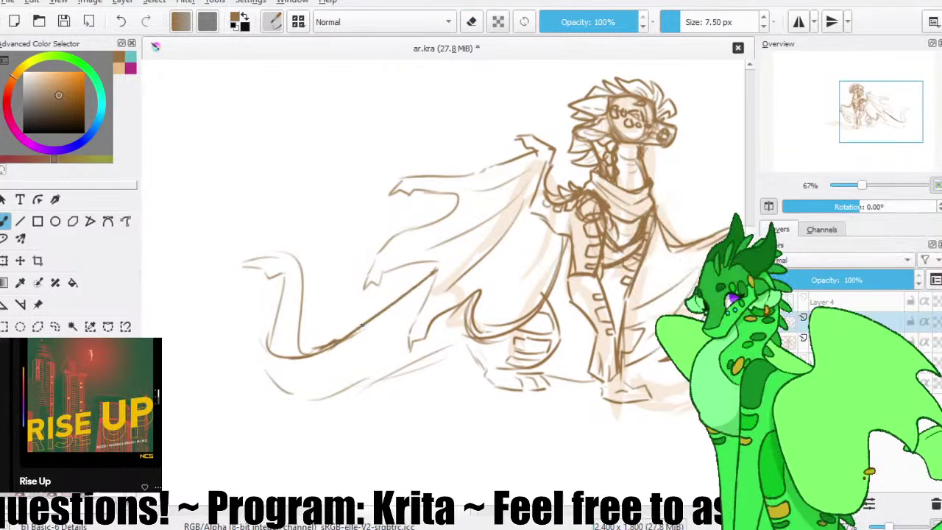
mouse_move(397, 301)
mouse_down()
mouse_move(317, 345)
mouse_move(372, 321)
mouse_up()
key(e)
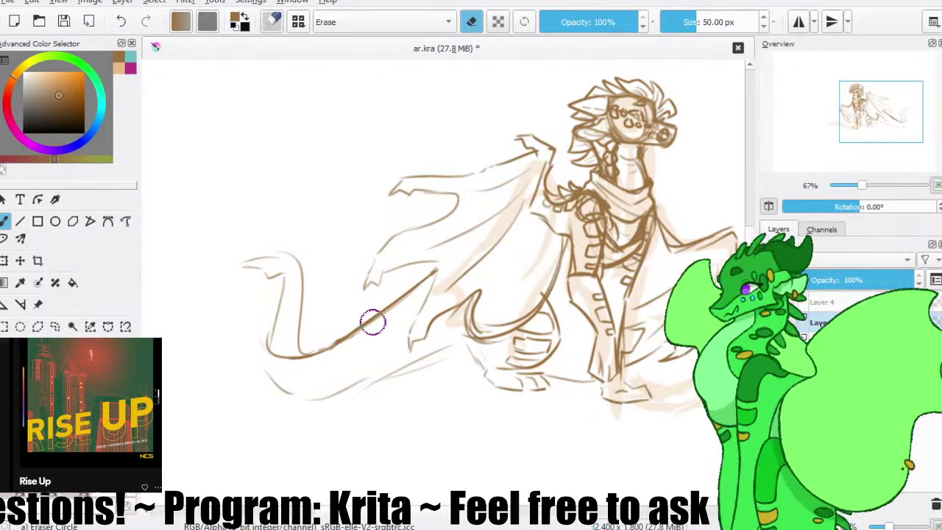
key(e)
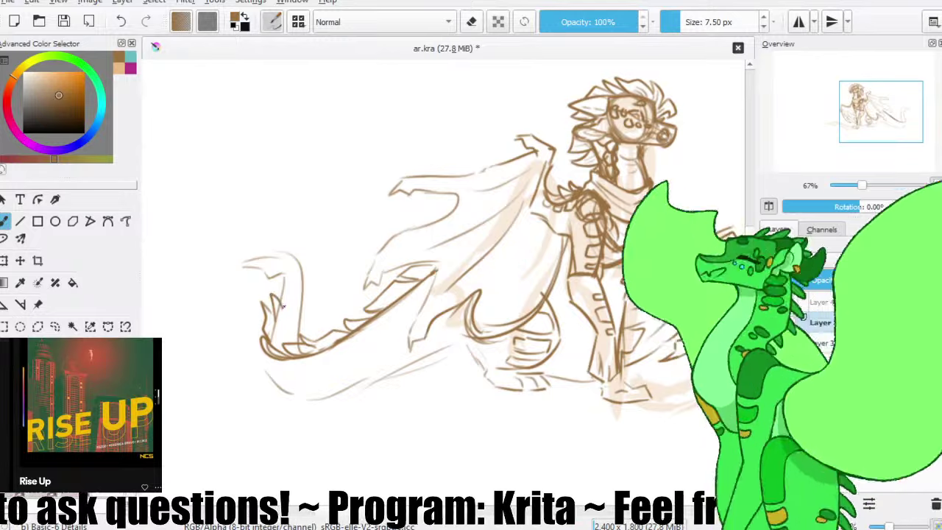
- Draw the spikes on the raised end of the tail and outline its pointed, hooked tip
mouse_move(281, 305)
mouse_down()
mouse_move(275, 336)
mouse_move(293, 267)
mouse_up()
key(ctrl+z)
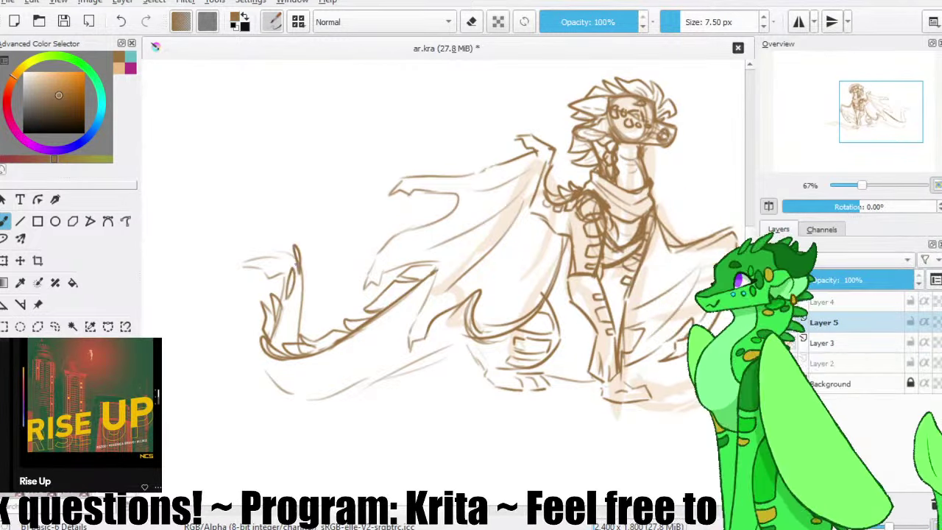
mouse_move(294, 259)
mouse_down()
mouse_move(267, 238)
mouse_move(283, 256)
mouse_up()
key(ctrl+z)
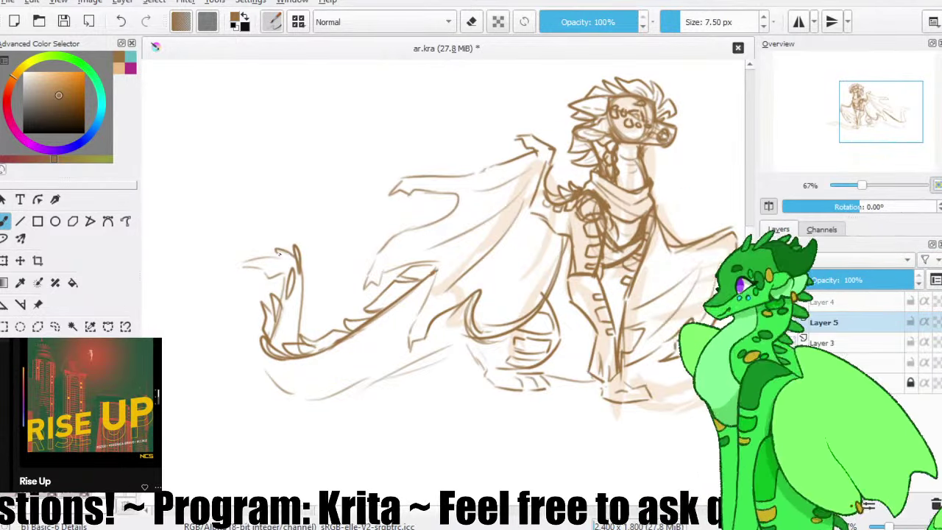
drag(294, 255, 269, 253)
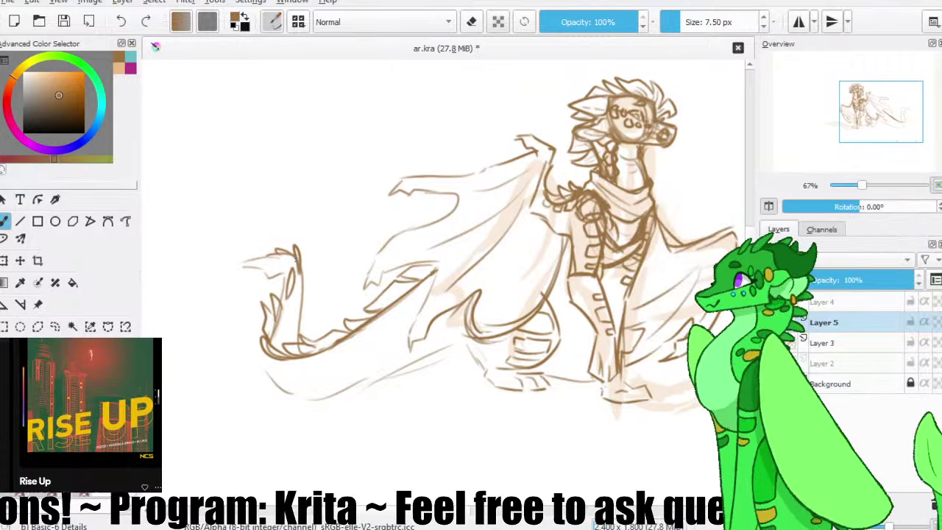
key(ctrl+z)
mouse_move(237, 266)
mouse_down()
mouse_move(275, 276)
mouse_move(246, 266)
mouse_move(264, 268)
mouse_move(259, 259)
mouse_move(256, 271)
mouse_move(269, 276)
mouse_move(237, 267)
mouse_move(283, 275)
mouse_move(275, 304)
mouse_move(303, 273)
mouse_move(298, 331)
mouse_up()
key(ctrl+z)
key(ctrl+z)
- Draw the inner line of the raised tail end and the long lower edge of the tail around the bend
drag(300, 296, 295, 345)
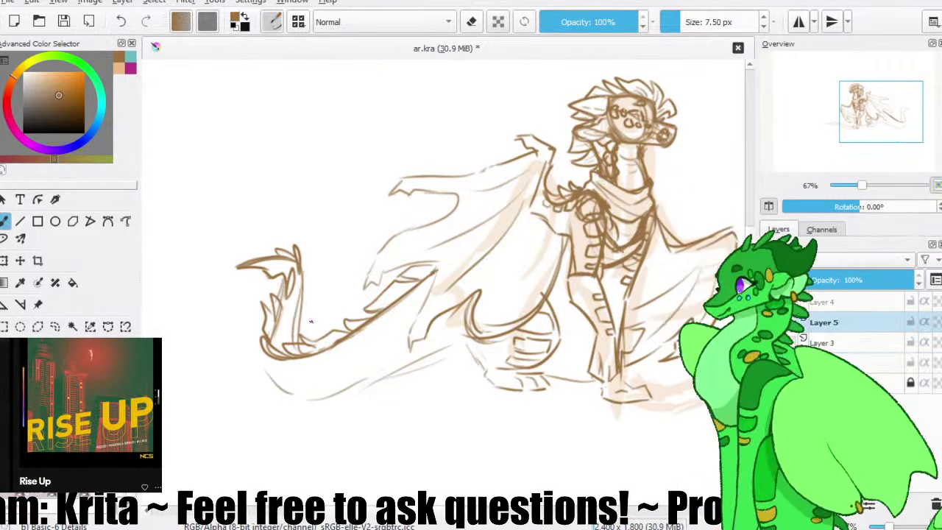
key(ctrl+z)
drag(301, 297, 297, 340)
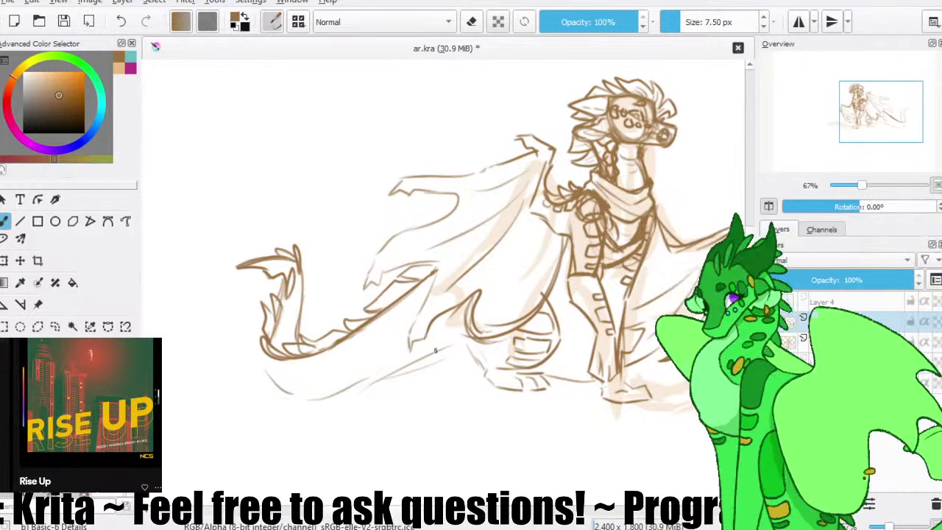
drag(470, 337, 318, 394)
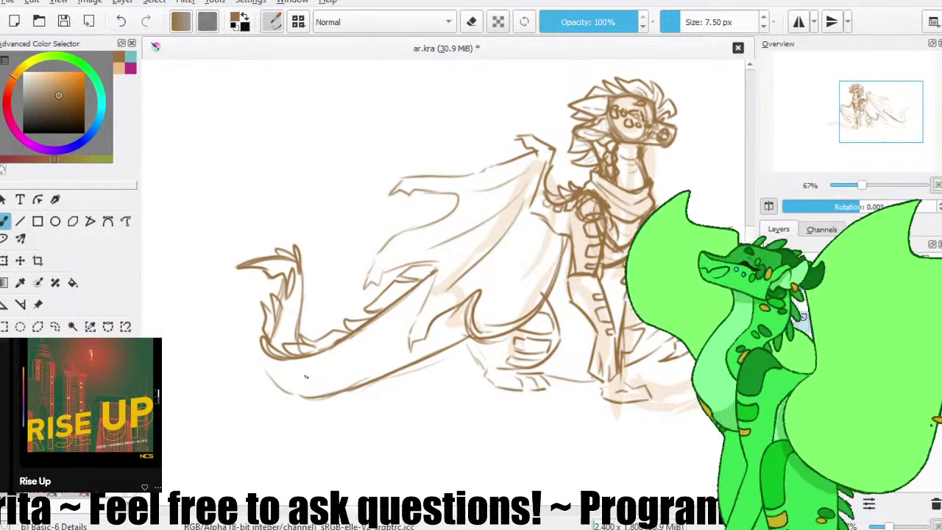
mouse_move(264, 352)
mouse_down()
mouse_move(272, 381)
mouse_move(327, 397)
mouse_up()
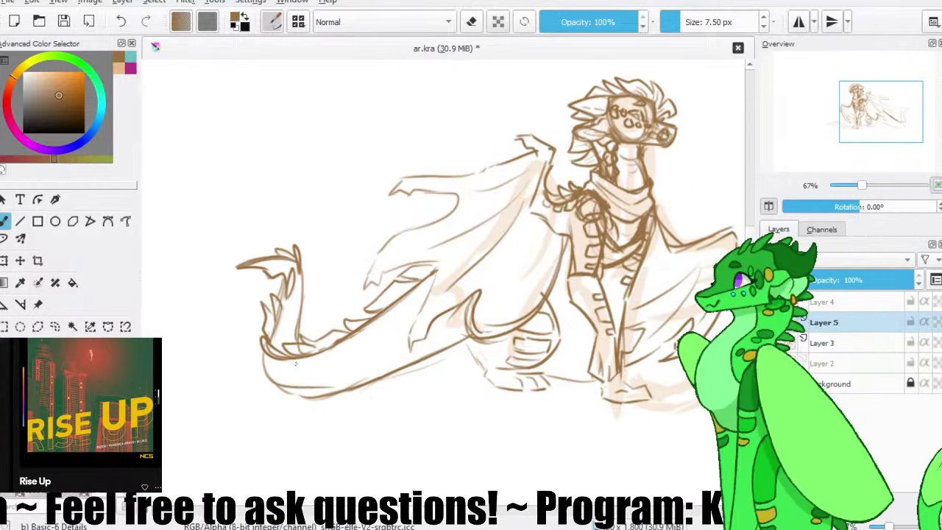
- Redraw the lower outline of the tail's curve near its upturned tip
key(ctrl+z)
drag(263, 353, 334, 389)
key(ctrl+z)
mouse_move(264, 352)
mouse_down()
mouse_move(331, 387)
mouse_move(264, 339)
mouse_up()
key(ctrl+z)
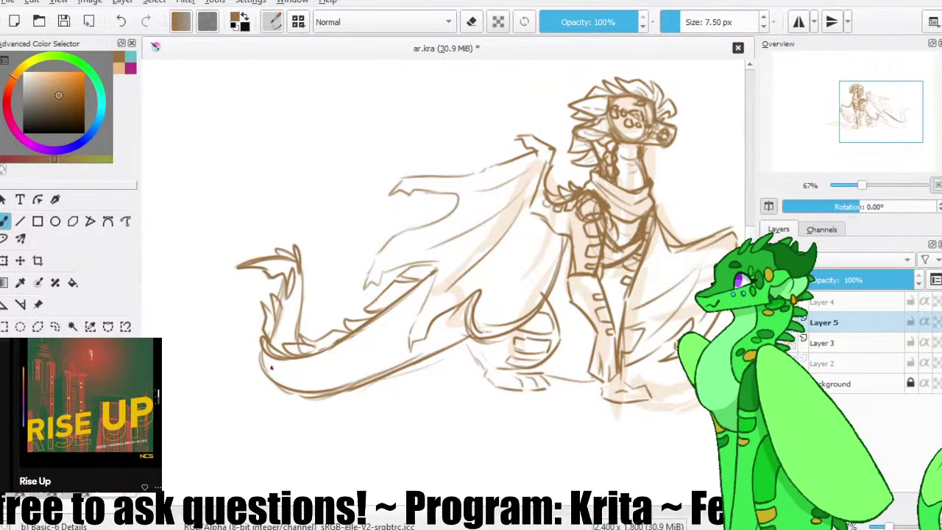
drag(271, 369, 396, 359)
key(ctrl+z)
mouse_move(292, 386)
mouse_down()
mouse_move(416, 353)
mouse_move(361, 368)
mouse_move(389, 353)
mouse_up()
key(ctrl+z)
key(ctrl+z)
drag(274, 366, 393, 353)
key(ctrl+z)
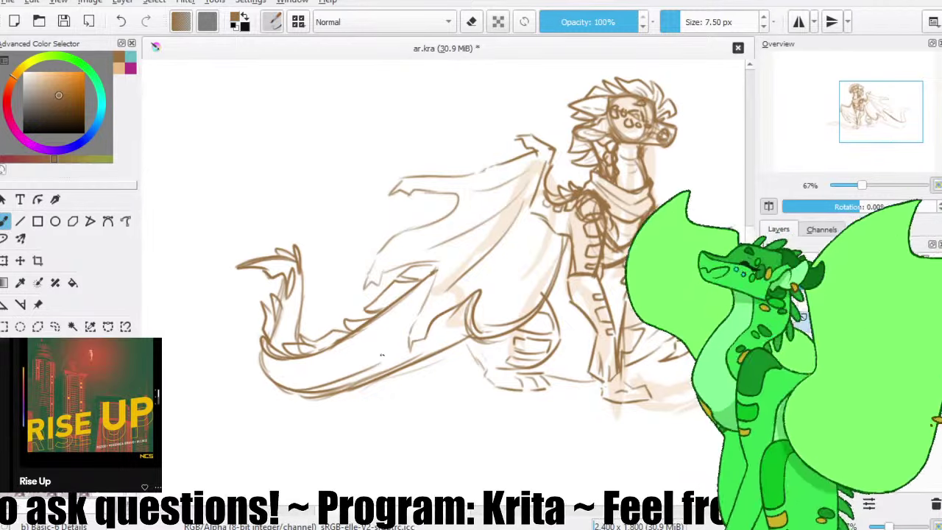
- Sketch jagged belly plates along the tail's underside and curved scale lines across the tail
drag(421, 341, 459, 315)
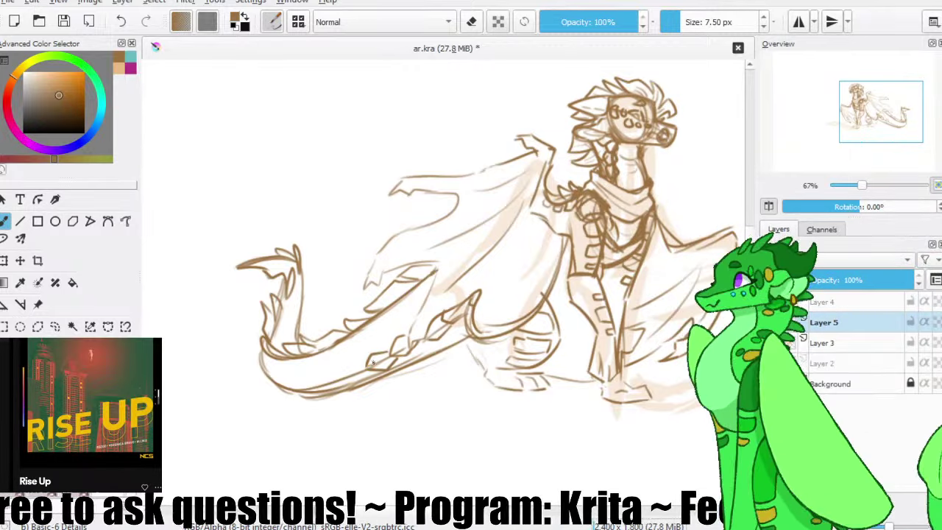
mouse_move(366, 363)
mouse_down()
mouse_move(345, 380)
mouse_move(318, 390)
mouse_up()
key(ctrl+z)
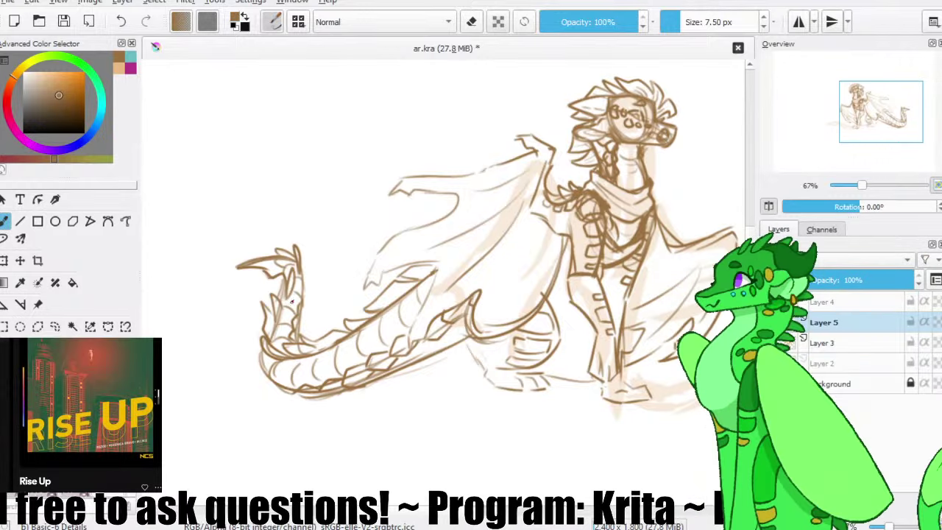
- Mirror the canvas view and darken the upper edge of the large wing
drag(543, 246, 504, 252)
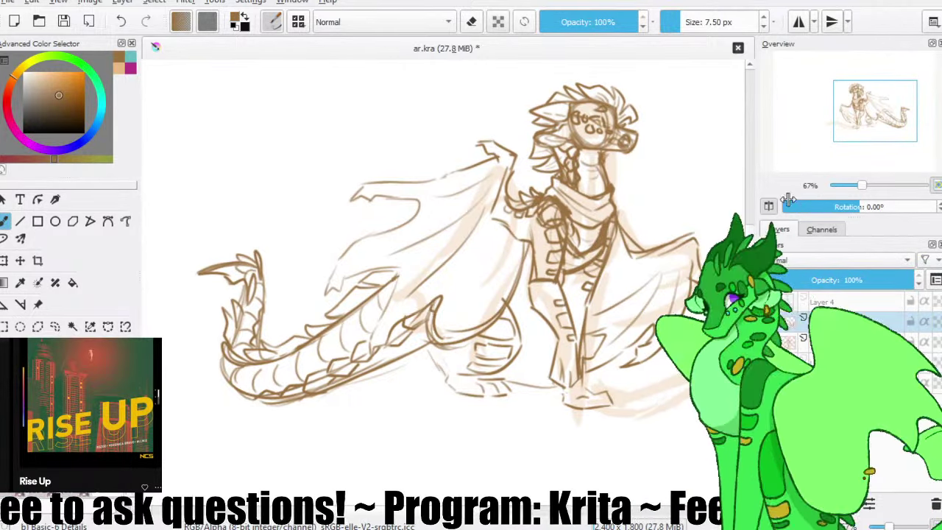
key(m)
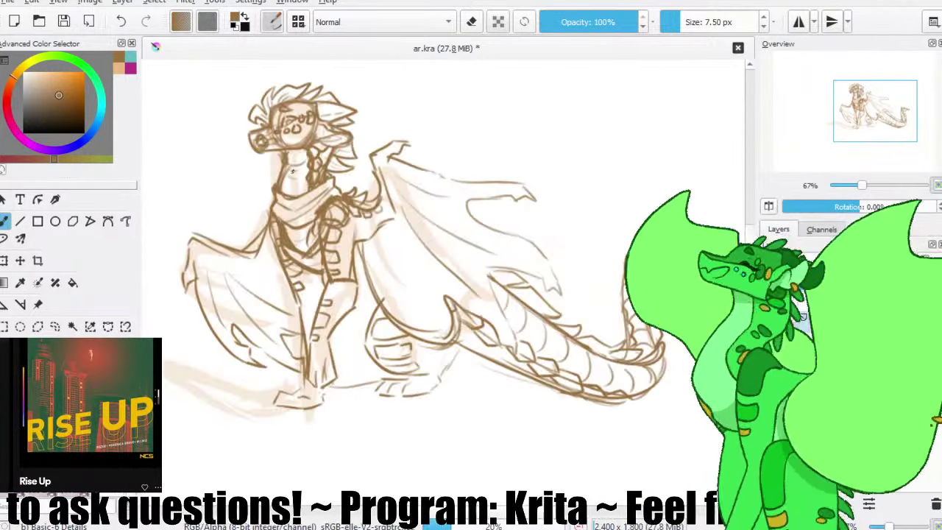
drag(571, 320, 583, 325)
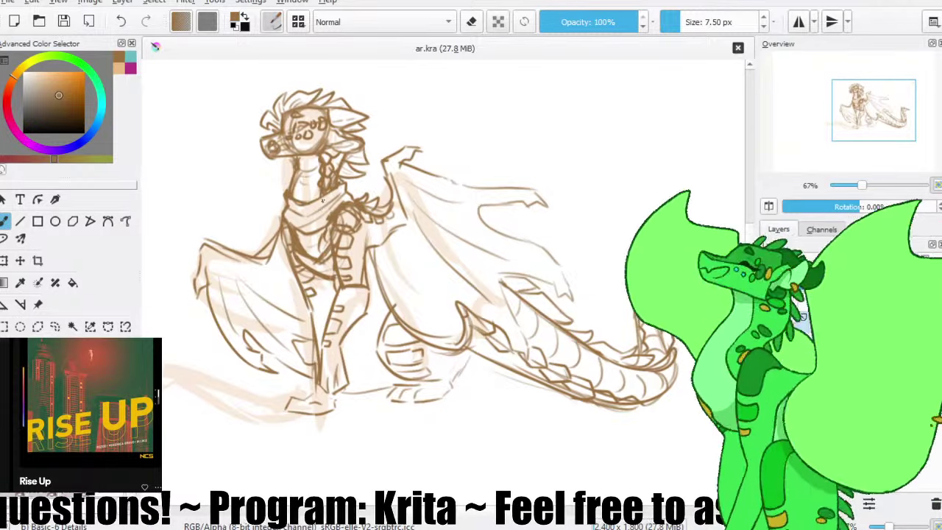
drag(442, 178, 482, 187)
key(ctrl+z)
key(ctrl+z)
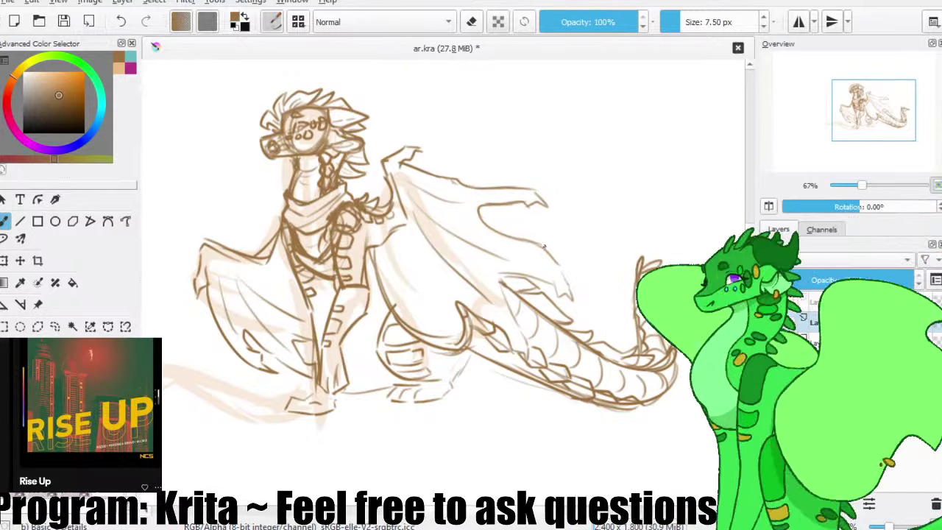
- Clean up and redraw the large wing's trailing edge down to its lower clawed tip, and save the file
key(e)
mouse_move(515, 245)
mouse_down()
mouse_move(540, 241)
mouse_move(516, 232)
mouse_move(563, 242)
mouse_move(489, 230)
mouse_move(482, 206)
mouse_move(546, 245)
mouse_up()
key(e)
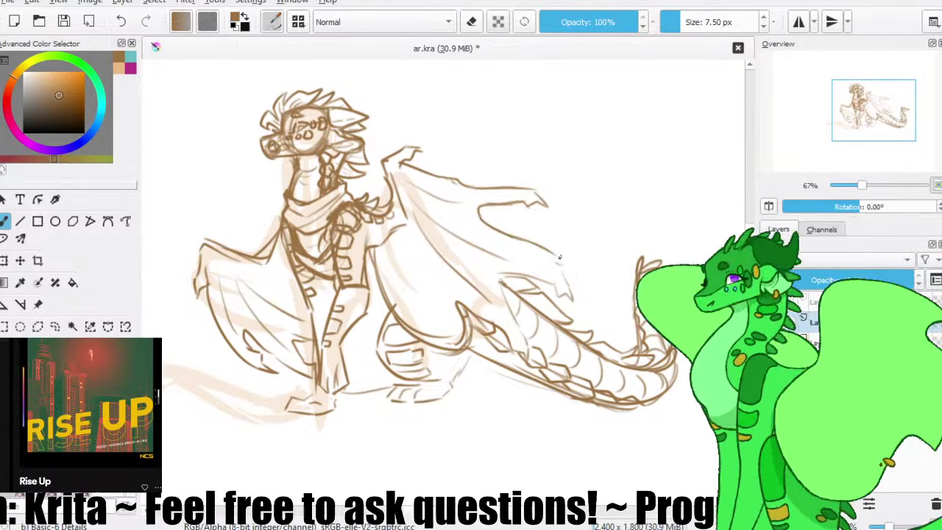
key(ctrl+z)
mouse_move(525, 241)
mouse_down()
mouse_move(573, 297)
mouse_move(562, 270)
mouse_move(578, 309)
mouse_up()
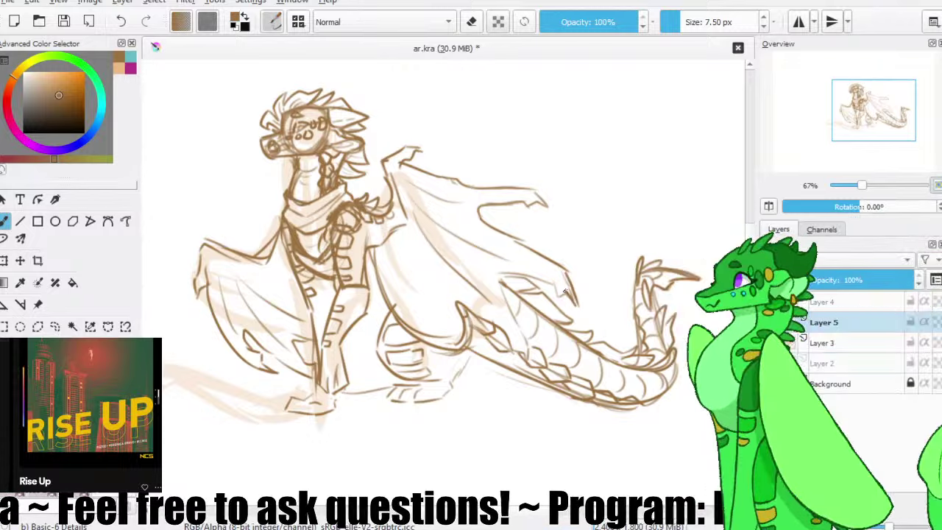
click(64, 22)
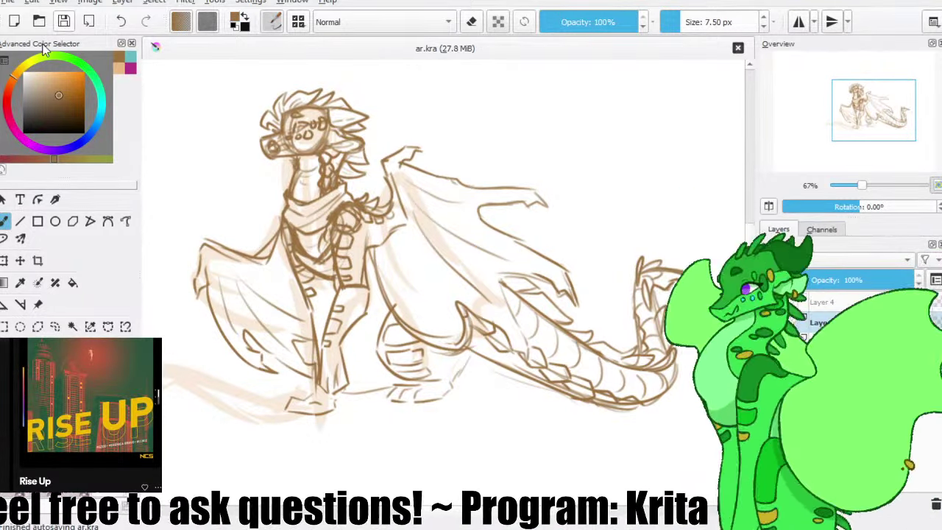
- Set the brush colour to a more saturated teal, and show and select Layer 4 with the second figure's pose
drag(379, 256, 391, 257)
click(130, 63)
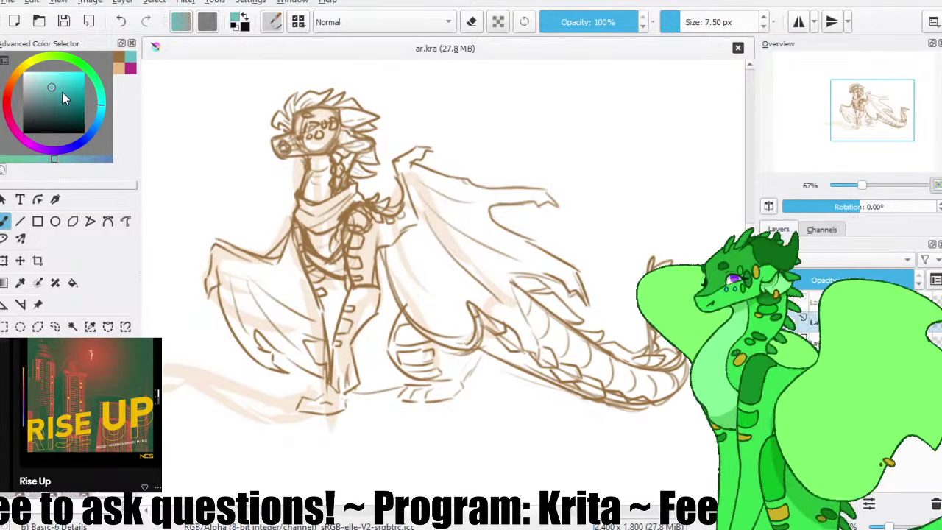
click(69, 101)
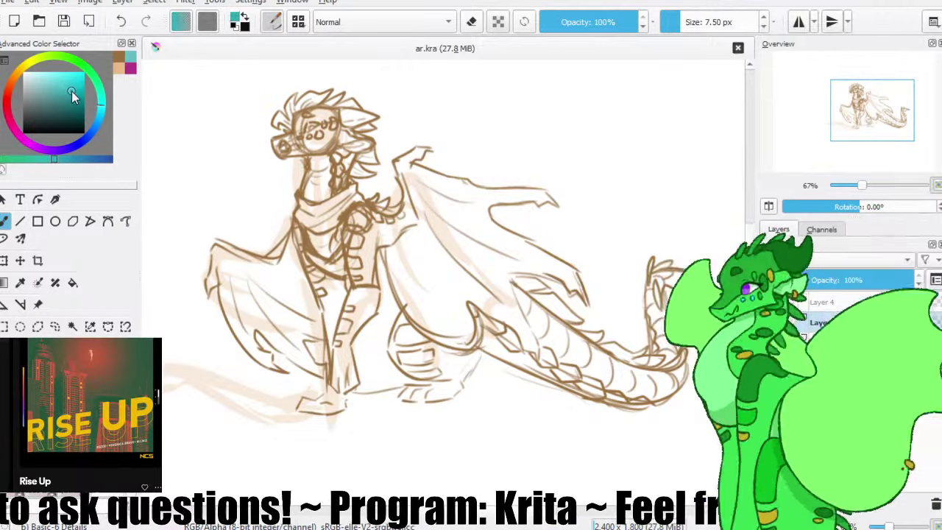
click(70, 90)
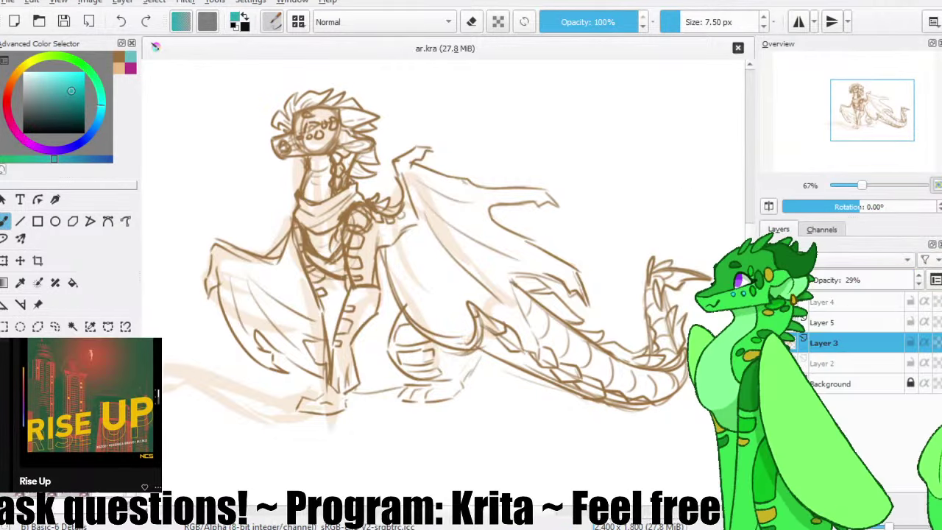
click(769, 301)
click(826, 303)
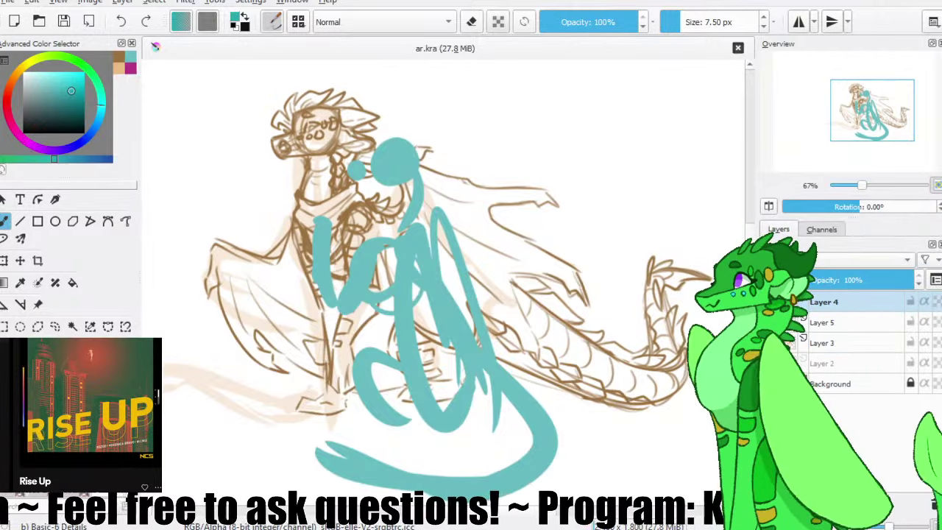
- Lower the opacity of Layer 5 and Layer 4, add a new paint layer on top, and save the file
click(819, 329)
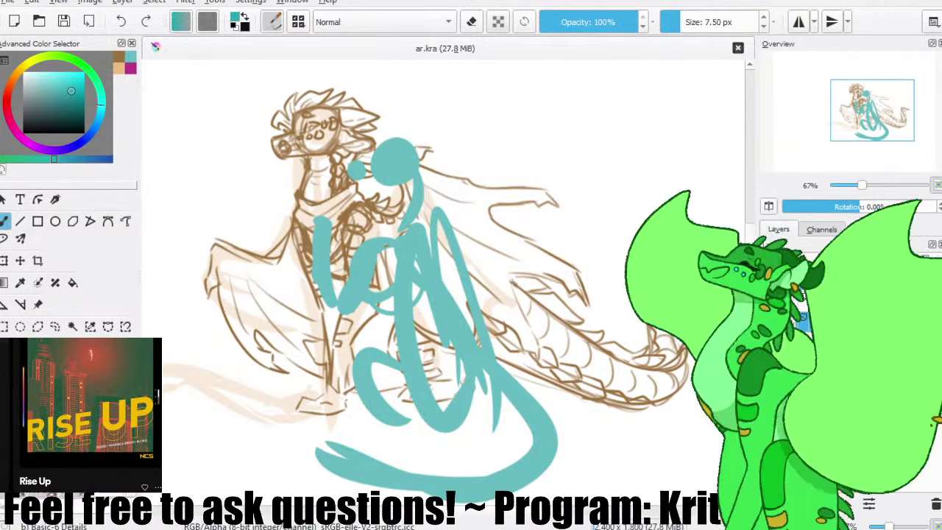
click(833, 274)
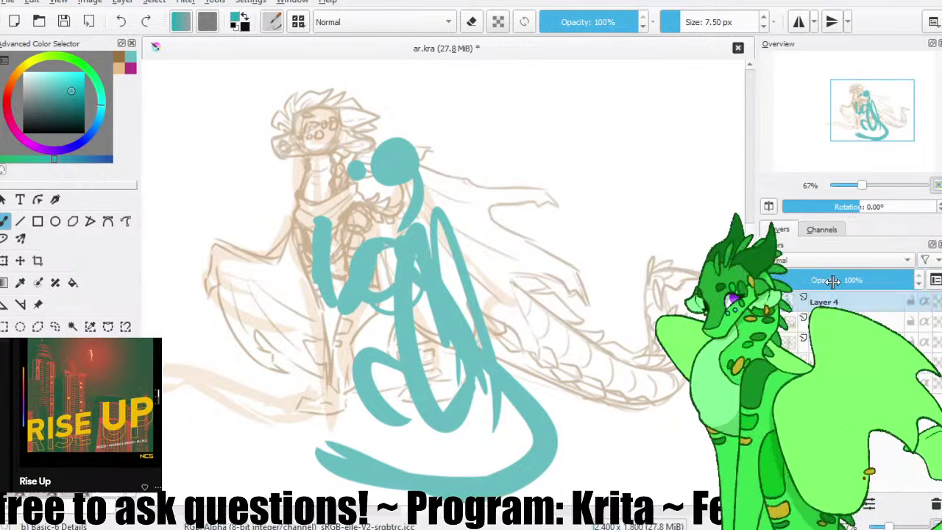
click(831, 279)
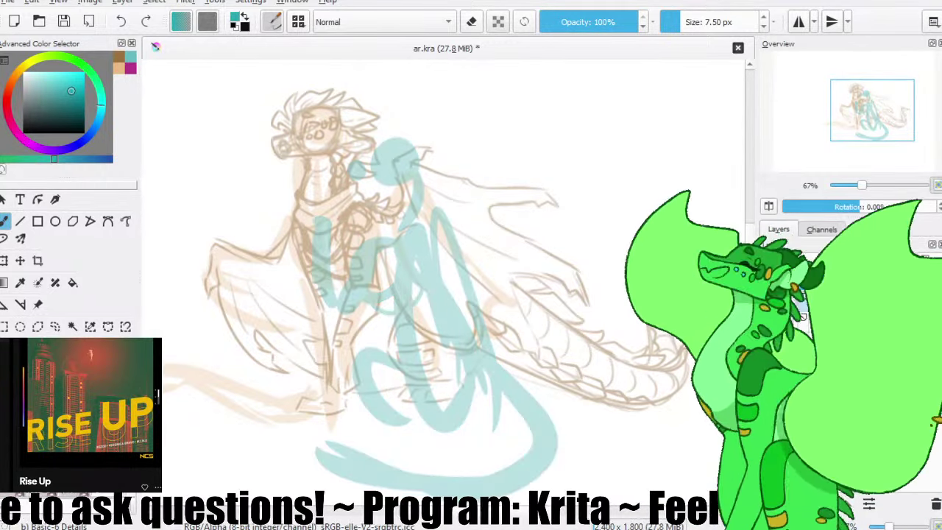
key(Insert)
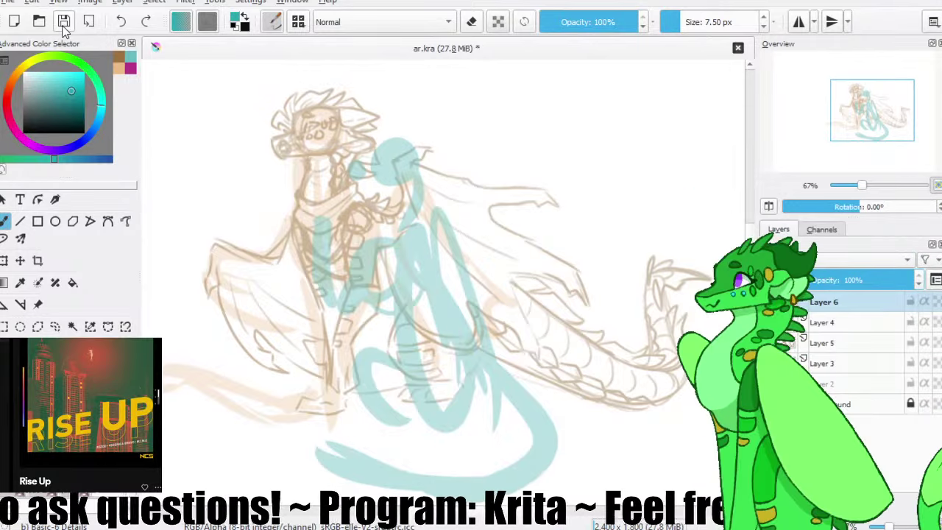
click(64, 22)
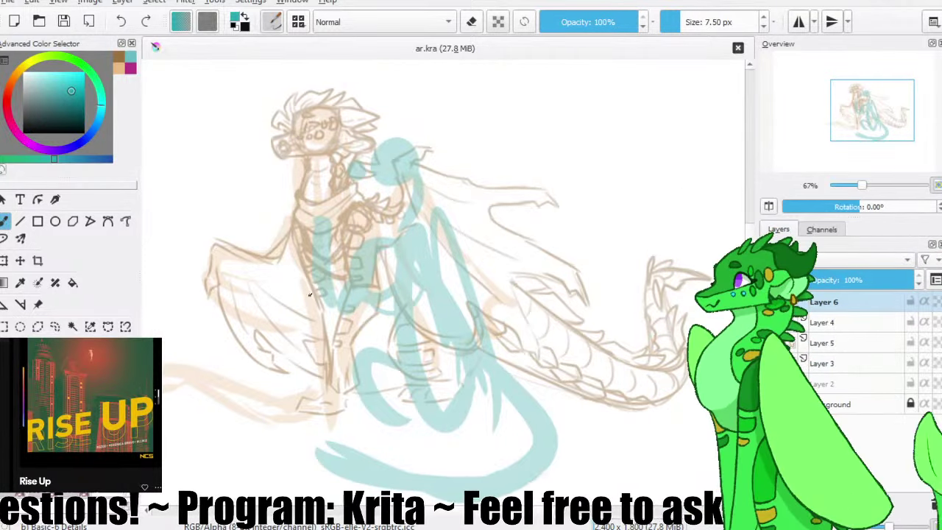
- Fade Layers 3, 4 and 5 further, with Layer 5 at 9% opacity, reselect Layer 6, and save the file
key(plus)
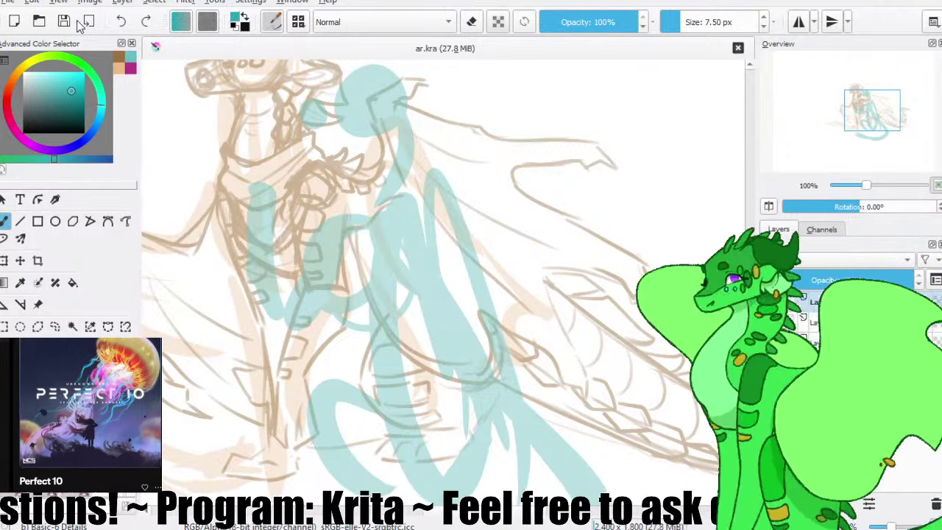
drag(391, 115, 412, 130)
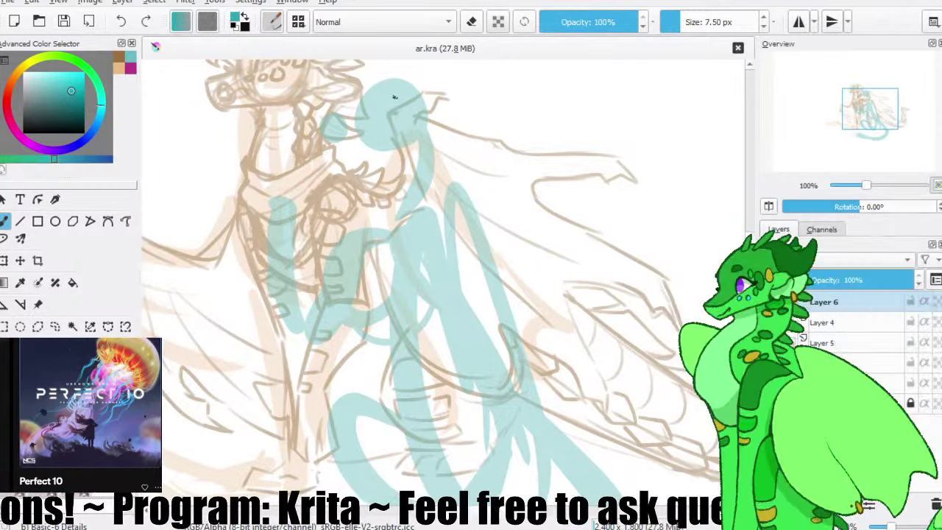
click(823, 343)
click(812, 280)
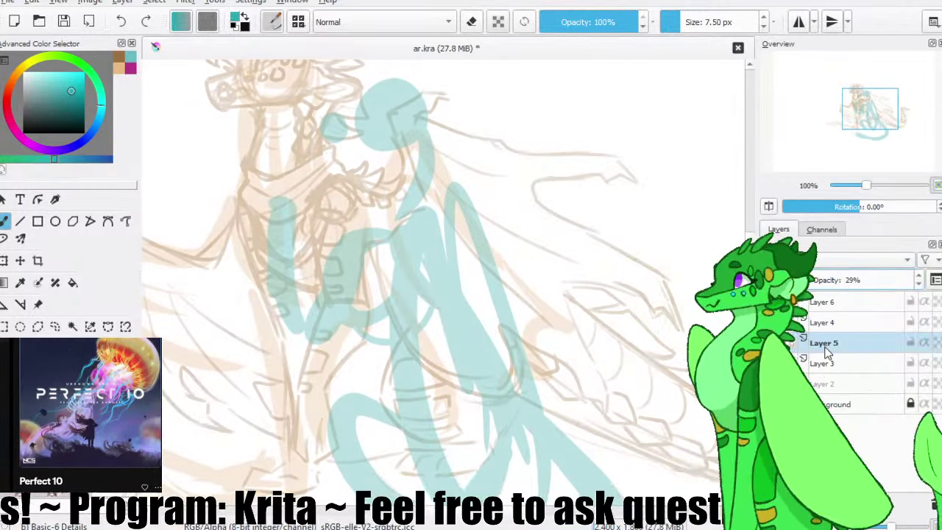
click(824, 361)
click(808, 302)
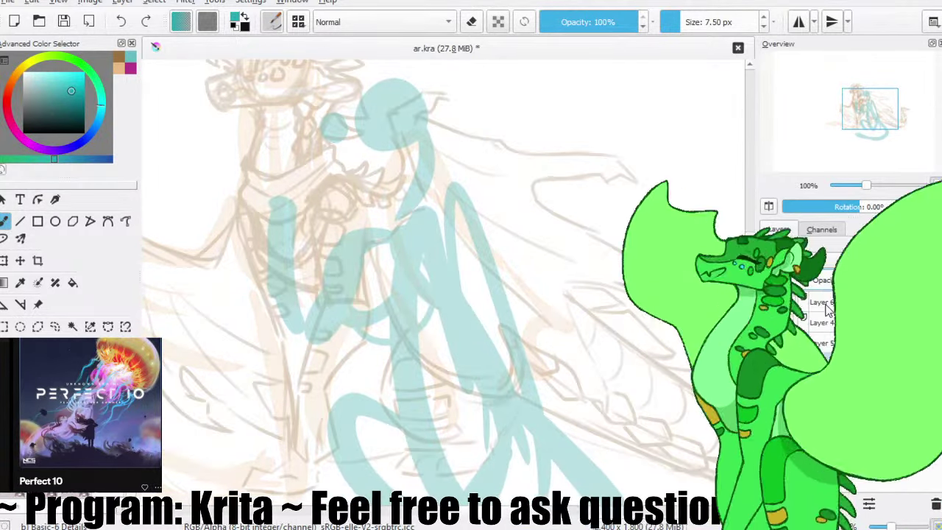
click(818, 343)
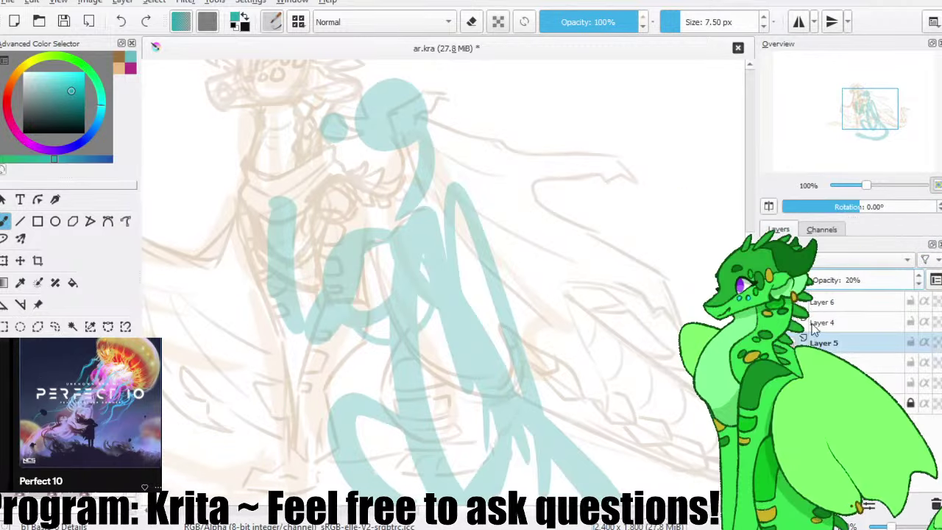
click(777, 281)
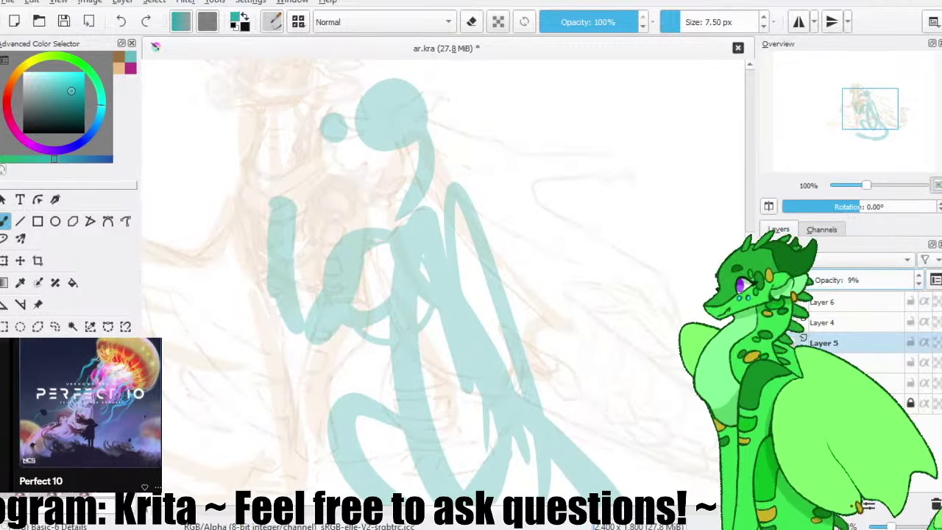
click(823, 320)
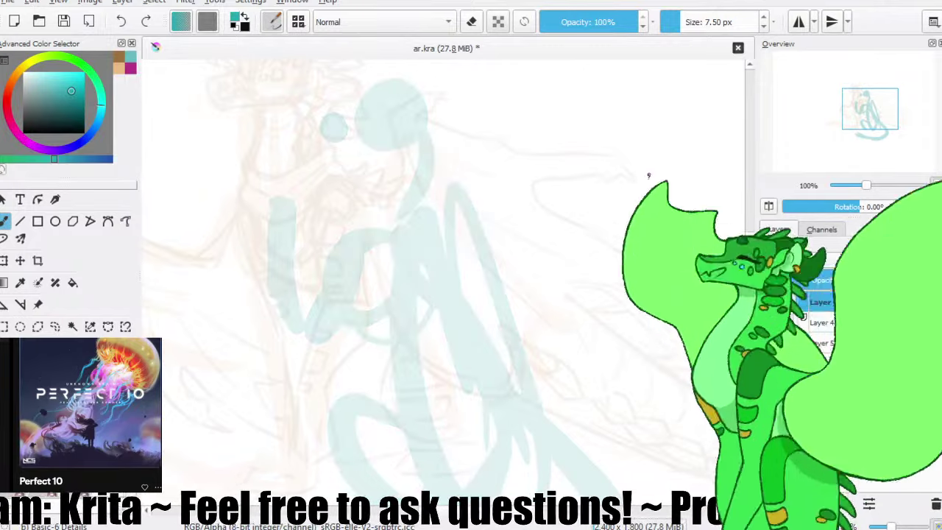
click(64, 21)
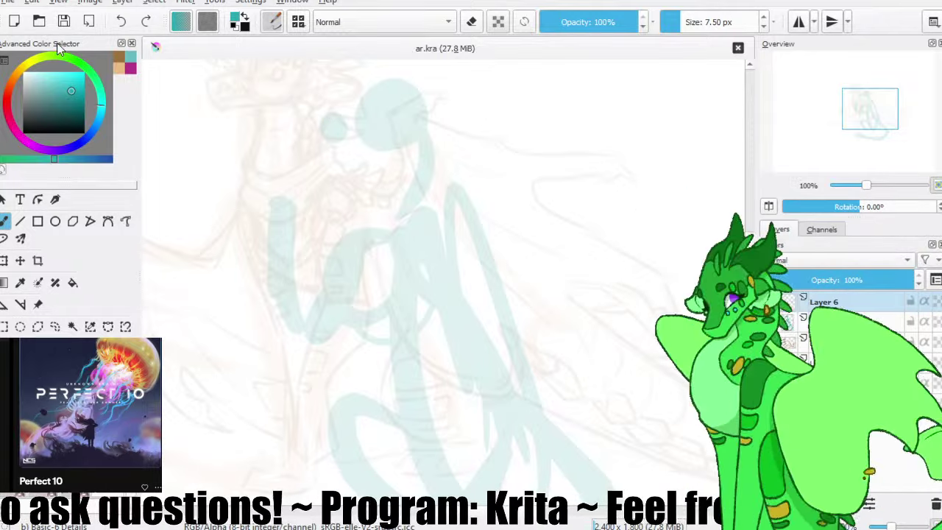
- Outline the second figure's head circle and smaller snout circle in teal on Layer 6, saving the file between them
scroll(352, 153, up, 1)
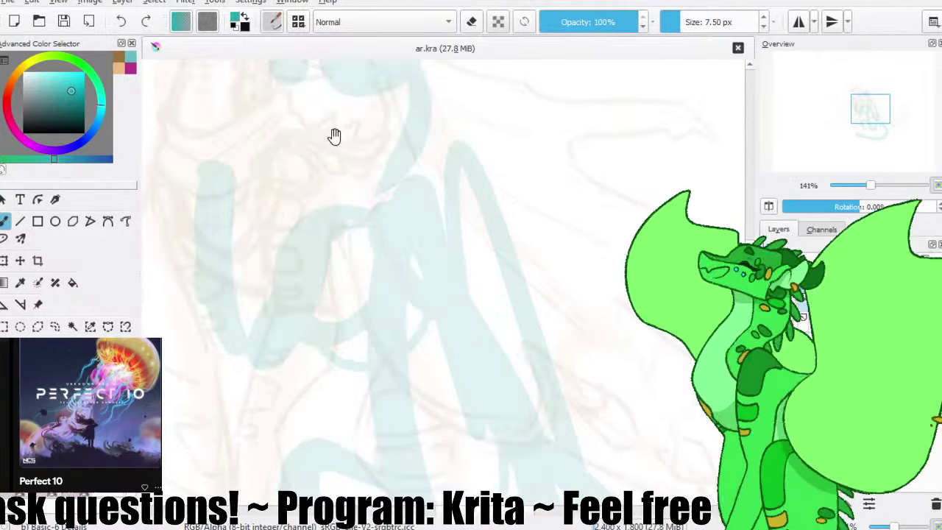
drag(333, 137, 334, 166)
mouse_move(446, 105)
mouse_down()
mouse_move(455, 160)
mouse_move(408, 180)
mouse_move(452, 150)
mouse_move(427, 167)
mouse_move(438, 95)
mouse_up()
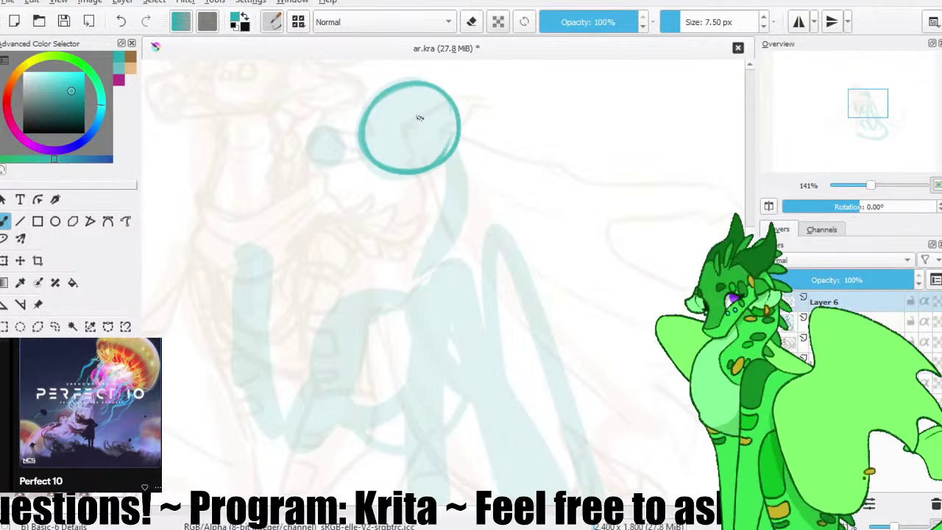
click(63, 21)
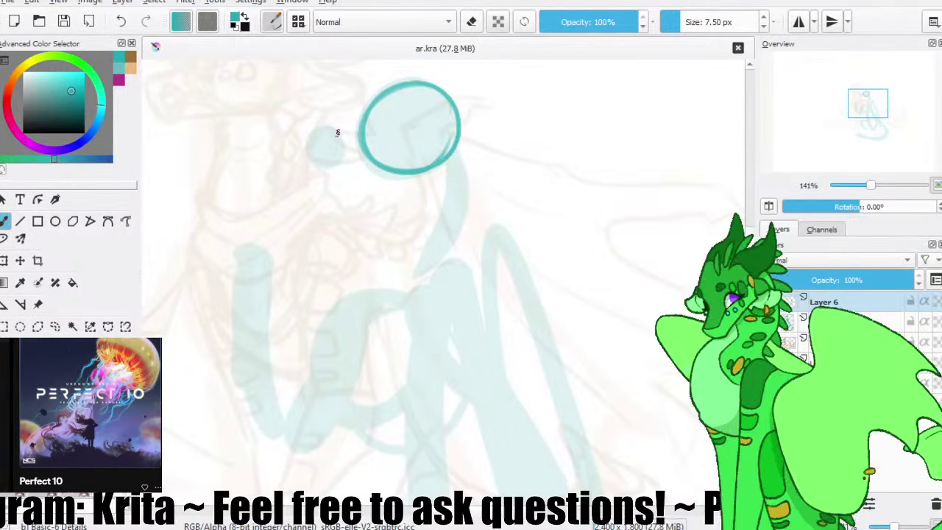
mouse_move(337, 133)
mouse_down()
mouse_move(352, 156)
mouse_move(351, 178)
mouse_move(368, 182)
mouse_up()
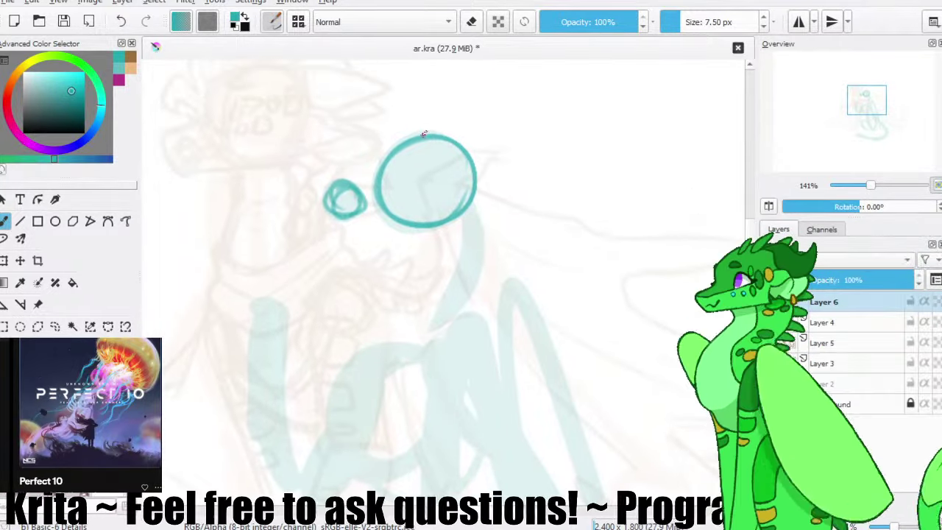
- Sketch the forehead, brow and snout contours around the second figure's head and snout circles
mouse_move(424, 134)
mouse_down()
mouse_move(377, 147)
mouse_move(372, 184)
mouse_move(323, 180)
mouse_move(360, 180)
mouse_move(335, 192)
mouse_move(361, 221)
mouse_up()
key(ctrl+z)
mouse_move(331, 189)
mouse_down()
mouse_move(348, 228)
mouse_move(437, 223)
mouse_up()
key(ctrl+z)
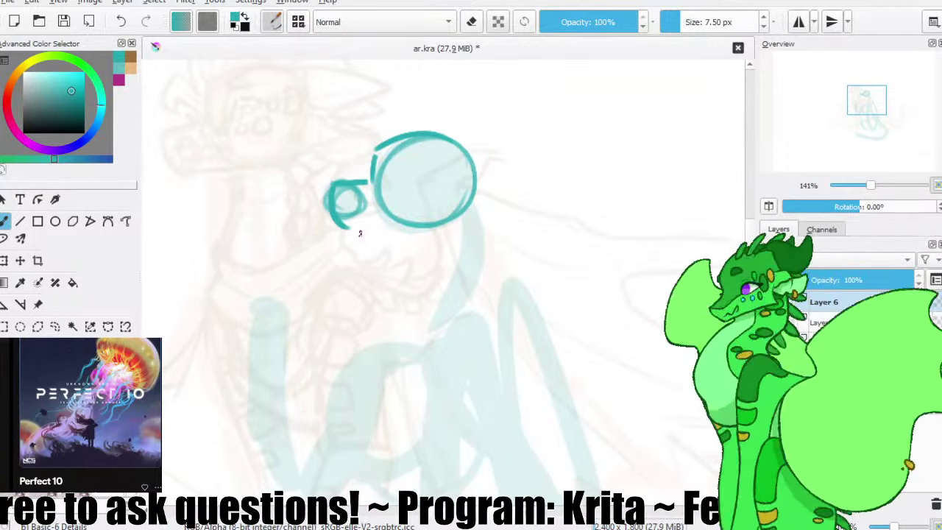
- Try several lower jaw strokes beneath the snout and head circles, undoing them along with the existing snout contour
drag(354, 233, 434, 233)
key(ctrl+z)
key(ctrl+z)
drag(353, 233, 427, 233)
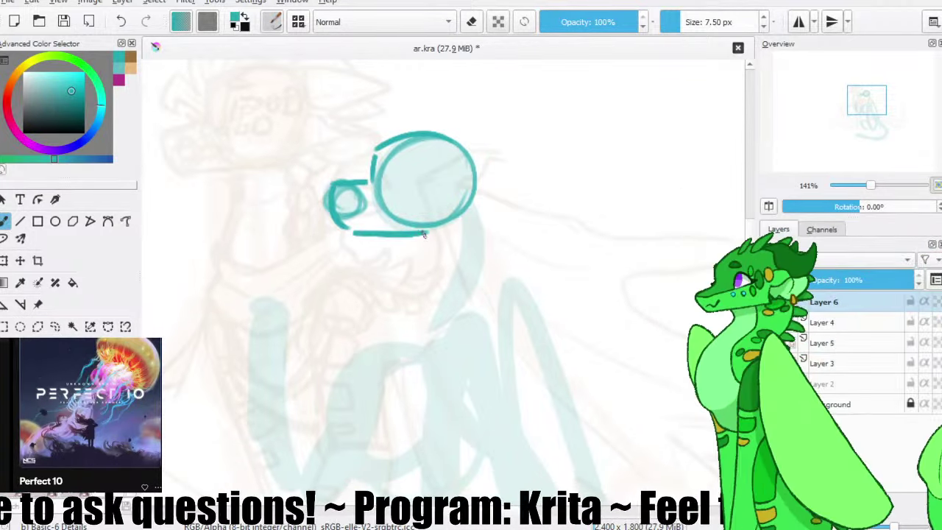
key(ctrl+z)
drag(353, 230, 434, 235)
key(ctrl+z)
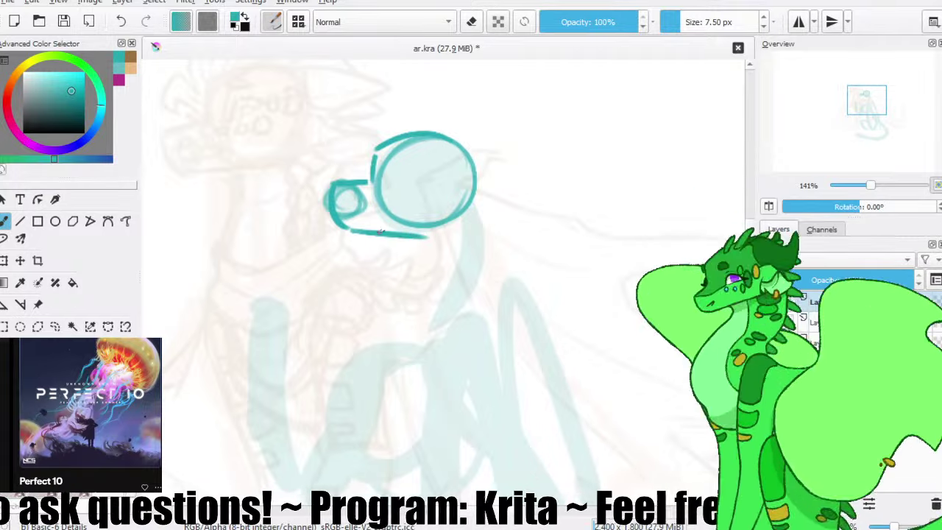
key(ctrl+z)
drag(359, 233, 431, 228)
key(ctrl+z)
key(ctrl+z)
key(ctrl+z)
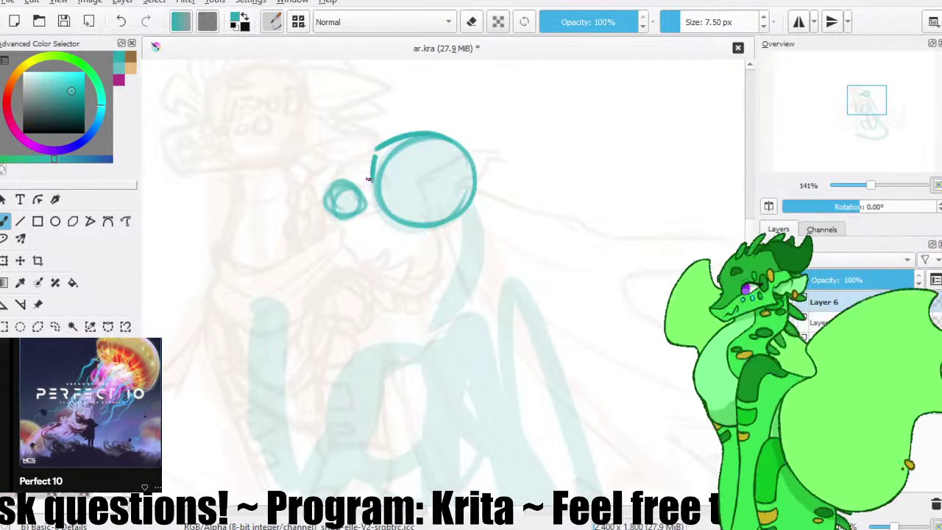
- Redraw the snout bridge, snout front and lower jaw around to the back of the head circle, and save the file
mouse_move(371, 180)
mouse_down()
mouse_move(334, 192)
mouse_move(333, 203)
mouse_move(353, 212)
mouse_move(331, 197)
mouse_move(350, 218)
mouse_move(345, 226)
mouse_move(429, 234)
mouse_move(468, 206)
mouse_up()
key(ctrl+z)
key(ctrl+z)
key(ctrl+z)
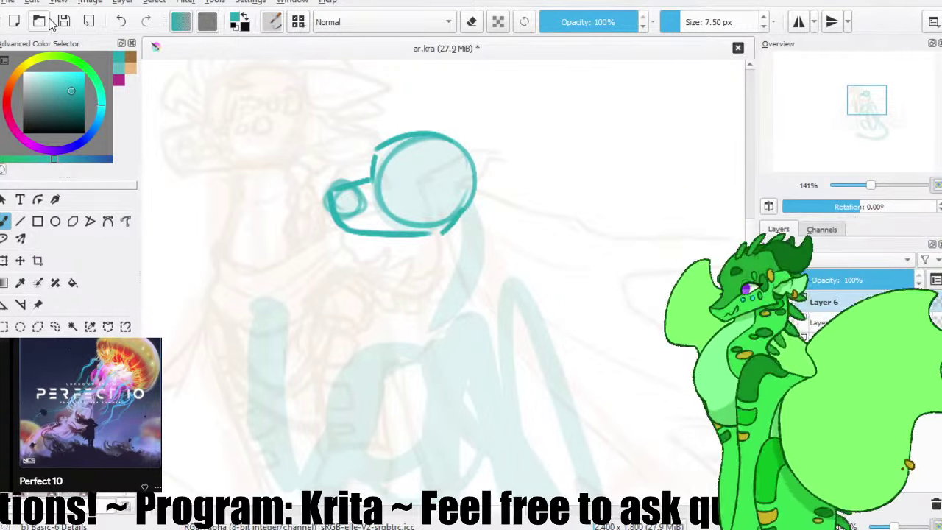
click(64, 21)
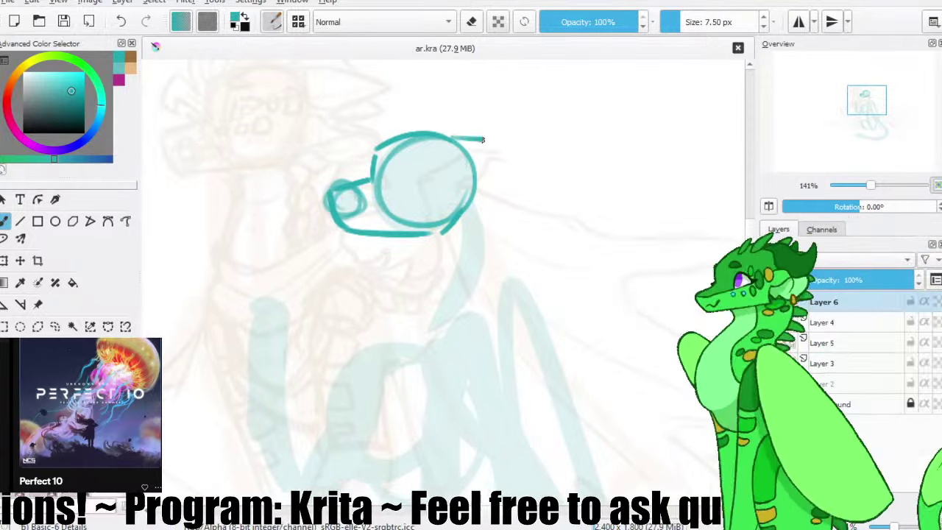
- Sketch the horn's upper edge extending back from the head circle with a V-shaped notch, trying out several tip curves
drag(457, 137, 517, 132)
key(ctrl+z)
mouse_move(458, 137)
mouse_down()
mouse_move(511, 138)
mouse_move(525, 169)
mouse_up()
mouse_move(527, 172)
mouse_down()
mouse_move(557, 147)
mouse_move(558, 175)
mouse_move(562, 145)
mouse_move(566, 168)
mouse_up()
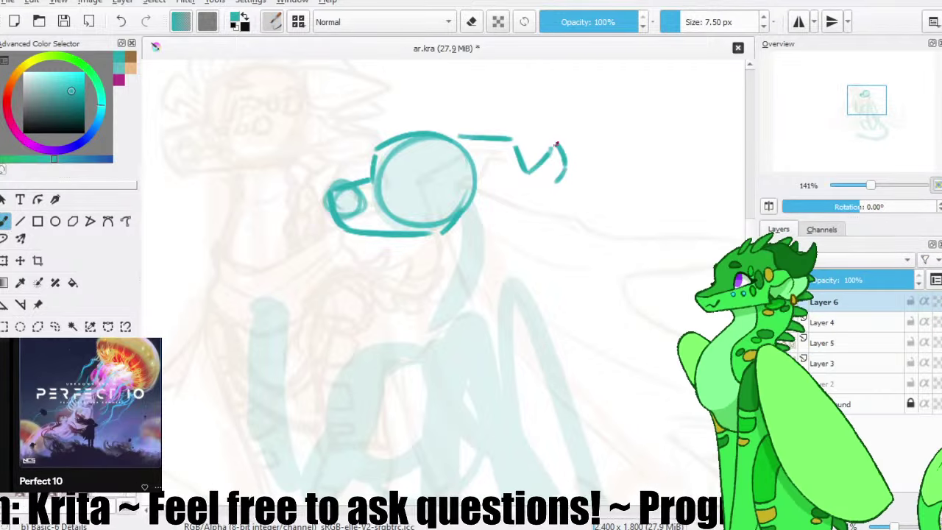
key(ctrl+z)
drag(565, 169, 554, 186)
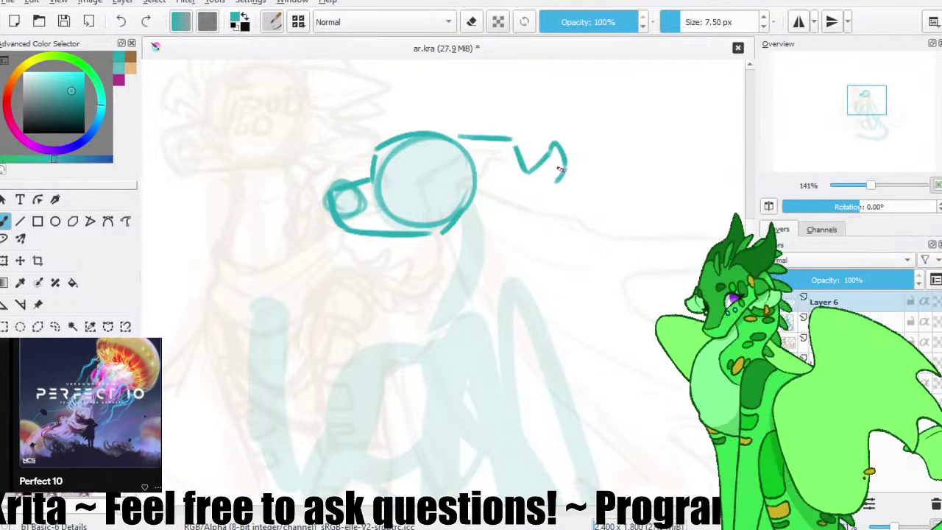
key(ctrl+z)
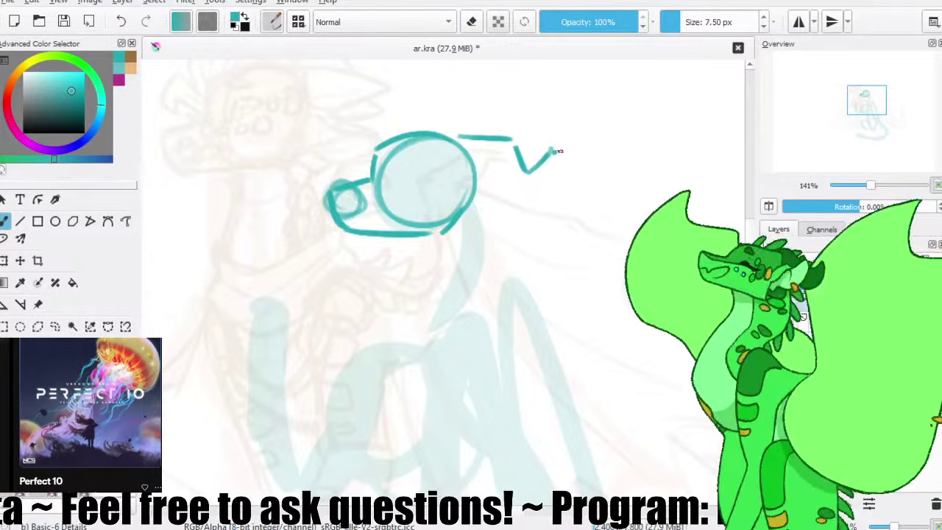
mouse_move(560, 154)
mouse_down()
mouse_move(563, 174)
mouse_move(532, 206)
mouse_up()
key(ctrl+z)
key(ctrl+z)
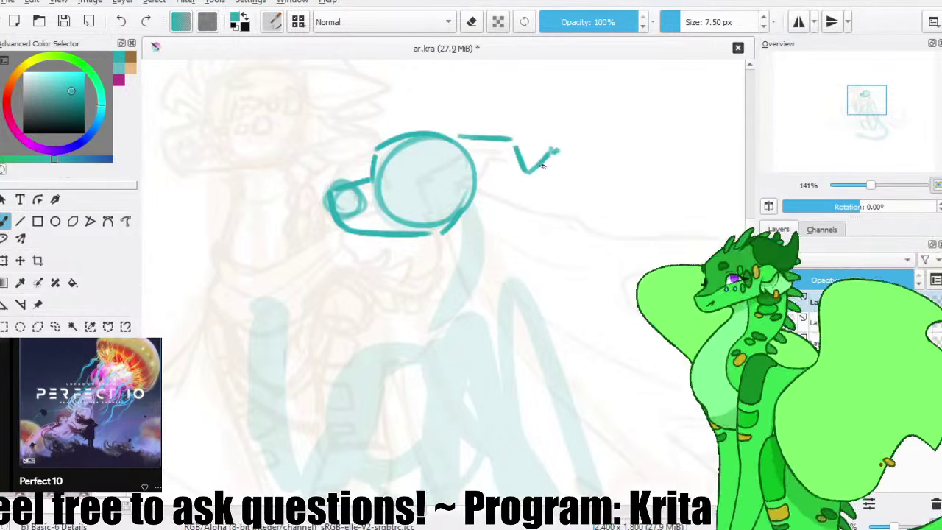
- Erase and redraw the V-shaped notch at the end of the horn, undoing the unwanted tip strokes
key(e)
mouse_move(554, 150)
mouse_down()
mouse_move(517, 177)
mouse_move(531, 180)
mouse_move(545, 155)
mouse_up()
key(e)
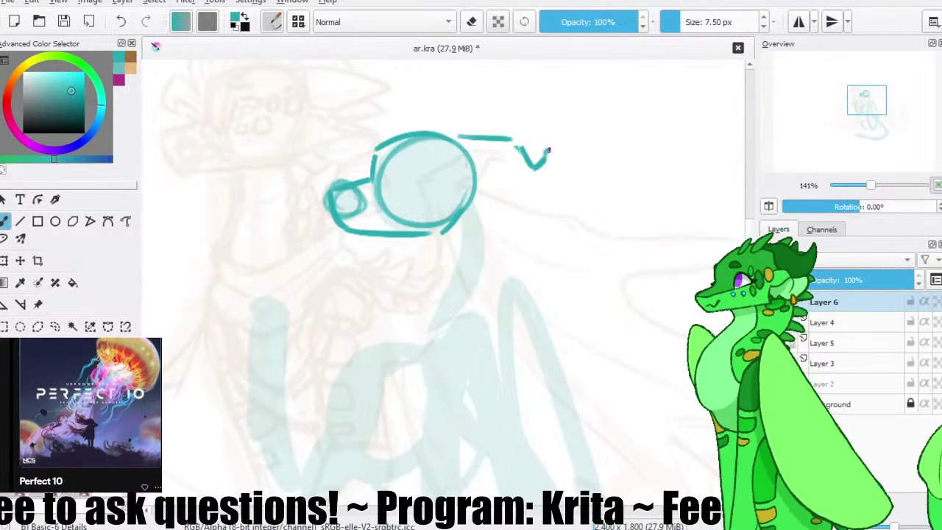
key(ctrl+z)
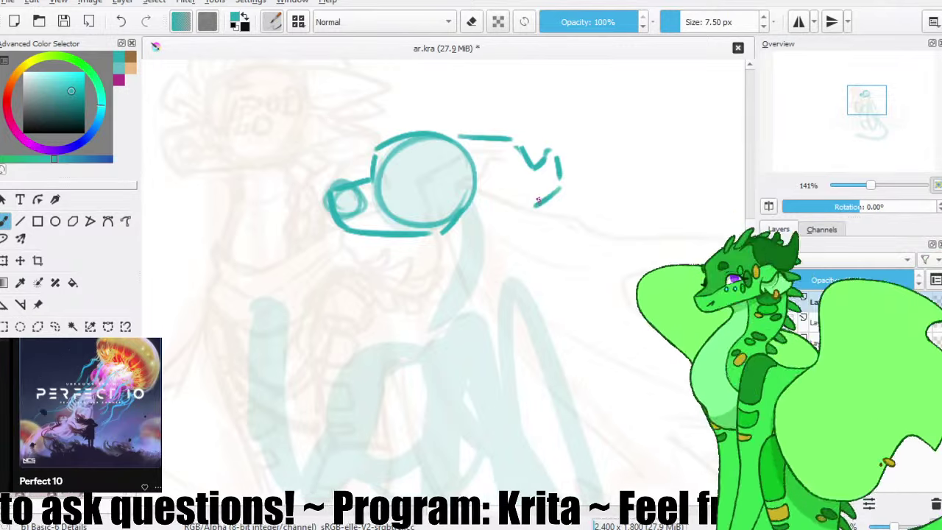
key(ctrl+z)
drag(560, 187, 525, 205)
key(ctrl+z)
key(ctrl+z)
key(slash)
mouse_move(550, 156)
mouse_down()
mouse_move(545, 168)
mouse_move(525, 152)
mouse_move(525, 169)
mouse_up()
key(e)
key(ctrl+z)
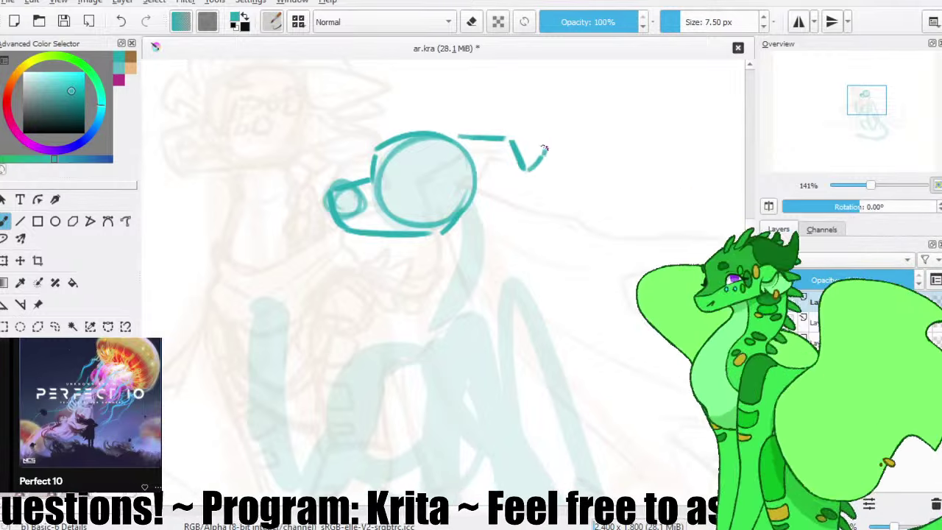
- Close the horn with a curved outer tip and a lower edge running back to the head circle, and save the file
drag(555, 160, 544, 178)
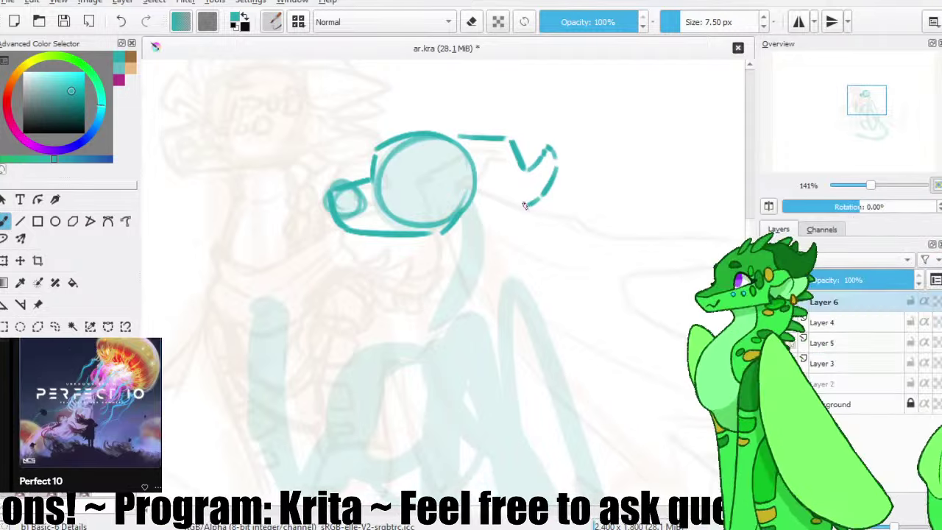
drag(494, 197, 524, 207)
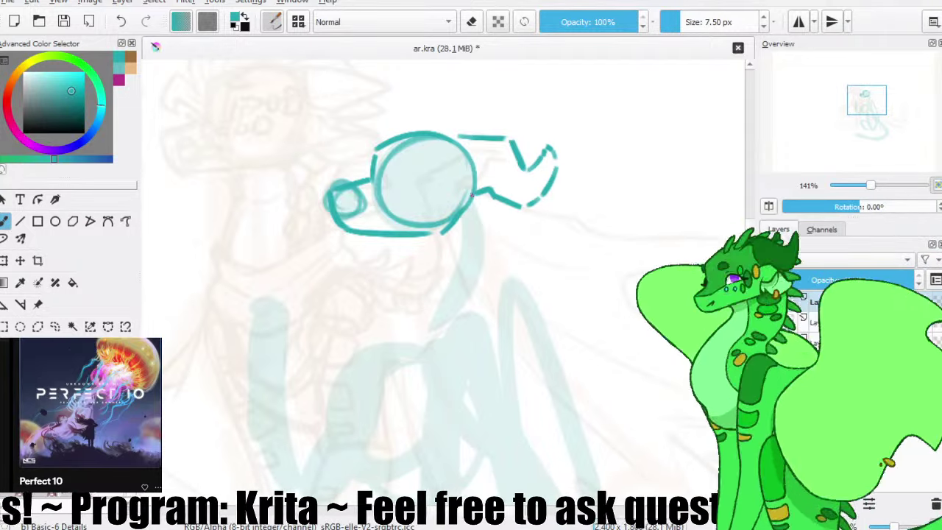
click(63, 21)
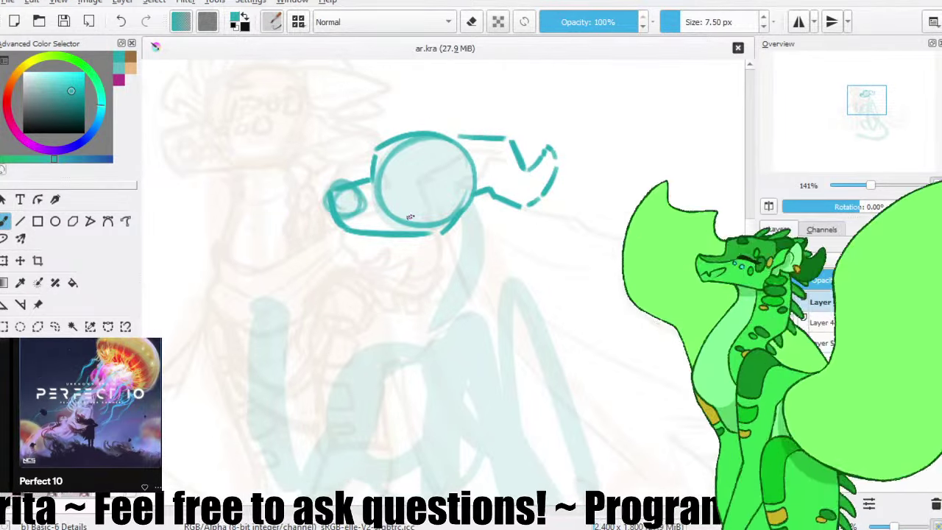
- Sketch the ear beneath the horn at the back of the jaw, thicken its outer rim, and save the file
key(minus)
mouse_move(462, 207)
mouse_down()
mouse_move(443, 174)
mouse_move(458, 174)
mouse_move(469, 196)
mouse_move(499, 192)
mouse_move(462, 225)
mouse_up()
key(plus)
key(ctrl+z)
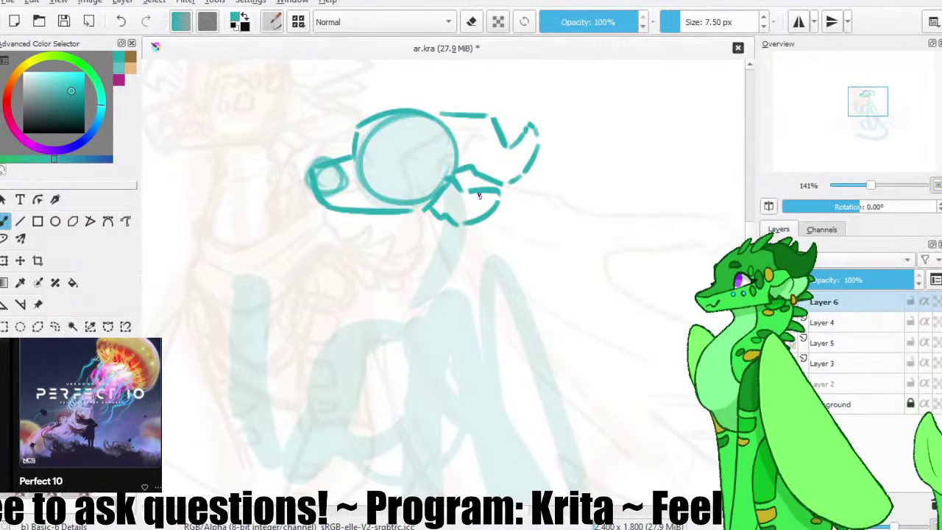
drag(444, 196, 434, 206)
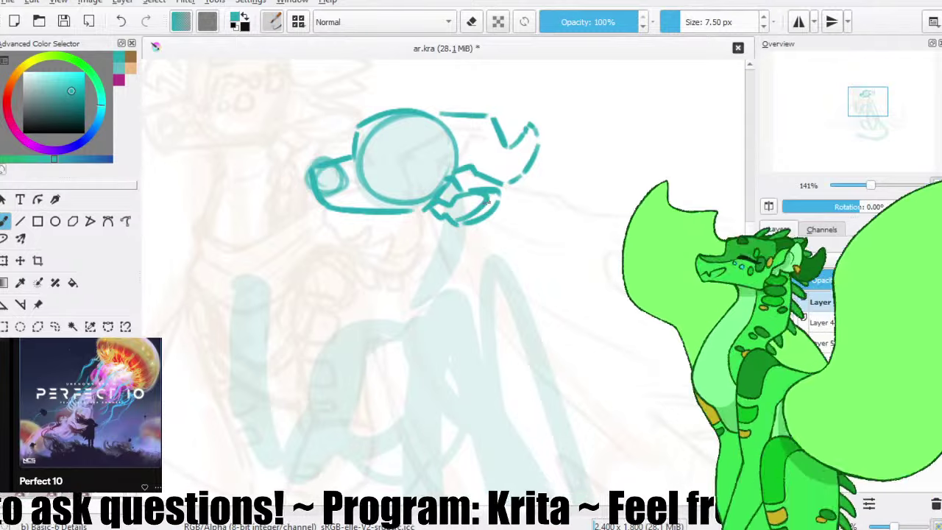
mouse_move(495, 197)
mouse_down()
mouse_move(462, 219)
mouse_move(480, 189)
mouse_move(495, 196)
mouse_move(485, 214)
mouse_move(451, 209)
mouse_move(487, 197)
mouse_move(475, 215)
mouse_move(492, 201)
mouse_move(474, 213)
mouse_move(463, 192)
mouse_up()
key(ctrl+z)
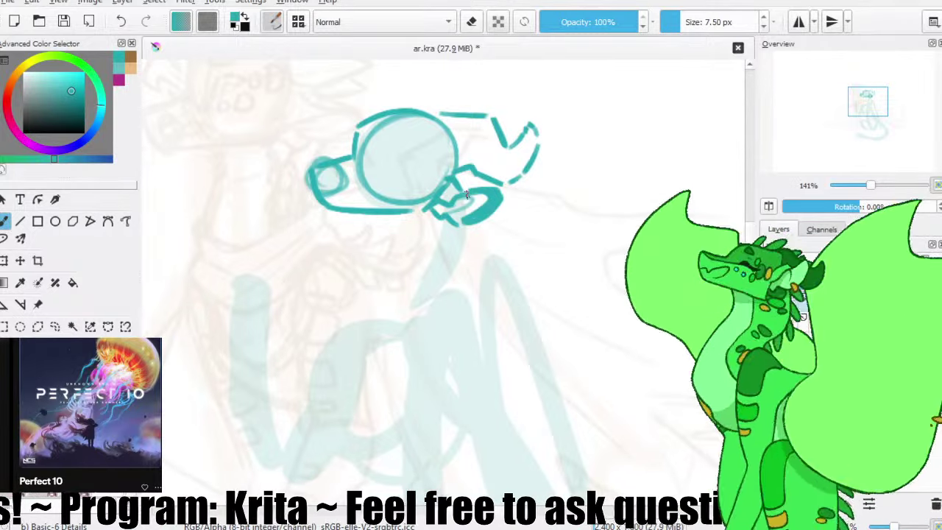
click(63, 22)
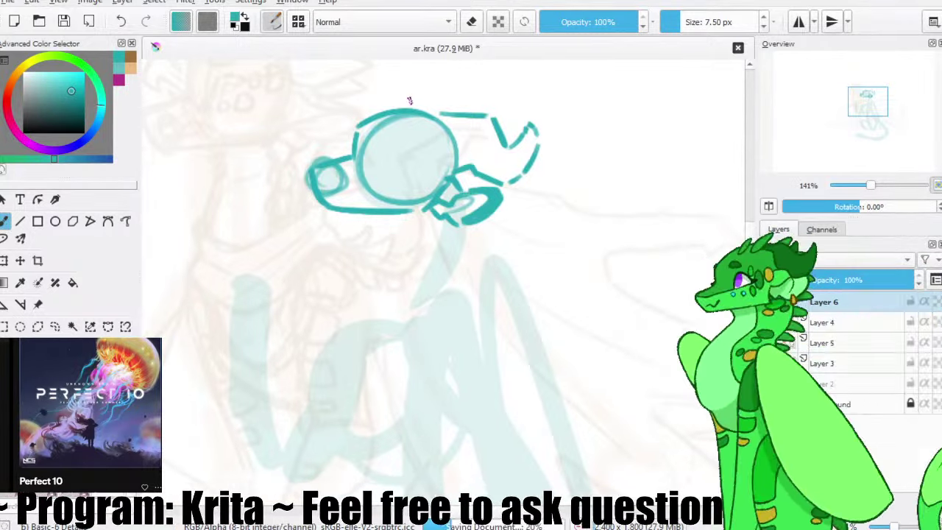
- Draw the horn's base line along the back of the head circle and an inner contour following its lower edge
drag(453, 139, 454, 160)
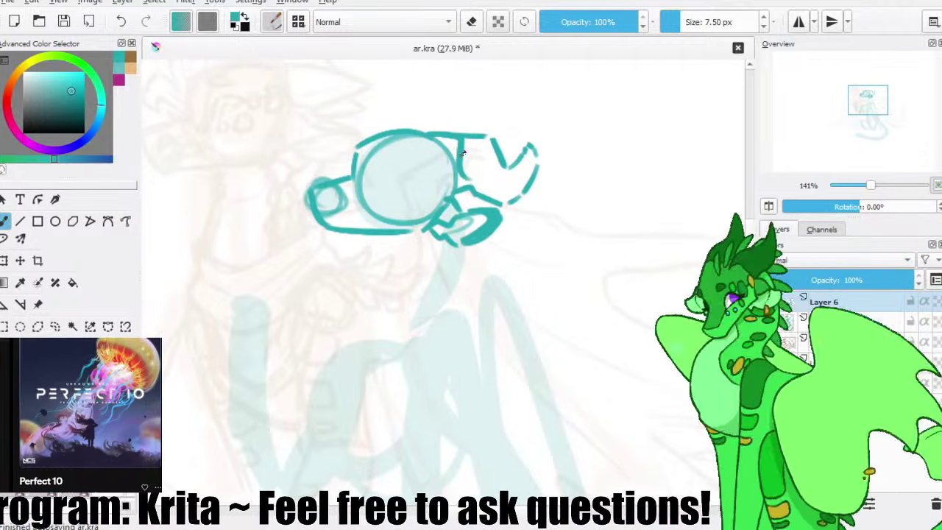
mouse_move(447, 139)
mouse_down()
mouse_move(500, 182)
mouse_move(453, 173)
mouse_up()
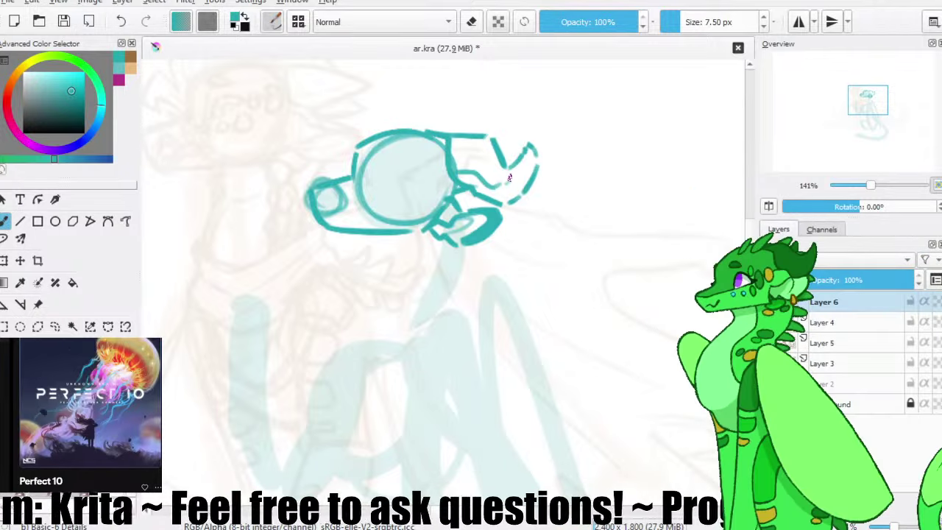
key(ctrl+z)
drag(505, 188, 455, 173)
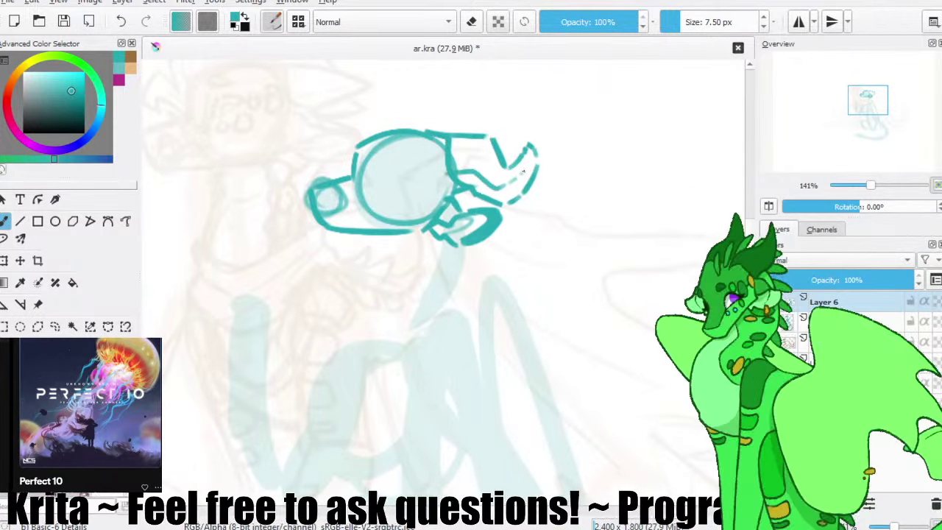
drag(442, 140, 474, 167)
drag(411, 164, 433, 184)
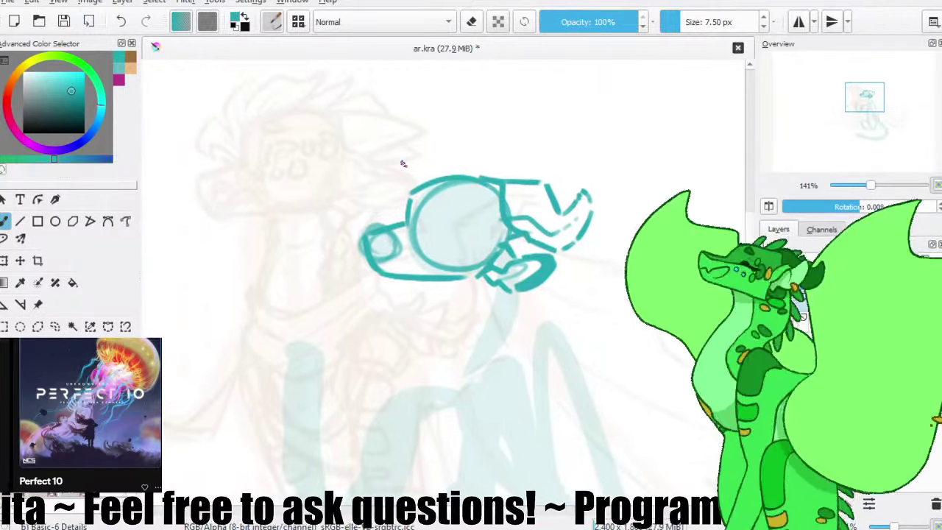
drag(400, 256, 410, 193)
key(minus)
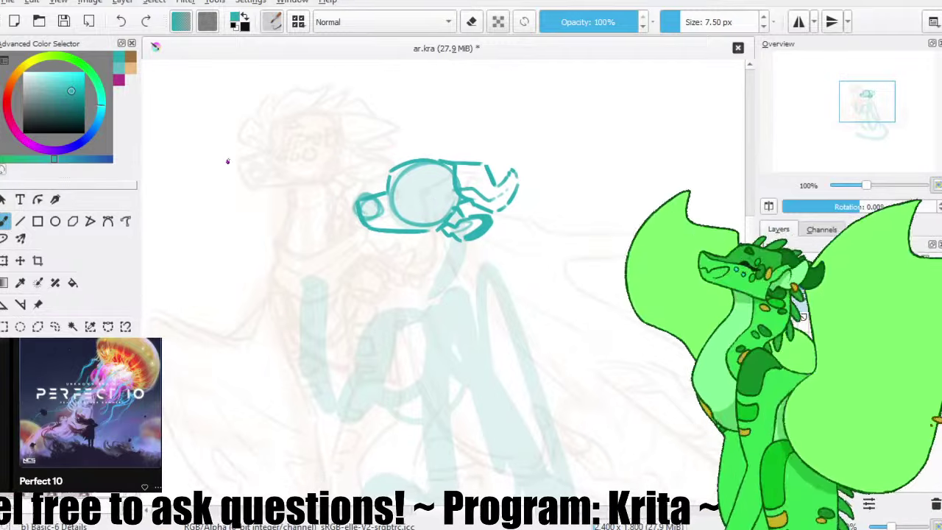
- Shrink the head sketch on Layer 6 slightly, tilt it a little counter-clockwise, and save the file before and after
click(64, 21)
click(5, 261)
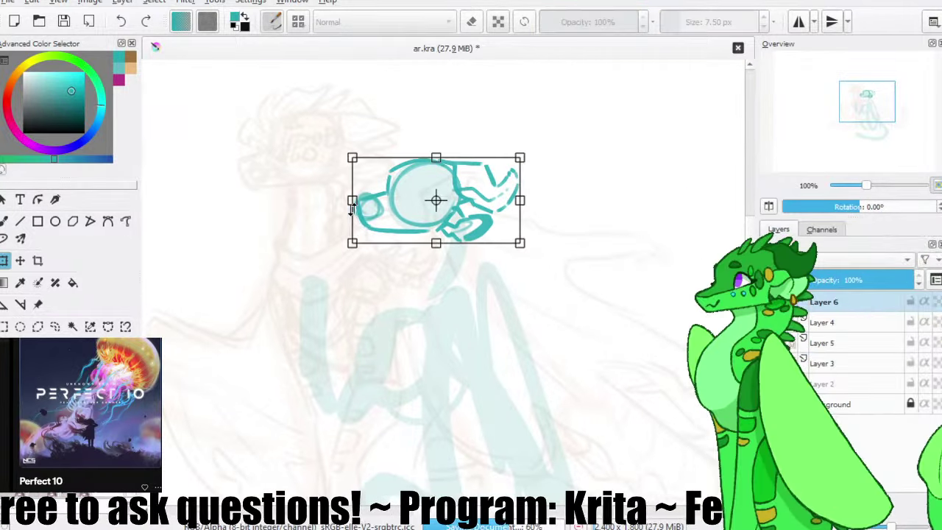
mouse_move(353, 238)
mouse_down()
mouse_move(402, 206)
mouse_move(390, 214)
mouse_up()
drag(299, 234, 358, 216)
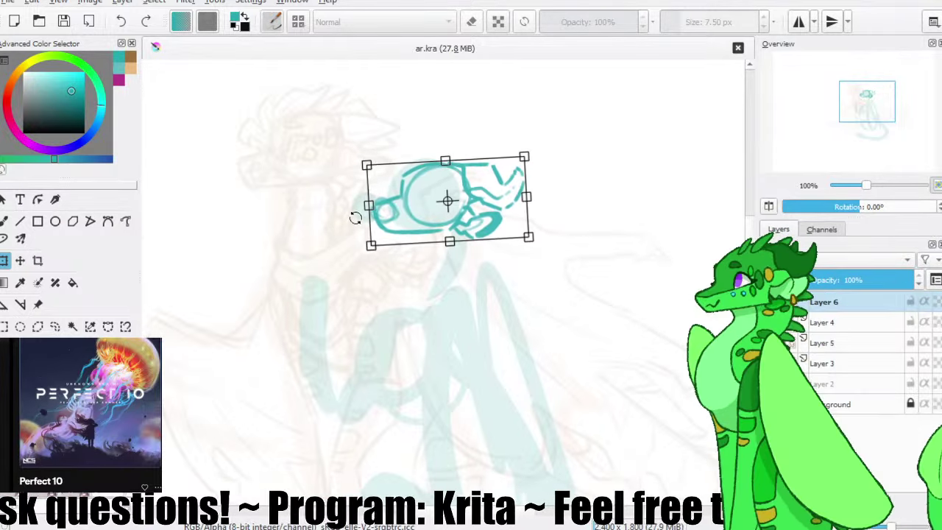
click(5, 222)
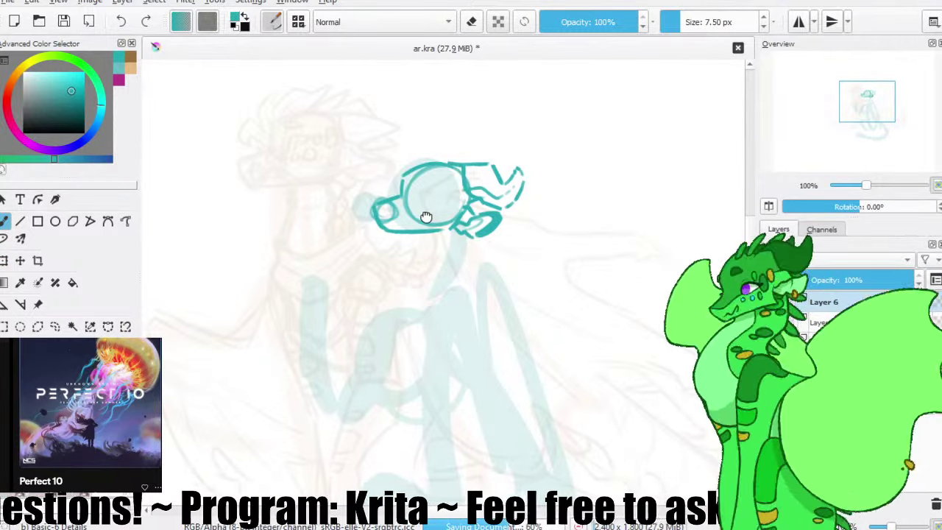
drag(427, 216, 369, 168)
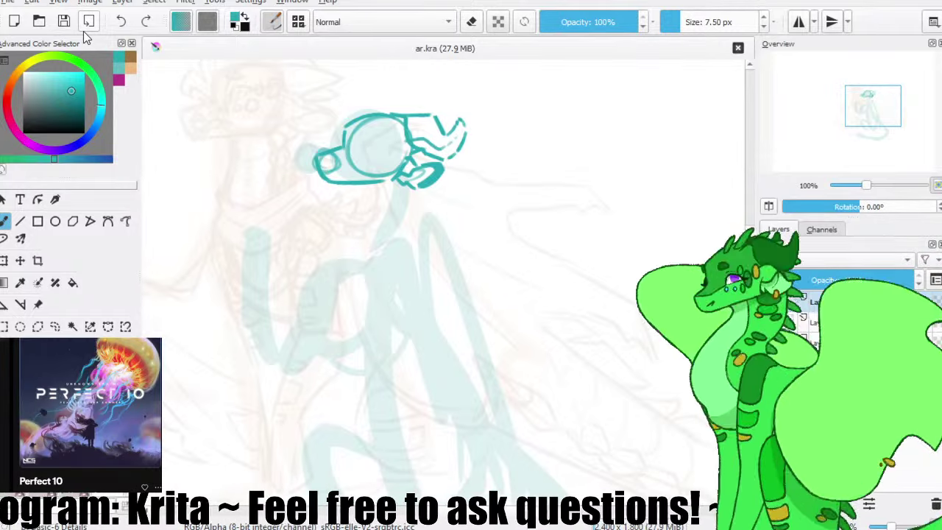
drag(424, 156, 432, 170)
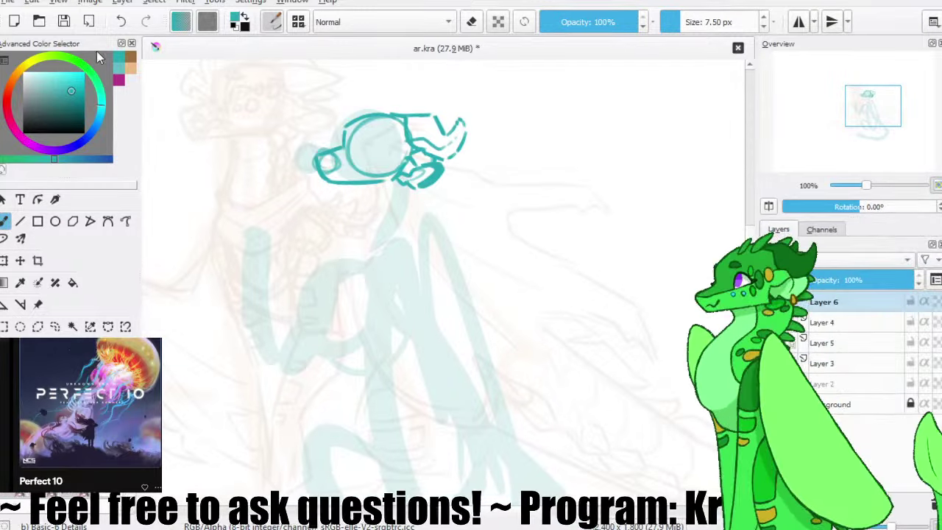
click(63, 22)
- Sketch the back of the neck curving down from the ear and hooking inward, redoing the strokes until they fit
mouse_move(440, 175)
mouse_down()
mouse_move(401, 235)
mouse_move(420, 232)
mouse_up()
key(ctrl+z)
key(ctrl+z)
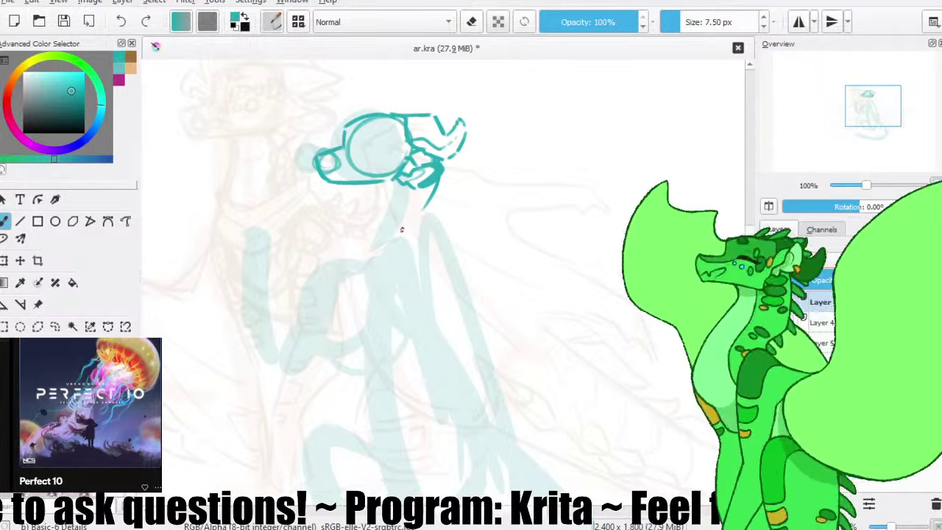
key(ctrl+z)
key(ctrl+z)
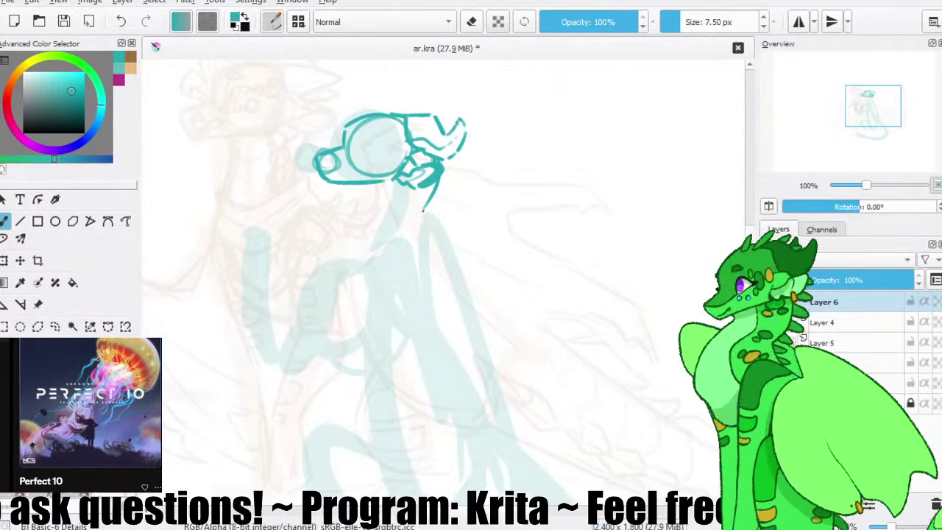
drag(404, 232, 409, 237)
drag(435, 192, 425, 209)
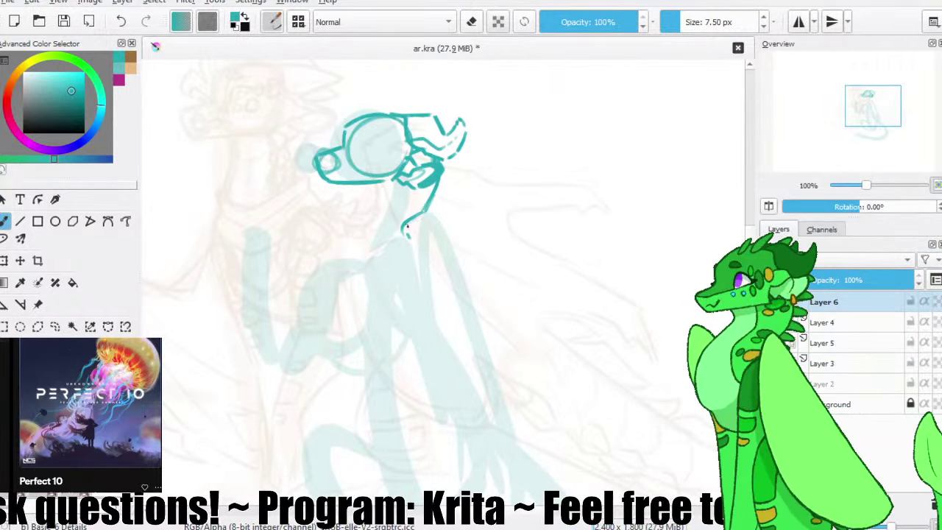
- Sketch a large chest circle below the neck and reinforce its front curve with a darker contour
key(ctrl+minus)
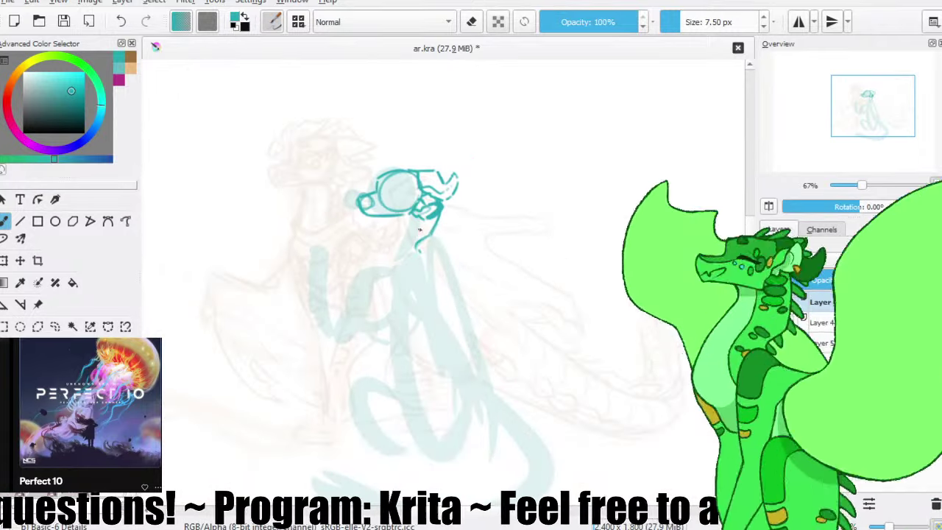
mouse_move(428, 239)
mouse_down()
mouse_move(419, 211)
mouse_move(428, 198)
mouse_move(361, 273)
mouse_move(423, 200)
mouse_move(345, 250)
mouse_move(394, 198)
mouse_move(356, 266)
mouse_up()
scroll(401, 208, up, 1)
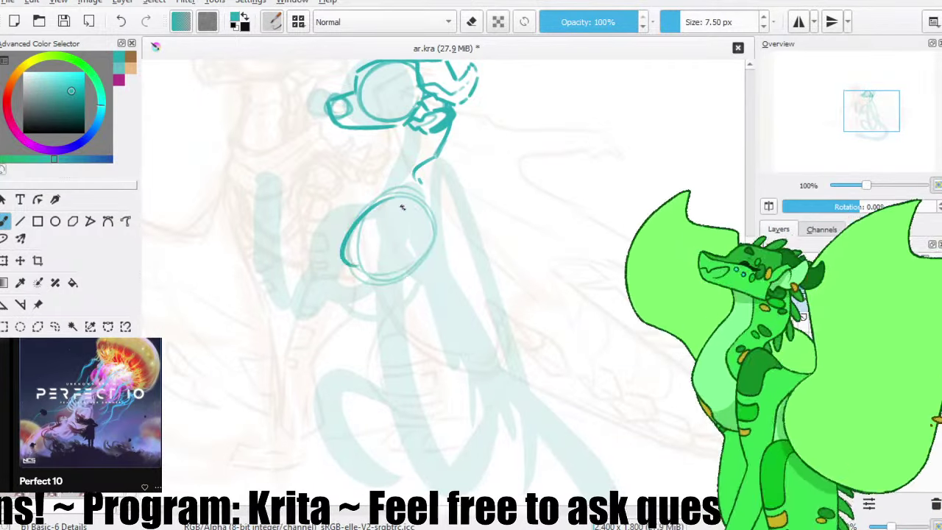
drag(404, 196, 353, 260)
drag(316, 198, 345, 198)
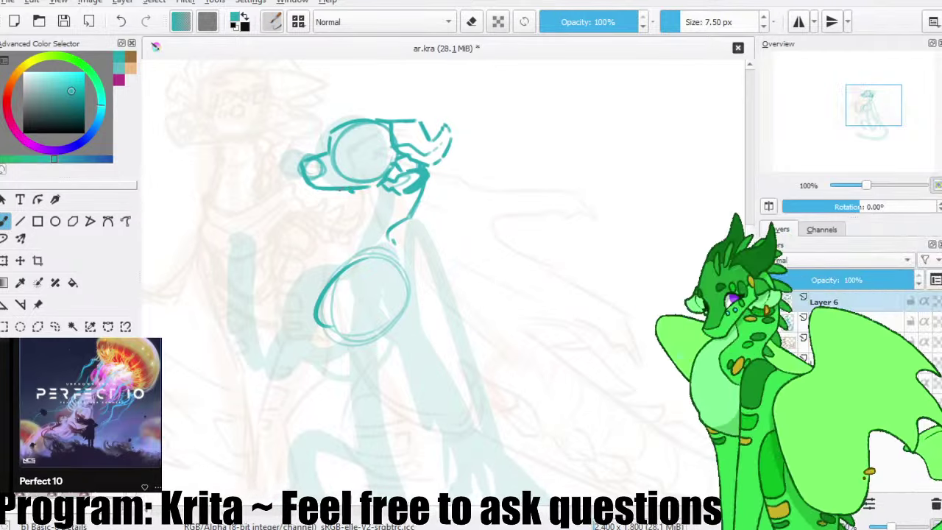
- Sketch the front of the neck curving from the jaw down to the chest circle, redoing the stroke until it fits
drag(350, 196, 323, 253)
key(ctrl+z)
drag(350, 192, 302, 273)
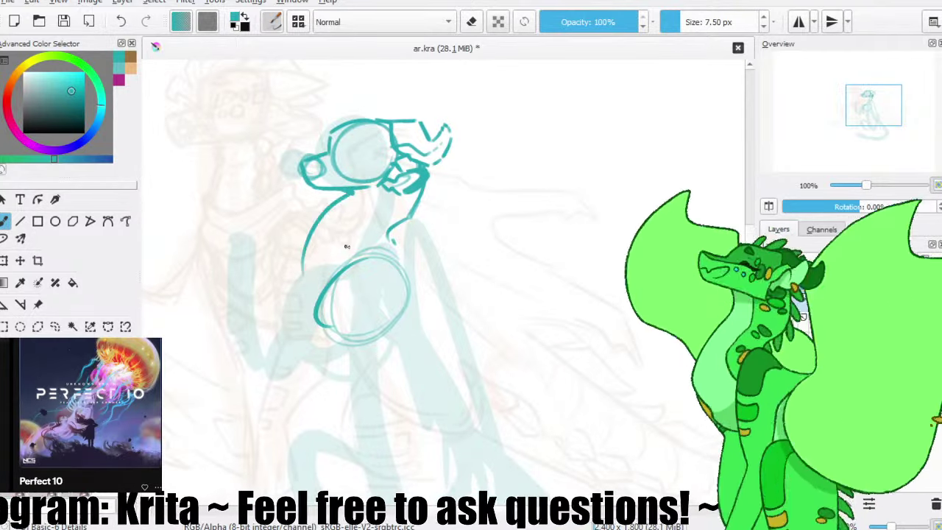
key(ctrl+z)
drag(350, 193, 318, 274)
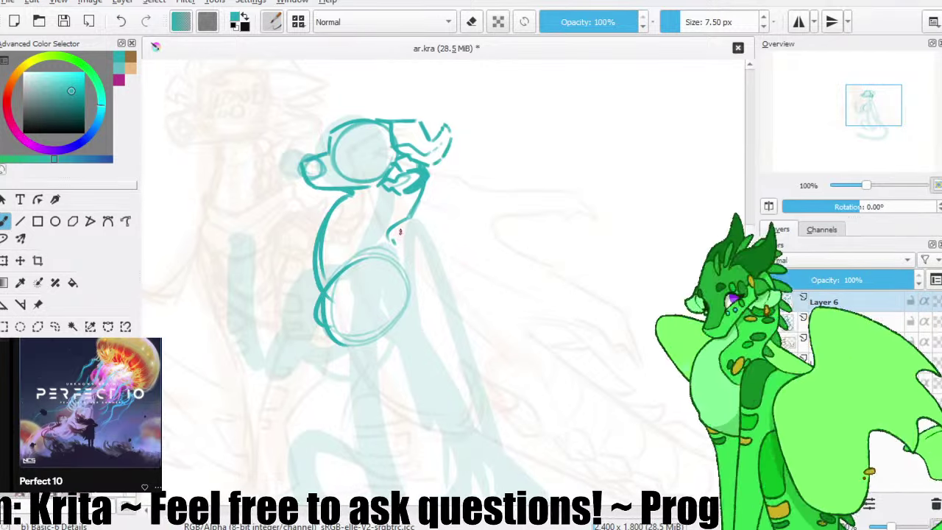
- Extend the back of the neck to the chest circle, sketch a small shoulder oval inside it, and save the file
mouse_move(391, 236)
mouse_down()
mouse_move(381, 264)
mouse_move(403, 256)
mouse_up()
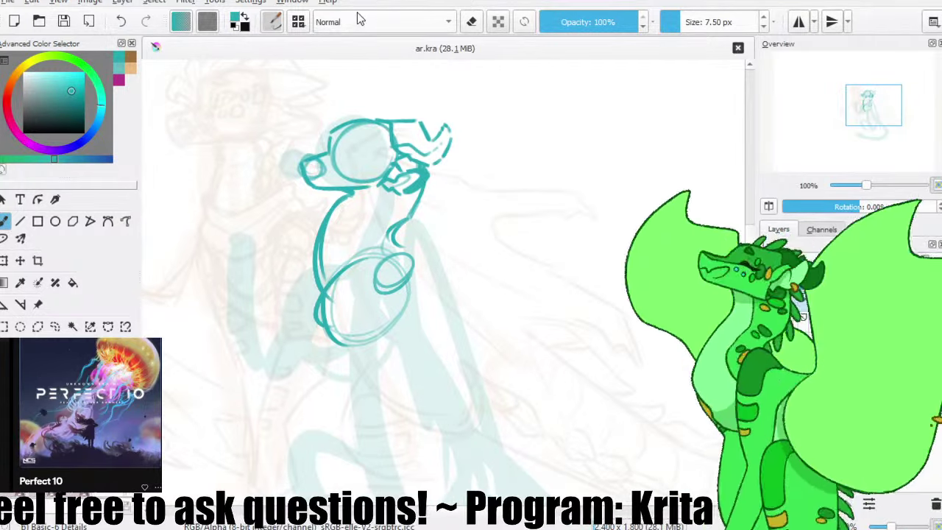
mouse_move(390, 226)
mouse_down()
mouse_move(429, 208)
mouse_move(425, 198)
mouse_move(400, 243)
mouse_move(443, 227)
mouse_move(357, 267)
mouse_up()
click(63, 21)
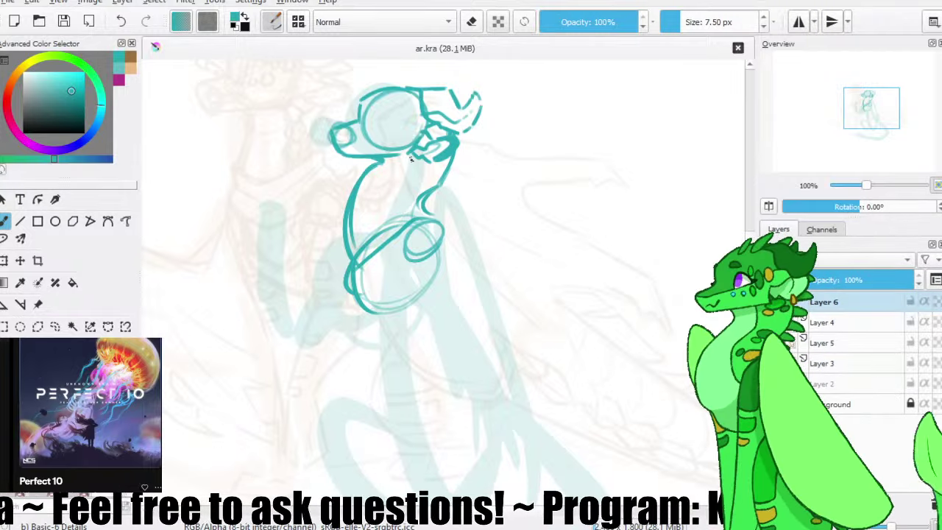
- Draw the shoulder line across the upper chest, running past the small shoulder oval
drag(429, 206, 452, 206)
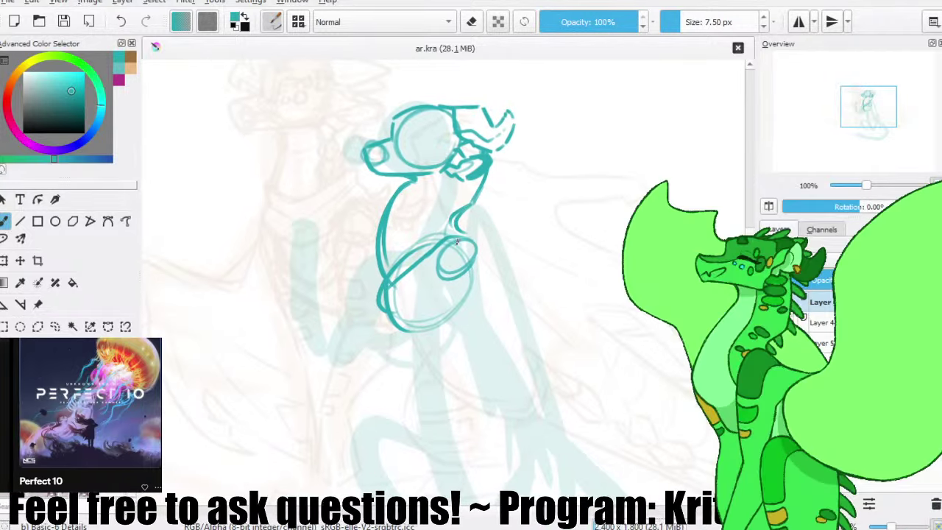
mouse_move(424, 256)
mouse_down()
mouse_move(463, 251)
mouse_move(454, 239)
mouse_move(462, 265)
mouse_move(475, 250)
mouse_move(455, 236)
mouse_move(479, 241)
mouse_up()
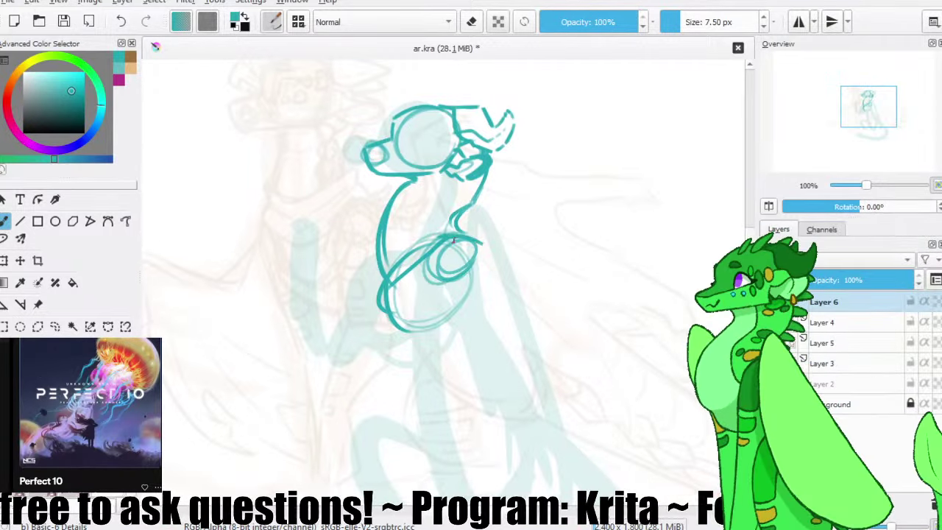
drag(414, 231, 435, 250)
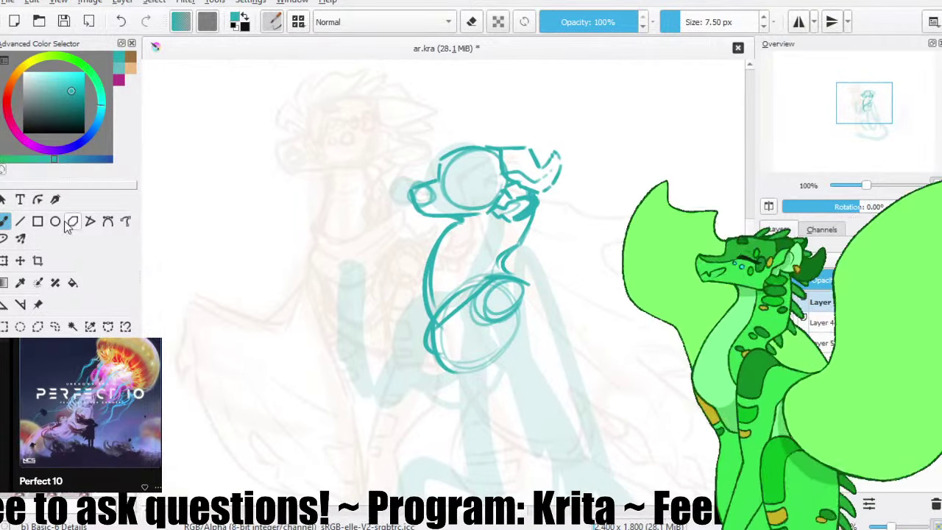
- Tilt the dragon sketch on Layer 6 slightly clockwise and shift it a little to the left, then return to the brush
key(ctrl+t)
drag(610, 165, 611, 168)
drag(515, 195, 502, 193)
key(b)
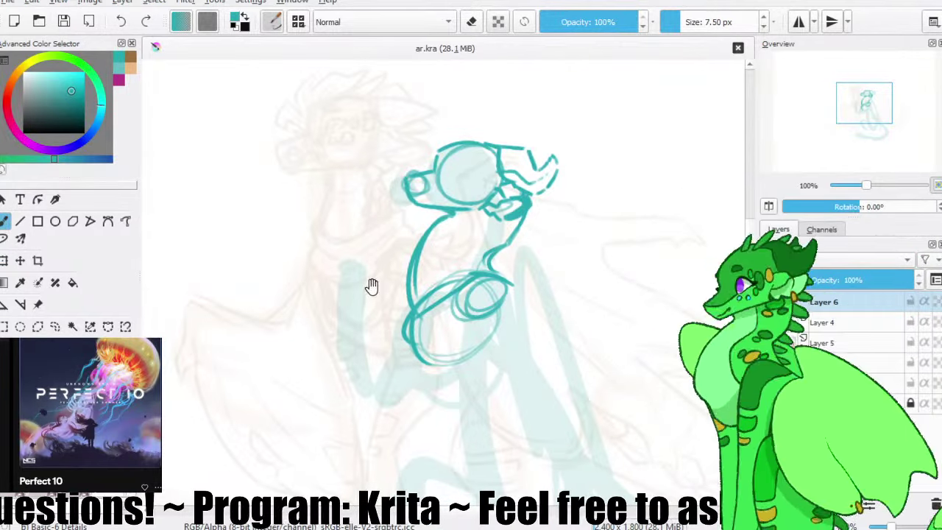
mouse_move(373, 287)
mouse_down()
mouse_move(325, 280)
mouse_move(334, 255)
mouse_move(351, 246)
mouse_move(329, 303)
mouse_up()
key(ctrl+z)
key(ctrl+z)
key(ctrl+z)
drag(328, 258, 347, 242)
key(ctrl+z)
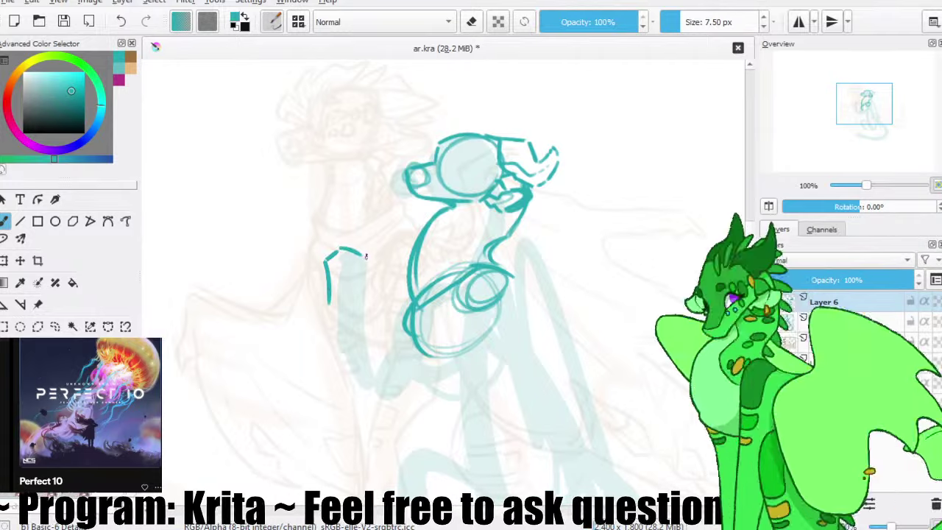
key(ctrl+z)
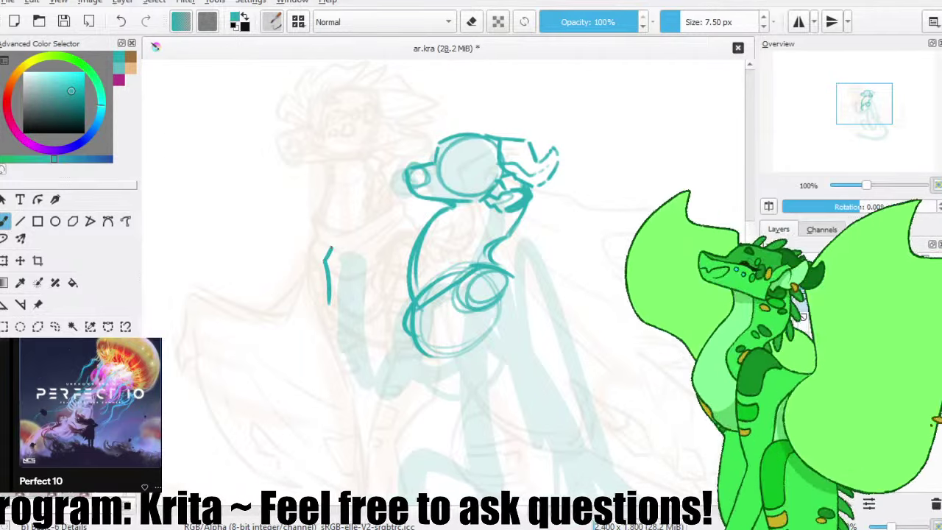
key(ctrl+z)
mouse_move(328, 249)
mouse_down()
mouse_move(355, 245)
mouse_move(370, 262)
mouse_up()
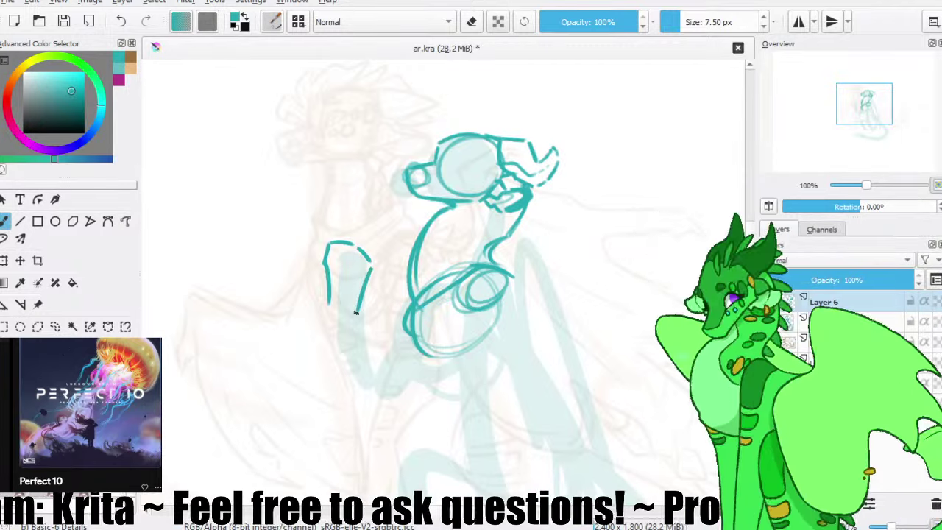
key(ctrl+z)
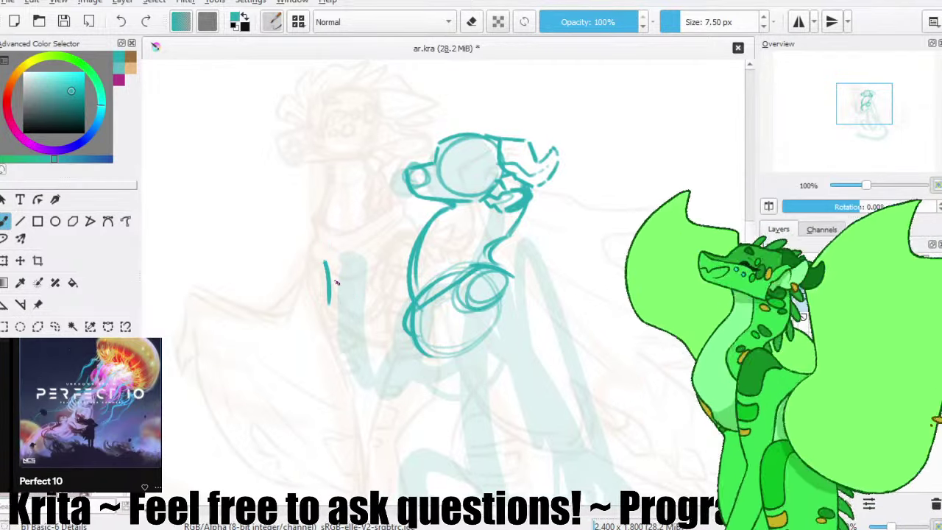
key(ctrl+z)
- Reinforce the upper arm line across the chest and add a new layer directly above Layer 4
drag(406, 313, 452, 282)
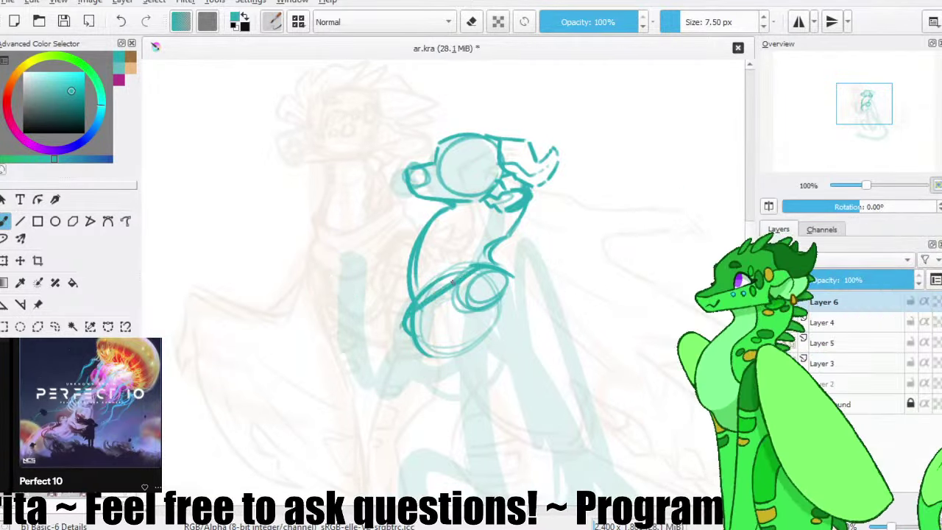
click(817, 325)
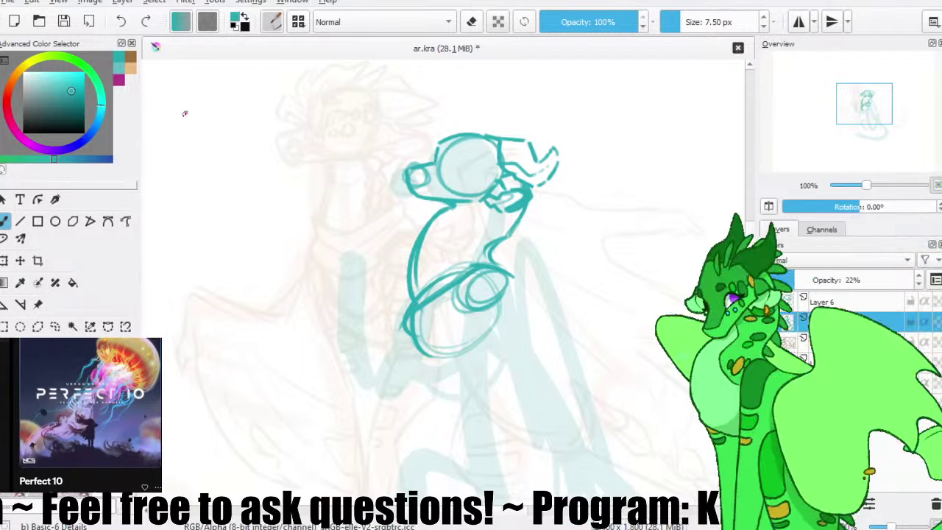
key(Insert)
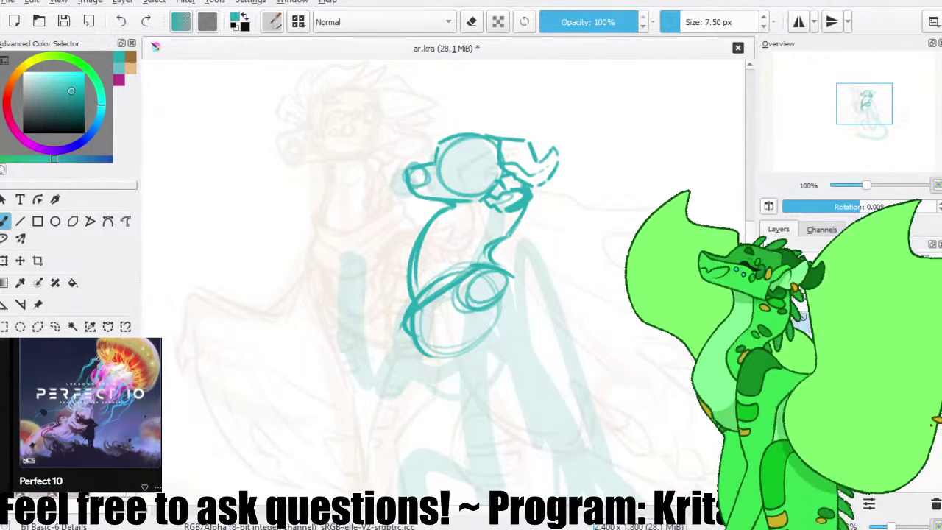
- Block in the upper arm over the chest circle with the 40 px Basic-5 Size brush, redoing strokes as needed, and save the file
key(/)
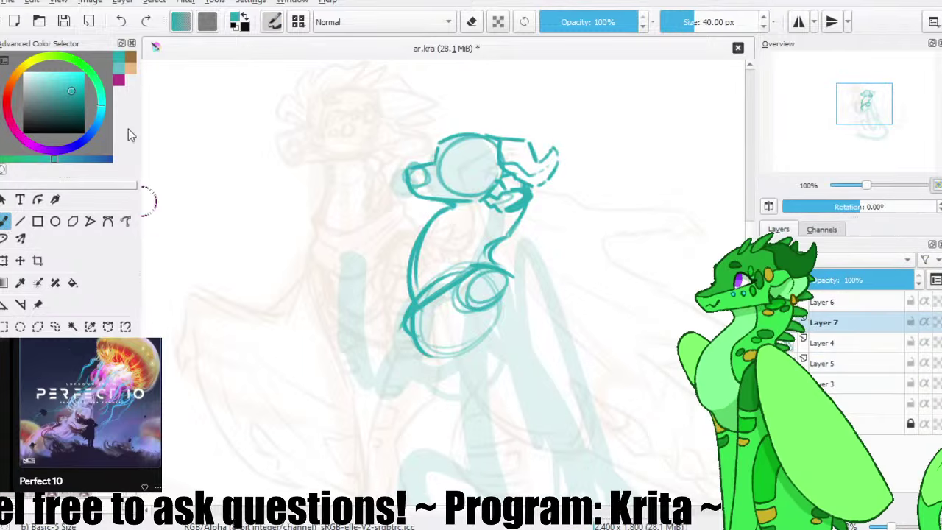
click(64, 21)
mouse_move(480, 275)
mouse_down()
mouse_move(405, 324)
mouse_move(492, 284)
mouse_move(393, 340)
mouse_move(509, 303)
mouse_move(499, 303)
mouse_up()
key(ctrl+z)
key(ctrl+z)
click(65, 23)
key(ctrl+z)
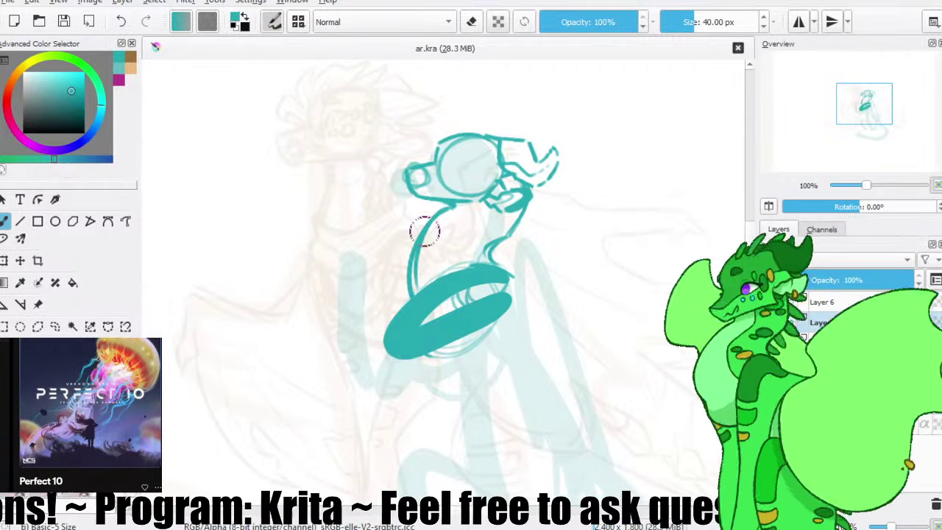
mouse_move(397, 334)
mouse_down()
mouse_move(354, 278)
mouse_move(351, 223)
mouse_up()
key(ctrl+z)
key(ctrl+z)
key(ctrl+z)
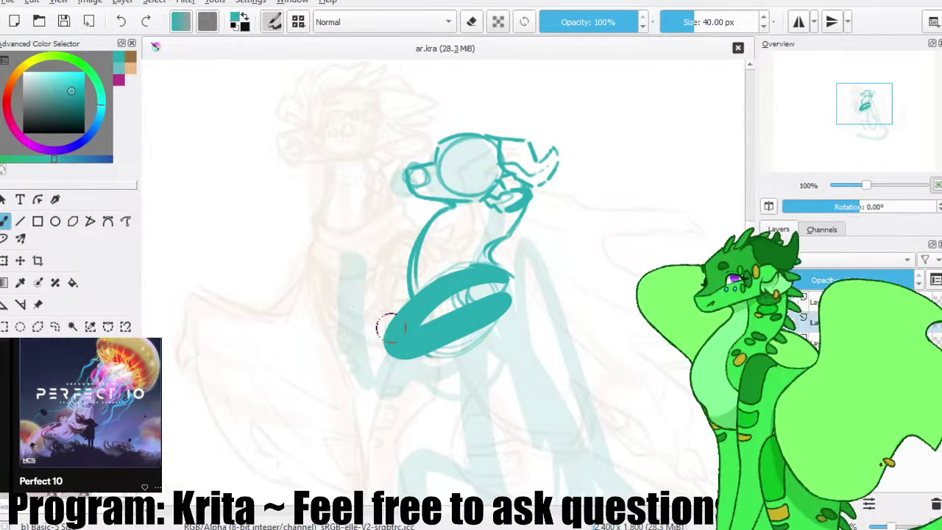
key(ctrl+z)
drag(347, 279, 390, 338)
mouse_move(374, 297)
mouse_down()
mouse_move(401, 328)
mouse_move(404, 310)
mouse_move(401, 319)
mouse_move(372, 290)
mouse_move(388, 312)
mouse_move(339, 264)
mouse_move(395, 336)
mouse_move(338, 241)
mouse_move(370, 270)
mouse_move(364, 296)
mouse_move(403, 332)
mouse_up()
key(ctrl+z)
key(ctrl+z)
key(ctrl+z)
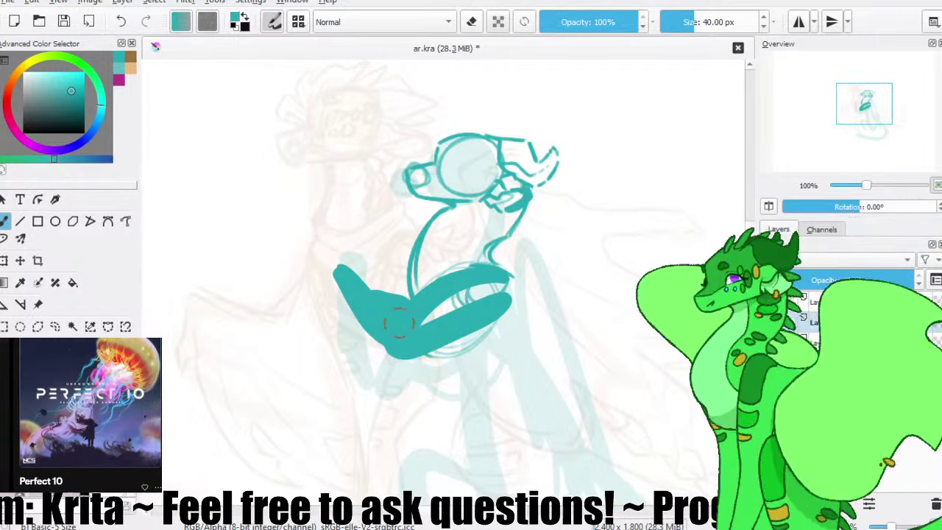
key(ctrl+z)
drag(346, 269, 403, 329)
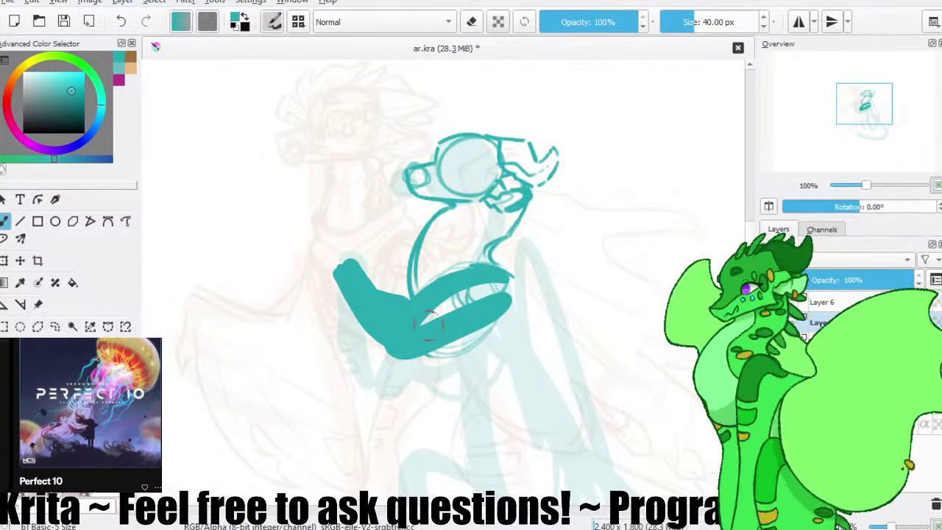
drag(334, 273, 343, 227)
key(ctrl+z)
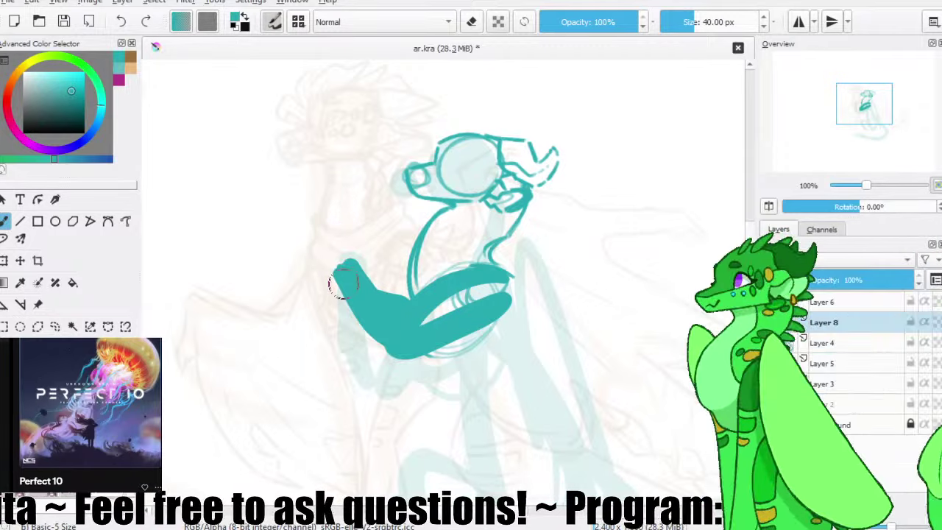
key(ctrl+z)
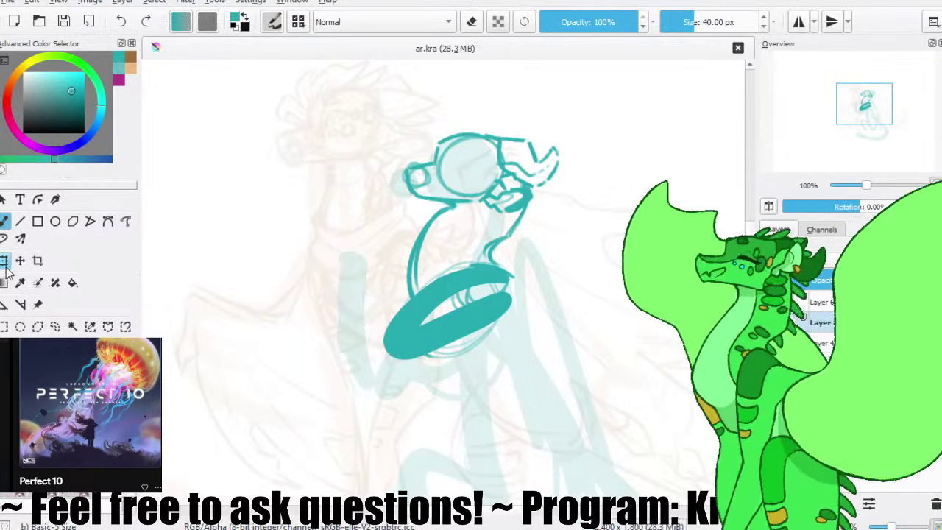
- Rotate the blocked-in upper arm slightly counter-clockwise so the elbow sits lower, then return to the brush
key(ctrl+t)
drag(215, 232, 213, 272)
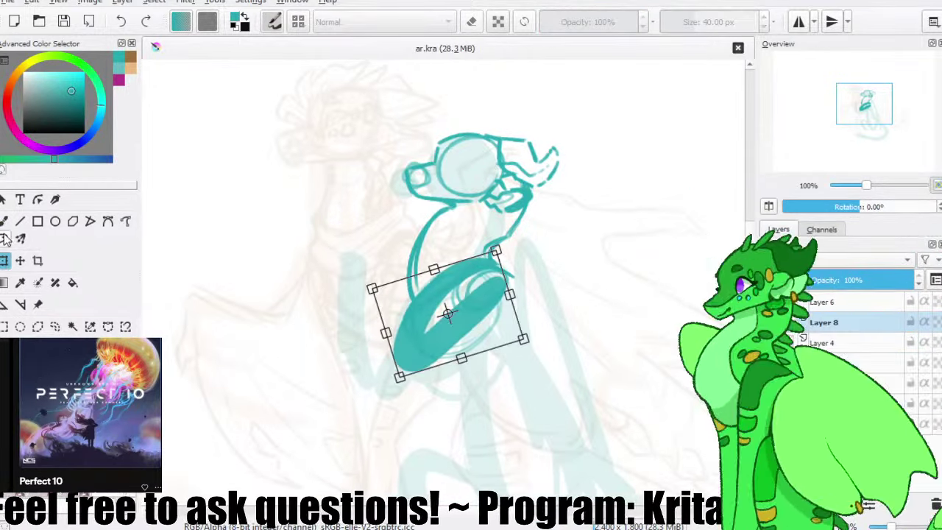
click(4, 223)
- Block in the forearm rising from the elbow and a rounded hand shape at its end, redoing strokes until they fit
mouse_move(410, 355)
mouse_down()
mouse_move(359, 277)
mouse_move(370, 251)
mouse_up()
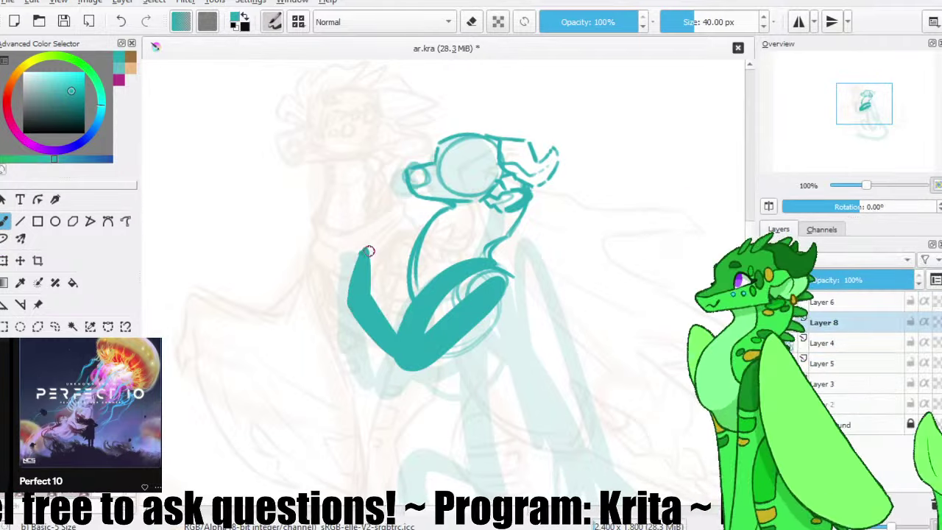
key(ctrl+z)
key(ctrl+z)
mouse_move(353, 294)
mouse_down()
mouse_move(342, 263)
mouse_move(354, 239)
mouse_up()
key(ctrl+z)
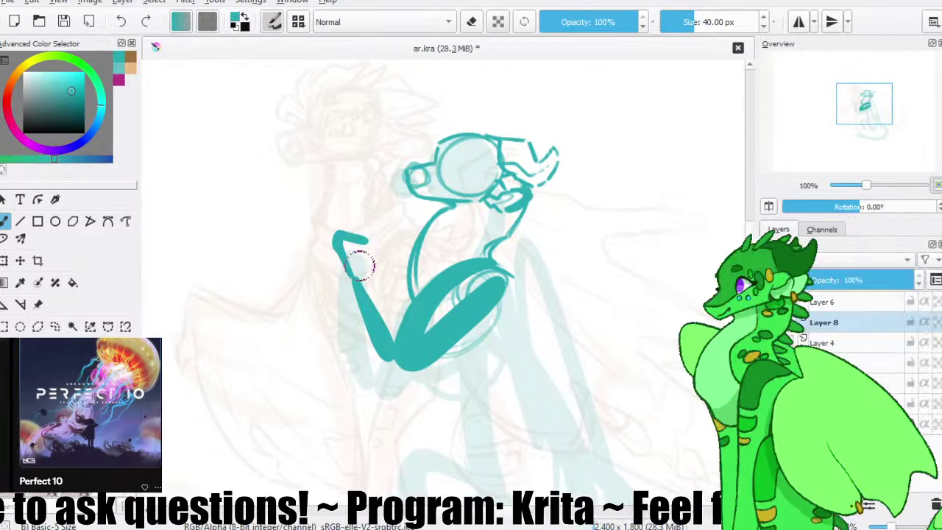
key(ctrl+z)
mouse_move(354, 287)
mouse_down()
mouse_move(389, 320)
mouse_move(342, 256)
mouse_move(358, 285)
mouse_up()
key(ctrl+z)
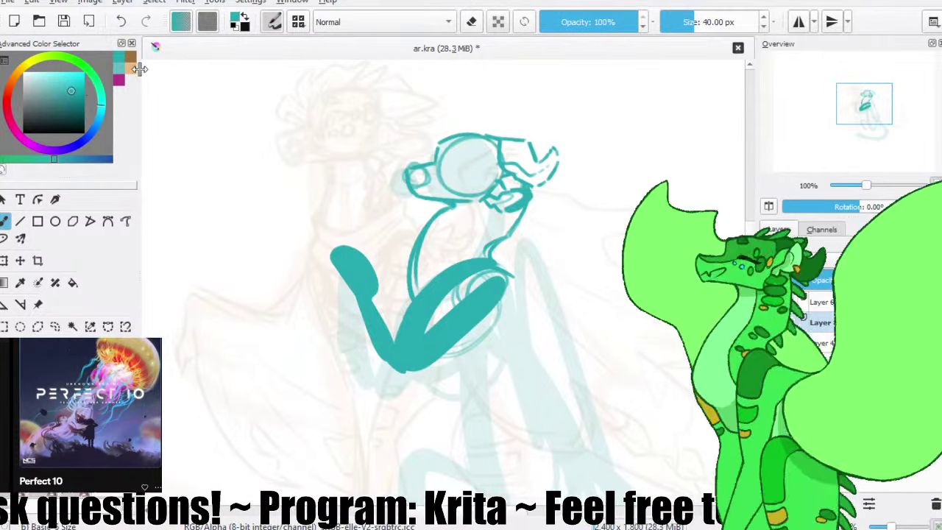
- Fade the arm block-in on Layer 8, return to Layer 6 with the 7.50 px Basic-6 Details brush, and save the file
click(820, 303)
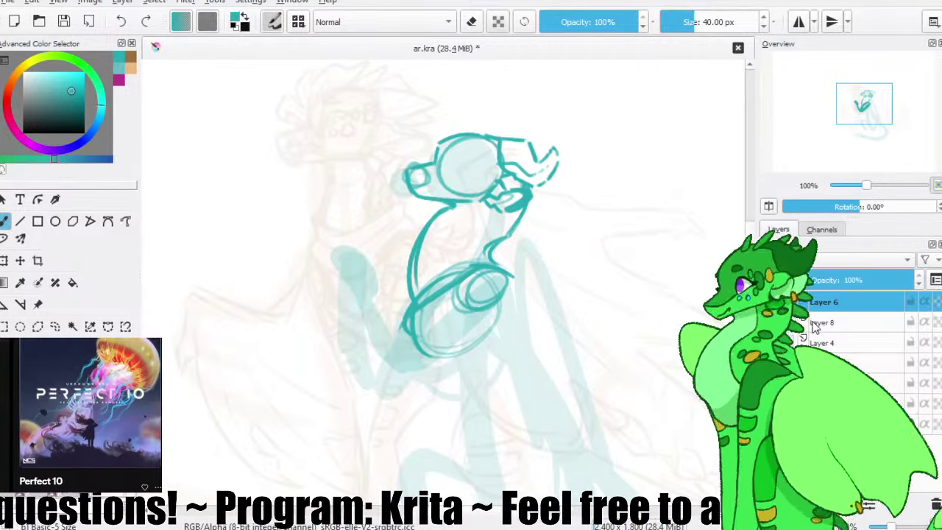
click(820, 301)
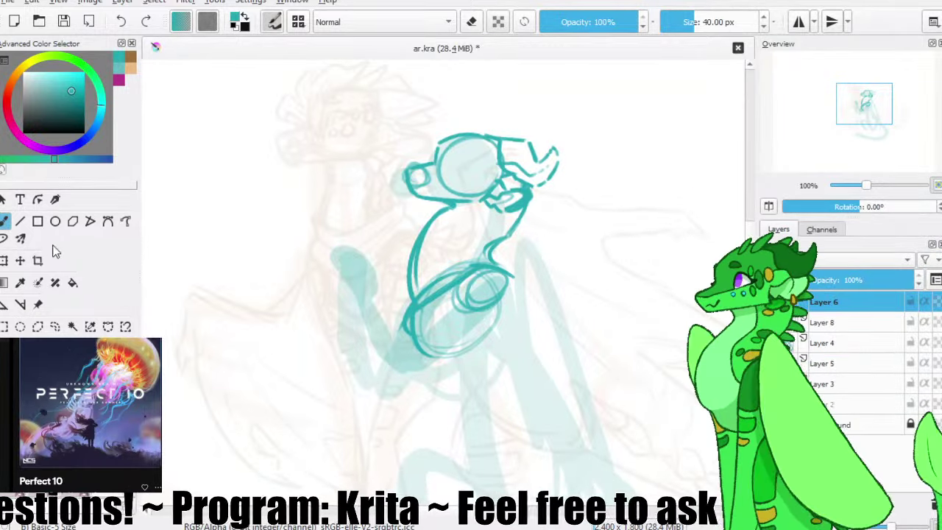
click(70, 412)
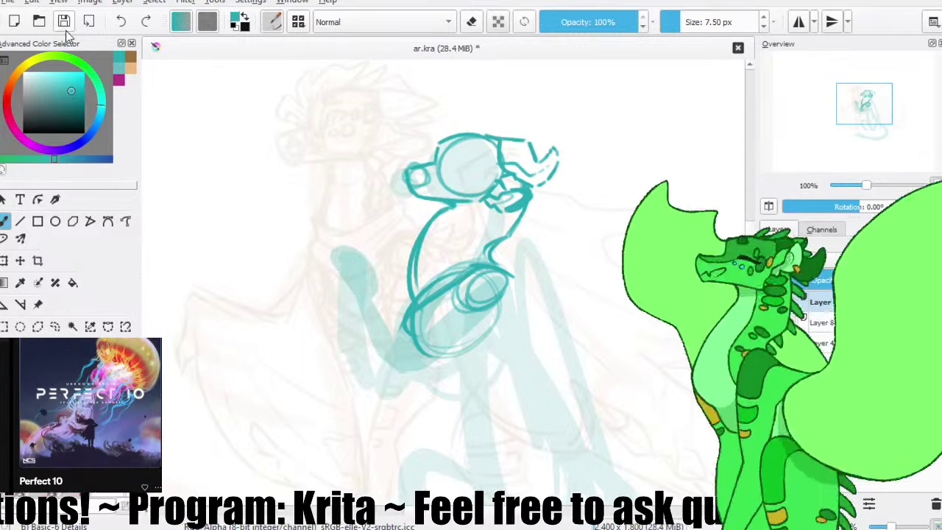
click(65, 30)
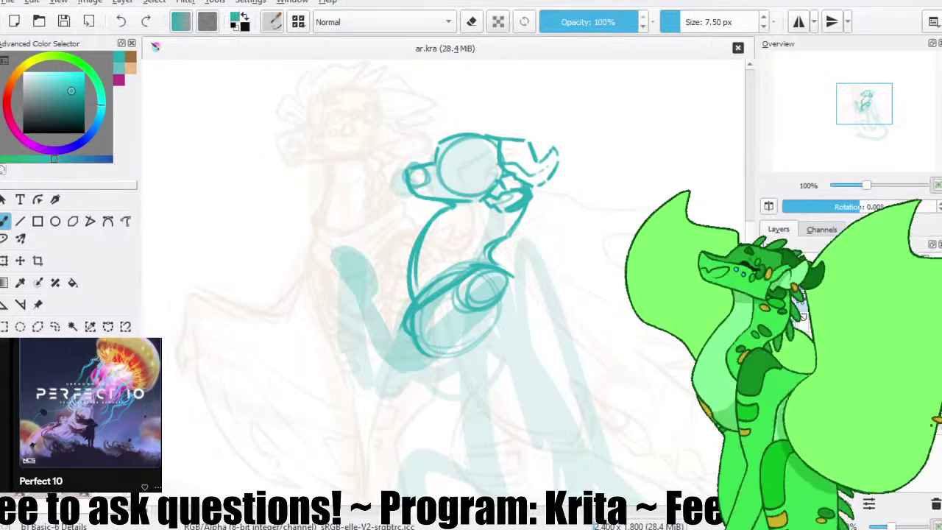
- Erase the small shoulder oval and the overlapping parts of the chest circle where the arm crosses, then return to the sketch brush
key(e)
mouse_move(515, 298)
mouse_down()
mouse_move(476, 283)
mouse_move(417, 336)
mouse_move(496, 292)
mouse_up()
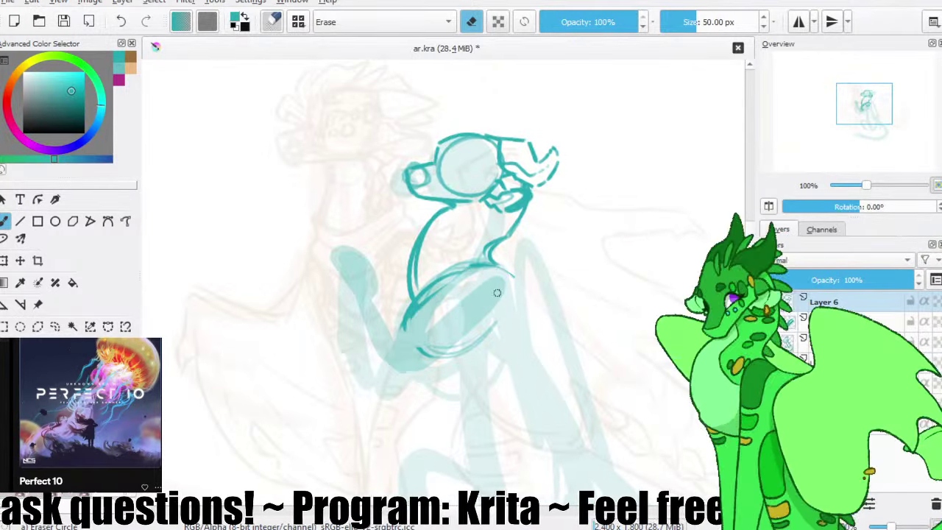
key(e)
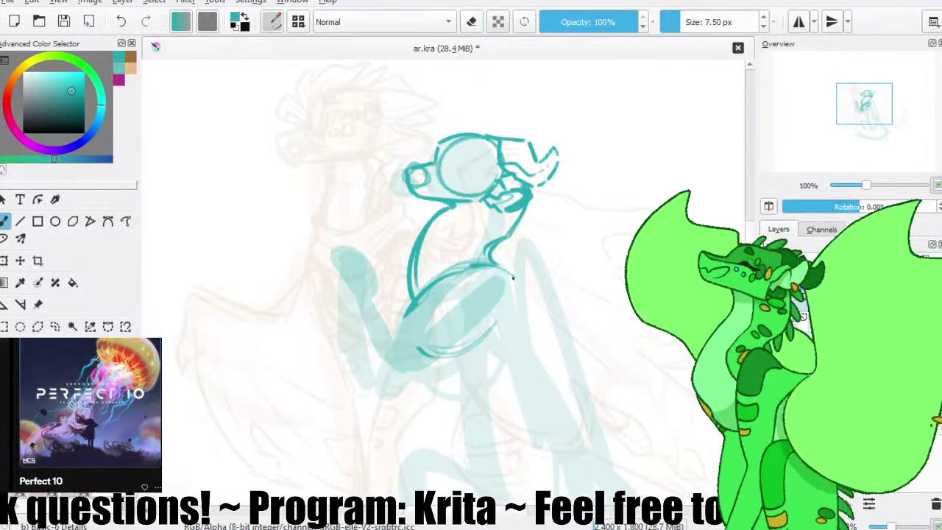
- Draw the upper contour of the upper arm from the elbow to the shoulder, redoing the stroke until it fits
drag(397, 333, 437, 295)
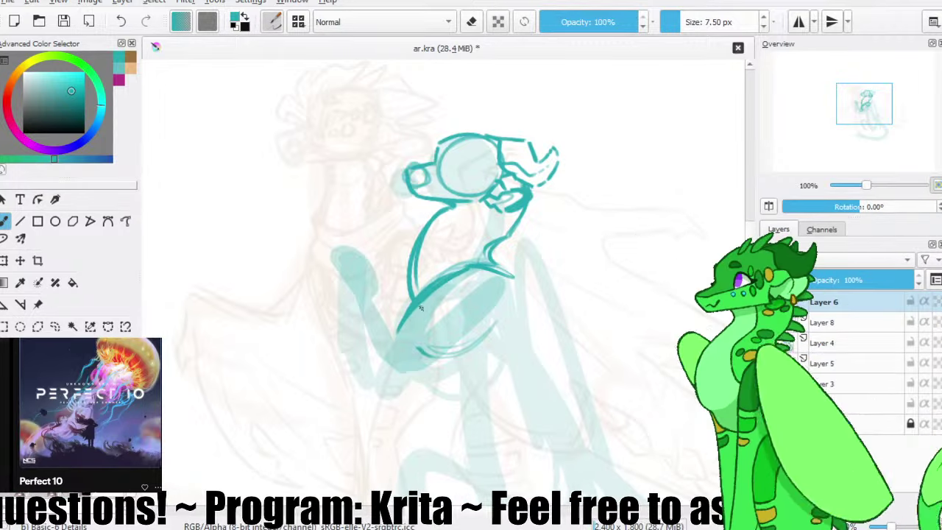
key(ctrl+z)
key(ctrl+z)
drag(411, 335, 468, 270)
key(ctrl+z)
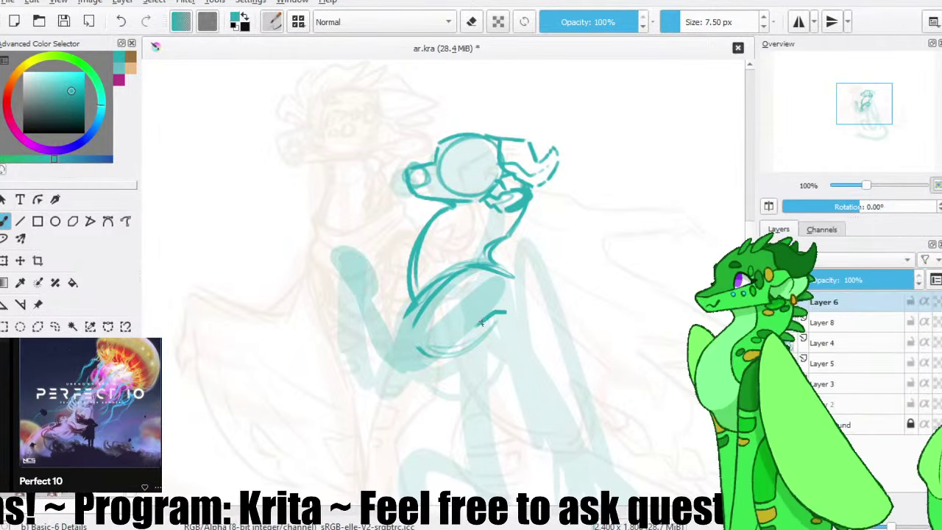
- Draw the underside of the upper arm from the body down to the elbow, redoing the stroke once
drag(478, 319, 424, 365)
key(ctrl+z)
drag(483, 322, 424, 363)
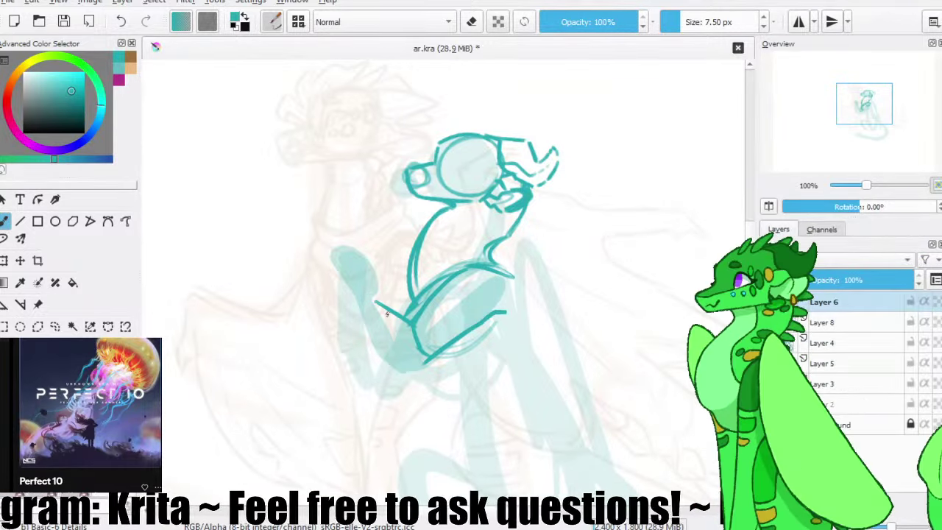
- Draw the outer contour of the raised forearm down to the elbow, redoing the stroke, and save the file
drag(347, 298, 402, 336)
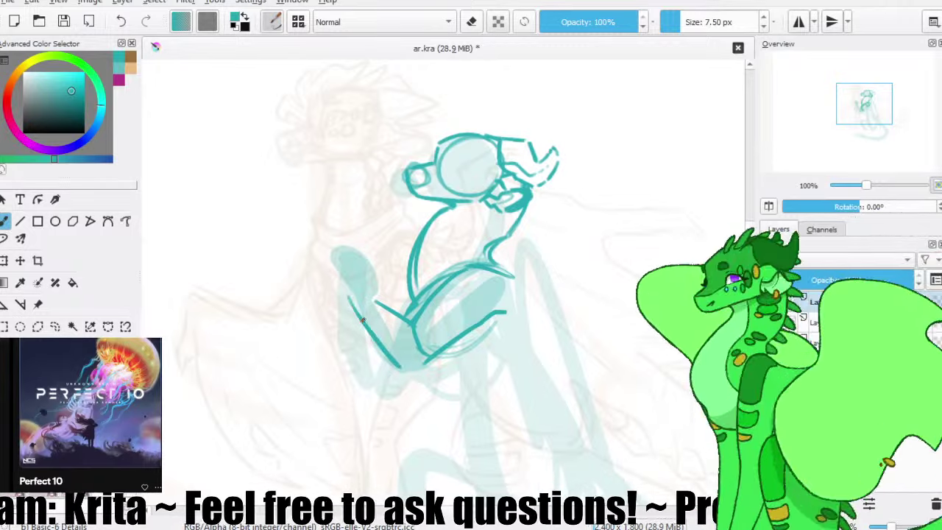
key(ctrl+z)
mouse_move(352, 297)
mouse_down()
mouse_move(394, 371)
mouse_move(429, 369)
mouse_move(464, 335)
mouse_up()
key(ctrl+z)
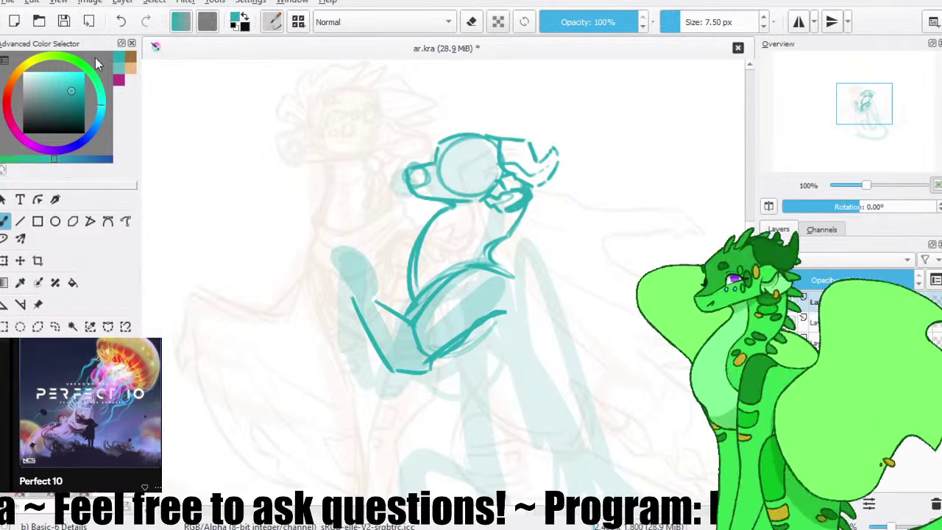
click(63, 21)
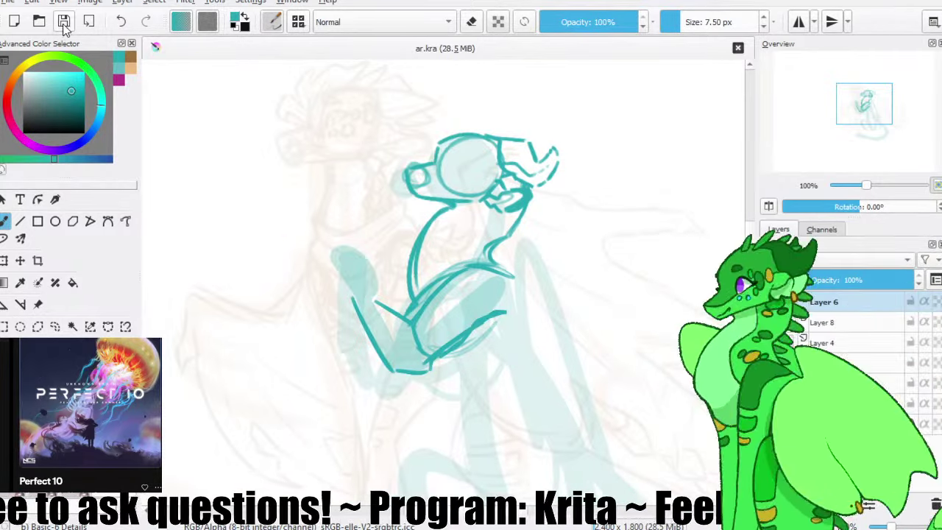
mouse_move(334, 257)
mouse_down()
mouse_move(346, 294)
mouse_move(341, 281)
mouse_move(344, 293)
mouse_move(356, 255)
mouse_up()
key(ctrl+z)
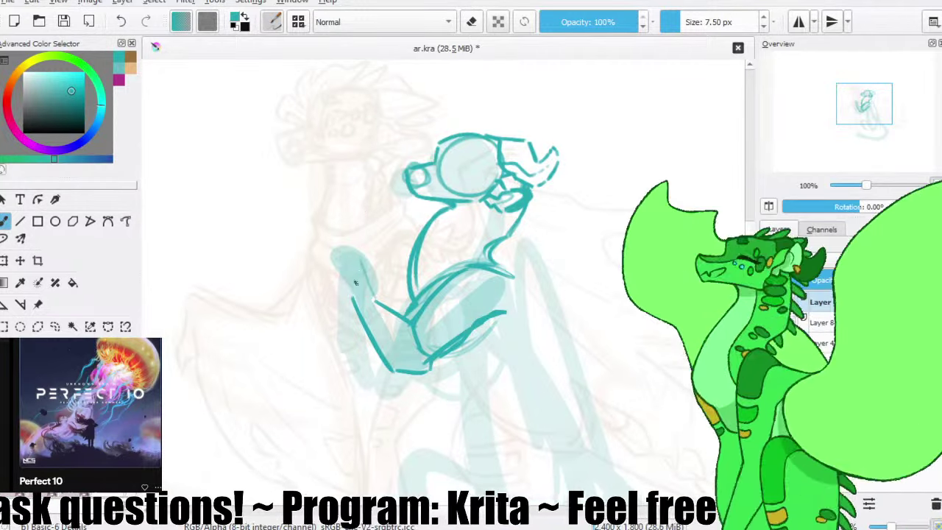
key(ctrl+z)
mouse_move(353, 298)
mouse_down()
mouse_move(331, 261)
mouse_move(352, 298)
mouse_move(333, 264)
mouse_move(353, 299)
mouse_up()
key(ctrl+z)
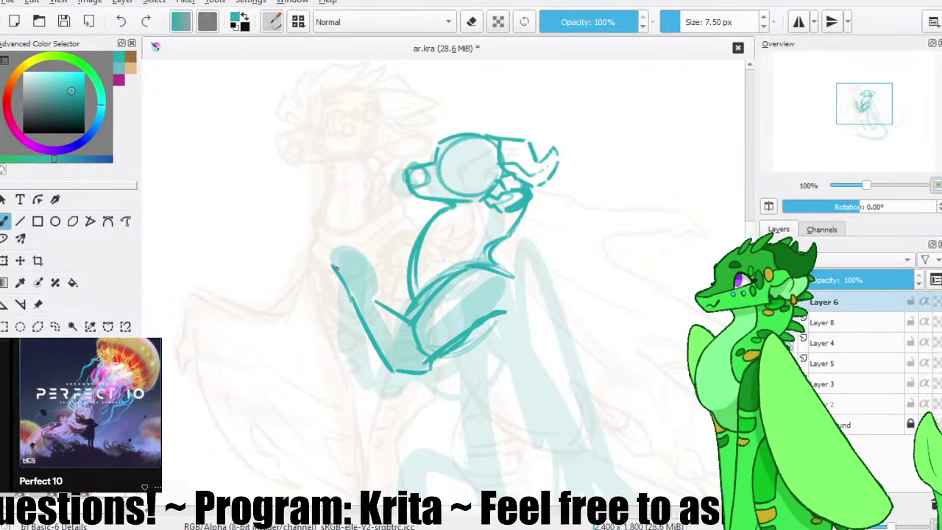
key(ctrl+z)
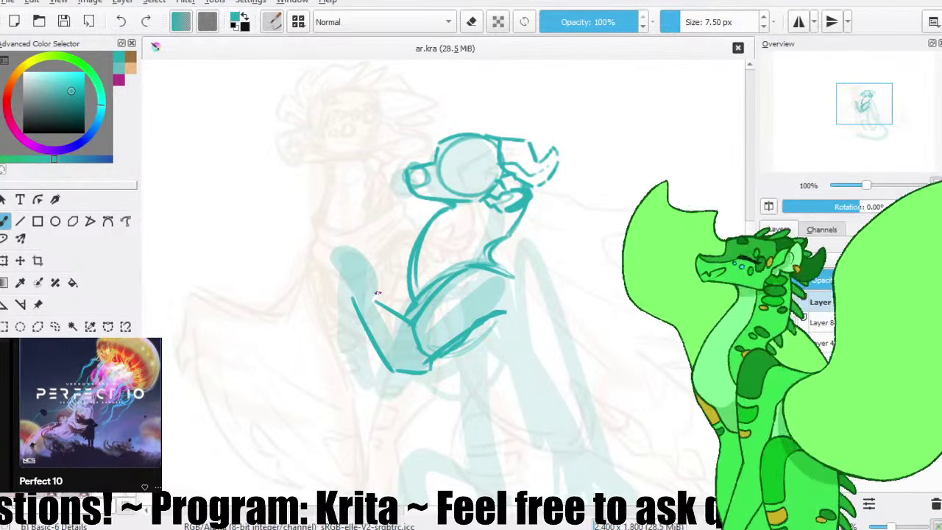
- Sketch the raised hand above the forearm, with the inner wrist line, a curled finger and the upright outer edge
mouse_move(371, 301)
mouse_down()
mouse_move(384, 266)
mouse_move(376, 302)
mouse_move(371, 272)
mouse_move(359, 264)
mouse_move(372, 244)
mouse_move(355, 251)
mouse_move(333, 230)
mouse_move(352, 252)
mouse_move(341, 231)
mouse_move(337, 268)
mouse_up()
key(ctrl+z)
key(ctrl+z)
key(ctrl+z)
key(ctrl+z)
key(ctrl+z)
key(ctrl+z)
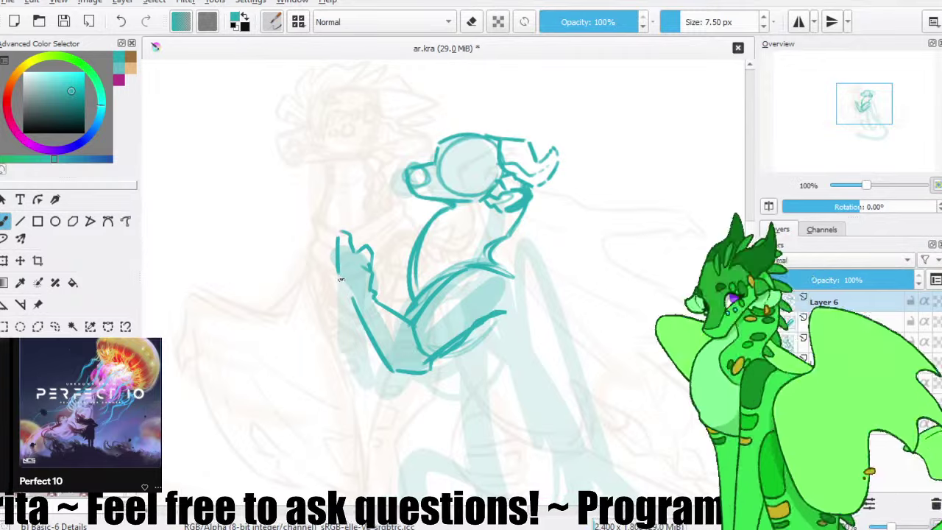
- Join the outer wrist to the hand, erasing the overlapping part of the forearm line and redrawing the connection
key(ctrl+z)
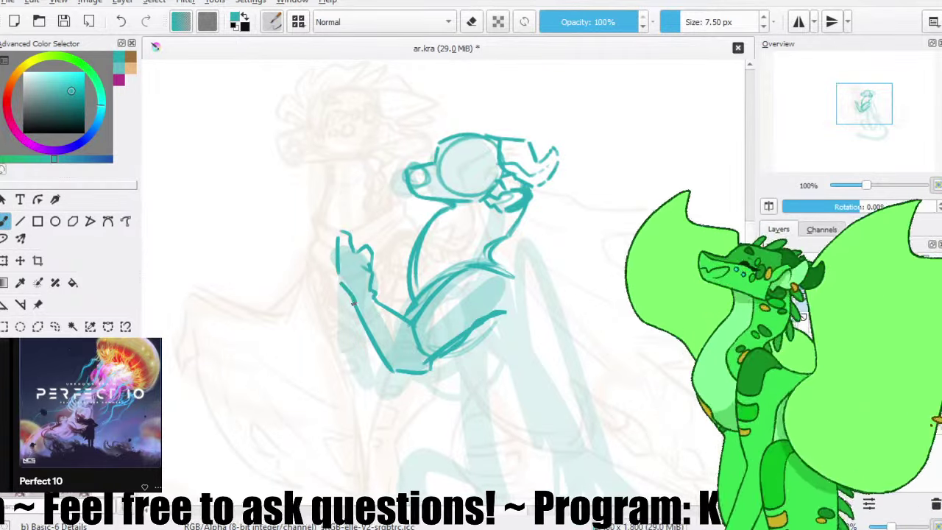
key(e)
drag(355, 303, 368, 332)
key(e)
drag(339, 282, 351, 294)
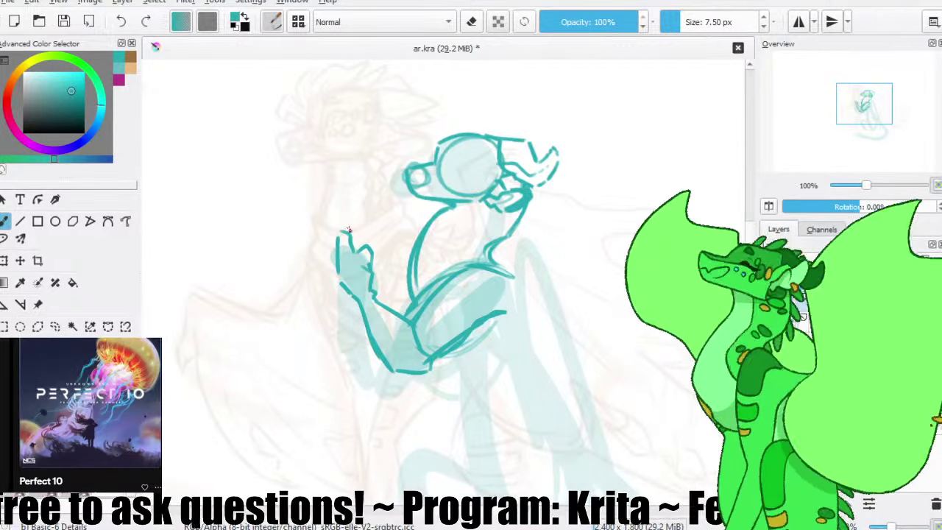
- Add a fingertip and a long extended finger reaching from the raised hand toward the chin, and save the file
drag(350, 224, 360, 222)
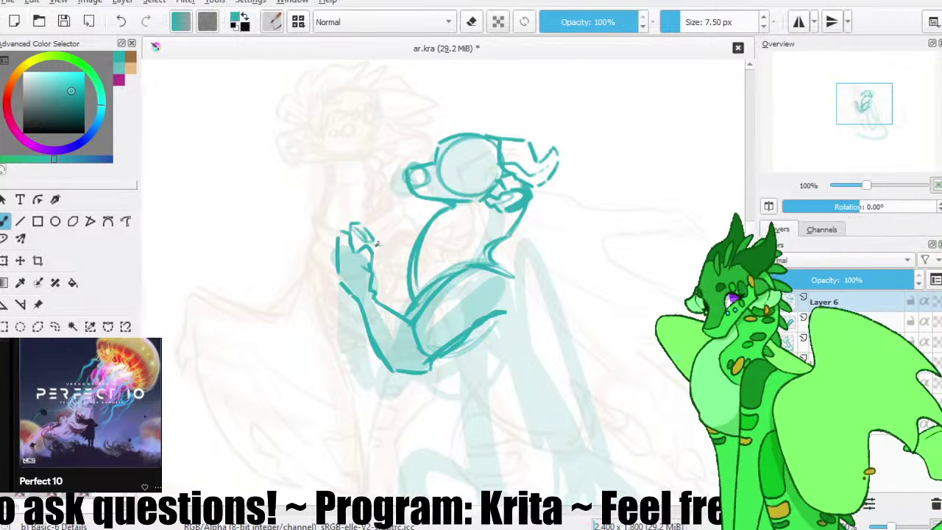
drag(375, 243, 393, 226)
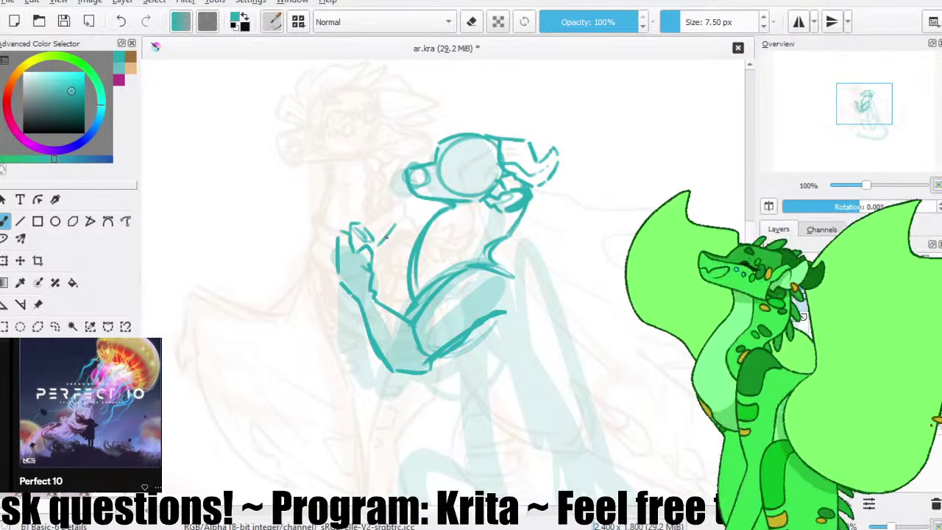
mouse_move(404, 219)
mouse_down()
mouse_move(376, 247)
mouse_move(366, 241)
mouse_up()
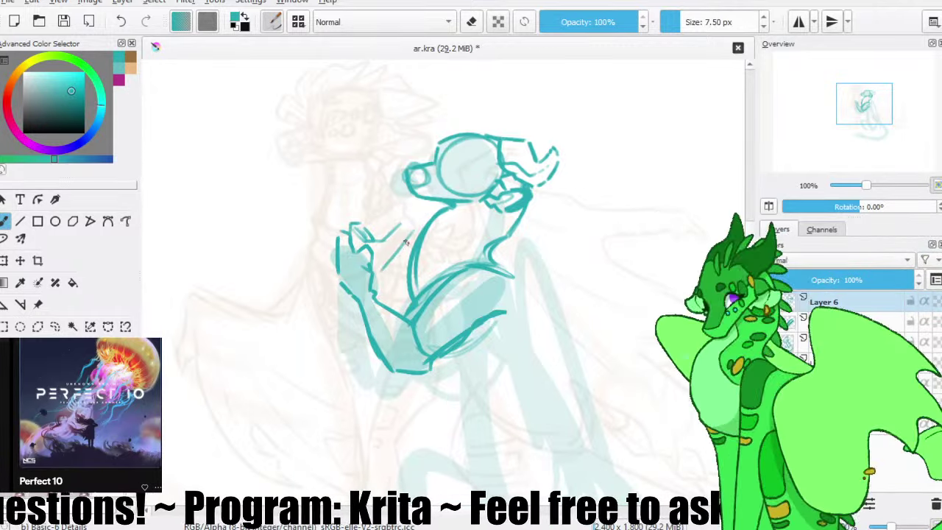
key(ctrl+z)
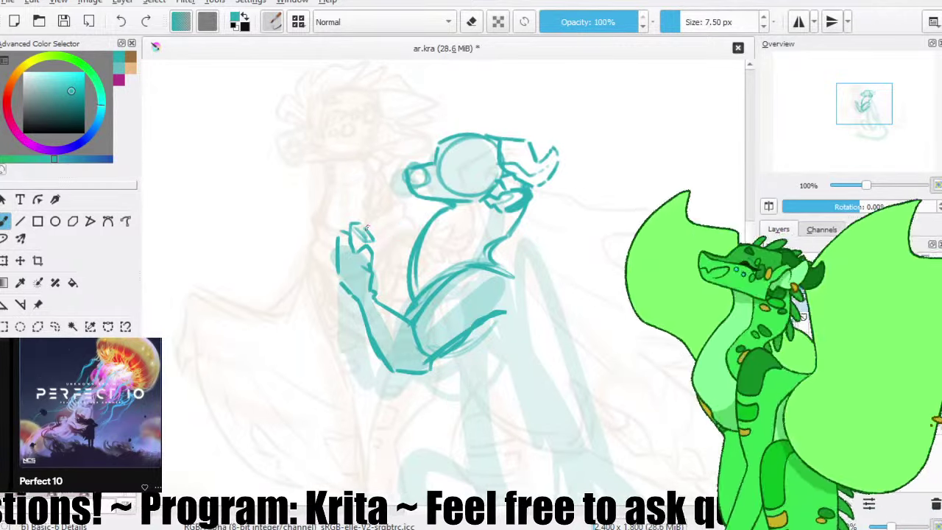
drag(366, 227, 394, 228)
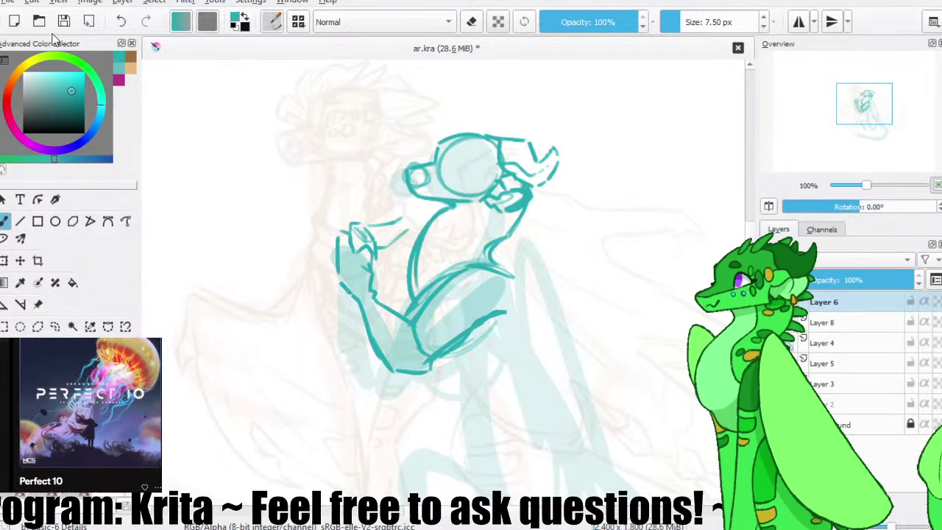
key(ctrl+s)
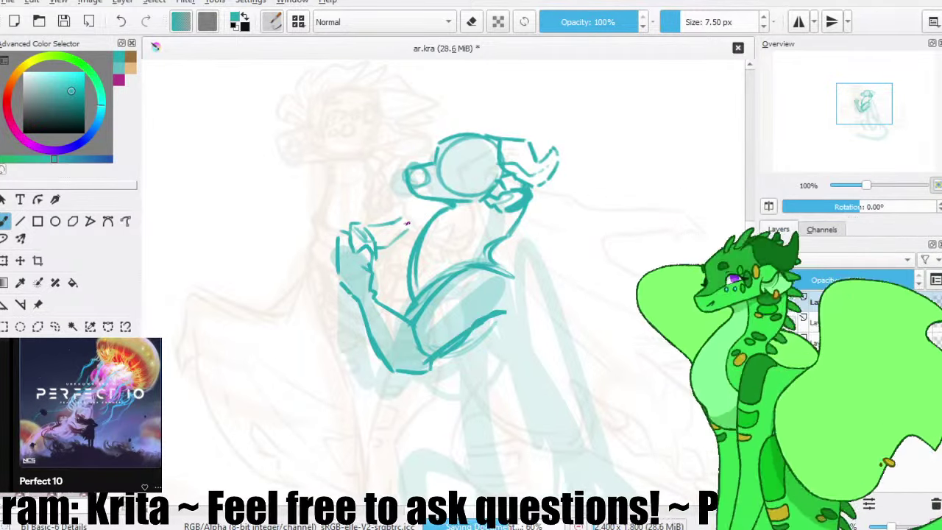
- Close the tip of the extended finger, undo the extra strokes between hand and chest, and save the file
mouse_move(409, 214)
mouse_down()
mouse_move(392, 237)
mouse_move(413, 225)
mouse_up()
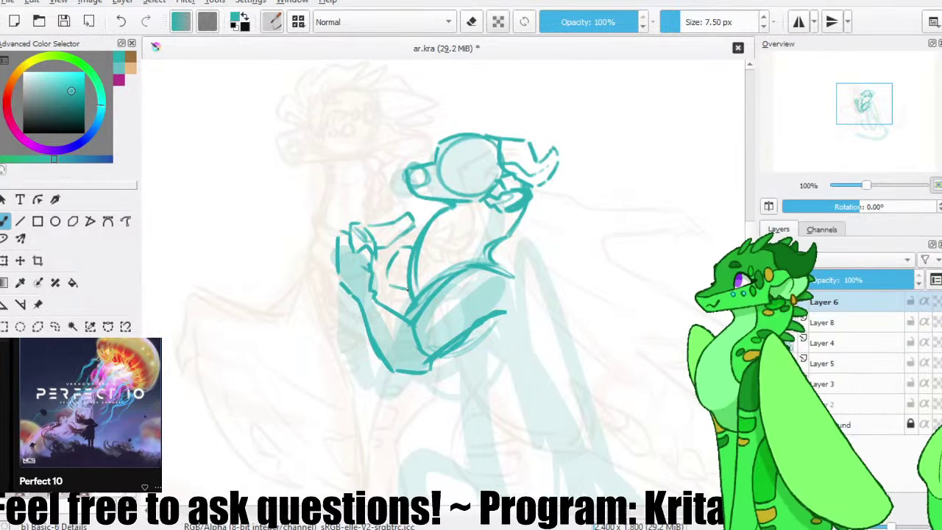
key(ctrl+z)
key(ctrl+z)
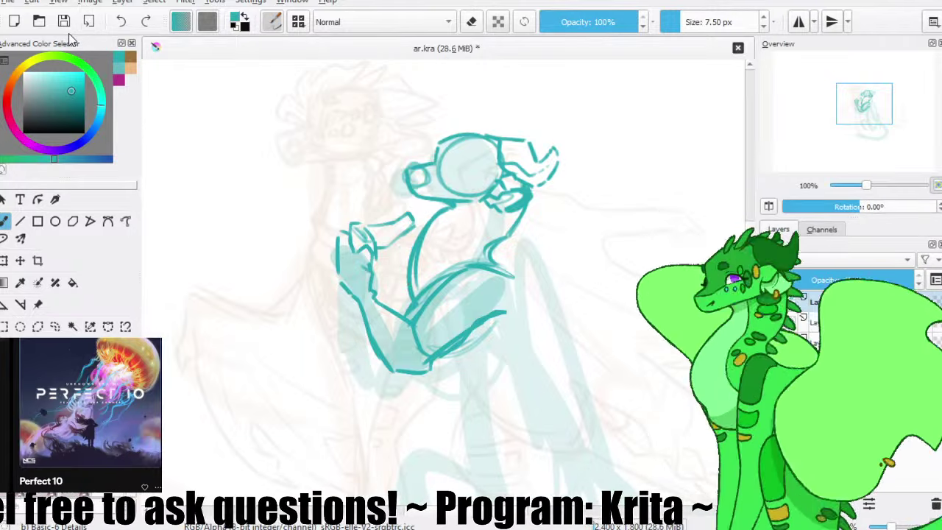
click(64, 21)
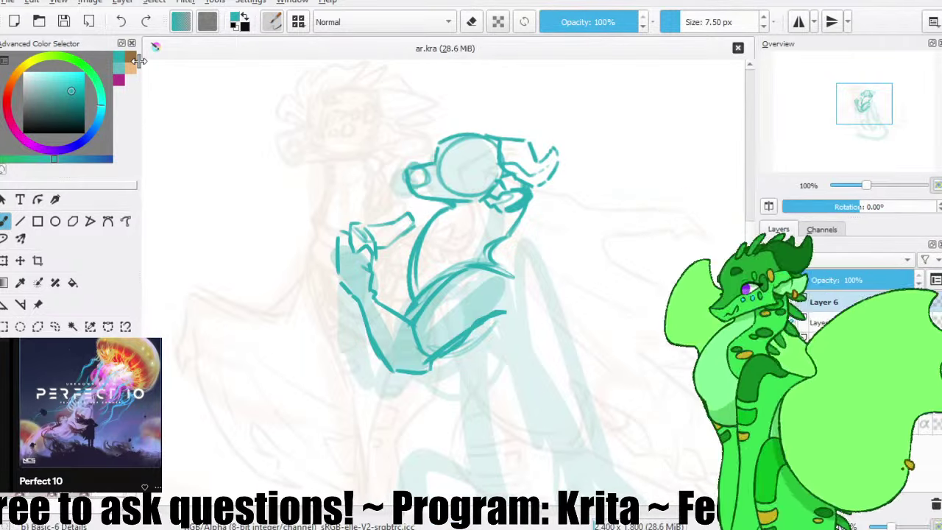
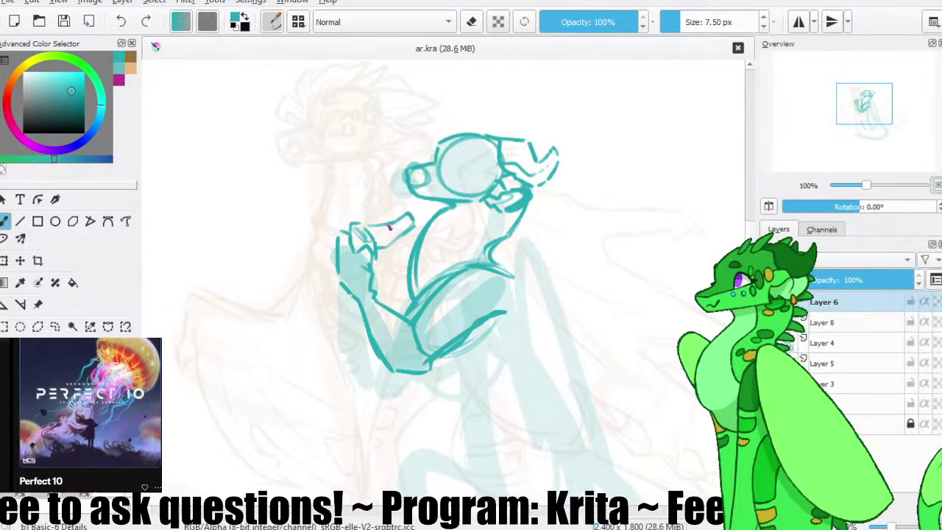
drag(389, 227, 380, 233)
key(ctrl+z)
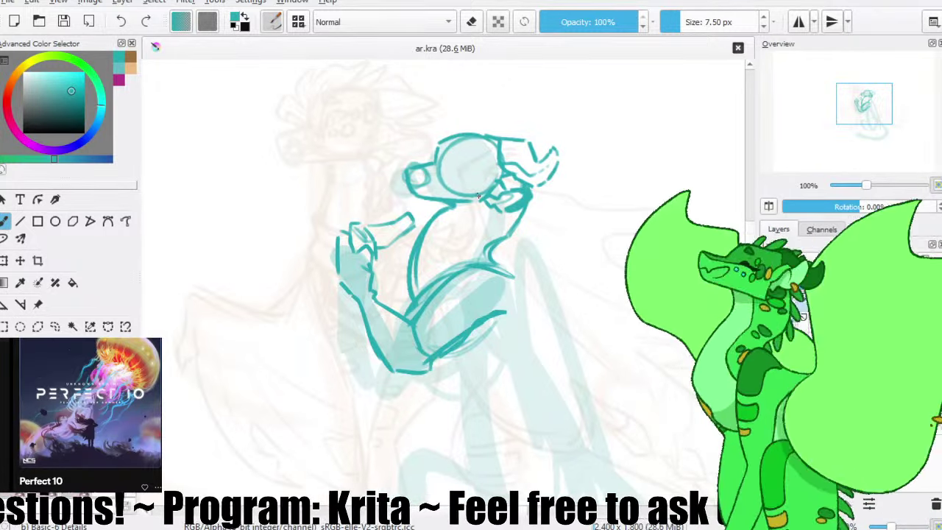
- Try to sketch a wing behind the back, with a curve from the shoulder and a long descending leading edge
drag(525, 215, 504, 159)
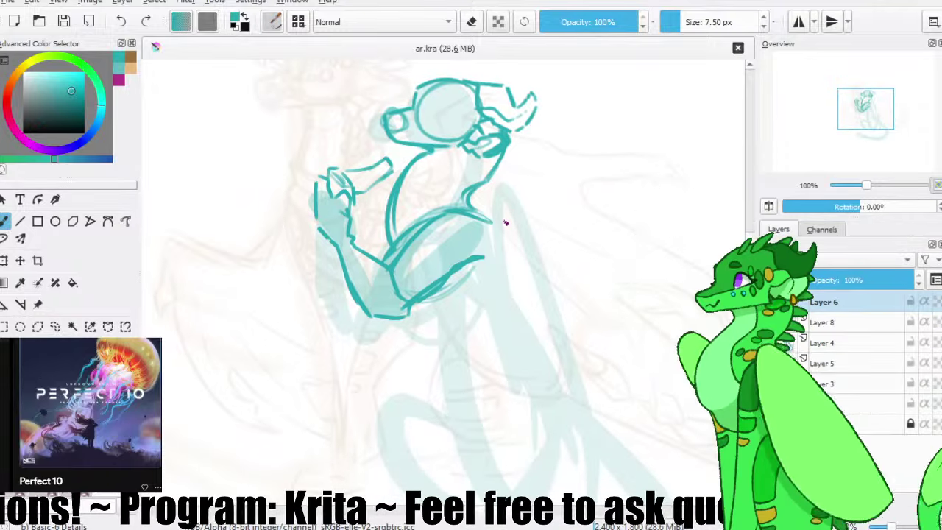
key(minus)
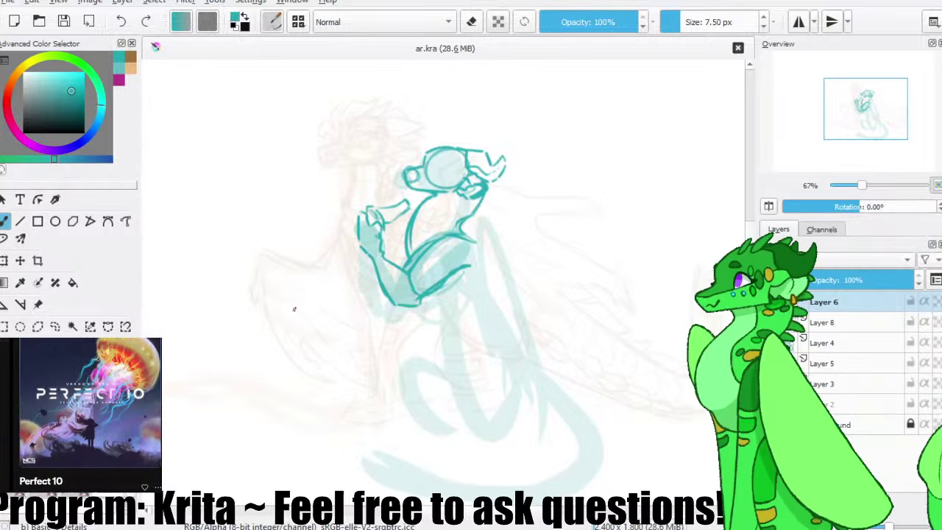
key(1)
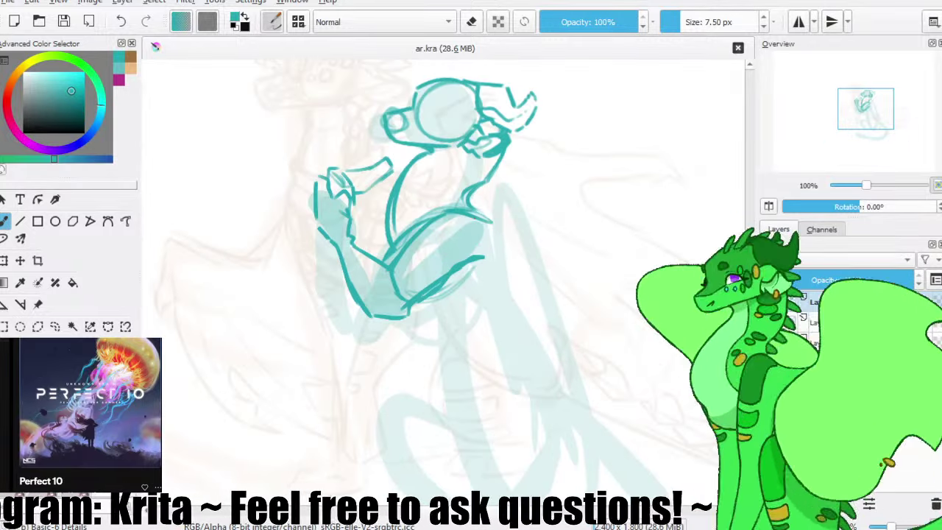
mouse_move(476, 217)
mouse_down()
mouse_move(509, 241)
mouse_move(498, 240)
mouse_up()
key(ctrl+z)
drag(527, 170, 510, 254)
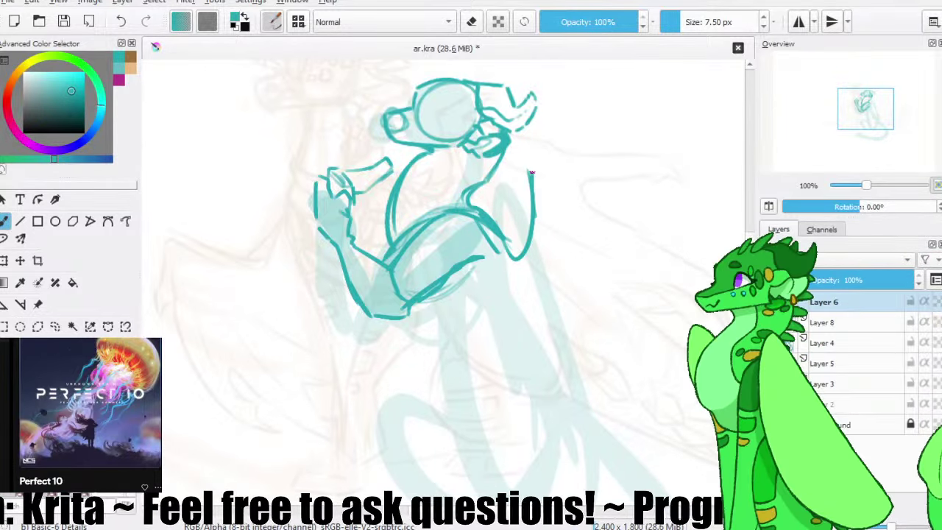
mouse_move(531, 172)
mouse_down()
mouse_move(634, 254)
mouse_move(608, 245)
mouse_move(626, 318)
mouse_move(623, 255)
mouse_move(581, 255)
mouse_move(596, 335)
mouse_up()
key(ctrl+z)
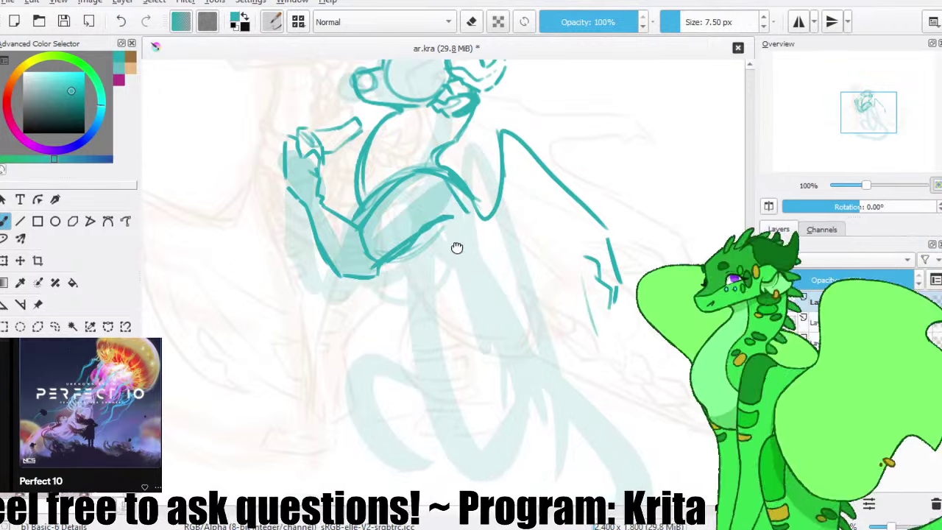
- Erase the rough wing lines behind the back with the 50 px circle eraser
drag(457, 248, 506, 332)
key(e)
drag(505, 294, 542, 292)
key(e)
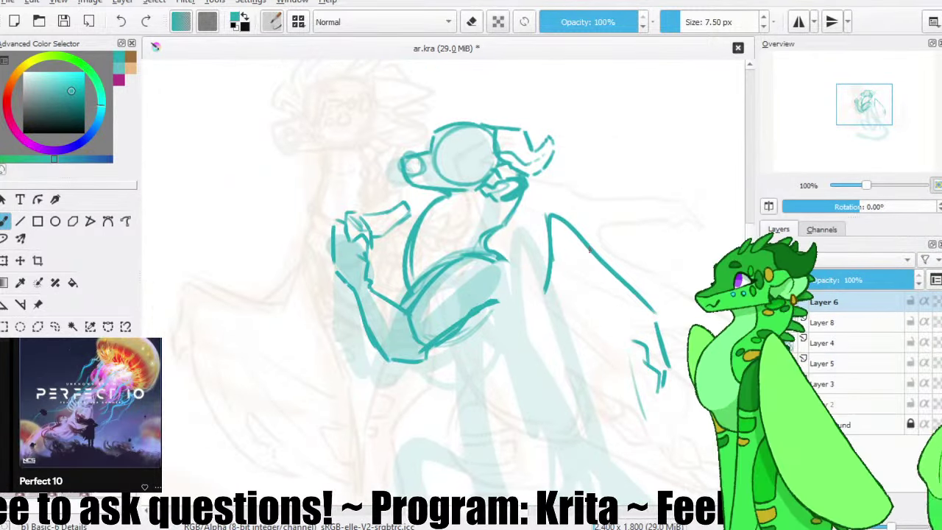
key(slash)
mouse_move(549, 218)
mouse_down()
mouse_move(550, 317)
mouse_move(664, 353)
mouse_move(652, 395)
mouse_move(640, 368)
mouse_up()
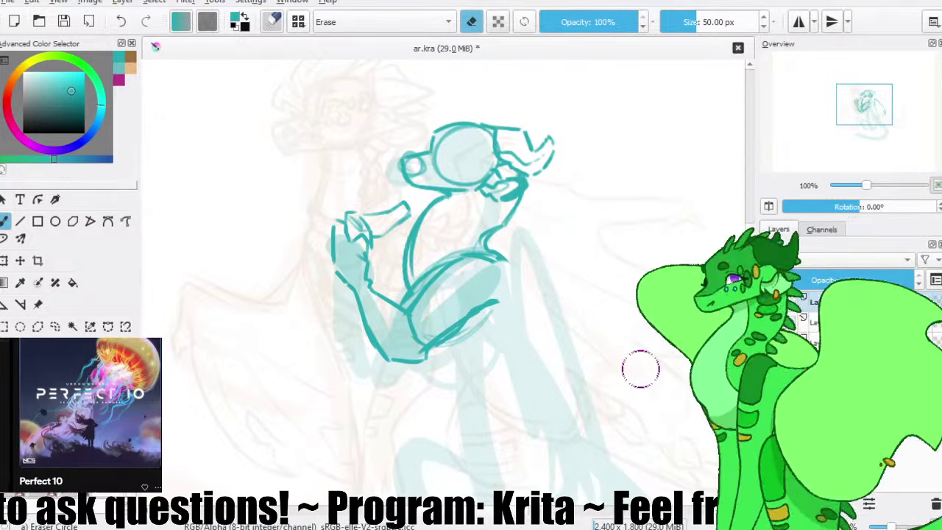
- Sketch the wing base again with the 7.50 px brush, adding the shoulder line and a pointed upper joint behind the neck
key(e)
mouse_move(540, 233)
mouse_down()
mouse_move(501, 218)
mouse_move(514, 222)
mouse_move(512, 193)
mouse_move(532, 149)
mouse_move(507, 172)
mouse_move(503, 199)
mouse_up()
key(ctrl+z)
key(ctrl+z)
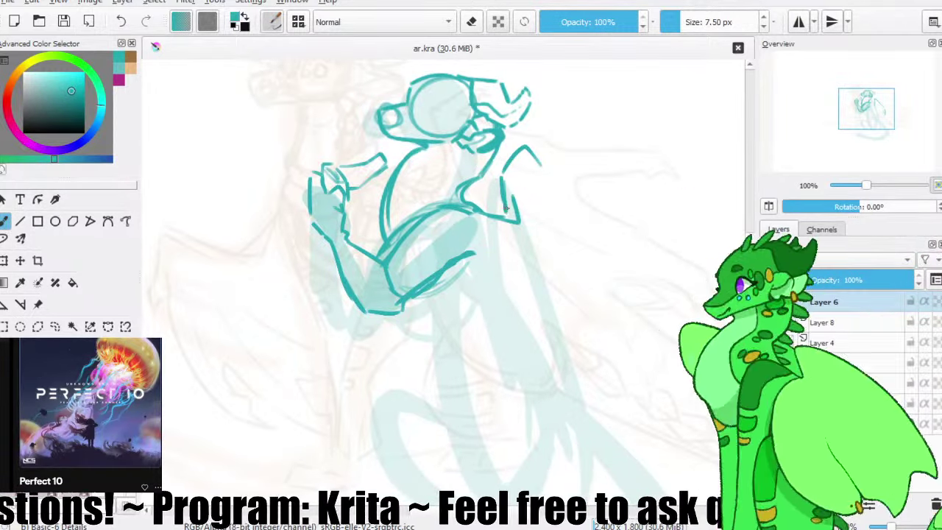
- Draw the long inner contour of the wing arm descending from the upper joint, redoing the strokes until they fit
drag(524, 179, 593, 334)
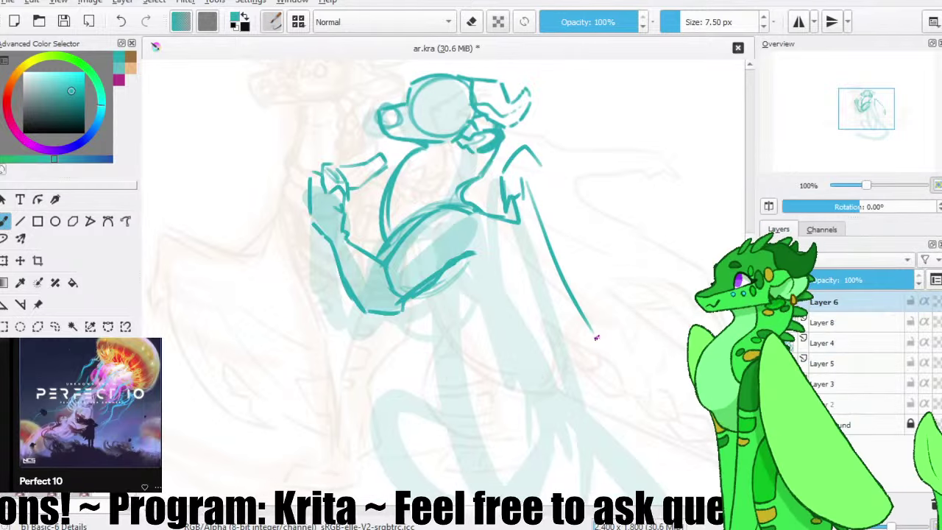
key(ctrl+z)
mouse_move(527, 182)
mouse_down()
mouse_move(547, 283)
mouse_move(573, 316)
mouse_up()
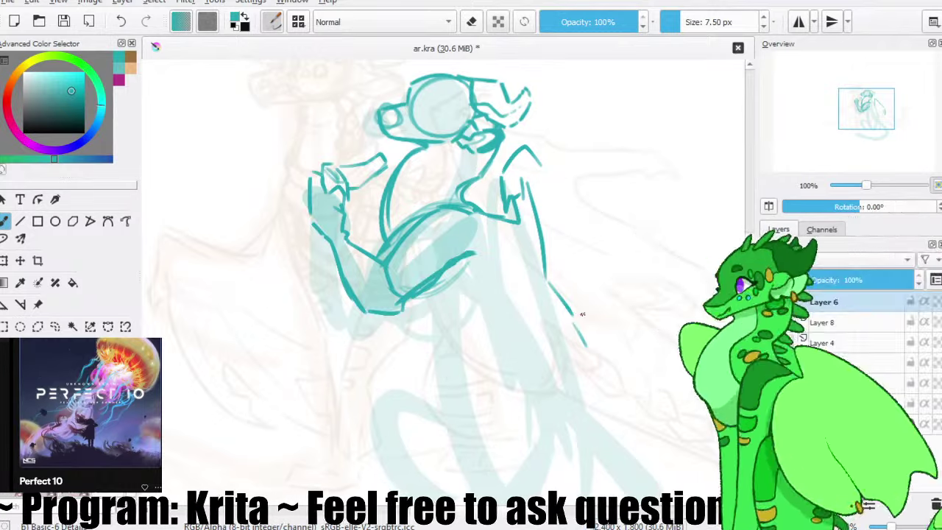
key(ctrl+z)
drag(575, 321, 622, 355)
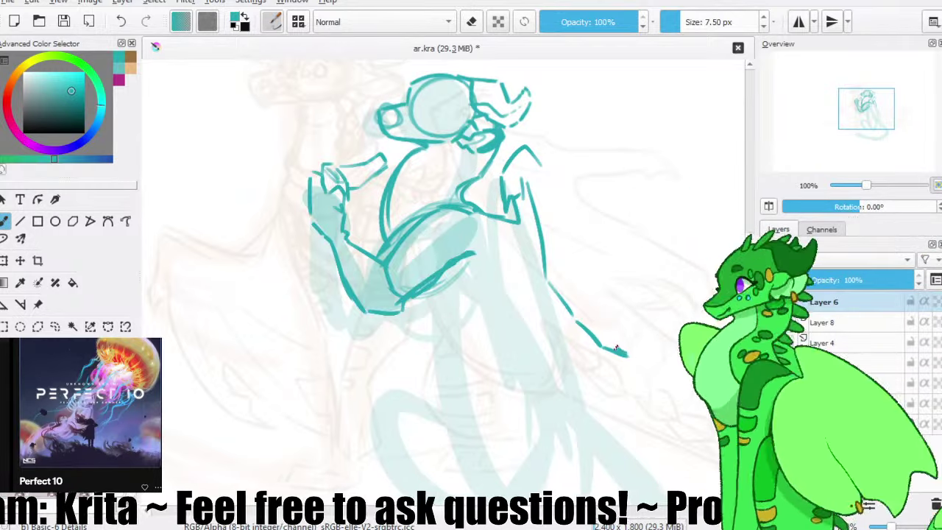
- Sketch a hooked notch and the lower membrane edge running toward the wing's far tip
mouse_move(626, 354)
mouse_down()
mouse_move(593, 318)
mouse_move(630, 316)
mouse_move(685, 369)
mouse_up()
key(ctrl+z)
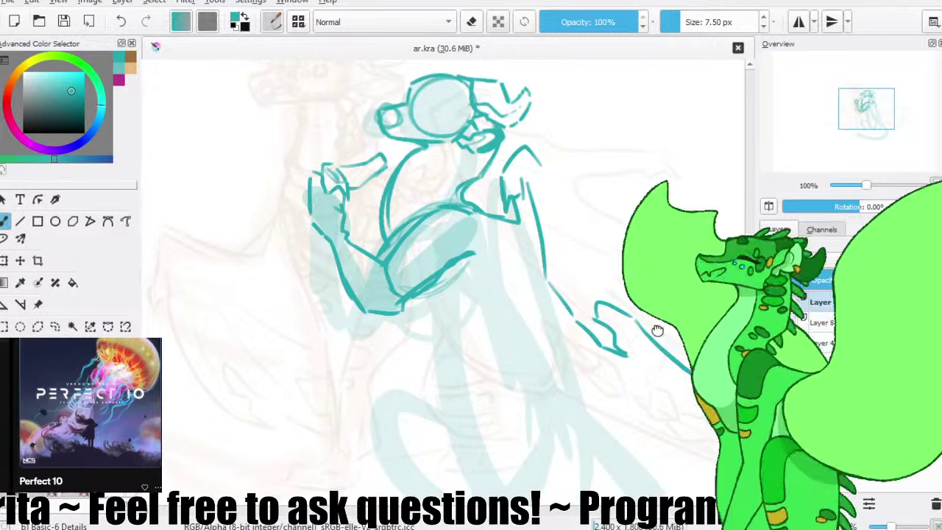
drag(657, 330, 587, 286)
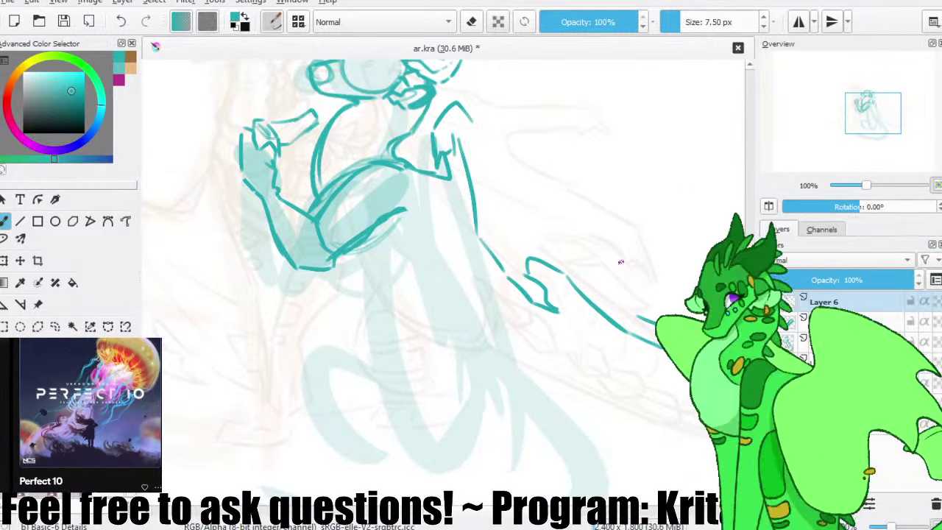
- Draw the wing's outer edge between its far tip and the pointed upper joint, redoing the strokes that miss, and save the file
drag(621, 262, 554, 194)
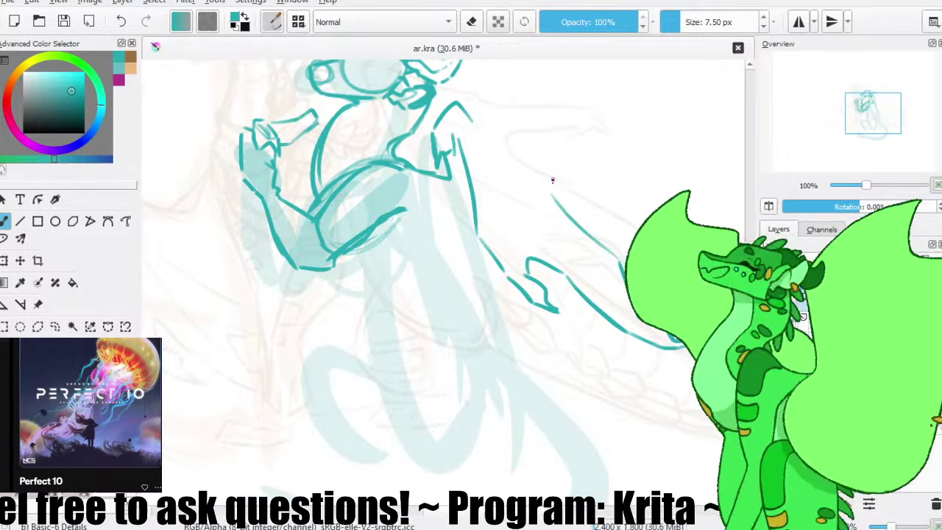
drag(606, 255, 655, 317)
drag(620, 278, 566, 219)
key(ctrl+z)
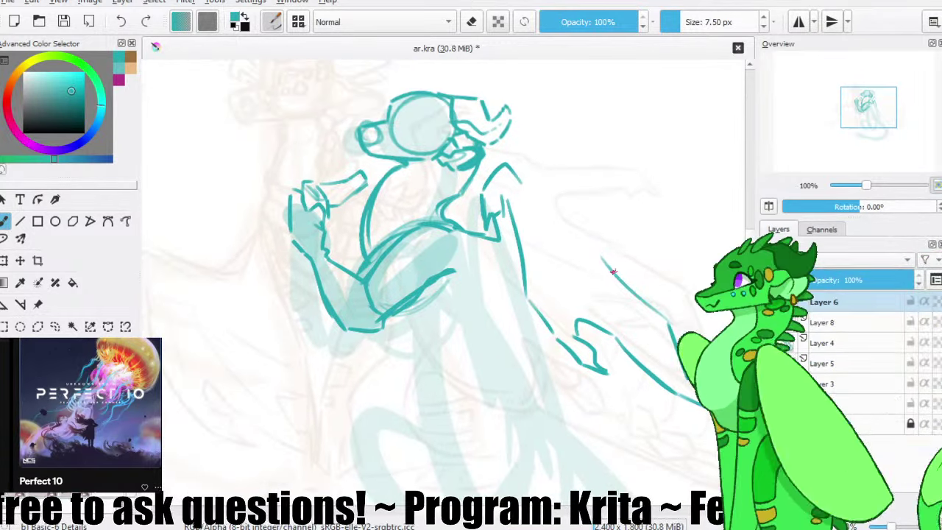
drag(616, 274, 520, 179)
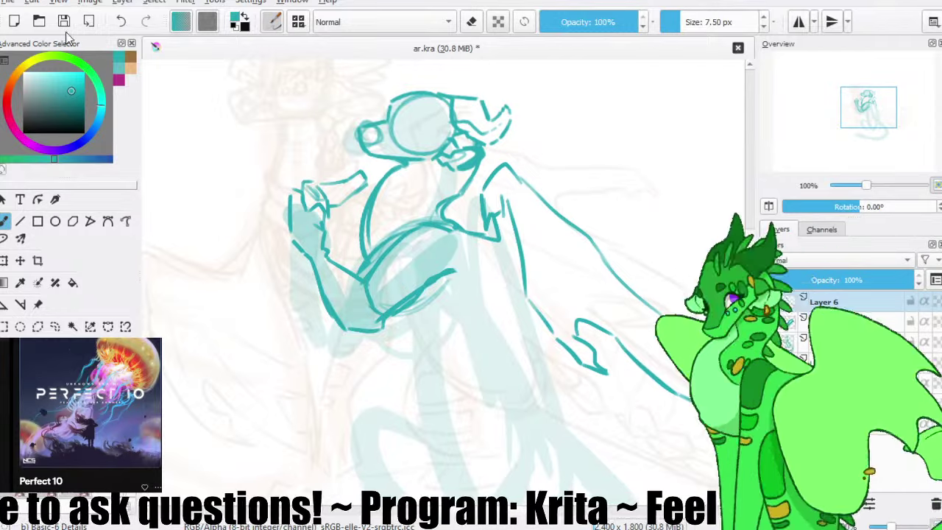
click(65, 25)
- Sketch the wing's lower membrane edge descending in a long curve from beneath the upper arm
mouse_move(531, 299)
mouse_down()
mouse_move(526, 254)
mouse_move(501, 246)
mouse_up()
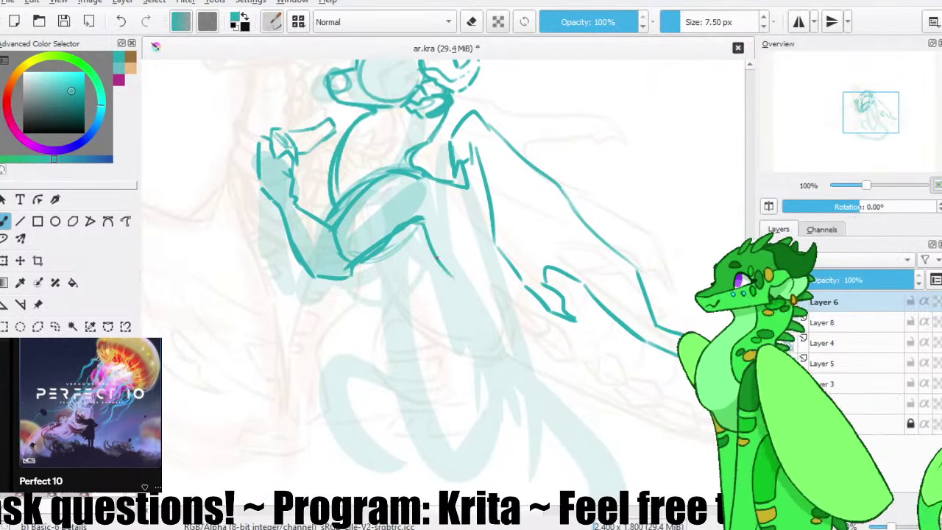
drag(437, 258, 529, 364)
key(ctrl+z)
mouse_move(419, 225)
mouse_down()
mouse_move(487, 314)
mouse_move(537, 353)
mouse_move(580, 352)
mouse_up()
scroll(572, 331, up, 2)
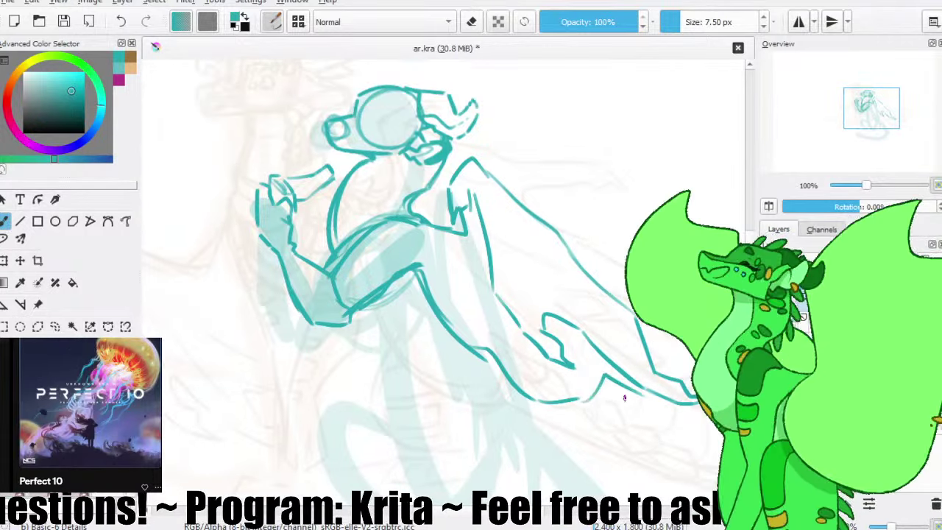
- Add a second pointed tip to the lower membrane edge, double the outer edge near the far tip, and save the file
mouse_move(565, 400)
mouse_down()
mouse_move(582, 384)
mouse_move(662, 434)
mouse_move(644, 425)
mouse_up()
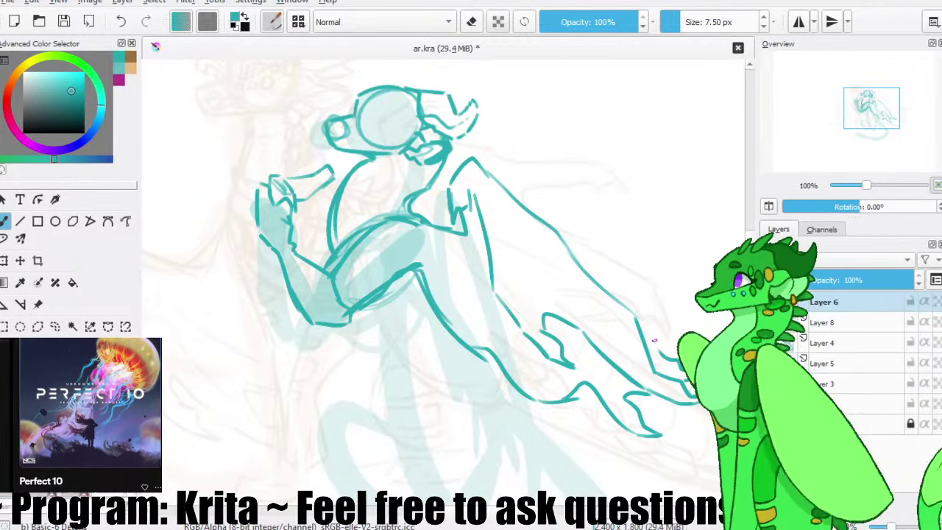
drag(656, 345, 648, 319)
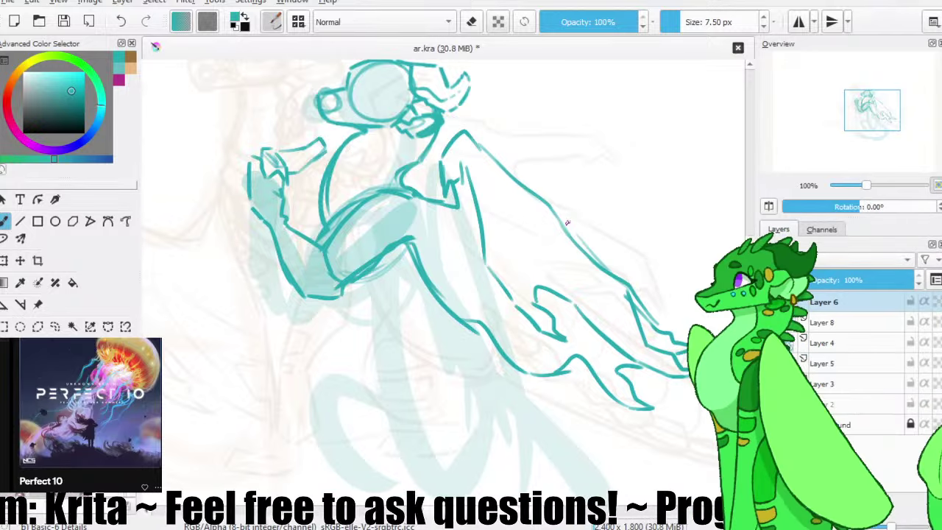
click(63, 21)
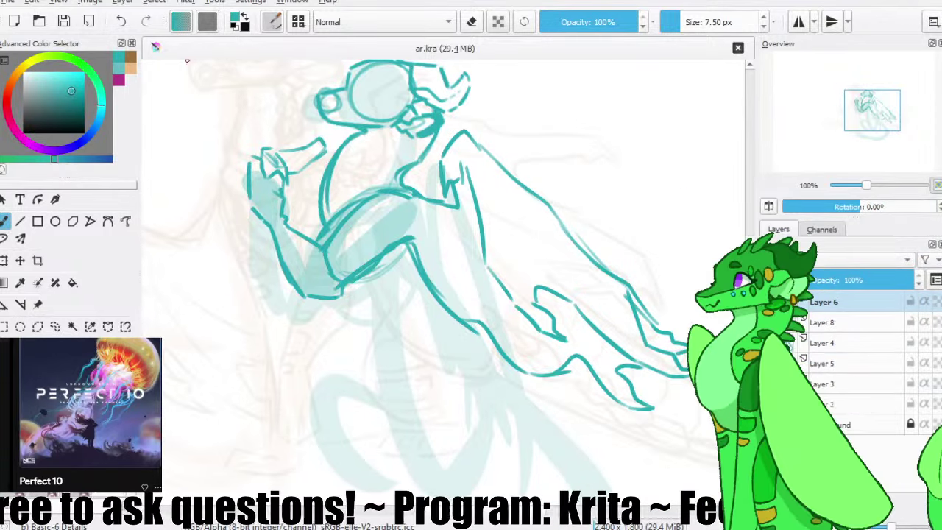
- Connect the underside of the upper arm to the wing base with a curved line and save the file
key(minus)
drag(412, 212, 434, 225)
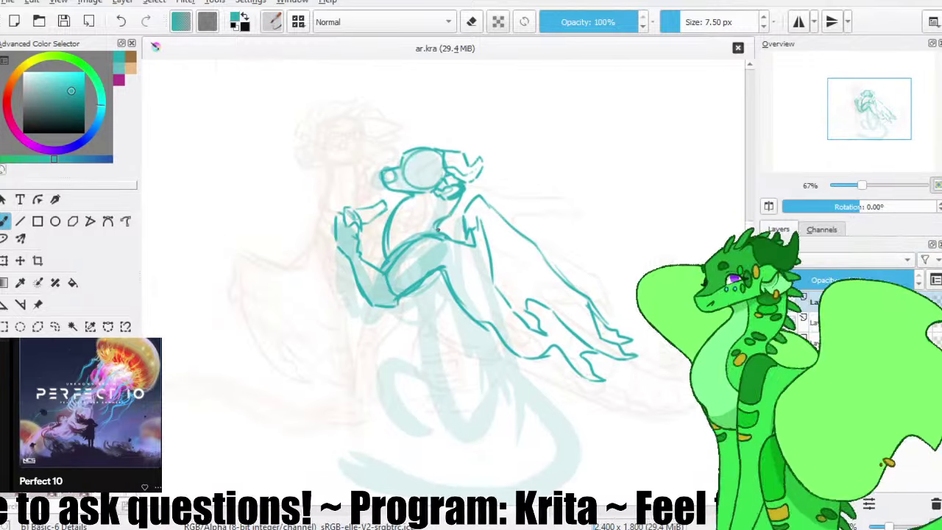
key(plus)
drag(443, 259, 453, 257)
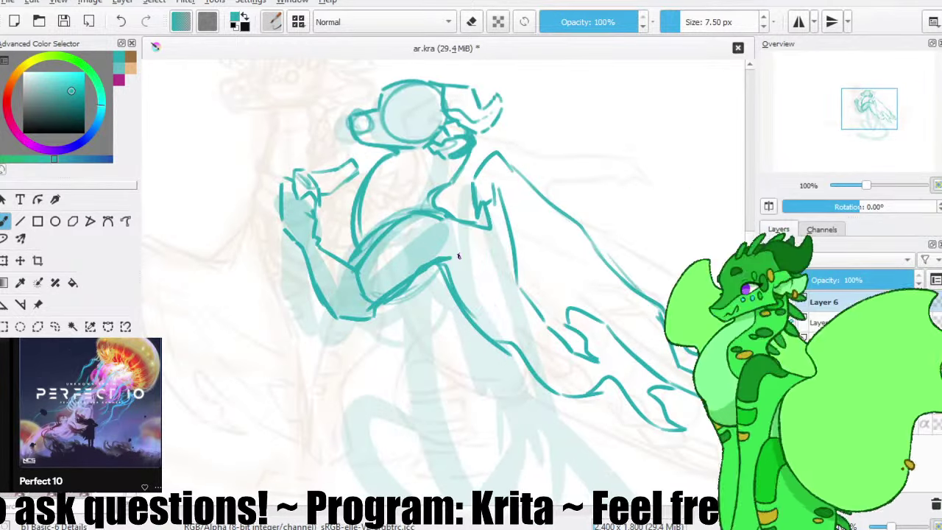
drag(497, 200, 508, 256)
mouse_move(498, 206)
mouse_down()
mouse_move(506, 261)
mouse_move(465, 269)
mouse_move(487, 255)
mouse_move(442, 257)
mouse_up()
key(ctrl+z)
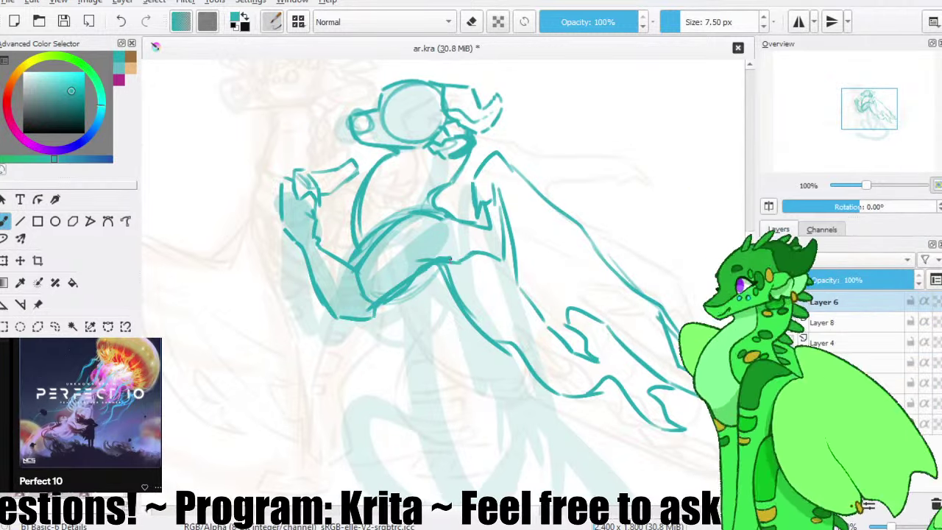
drag(306, 189, 330, 200)
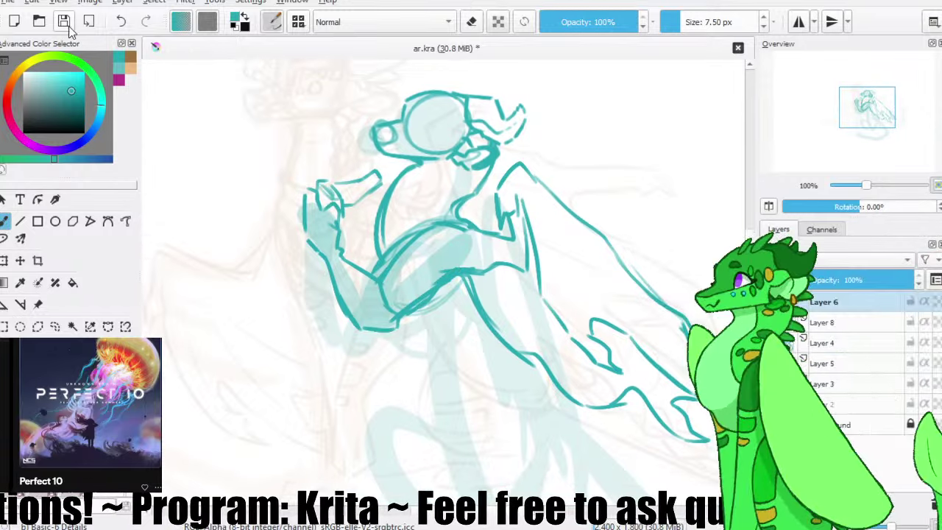
click(67, 25)
key(ctrl+s)
- Sketch a second horn above the back of the head, redoing it until it fits, and add a line linking the horns to the wing joint
mouse_move(468, 120)
mouse_down()
mouse_move(458, 148)
mouse_move(472, 105)
mouse_up()
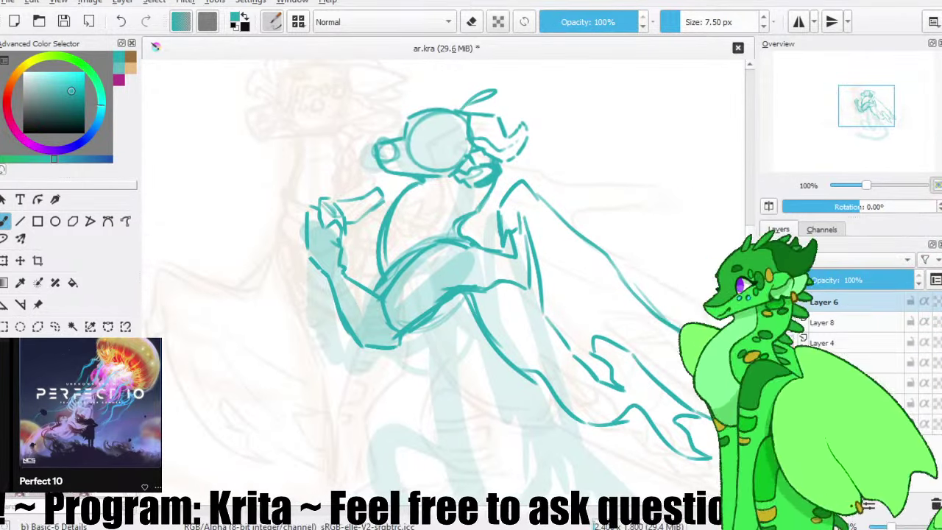
key(ctrl+z)
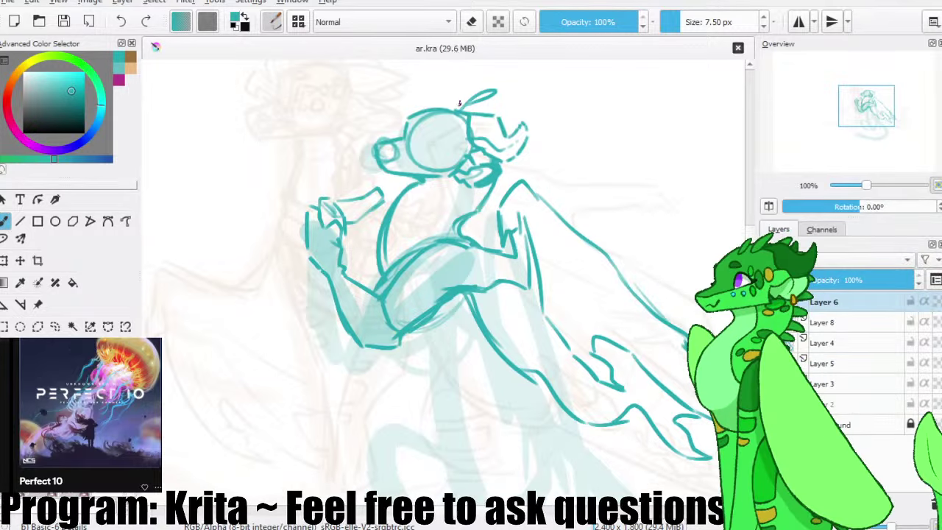
mouse_move(443, 108)
mouse_down()
mouse_move(492, 96)
mouse_move(462, 93)
mouse_move(493, 103)
mouse_move(494, 113)
mouse_move(485, 106)
mouse_move(504, 119)
mouse_up()
key(ctrl+z)
key(ctrl+z)
key(ctrl+z)
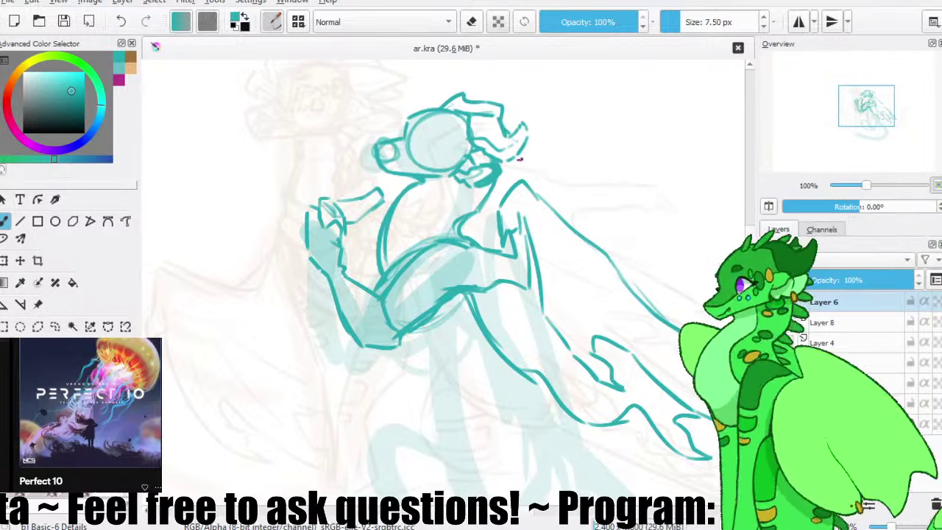
drag(522, 174, 502, 173)
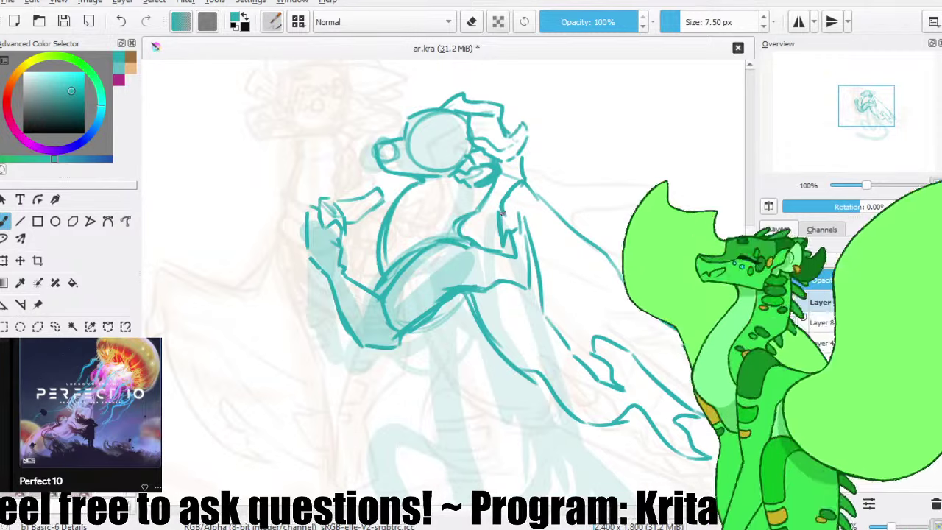
- Add a small loop at the shoulder and short inner neck and chest lines below the jaw, and save the file
drag(501, 218, 498, 232)
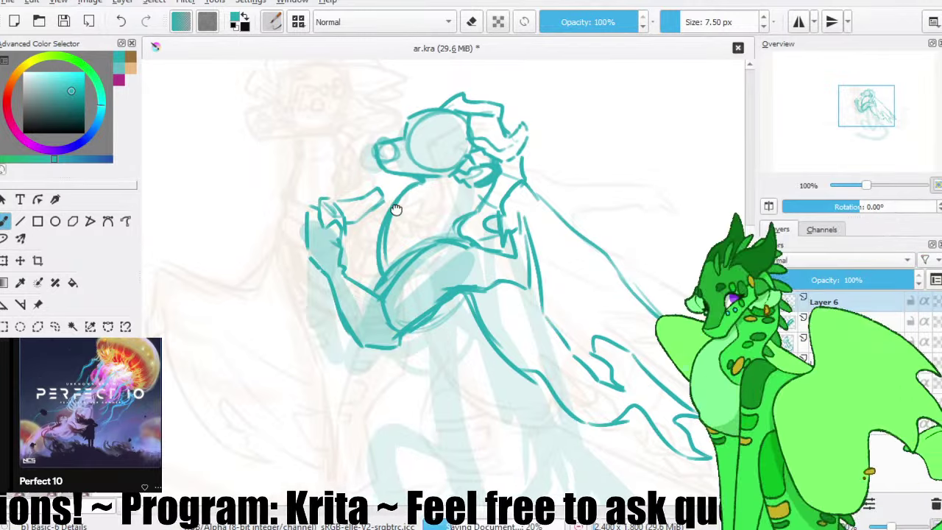
drag(395, 209, 373, 197)
mouse_move(419, 167)
mouse_down()
mouse_move(397, 204)
mouse_move(402, 226)
mouse_up()
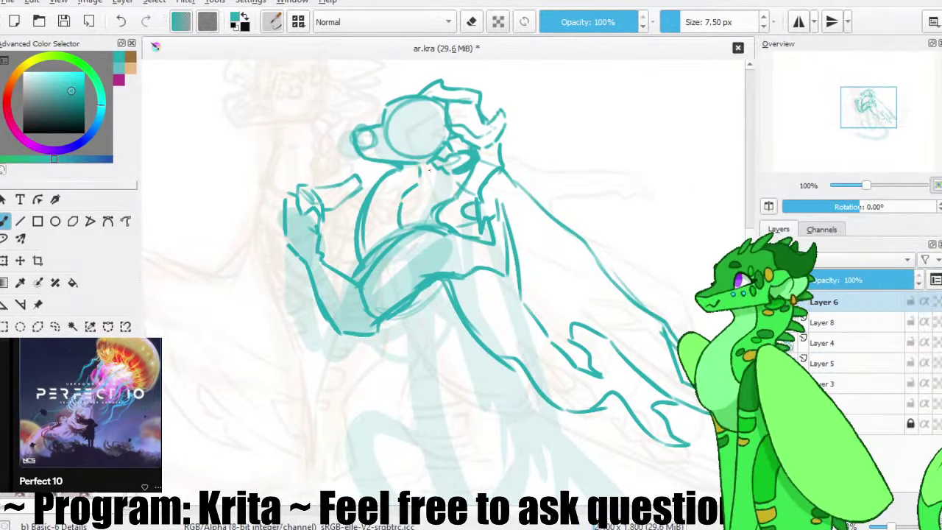
mouse_move(431, 171)
mouse_down()
mouse_move(456, 181)
mouse_move(453, 206)
mouse_move(430, 203)
mouse_up()
key(ctrl+z)
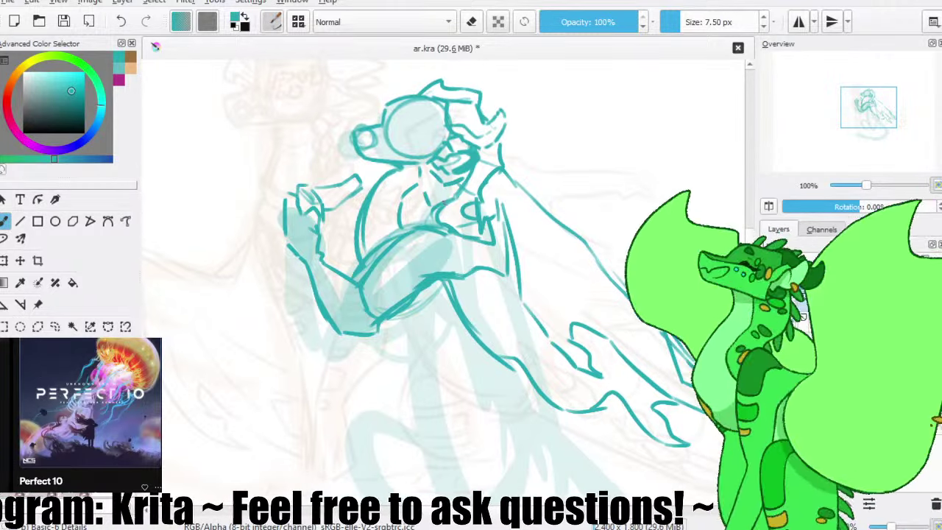
click(64, 22)
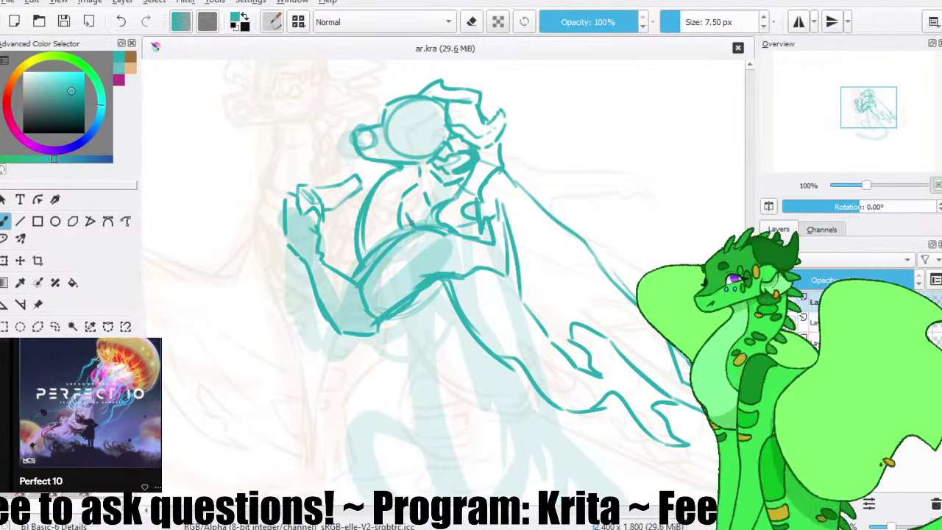
- Draw rounded scale markings along the upper arm, shoulder, wing joint and forearm, and save the file
drag(416, 242, 439, 232)
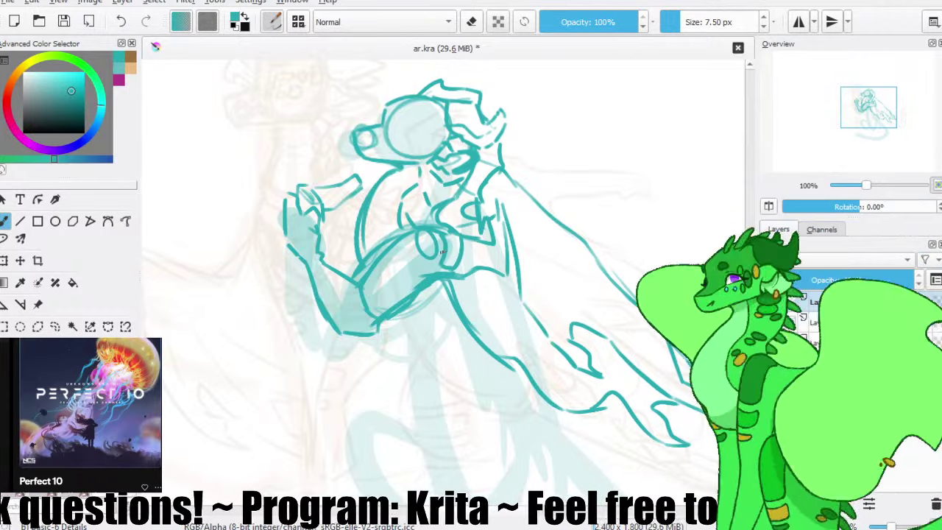
mouse_move(408, 236)
mouse_down()
mouse_move(429, 266)
mouse_move(420, 270)
mouse_up()
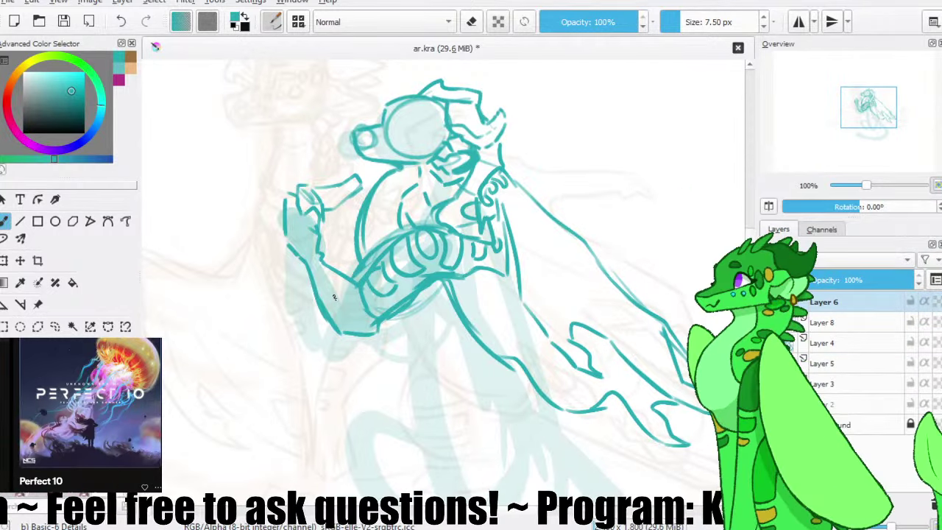
drag(329, 294, 338, 317)
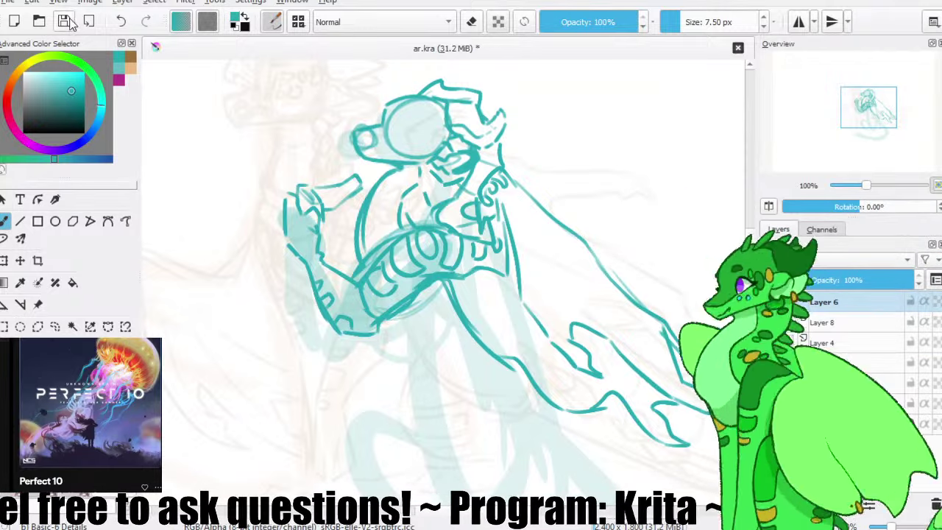
click(67, 22)
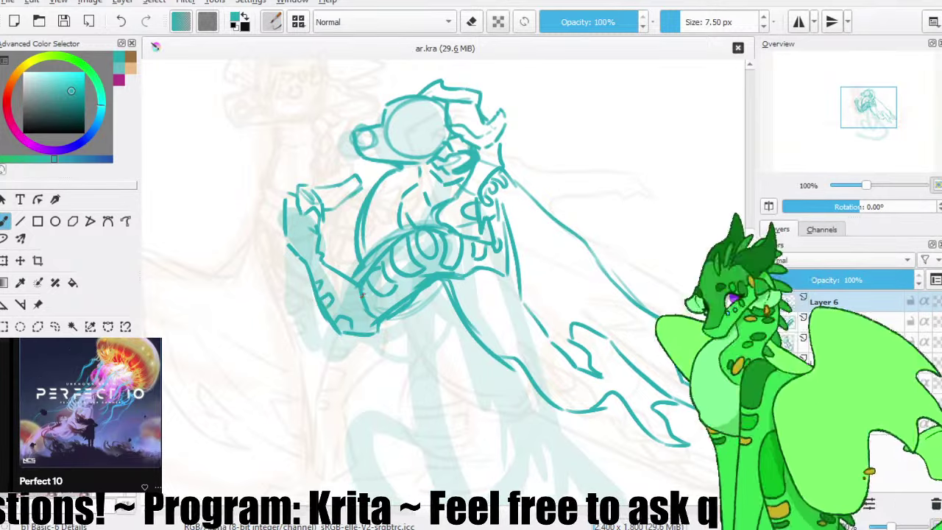
- Reshape the free end of the raised hand's outstretched digit with small angular strokes and save the file
key(ctrl+minus)
drag(408, 246, 399, 226)
scroll(384, 259, up, 1)
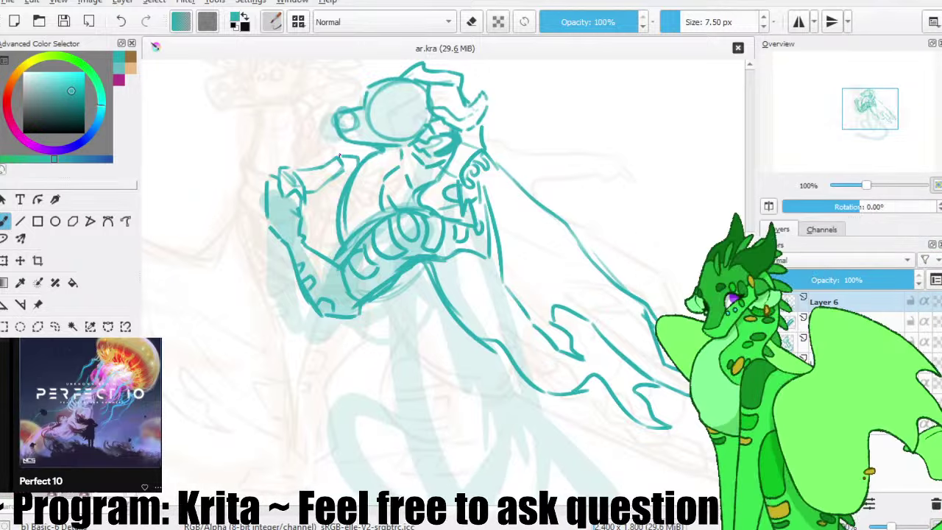
mouse_move(361, 153)
mouse_down()
mouse_move(364, 175)
mouse_move(347, 163)
mouse_up()
key(ctrl+z)
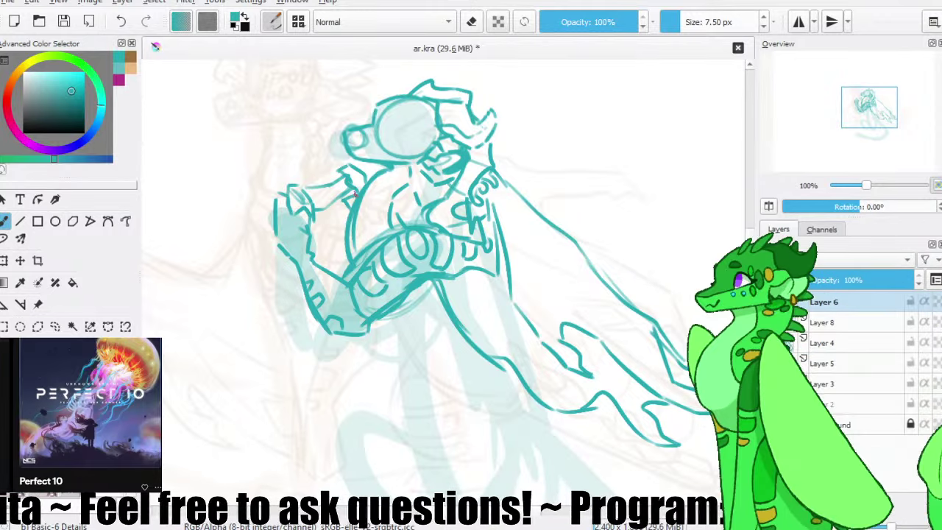
key(e)
key(e)
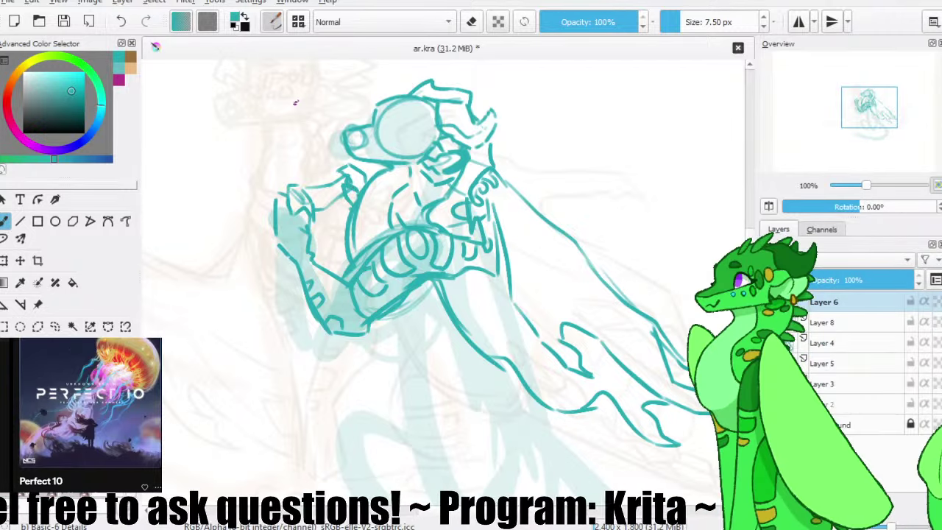
click(64, 21)
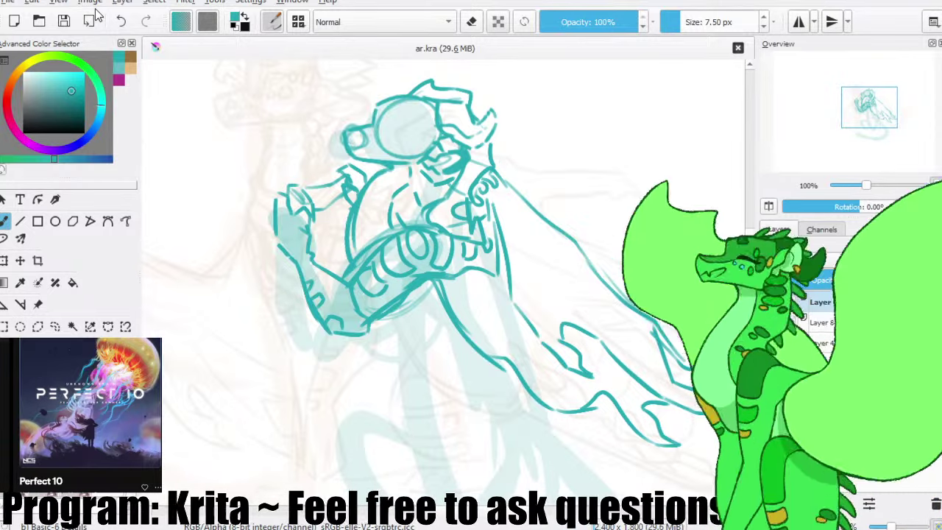
key(ctrl+plus)
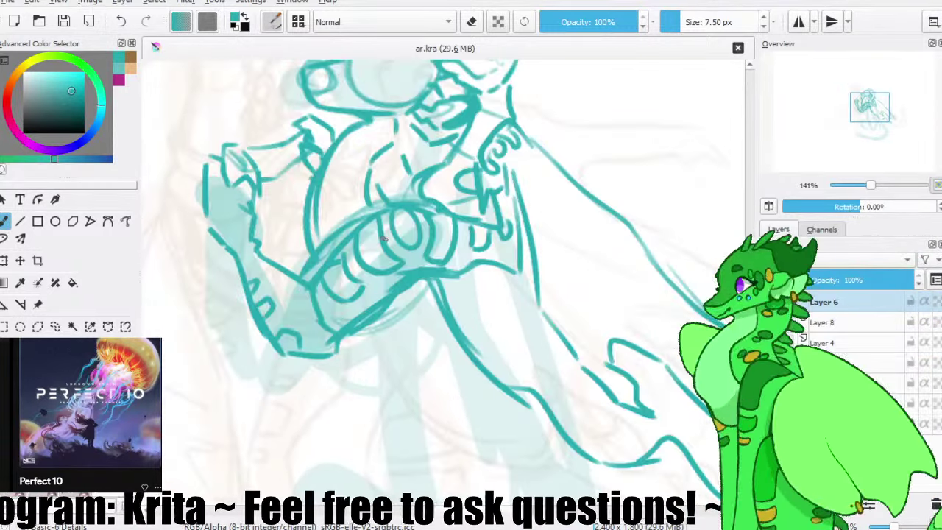
key(ctrl+z)
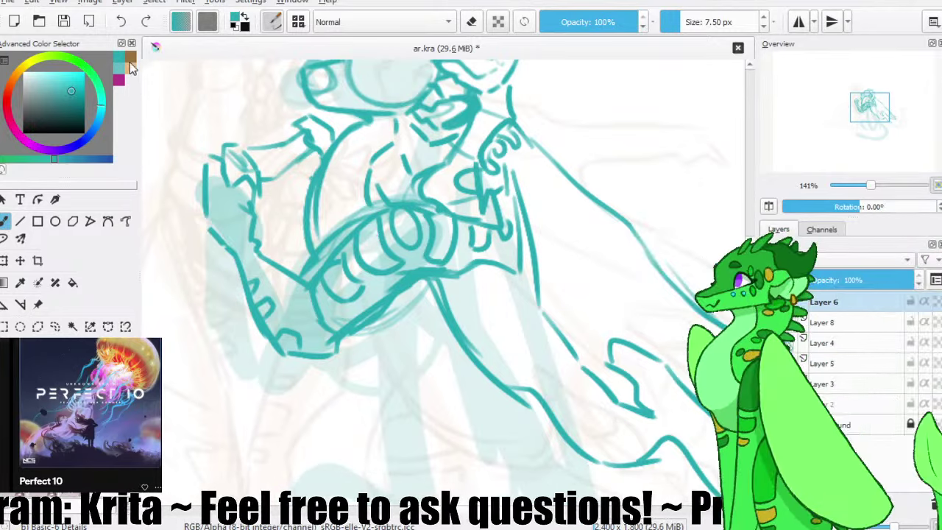
key(ctrl+shift+z)
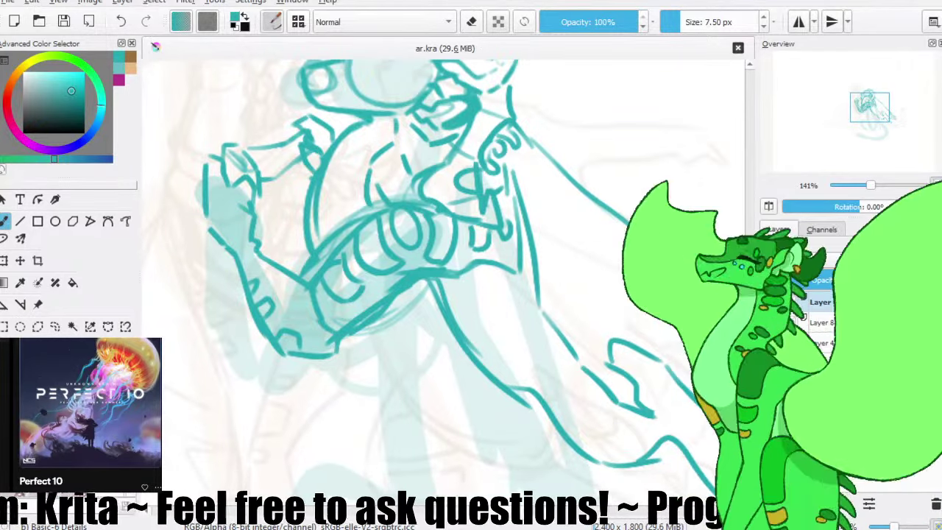
key(plus)
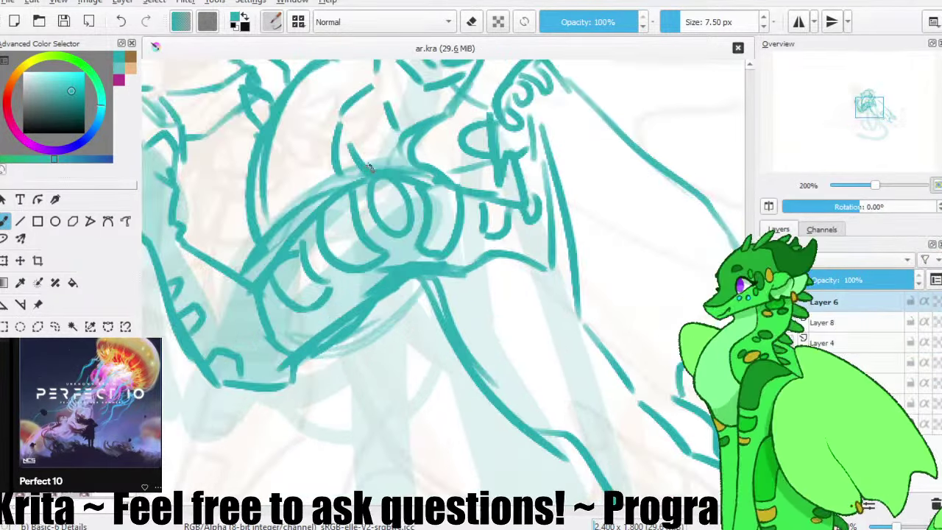
key(minus)
key(minus)
drag(359, 234, 389, 189)
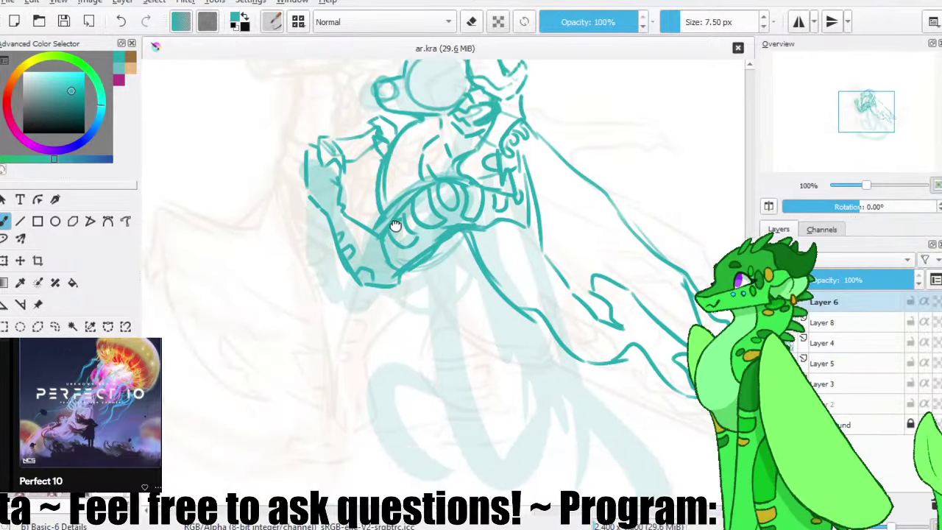
- Sketch a hip curve under the bent arm that sweeps down toward the front of the thigh, undoing the strokes below it
drag(395, 226, 379, 187)
drag(452, 275, 445, 312)
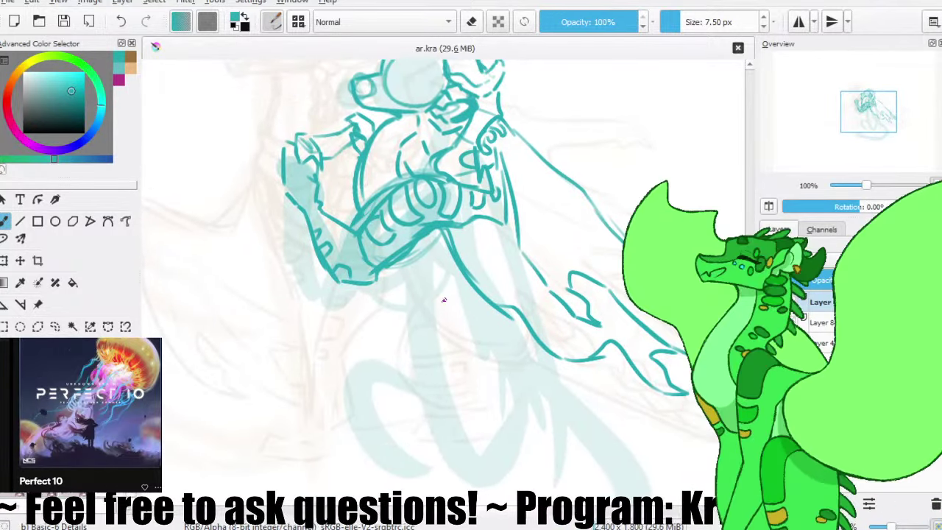
key(minus)
mouse_move(447, 255)
mouse_down()
mouse_move(433, 273)
mouse_move(396, 249)
mouse_up()
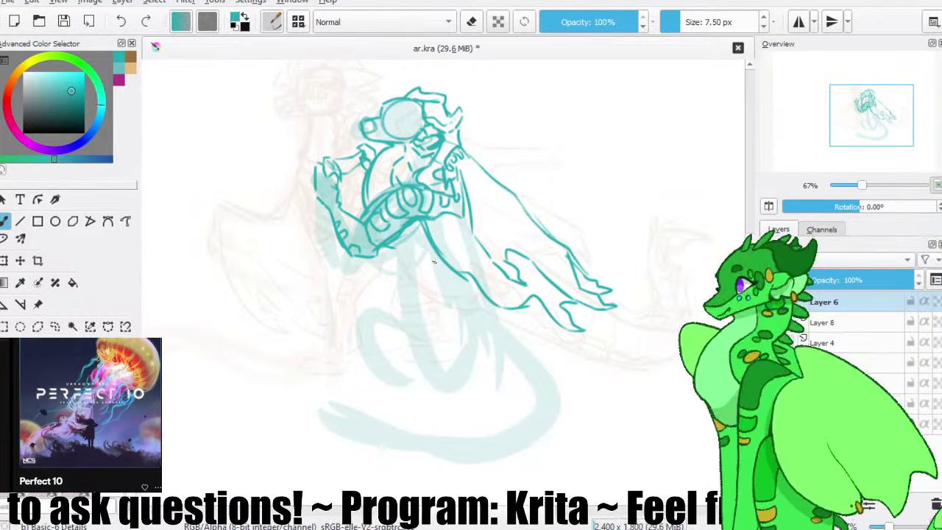
mouse_move(432, 278)
mouse_down()
mouse_move(398, 292)
mouse_move(422, 282)
mouse_move(395, 300)
mouse_move(393, 315)
mouse_move(425, 358)
mouse_up()
key(ctrl+z)
key(ctrl+z)
mouse_move(392, 312)
mouse_down()
mouse_move(402, 348)
mouse_move(442, 364)
mouse_move(393, 368)
mouse_up()
key(ctrl+z)
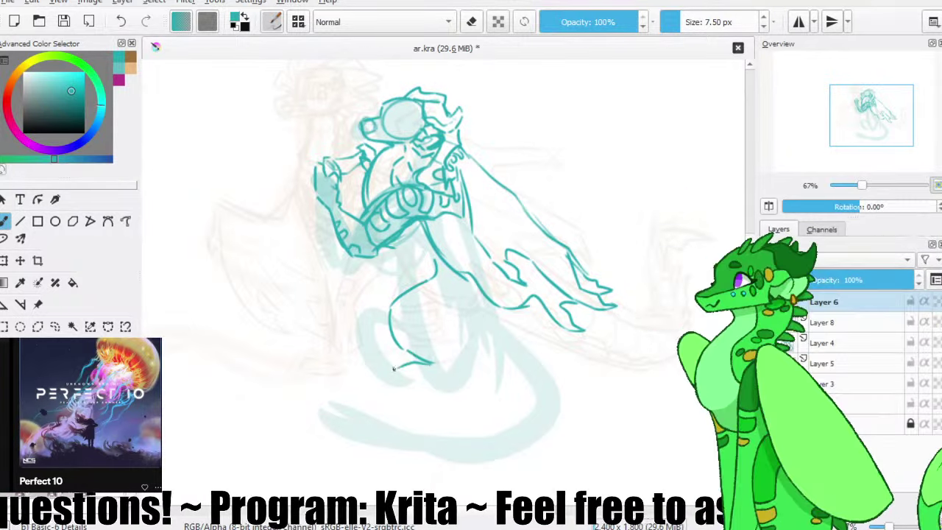
key(ctrl+z)
key(ctrl+z)
key(ctrl+z)
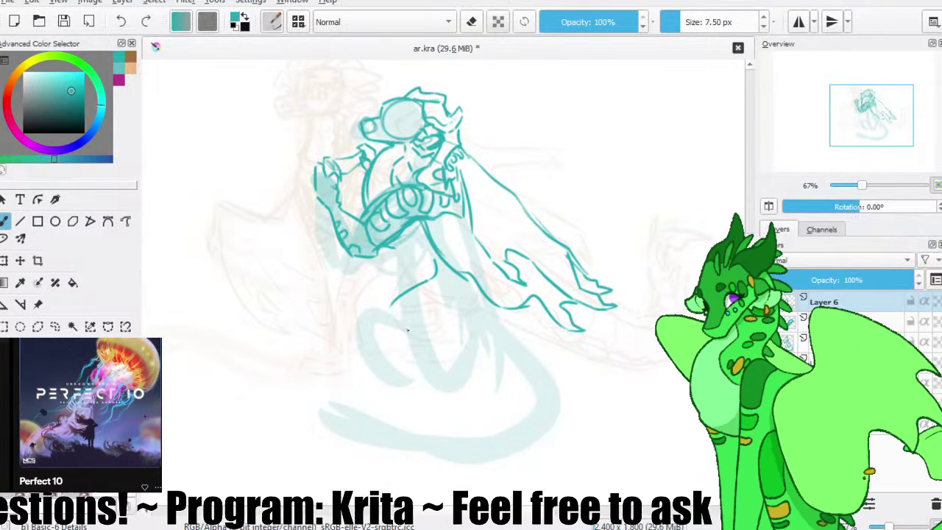
- Draw the rounded front edge of the thigh curving down toward the knee, redoing it until it fits
drag(391, 315, 444, 356)
key(ctrl+z)
drag(397, 330, 451, 359)
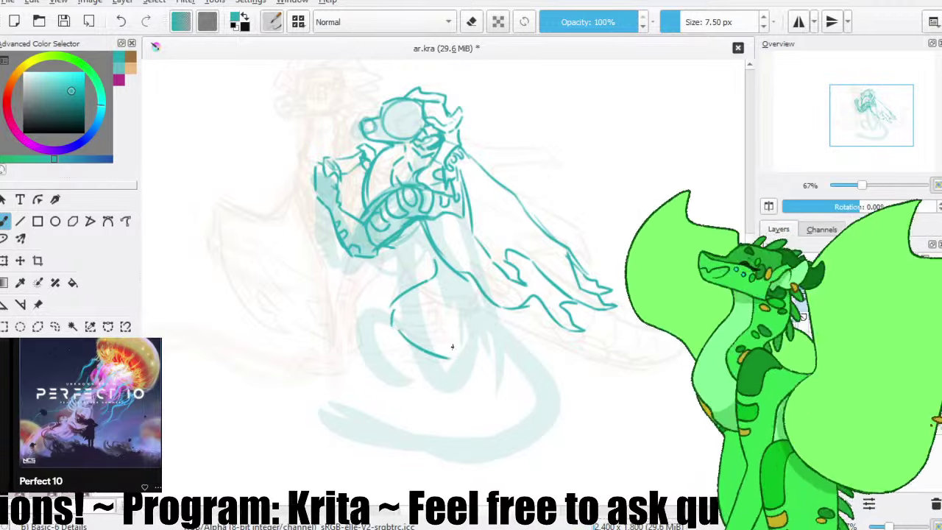
key(ctrl+z)
drag(398, 329, 448, 357)
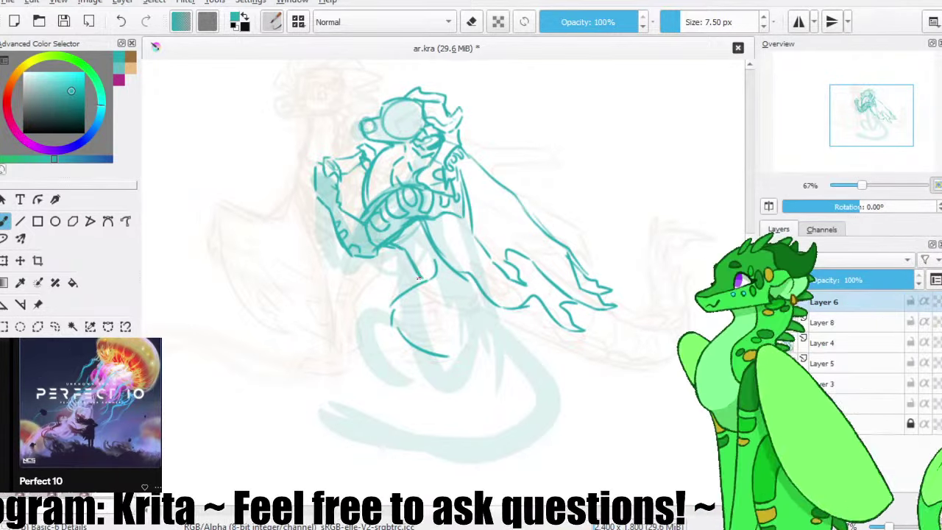
- Draw the belly line from below the raised arm's elbow down to the hip and reinforce the hip curve
key(ctrl+z)
drag(412, 269, 413, 284)
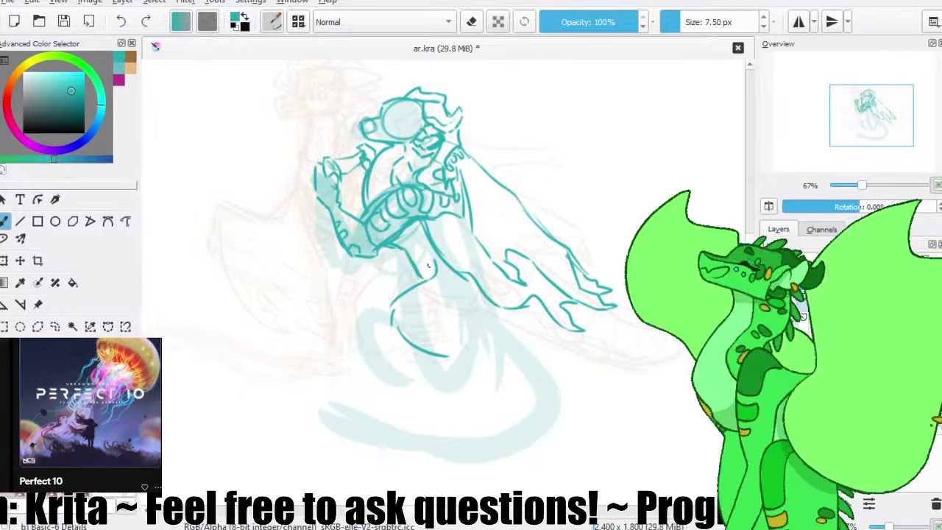
key(ctrl+z)
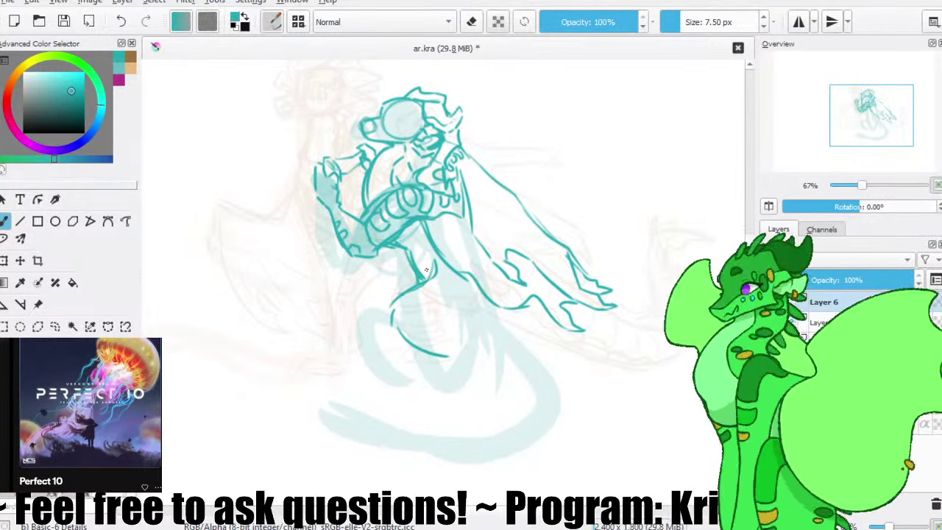
drag(432, 263, 393, 322)
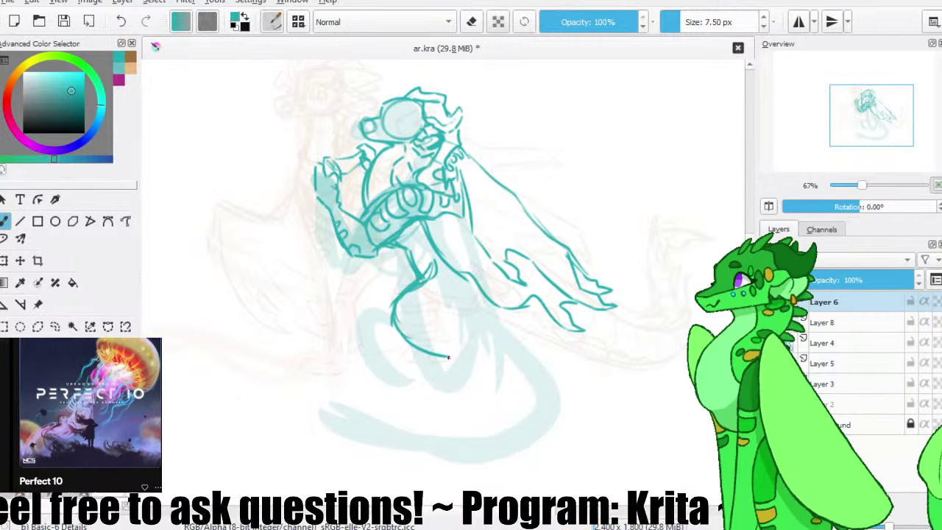
- Add a flat lower edge and a short back line to close the folded leg, and save the file
mouse_move(425, 371)
mouse_down()
mouse_move(416, 374)
mouse_move(417, 361)
mouse_move(461, 363)
mouse_move(486, 320)
mouse_move(462, 340)
mouse_move(471, 364)
mouse_up()
key(ctrl+z)
key(ctrl+z)
key(ctrl+z)
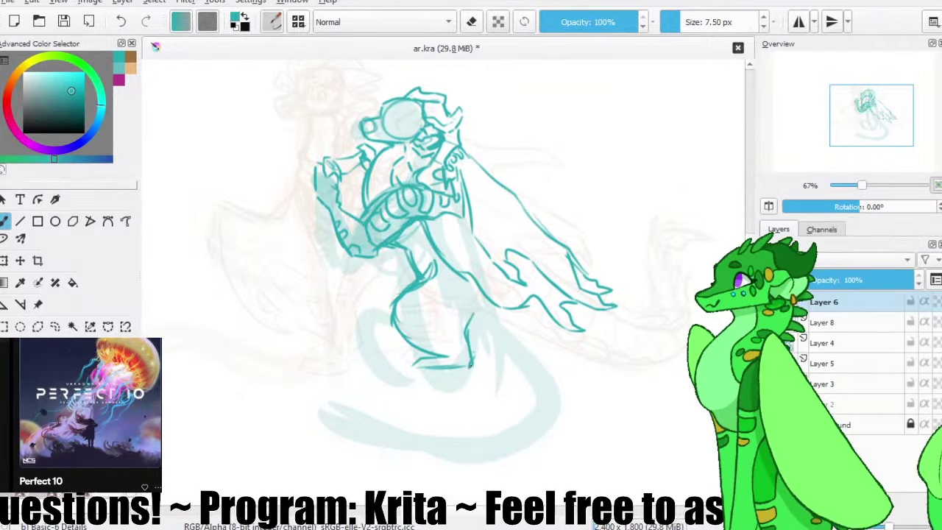
click(62, 21)
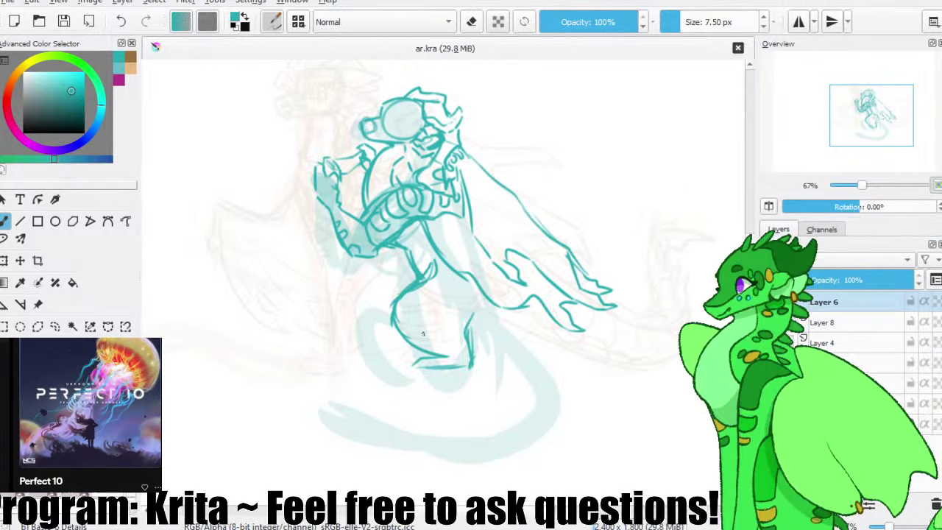
- Draw rounded scale bands along the front of the thigh
mouse_move(401, 333)
mouse_down()
mouse_move(428, 325)
mouse_move(402, 331)
mouse_move(429, 325)
mouse_move(436, 333)
mouse_move(411, 316)
mouse_move(402, 325)
mouse_move(407, 310)
mouse_move(433, 302)
mouse_up()
key(ctrl+z)
key(ctrl+z)
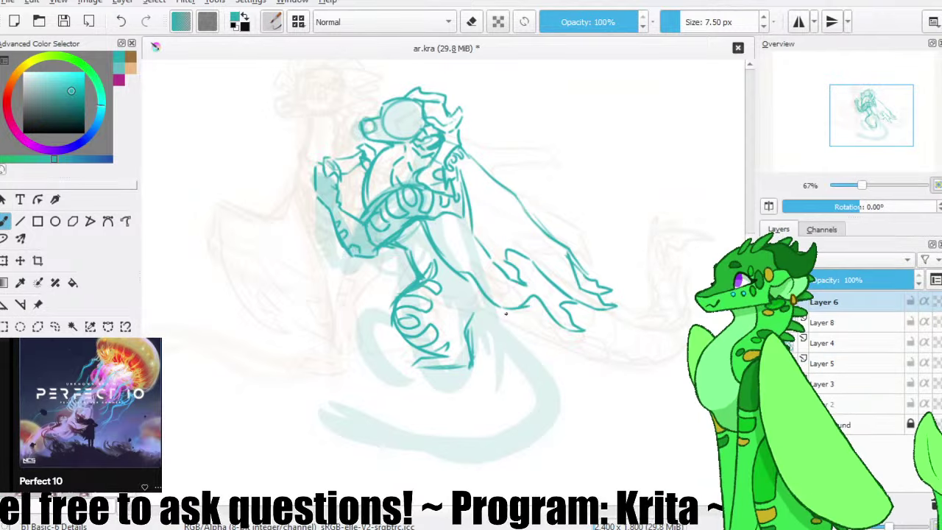
- Sketch a large tail curve from the wing's lower edge sweeping beneath the folded leg, and save the file
drag(450, 282, 459, 306)
drag(518, 443, 513, 446)
key(ctrl+z)
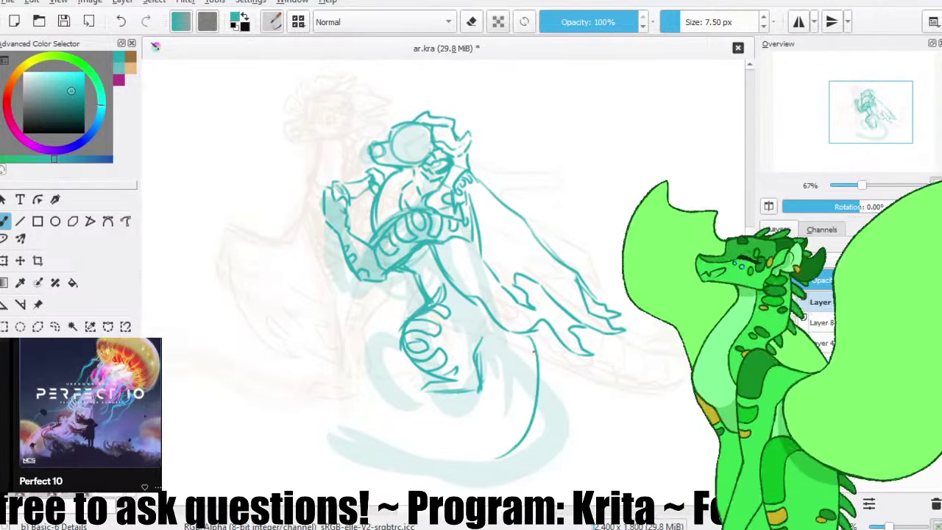
mouse_move(541, 328)
mouse_down()
mouse_move(505, 437)
mouse_move(440, 438)
mouse_move(543, 333)
mouse_up()
key(ctrl+z)
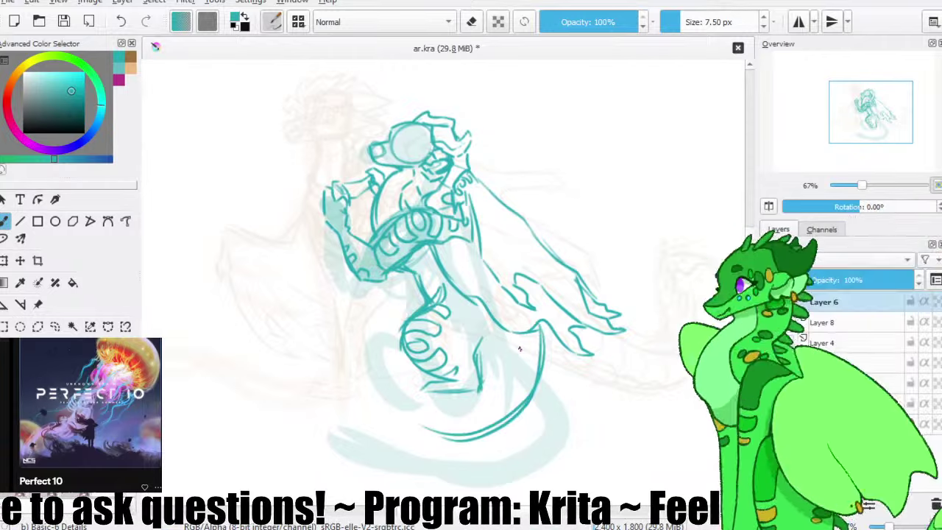
drag(468, 336, 477, 343)
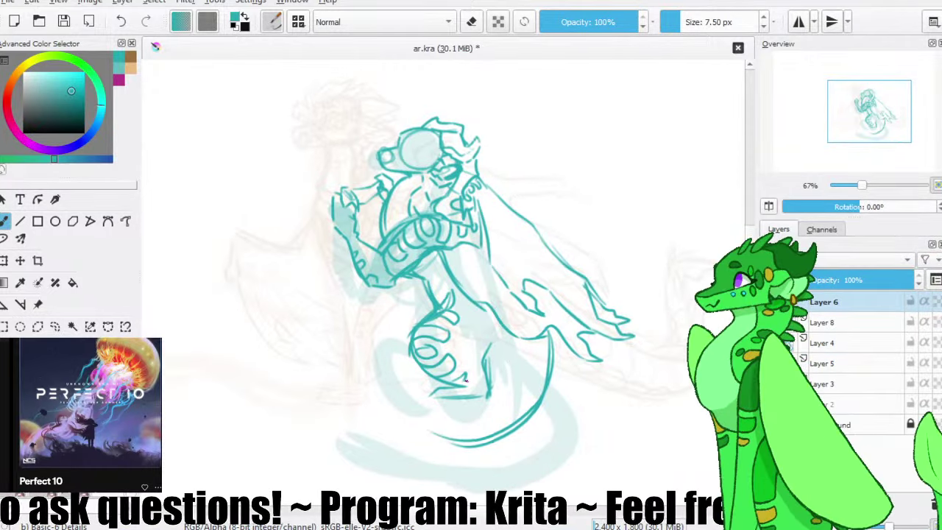
click(64, 22)
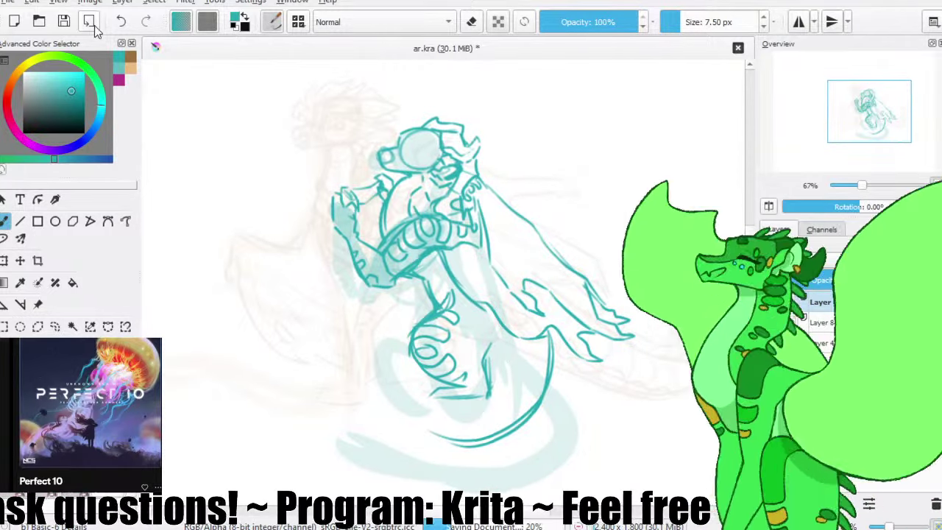
- Erase the lower part of the tail curve and redraw it as a tighter arc ending just below the leg
key(e)
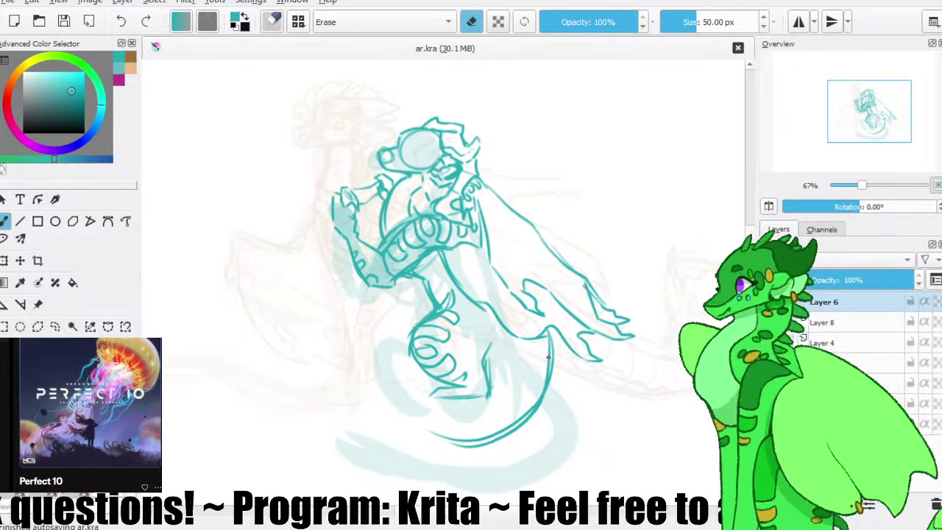
mouse_move(546, 380)
mouse_down()
mouse_move(459, 448)
mouse_move(534, 387)
mouse_move(537, 363)
mouse_move(459, 431)
mouse_up()
key(e)
key(ctrl+z)
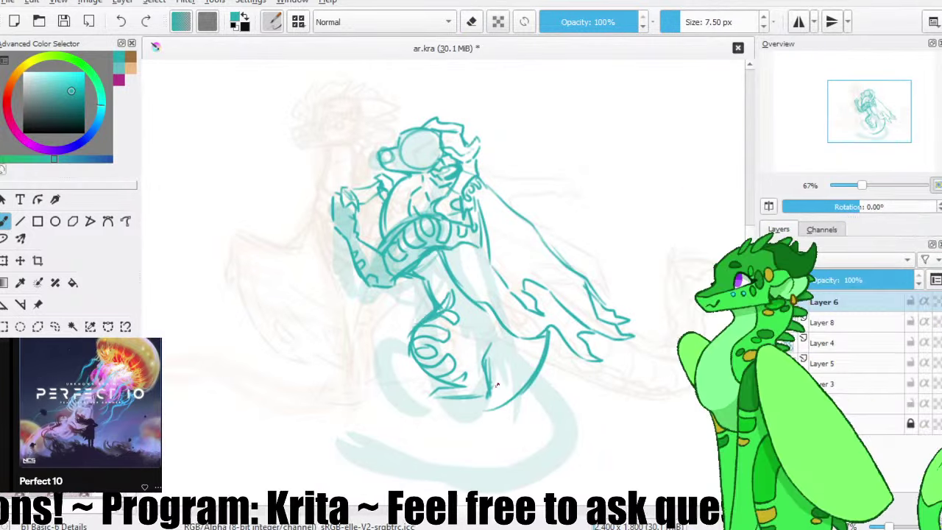
- Extend the tail's upper edge in a long sweep beneath the first dragon, redoing it until it fits, and double the line at its end
drag(521, 393, 345, 390)
drag(482, 414, 317, 347)
key(ctrl+z)
drag(449, 403, 285, 394)
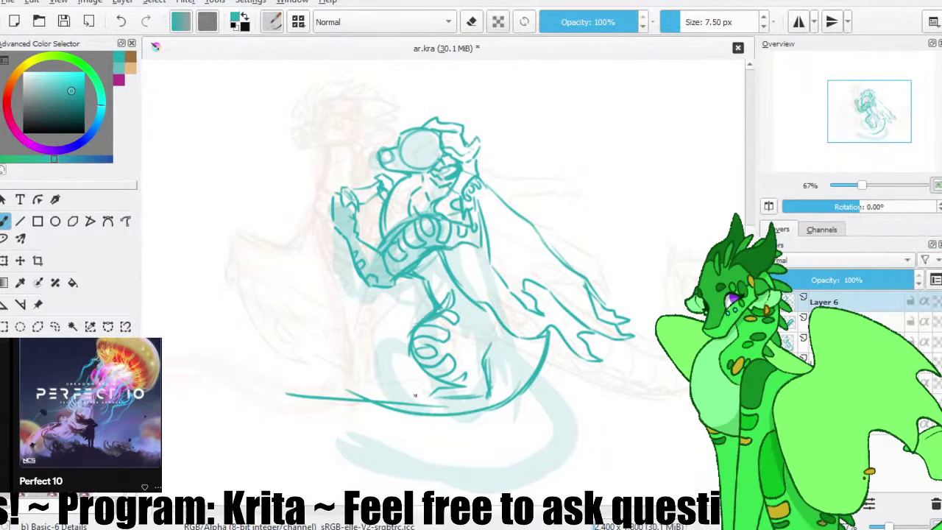
key(ctrl+z)
drag(487, 411, 300, 367)
key(ctrl+z)
drag(425, 415, 269, 373)
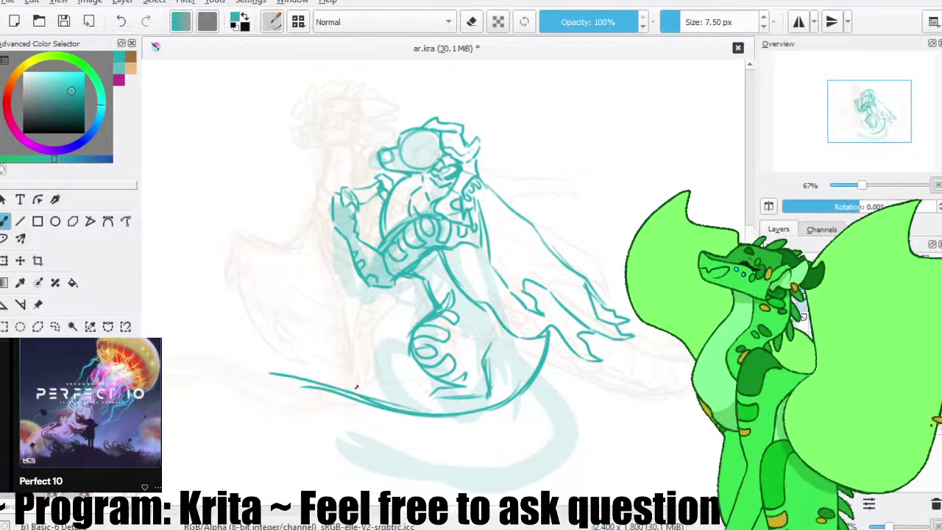
drag(381, 396, 267, 379)
- Erase the folded leg with its scale bands, leaving the belly line and the tail
drag(445, 304, 430, 320)
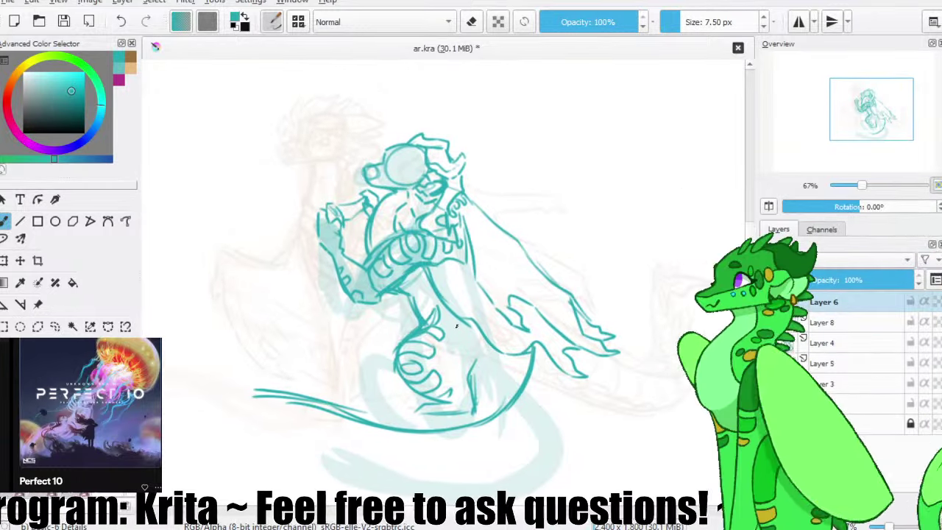
key(e)
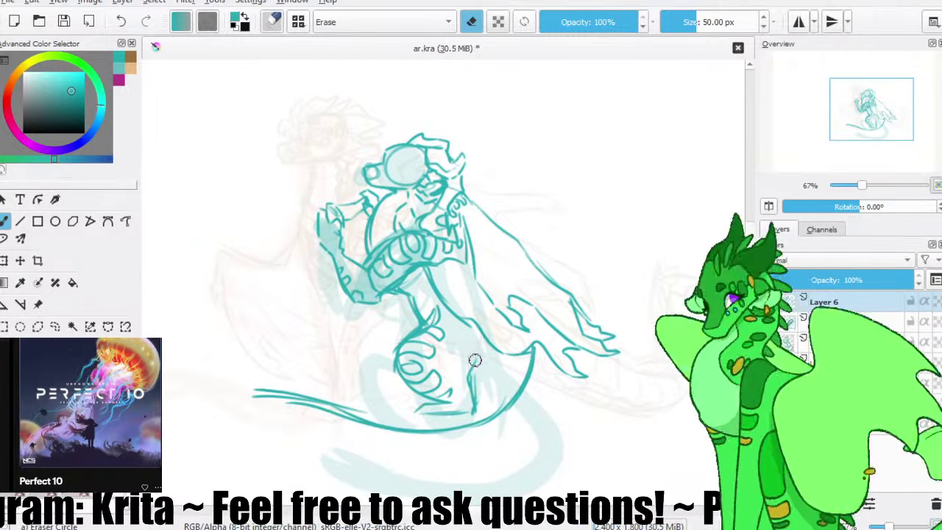
mouse_move(475, 360)
mouse_down()
mouse_move(447, 350)
mouse_move(428, 313)
mouse_move(435, 336)
mouse_move(423, 332)
mouse_move(447, 350)
mouse_move(455, 390)
mouse_move(426, 393)
mouse_move(439, 408)
mouse_move(459, 370)
mouse_up()
key(e)
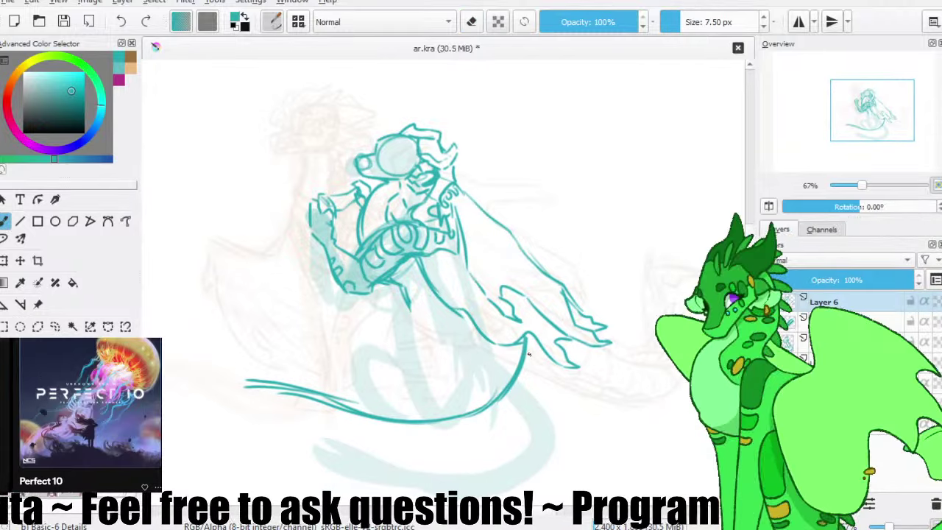
- Draw the tail's outer edge from the wing's lower edge, curving below the existing tail line
mouse_move(528, 344)
mouse_down()
mouse_move(450, 429)
mouse_move(521, 390)
mouse_up()
key(ctrl+z)
drag(529, 342, 448, 439)
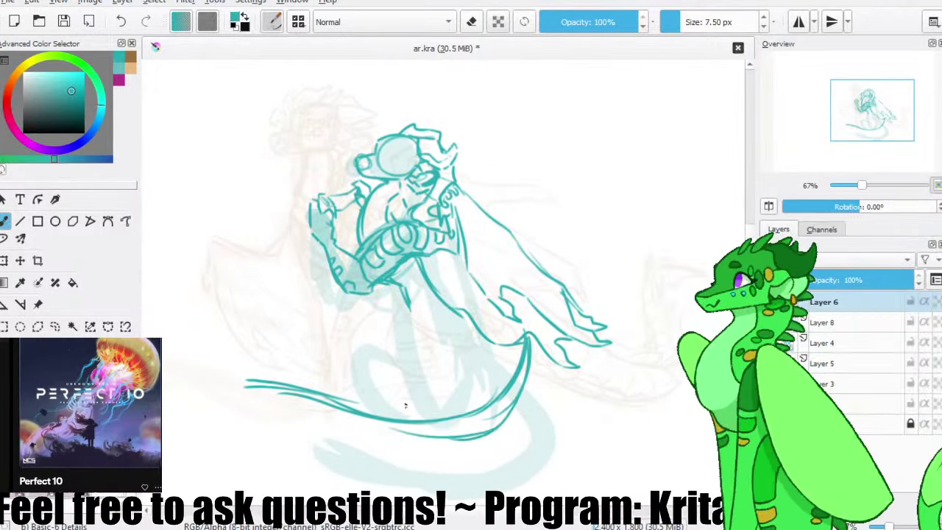
- Add a rounded tail tip and a lower edge joining the outer curve, thicken the bottom of the bend, and save the file
mouse_move(282, 385)
mouse_down()
mouse_move(239, 390)
mouse_move(359, 441)
mouse_up()
key(ctrl+z)
key(ctrl+z)
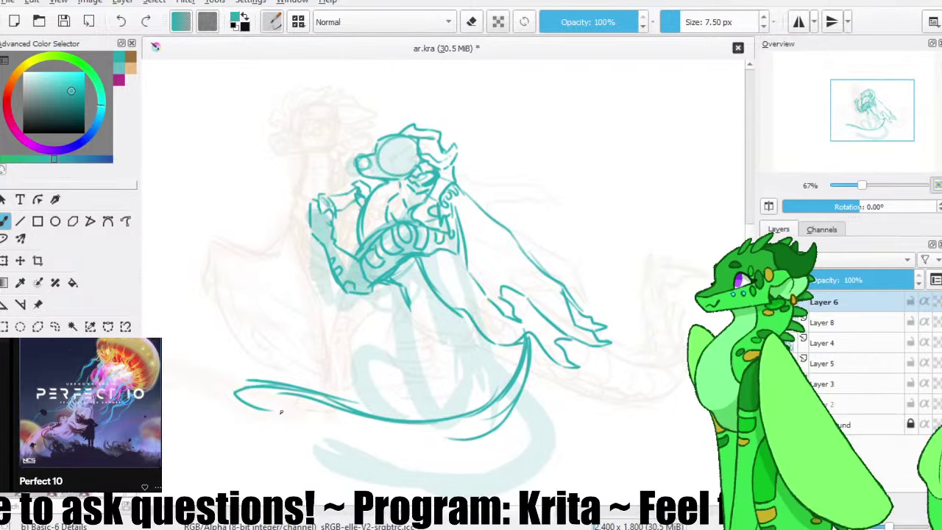
key(ctrl+z)
mouse_move(272, 418)
mouse_down()
mouse_move(339, 438)
mouse_move(358, 438)
mouse_move(327, 435)
mouse_move(445, 441)
mouse_move(372, 442)
mouse_move(383, 450)
mouse_move(464, 434)
mouse_move(432, 444)
mouse_move(501, 414)
mouse_move(405, 445)
mouse_up()
key(ctrl+z)
key(ctrl+z)
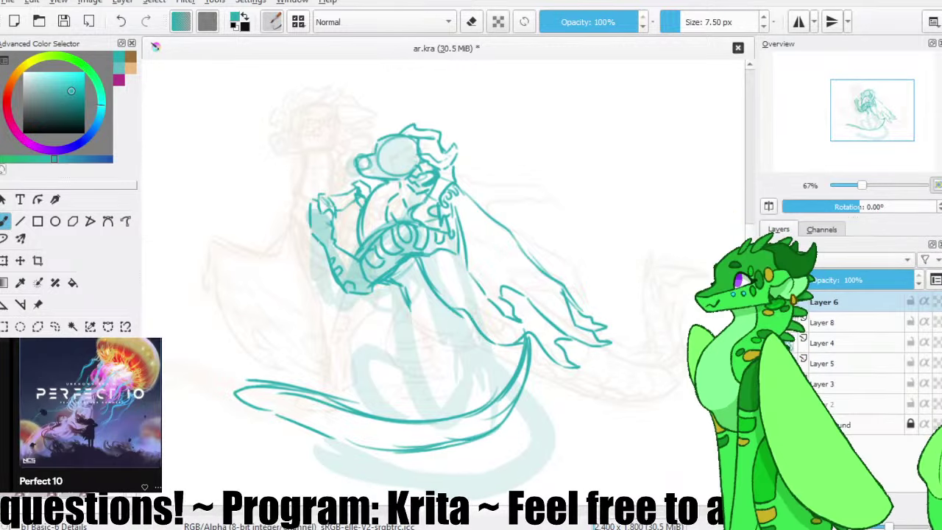
drag(469, 440, 409, 454)
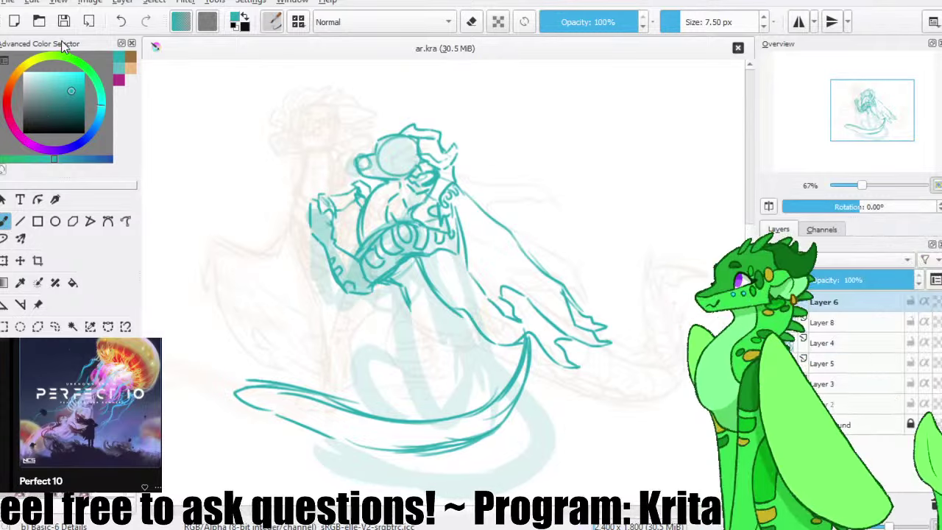
- Draw a second upper contour inside the tail's bend and blend it into the line running toward the tip
drag(481, 365, 433, 402)
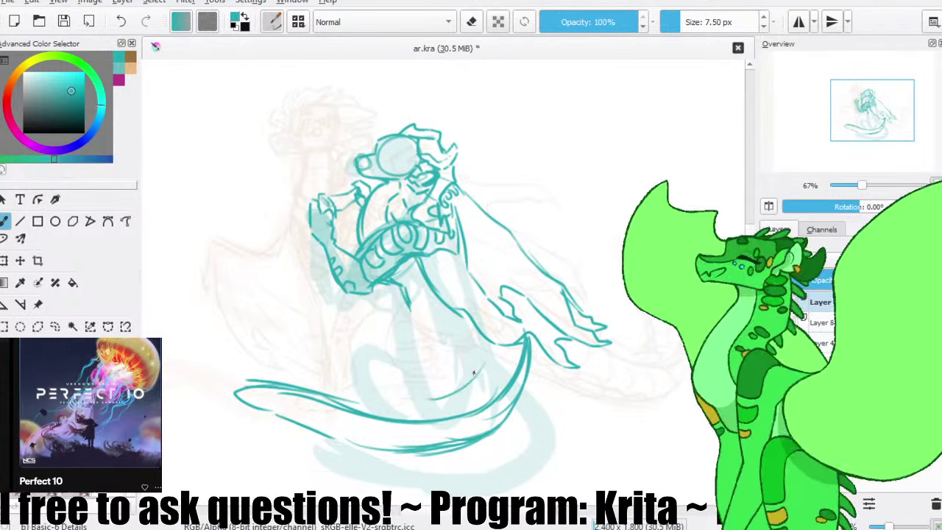
key(ctrl+z)
drag(471, 376, 436, 408)
mouse_move(473, 363)
mouse_down()
mouse_move(459, 394)
mouse_move(434, 408)
mouse_up()
drag(350, 396, 445, 401)
key(ctrl+z)
key(ctrl+z)
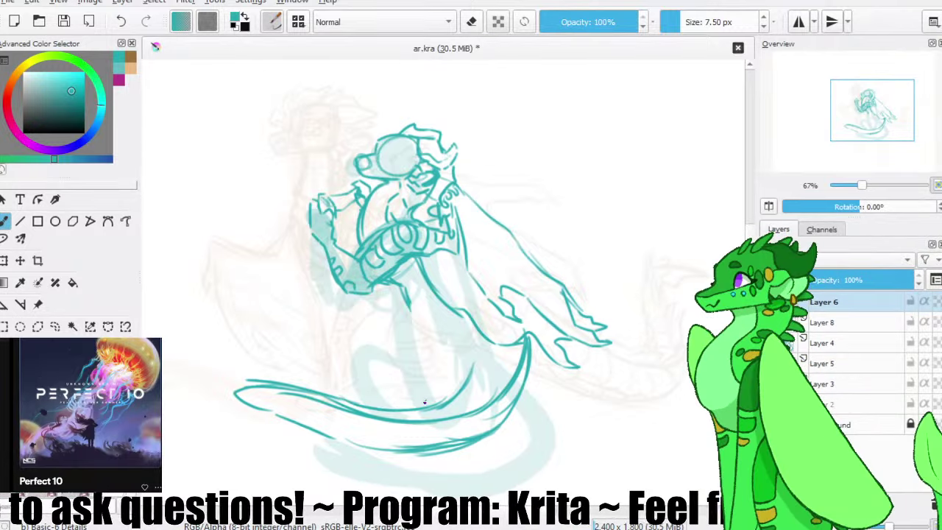
- Erase the lower edge near the tail's free end and redraw the rounded tip narrower
mouse_move(239, 390)
mouse_down()
mouse_move(320, 411)
mouse_move(360, 406)
mouse_move(233, 394)
mouse_move(340, 404)
mouse_move(242, 397)
mouse_move(291, 396)
mouse_move(302, 426)
mouse_move(370, 448)
mouse_move(228, 416)
mouse_move(331, 434)
mouse_up()
key(ctrl+z)
key(e)
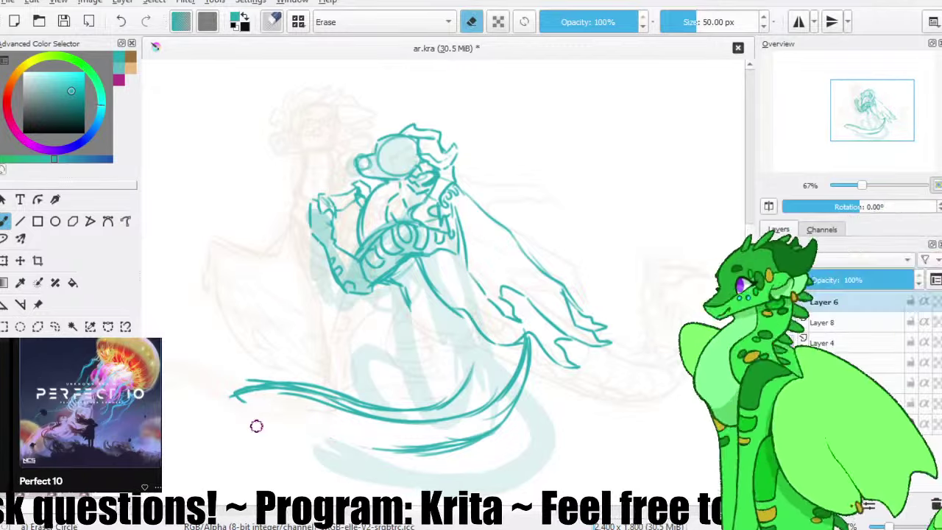
drag(256, 427, 355, 435)
key(e)
drag(231, 398, 279, 403)
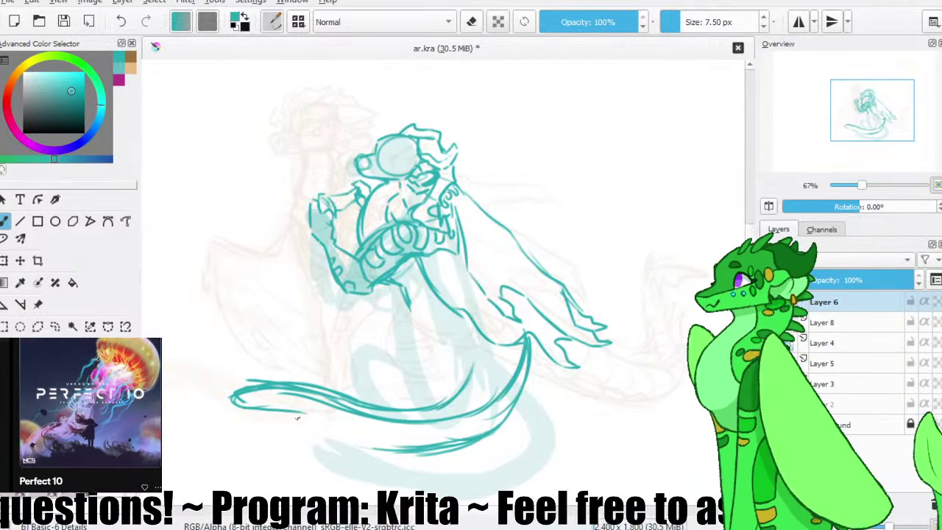
- Redraw the tail's lower edge from the narrowed tip to the bottom of the bend, repeating the strokes until they connect
key(ctrl+z)
key(ctrl+z)
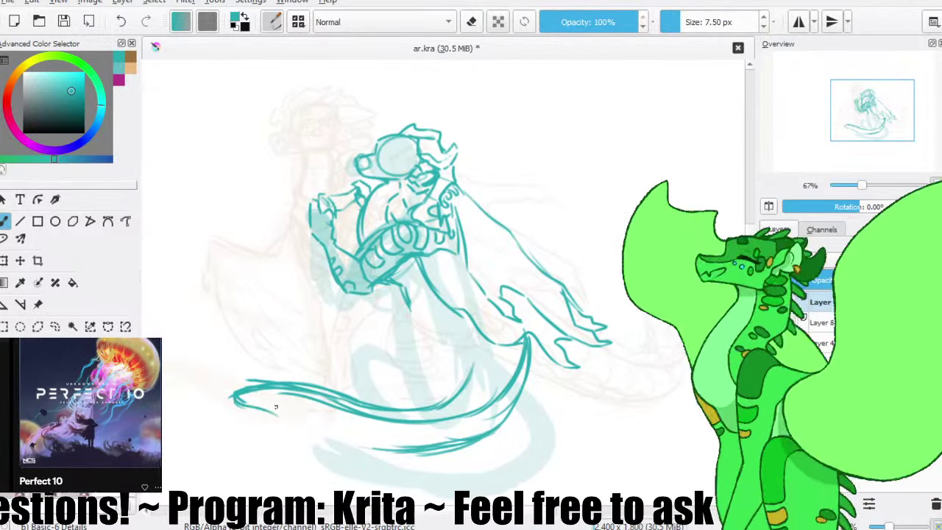
drag(246, 406, 319, 416)
key(ctrl+z)
key(ctrl+z)
mouse_move(245, 409)
mouse_down()
mouse_move(362, 438)
mouse_move(393, 443)
mouse_up()
key(ctrl+z)
mouse_move(309, 418)
mouse_down()
mouse_move(333, 433)
mouse_move(398, 444)
mouse_up()
key(ctrl+z)
key(ctrl+z)
mouse_move(306, 420)
mouse_down()
mouse_move(428, 445)
mouse_move(374, 445)
mouse_up()
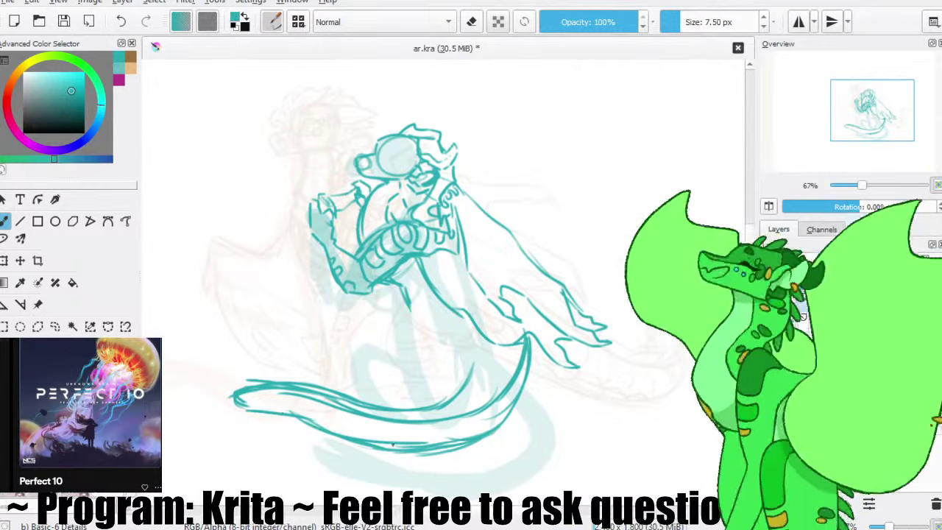
- Add a contour line inside the tail just above its lower edge, redoing it once, and save the file
mouse_move(261, 413)
mouse_down()
mouse_move(345, 430)
mouse_move(314, 415)
mouse_move(357, 431)
mouse_move(275, 414)
mouse_move(370, 434)
mouse_up()
key(ctrl+z)
key(ctrl+z)
drag(291, 412, 380, 429)
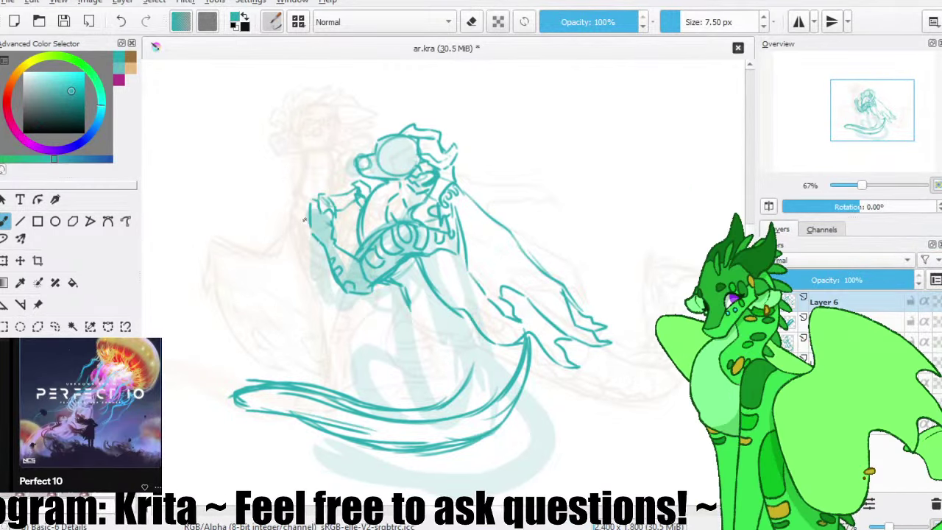
click(63, 21)
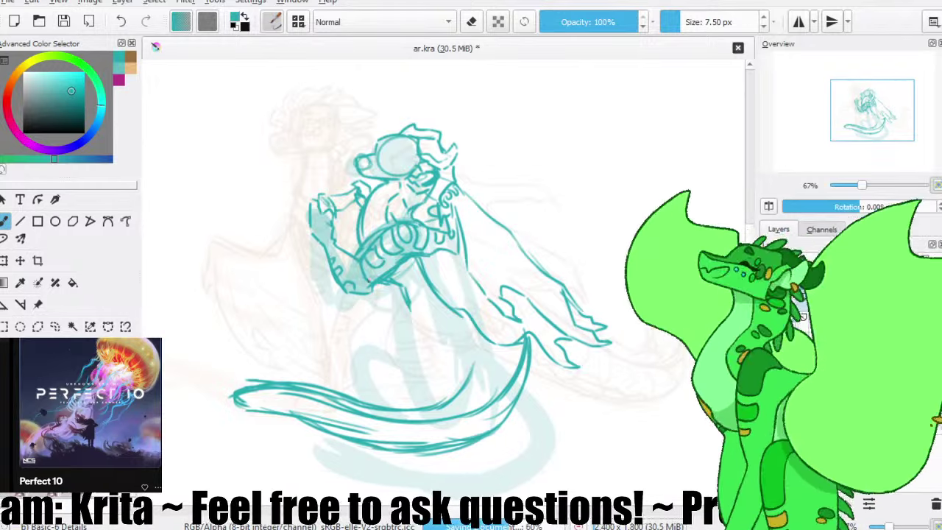
- Sketch the folded leg below the torso with a curved front contour and a small foot, redoing the foot's lower strokes
drag(417, 283, 411, 344)
key(ctrl+z)
key(ctrl+z)
mouse_move(430, 300)
mouse_down()
mouse_move(388, 362)
mouse_move(441, 366)
mouse_up()
key(ctrl+z)
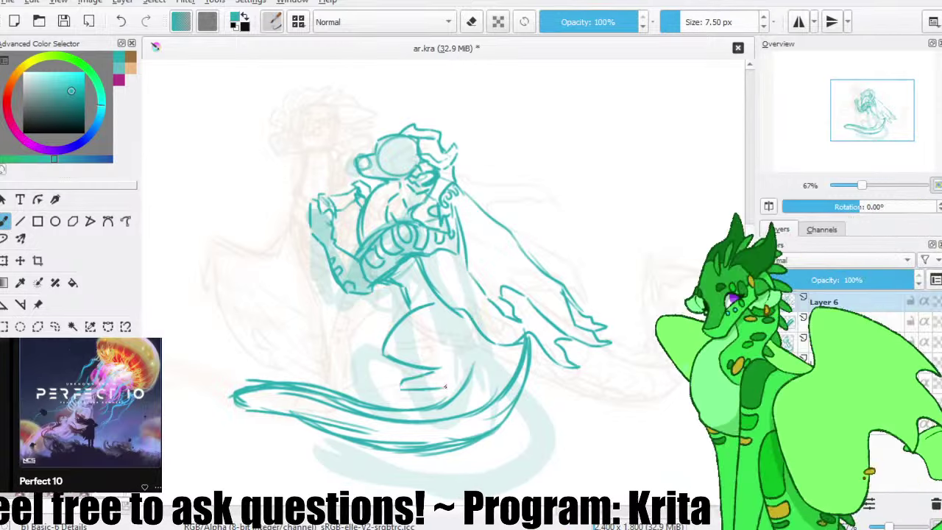
key(ctrl+z)
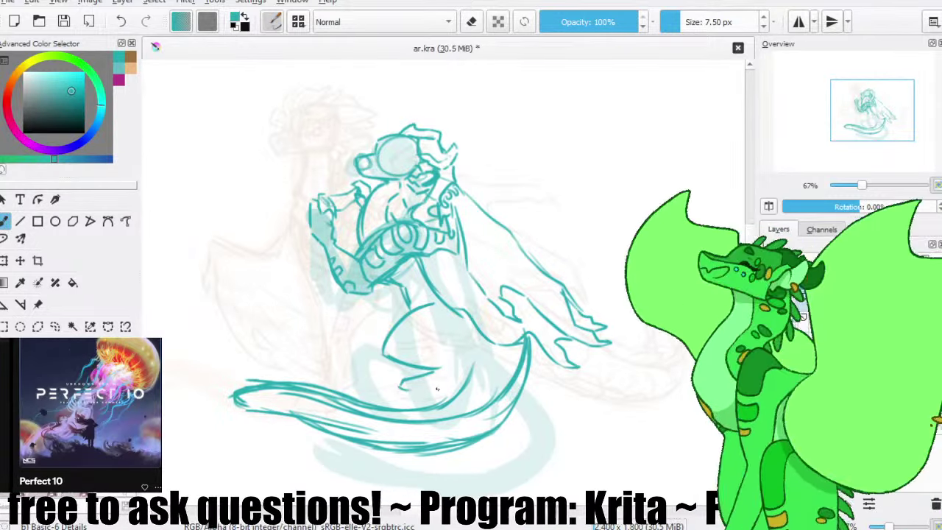
drag(416, 388, 454, 391)
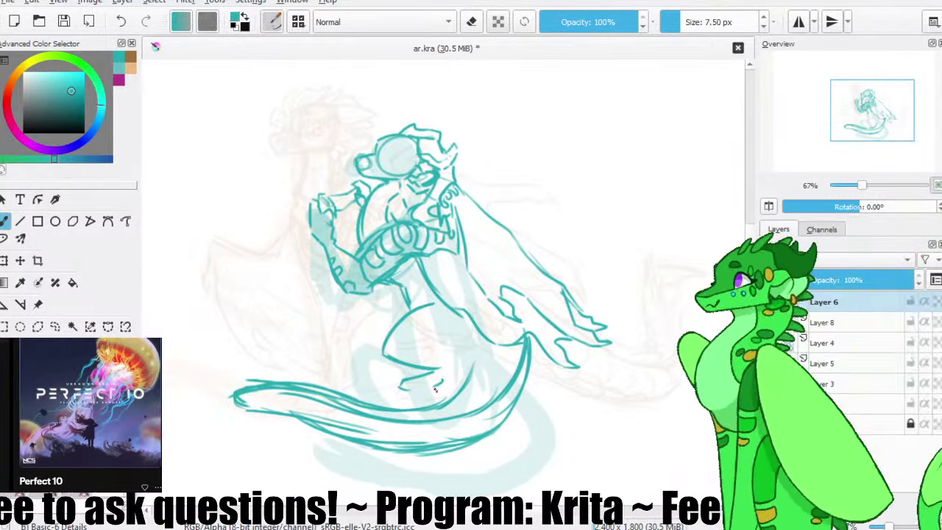
- Clean up the lines around the ankle, draw the back of the lower leg down to the foot, and save the file
key(e)
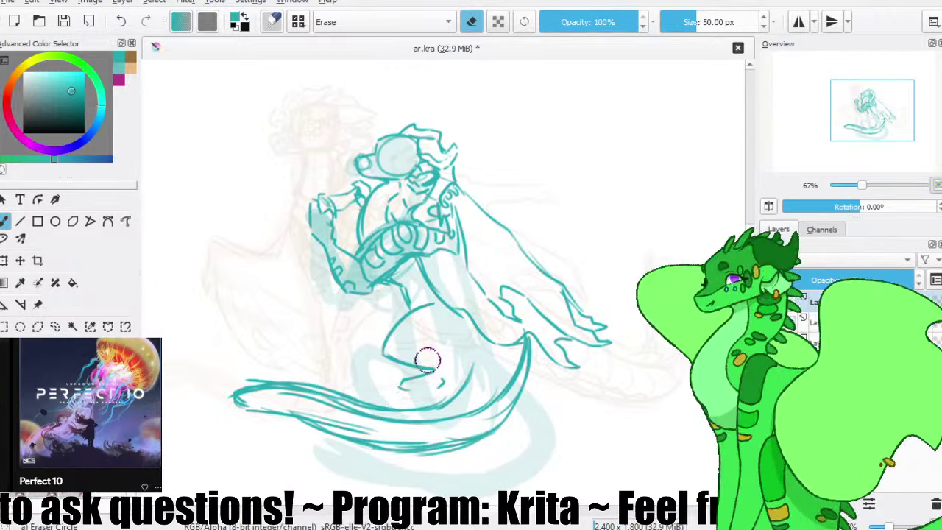
key(e)
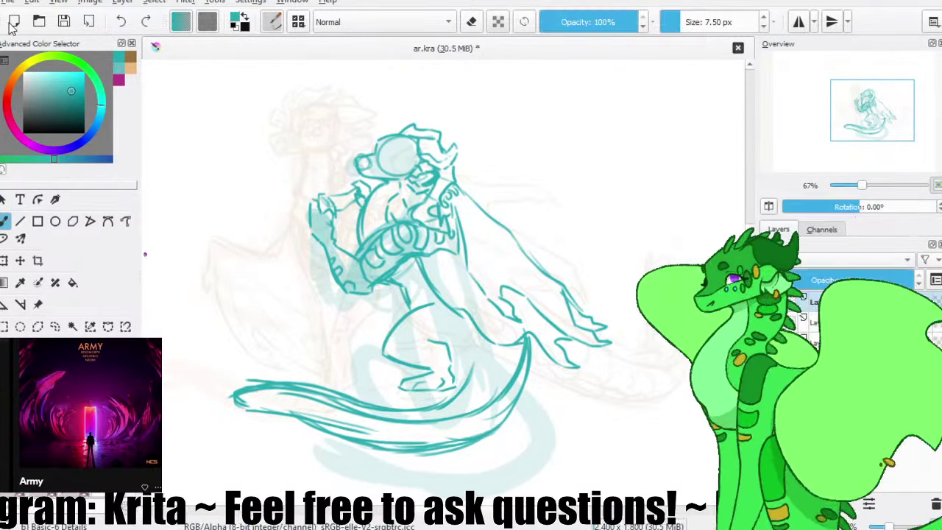
click(64, 21)
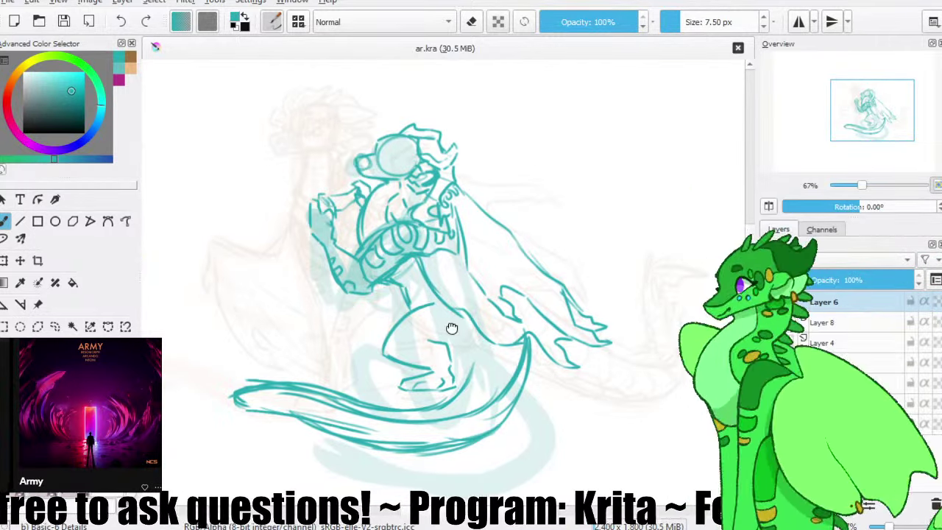
- Erase the upper part of the folded leg's front contour and redraw it bolder, running up to the hip
key(slash)
drag(415, 373, 385, 357)
key(e)
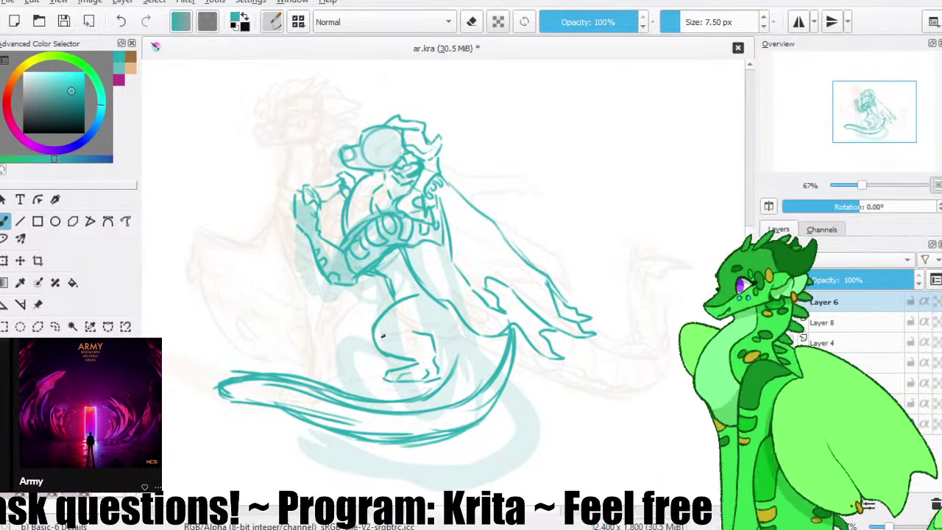
key(e)
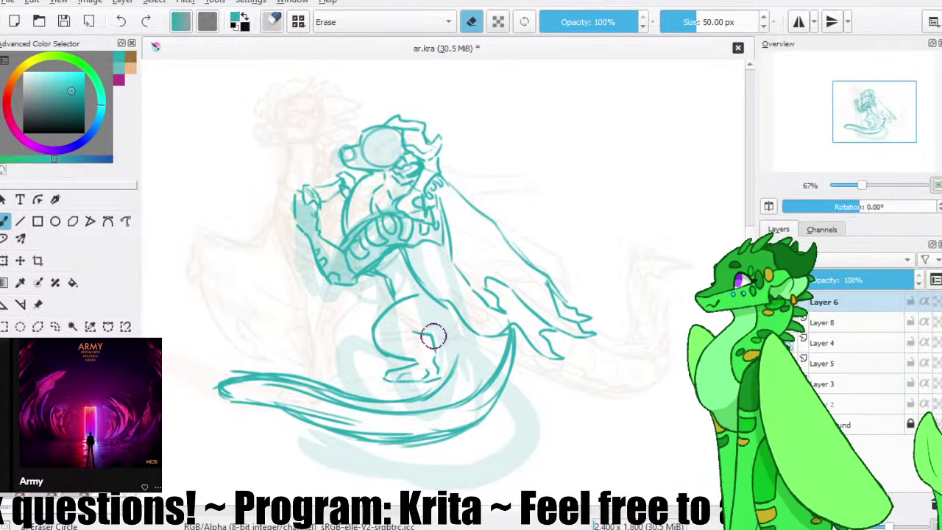
key(e)
key(e)
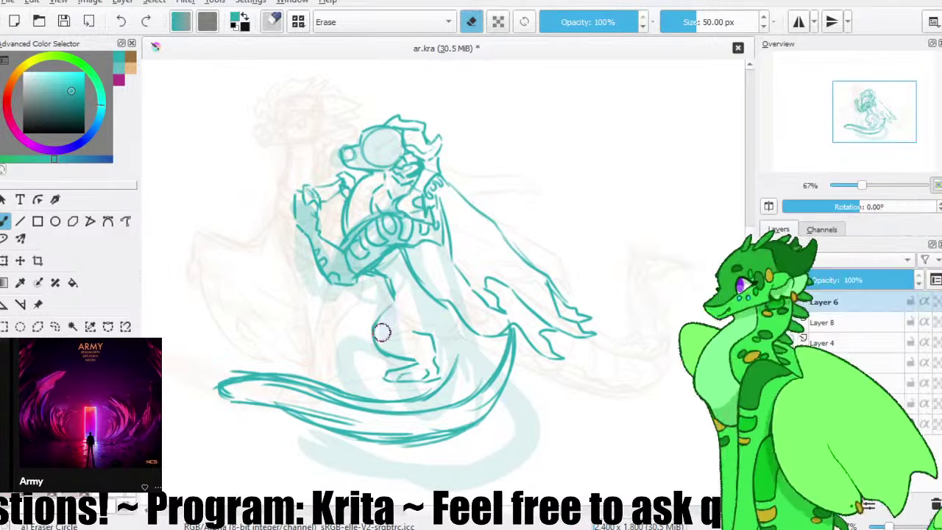
key(e)
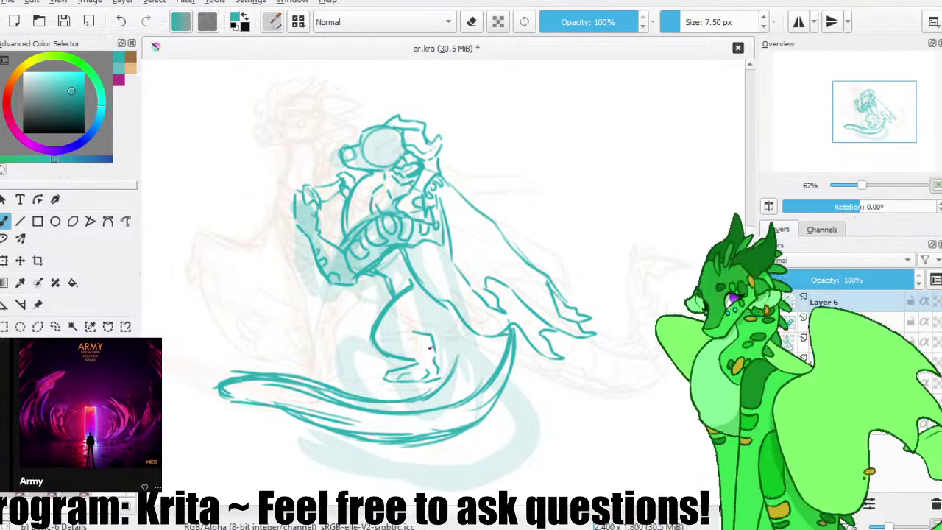
- Erase the back line of the lower leg, try a new one and undo it, and save the file
key(e)
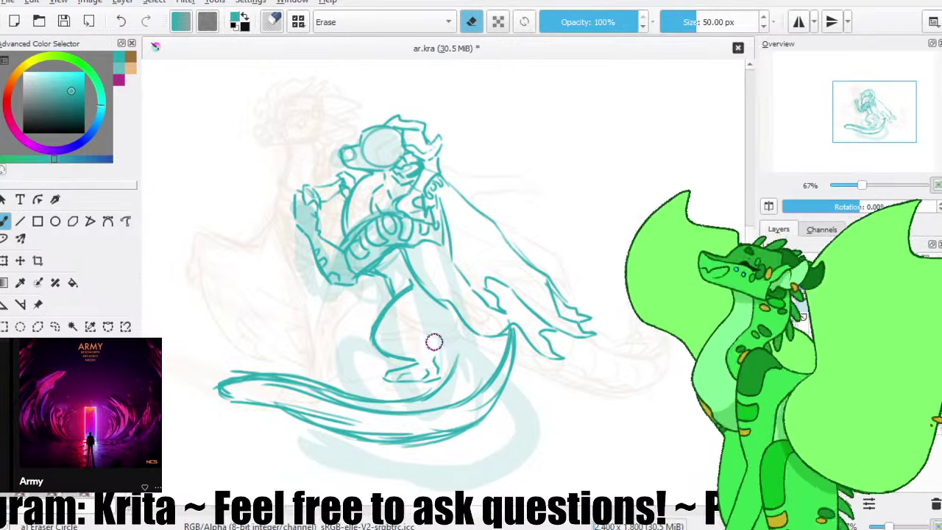
key(e)
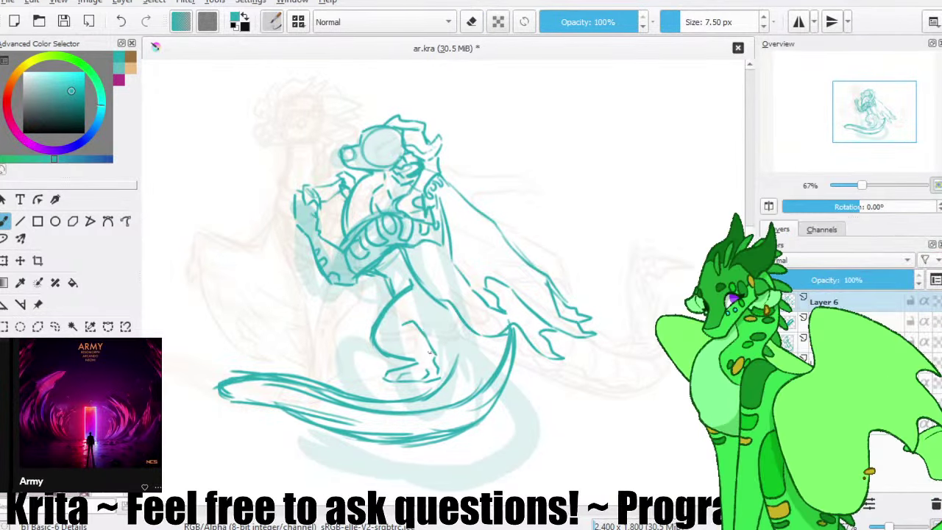
key(ctrl+z)
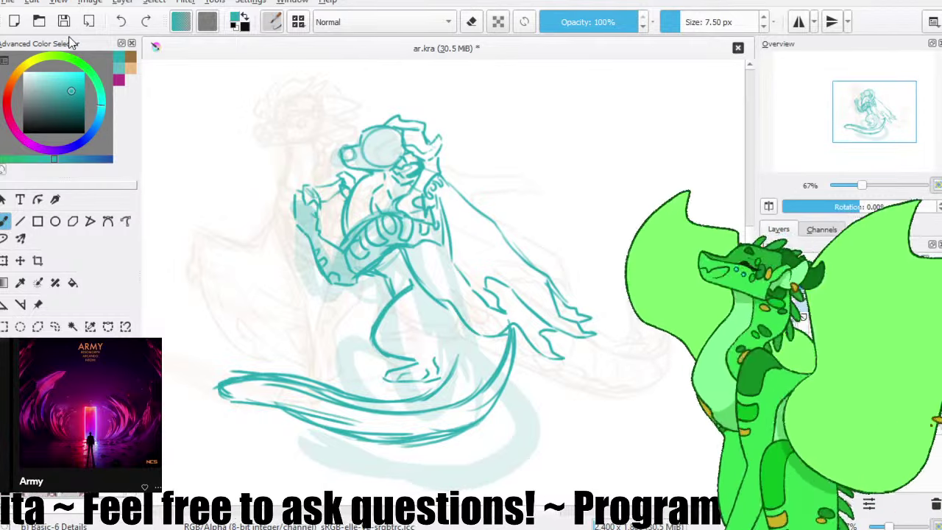
click(63, 22)
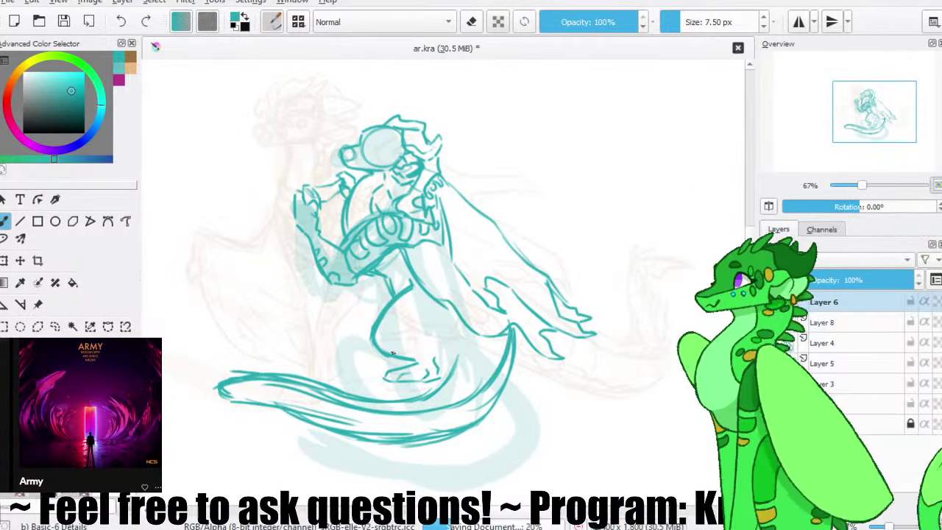
- Erase the foot, try a redrawn version and erase it together with the end of the leg contour, and save the file
key(e)
drag(436, 374, 387, 372)
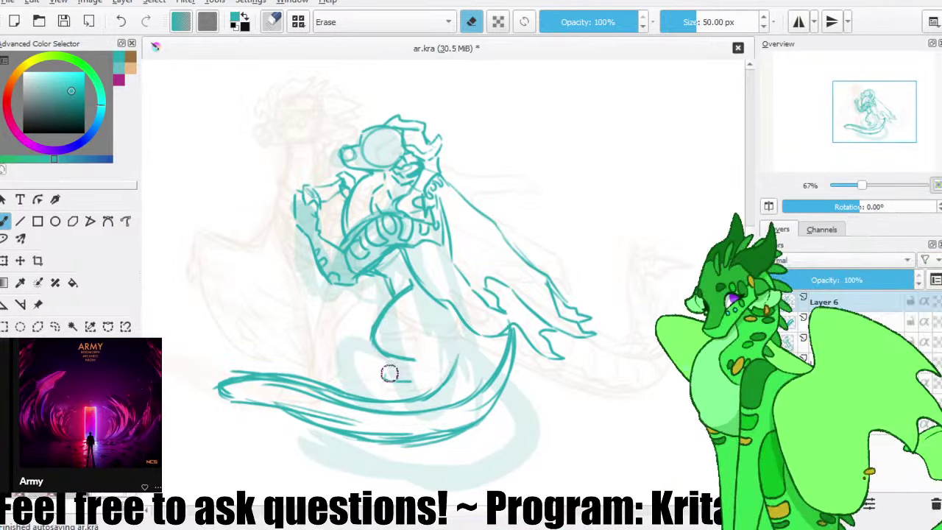
key(e)
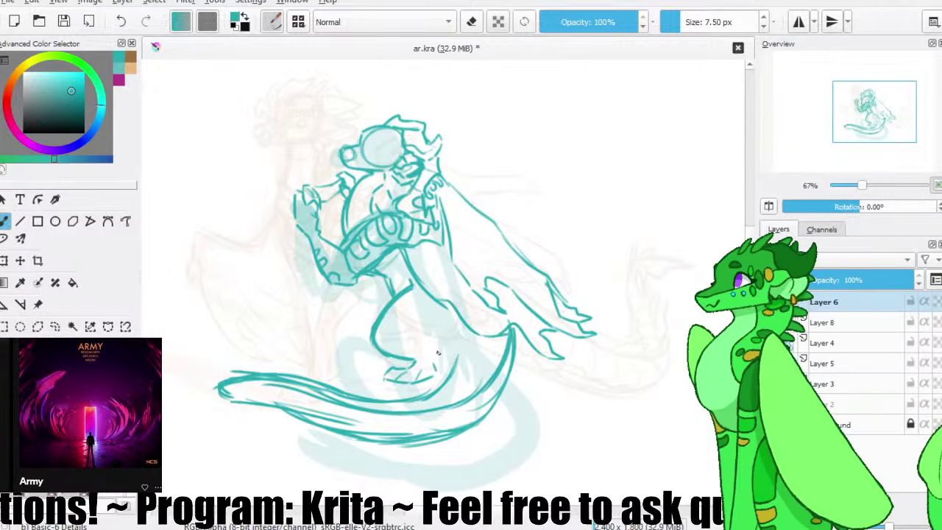
key(e)
drag(432, 369, 399, 370)
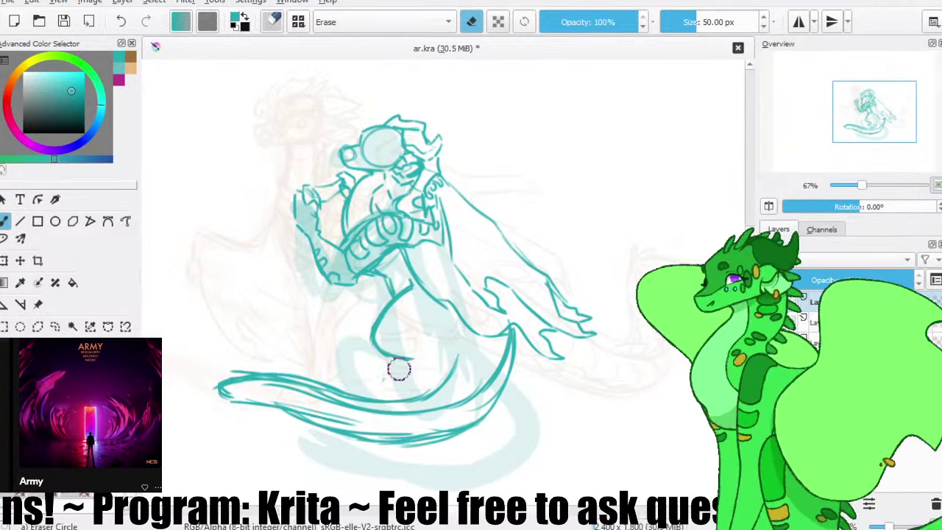
click(64, 21)
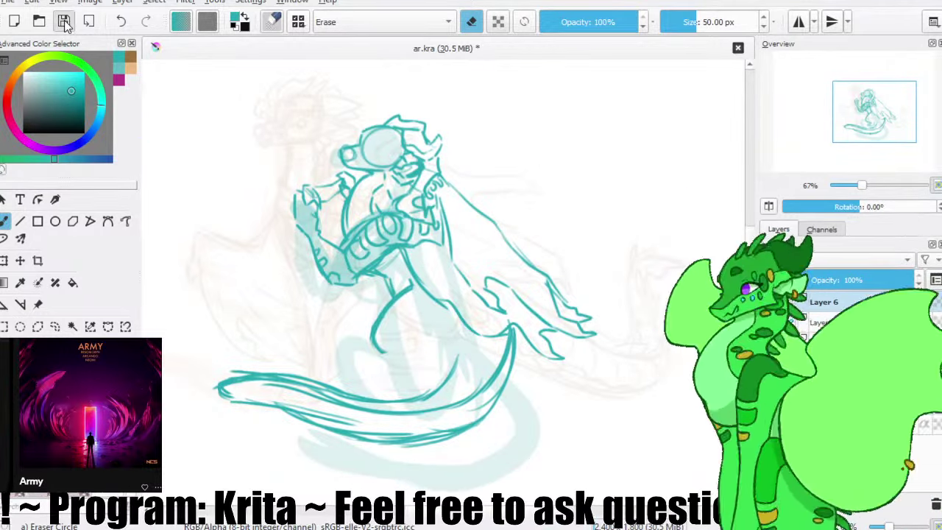
- Erase the lower part of the leg's front contour, redraw it as a rounder curve sweeping toward the ankle, and save the file
key(e)
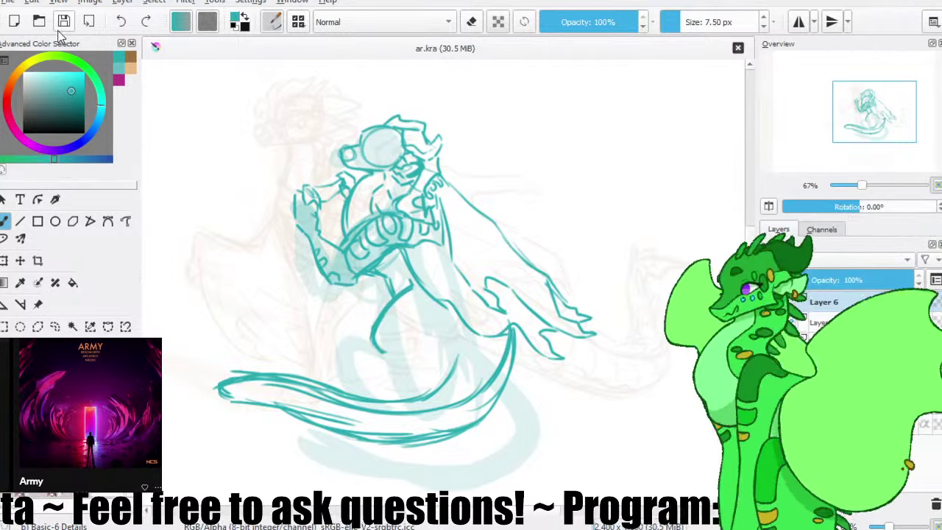
key(e)
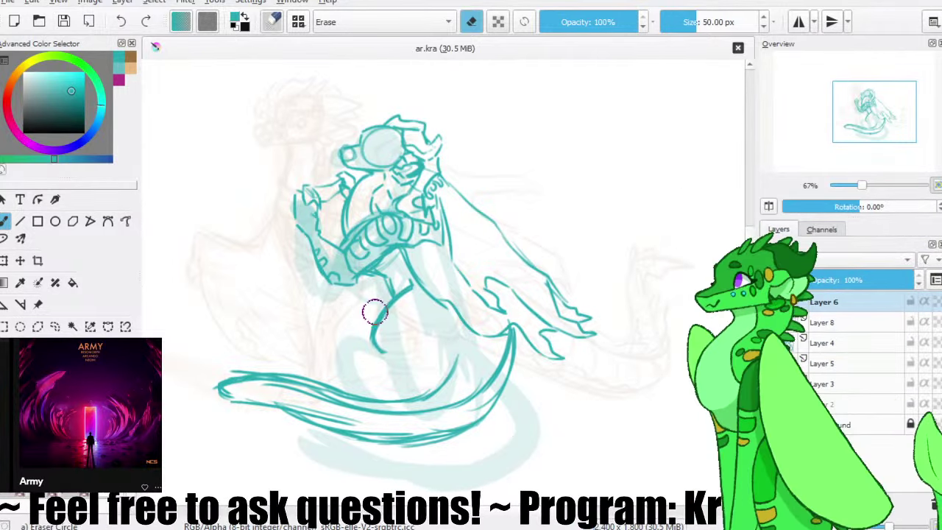
drag(374, 311, 379, 351)
key(e)
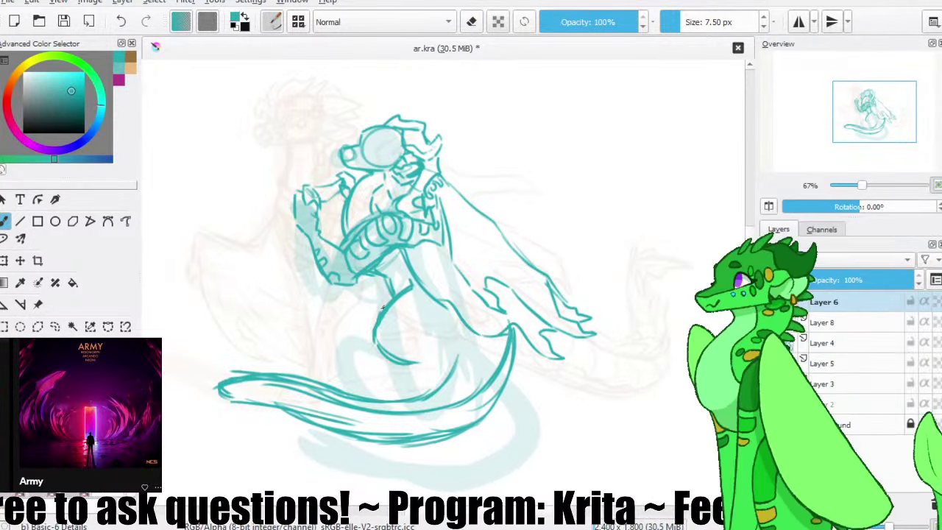
click(64, 20)
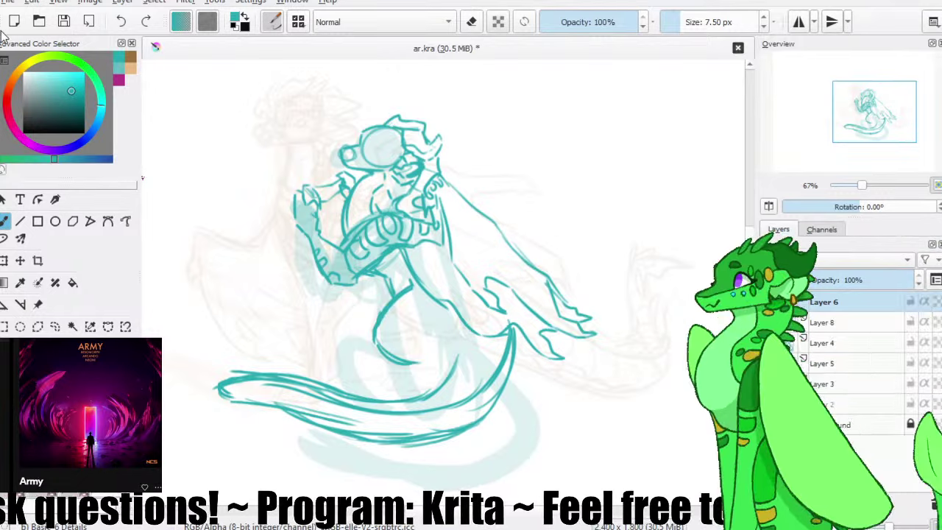
click(64, 22)
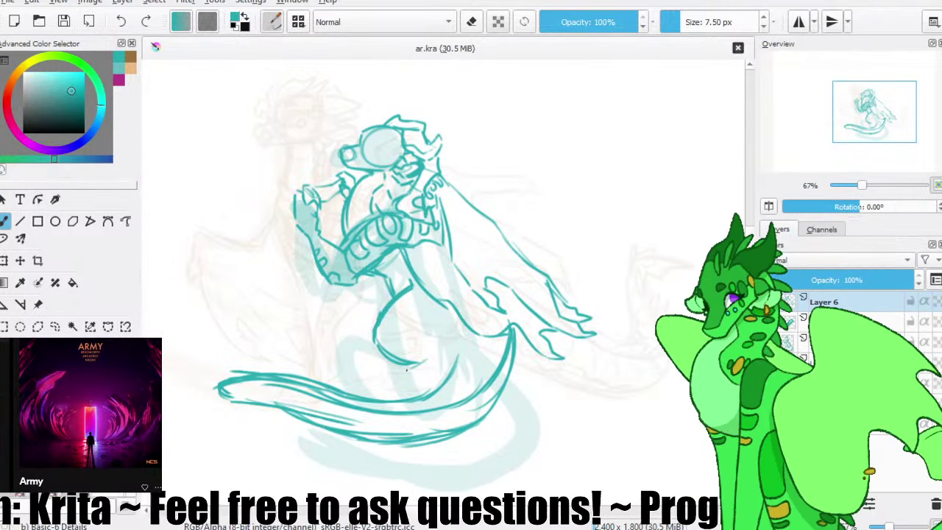
- Draw a flat, pointed foot and a short heel line under the folded leg, undoing and repeating the first strokes
mouse_move(425, 360)
mouse_down()
mouse_move(396, 360)
mouse_move(369, 372)
mouse_move(434, 370)
mouse_up()
key(ctrl+z)
key(ctrl+z)
key(ctrl+z)
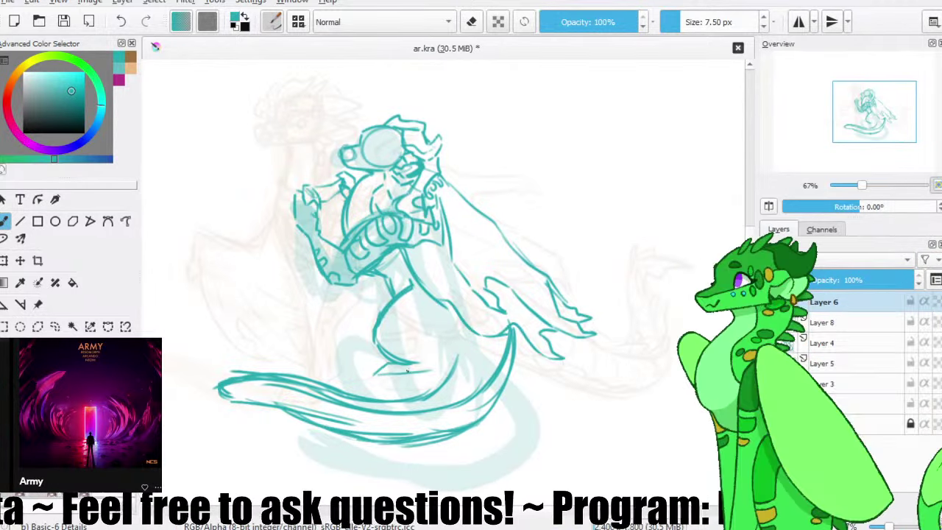
key(ctrl+z)
mouse_move(375, 376)
mouse_down()
mouse_move(424, 373)
mouse_move(437, 359)
mouse_up()
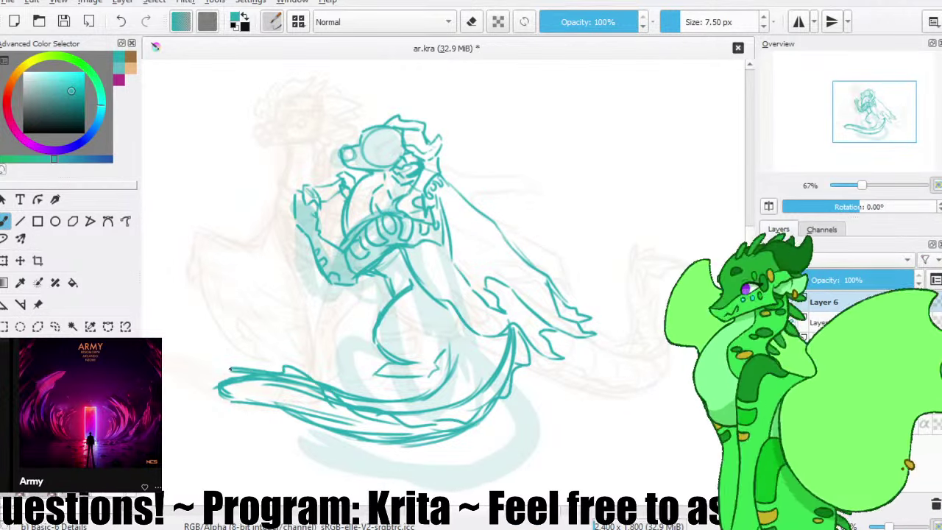
- Add jagged ridges along the tail's edges, undo the extra strokes near its tip, and save the file
key(ctrl+z)
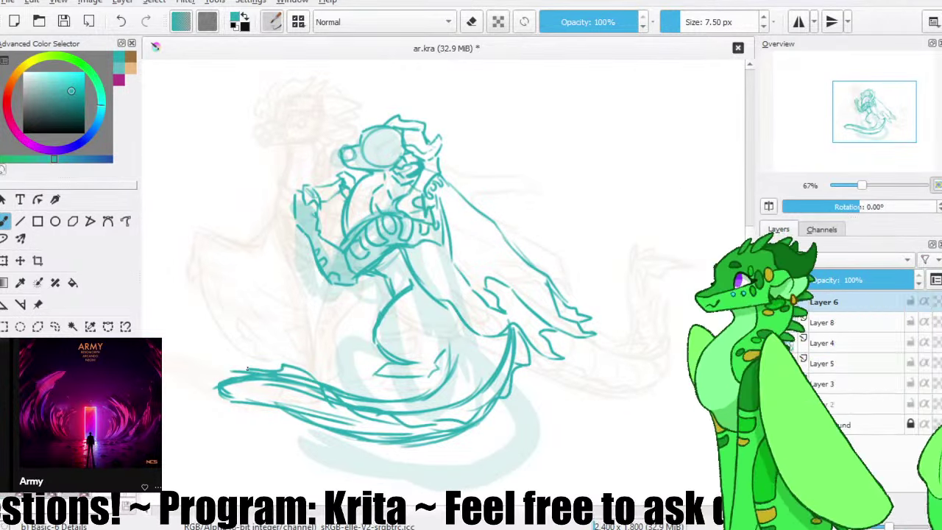
key(ctrl+z)
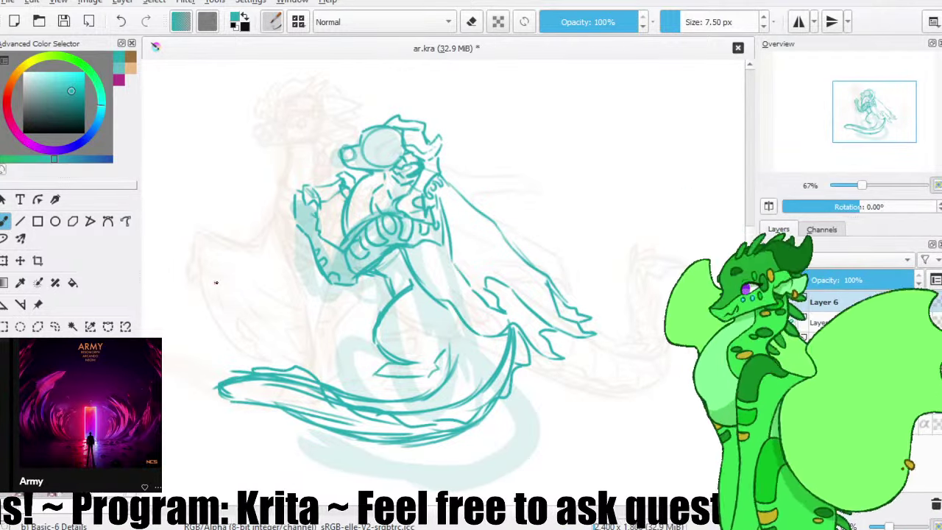
click(63, 23)
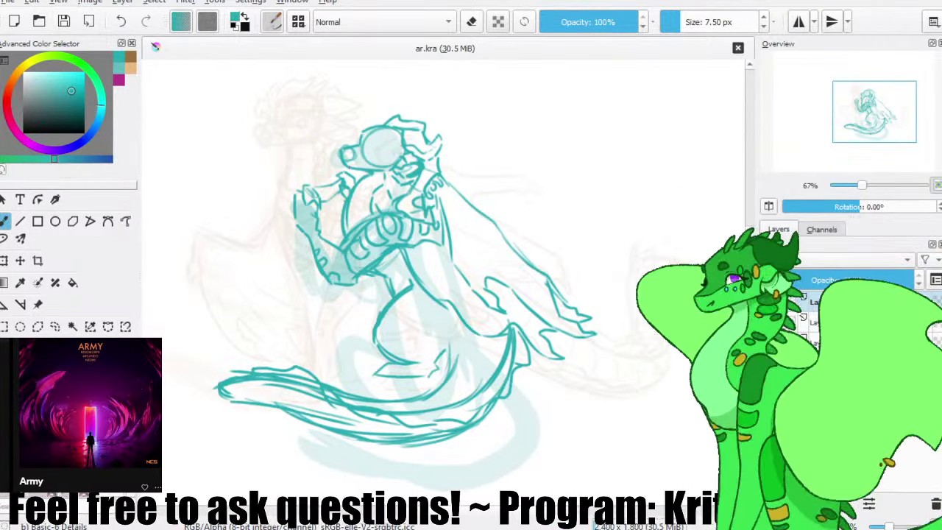
- Add small marks beneath the snout, save the file, and draw curved stripe bands across the folded leg
drag(349, 168, 359, 170)
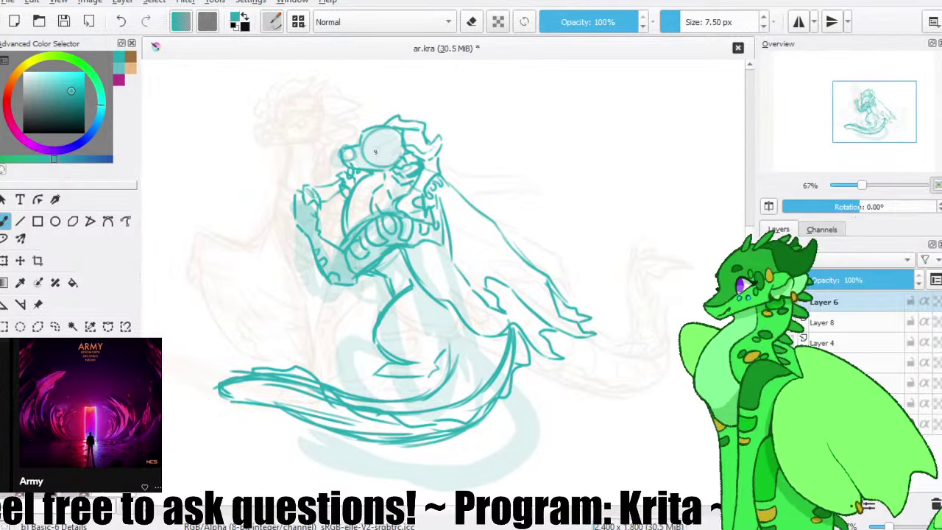
click(63, 22)
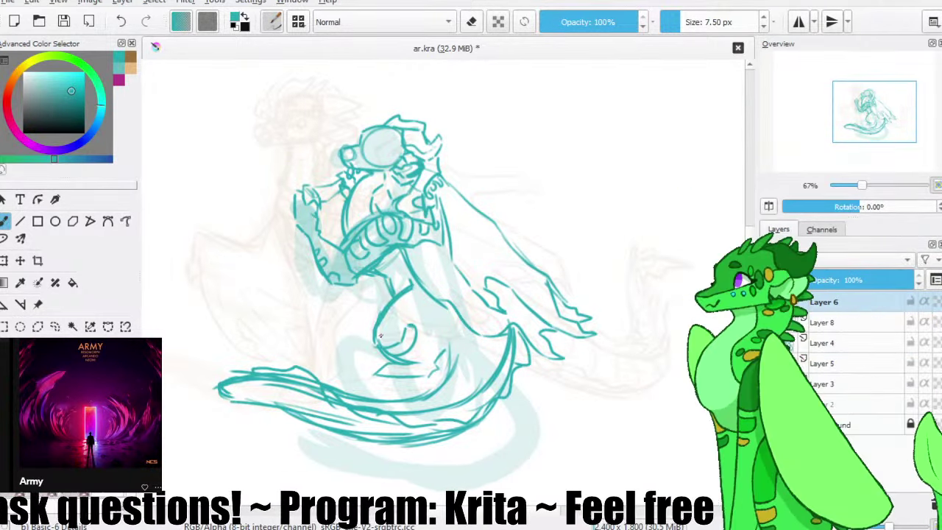
drag(377, 332, 391, 324)
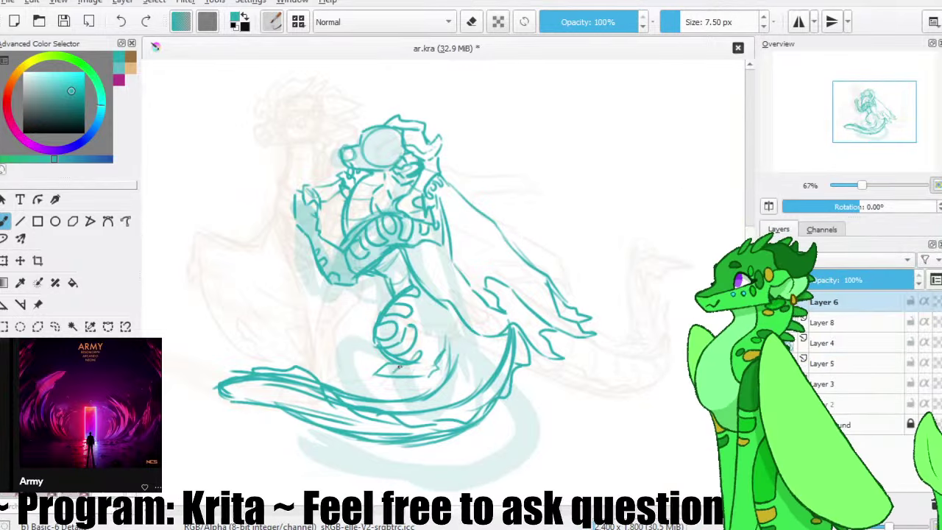
- Reinforce the tail's inner curve behind the foot and add small oval spots near the tail's base
mouse_move(456, 350)
mouse_down()
mouse_move(429, 393)
mouse_move(416, 395)
mouse_up()
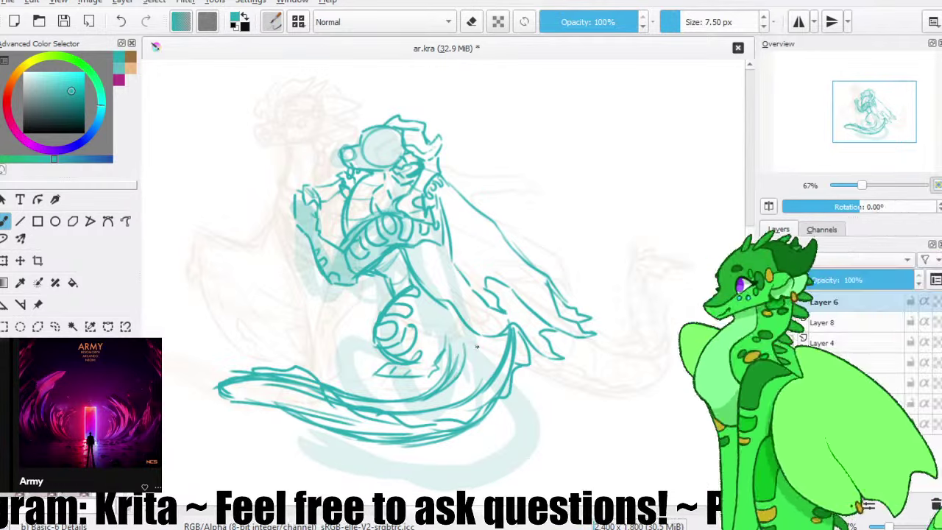
drag(483, 365, 467, 371)
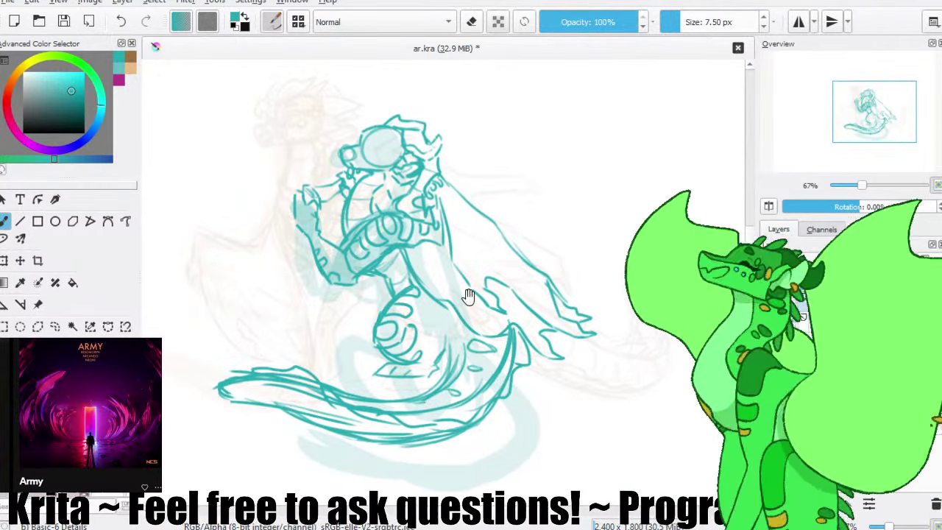
- Select the folded leg, foot and tail freehand, shift them slightly left and up, save the file, and reinforce the line below the torso
drag(469, 309, 481, 333)
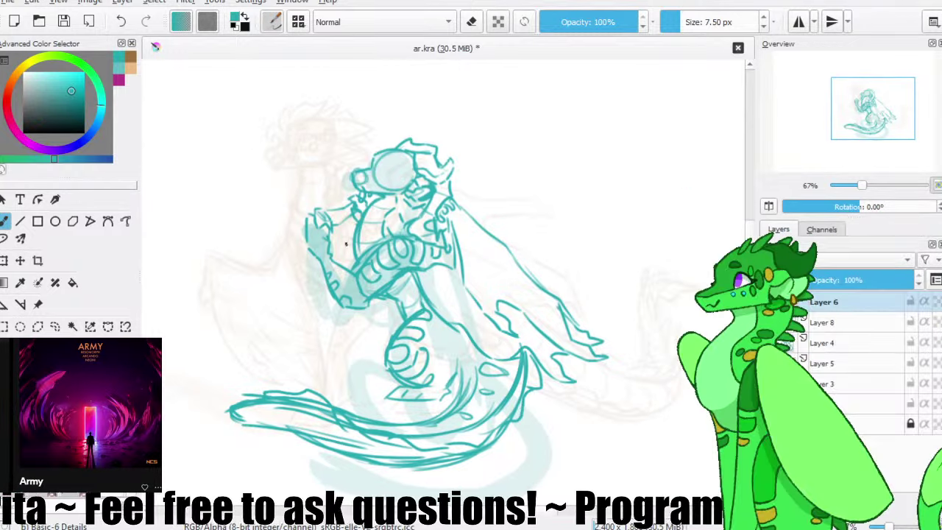
click(55, 326)
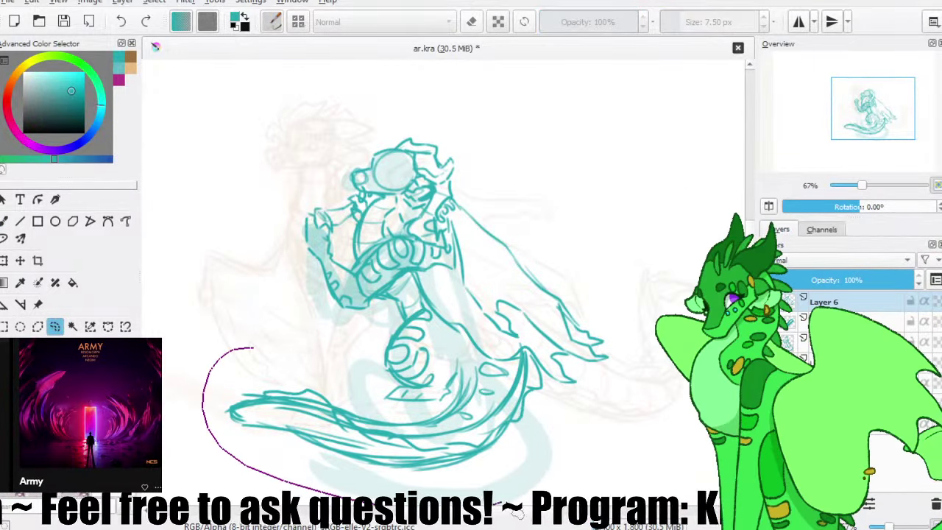
mouse_move(515, 500)
mouse_down()
mouse_move(550, 401)
mouse_move(540, 366)
mouse_move(528, 355)
mouse_move(506, 363)
mouse_move(463, 345)
mouse_move(419, 309)
mouse_up()
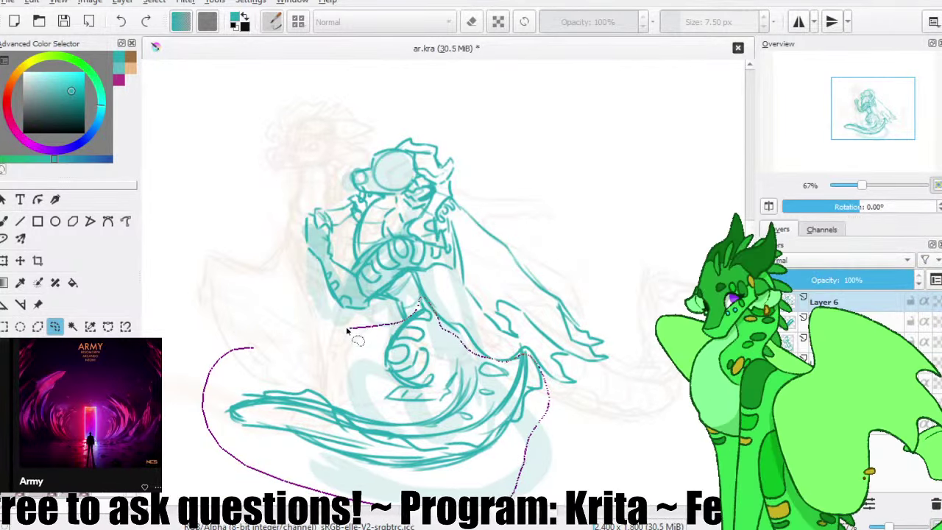
drag(346, 330, 347, 330)
key(t)
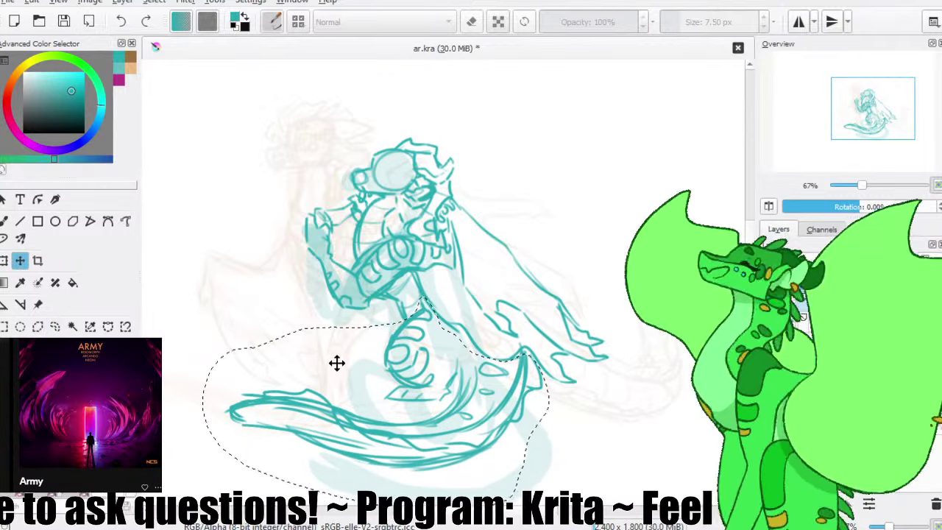
drag(336, 362, 325, 358)
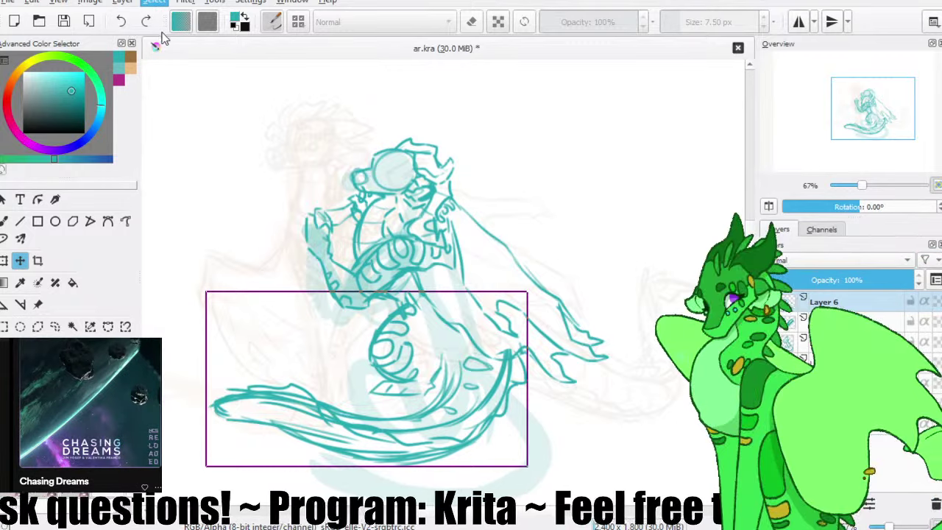
key(b)
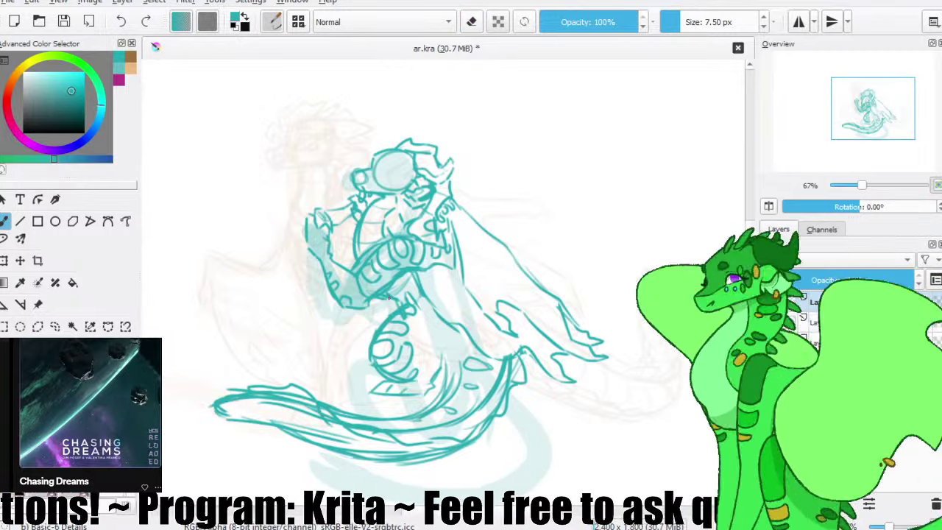
click(64, 21)
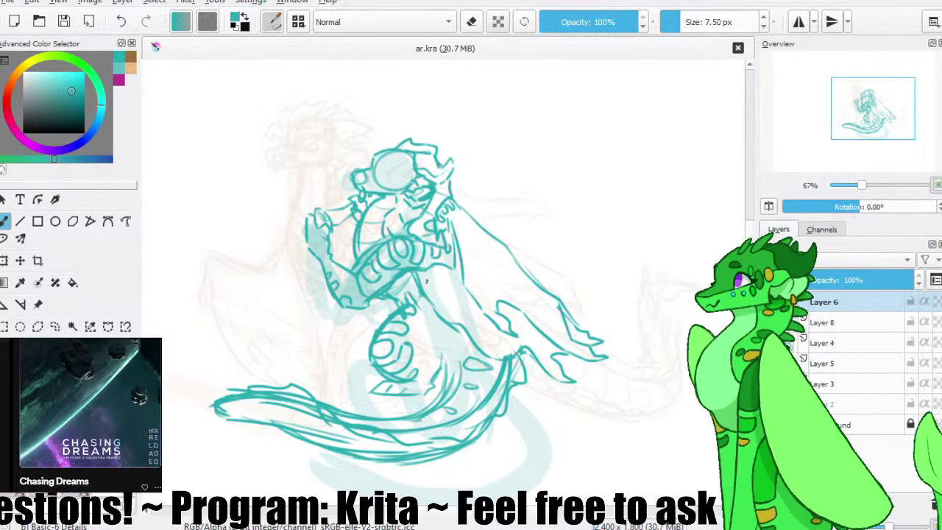
drag(421, 270, 425, 289)
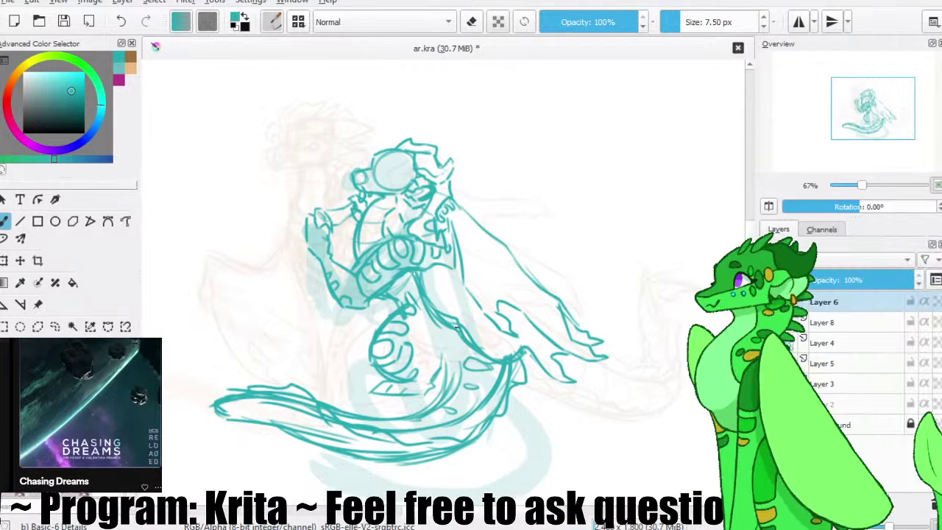
- Select the second dragon's head freehand, rotate it counterclockwise so the snout dips, nudge it left, clear the selection and save the file
drag(440, 242, 462, 247)
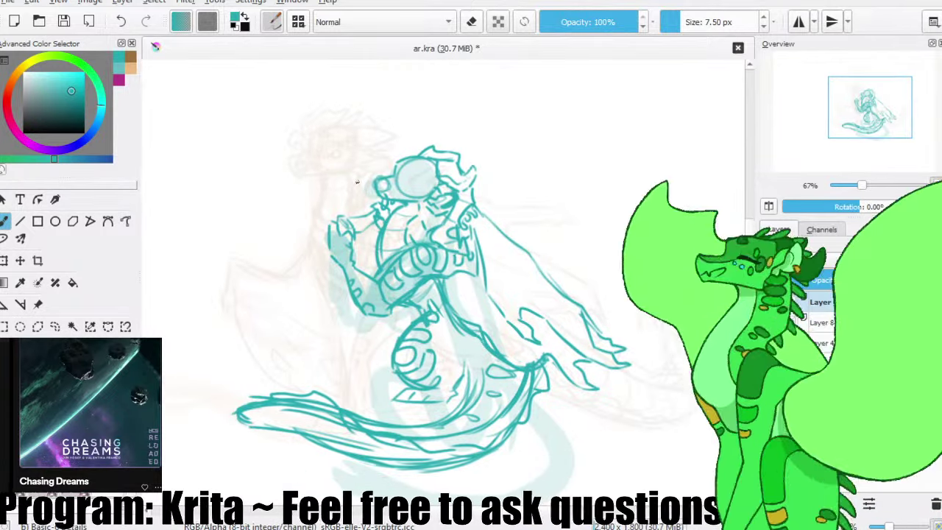
key(ctrl+plus)
key(ctrl+plus)
key(ctrl+plus)
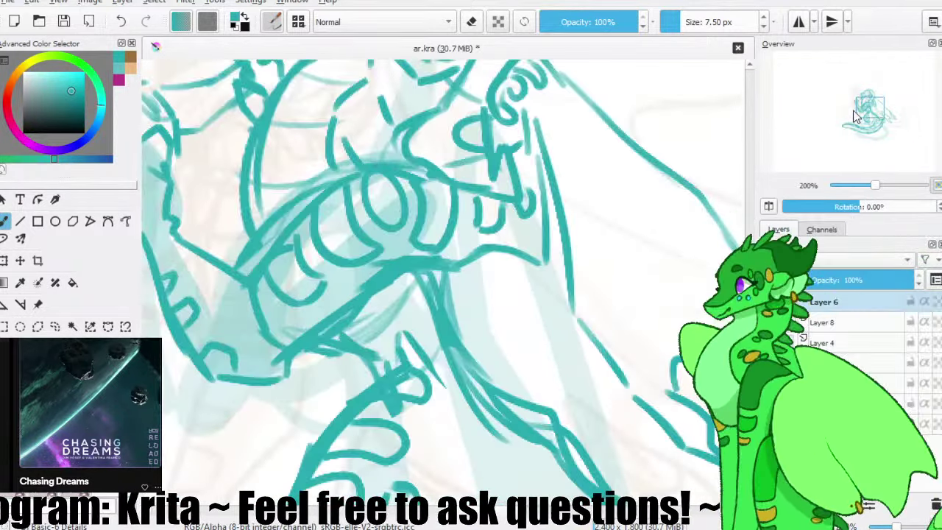
drag(870, 111, 866, 99)
drag(454, 158, 466, 174)
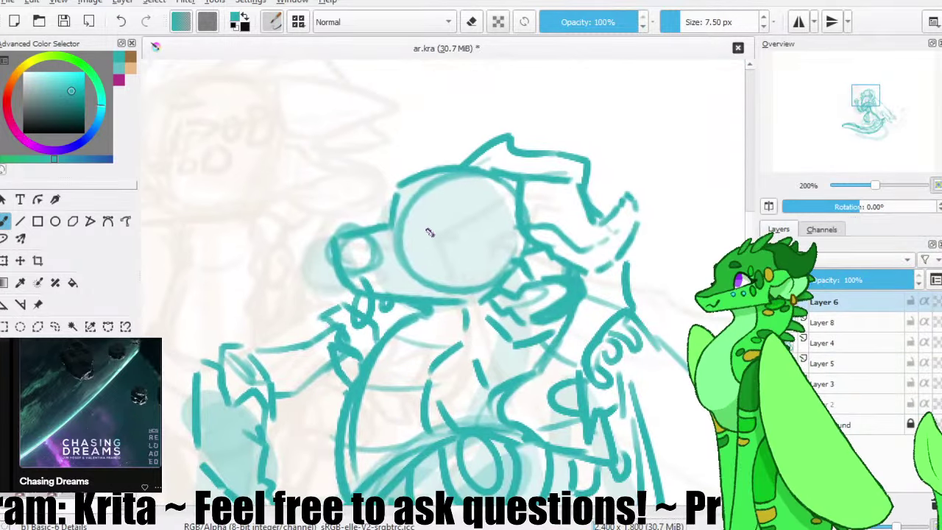
drag(434, 219, 432, 202)
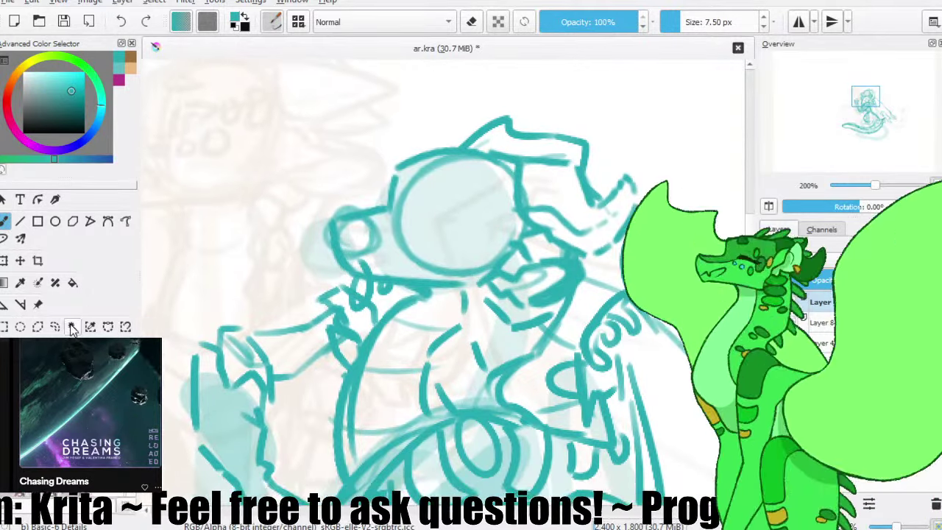
click(55, 327)
mouse_move(323, 268)
mouse_down()
mouse_move(375, 295)
mouse_move(467, 295)
mouse_up()
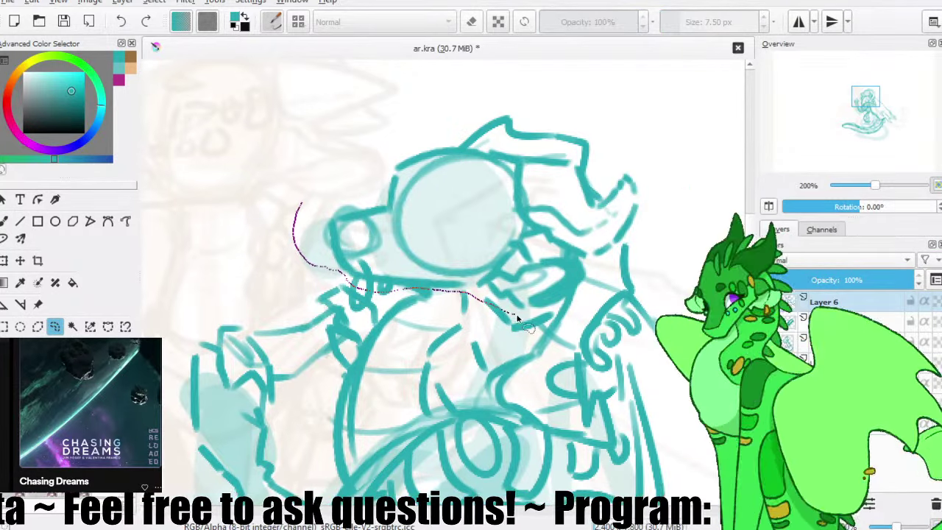
mouse_move(518, 318)
mouse_down()
mouse_move(559, 309)
mouse_move(607, 257)
mouse_move(368, 153)
mouse_move(309, 193)
mouse_up()
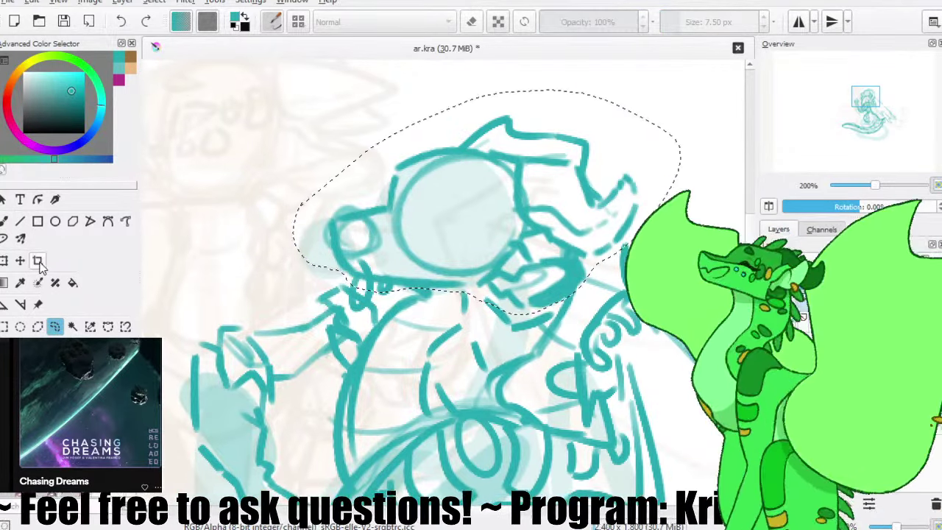
click(4, 260)
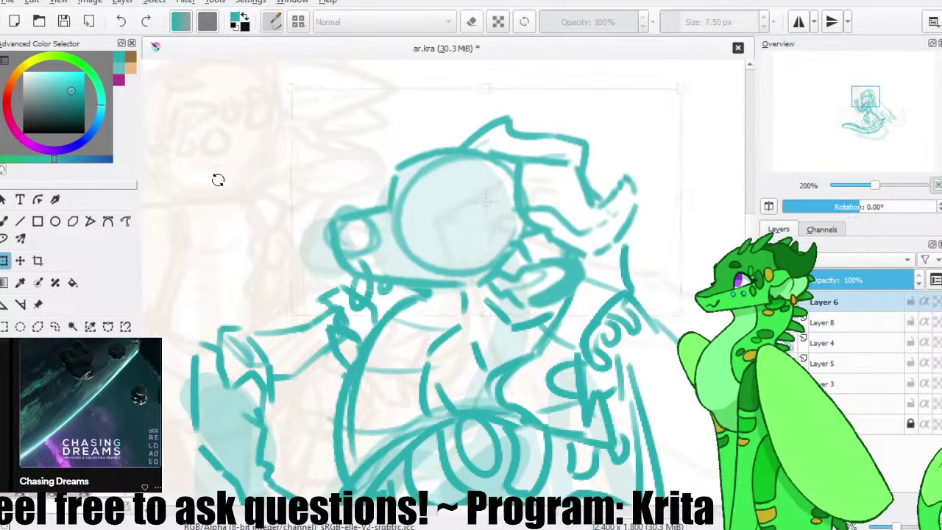
drag(218, 179, 208, 214)
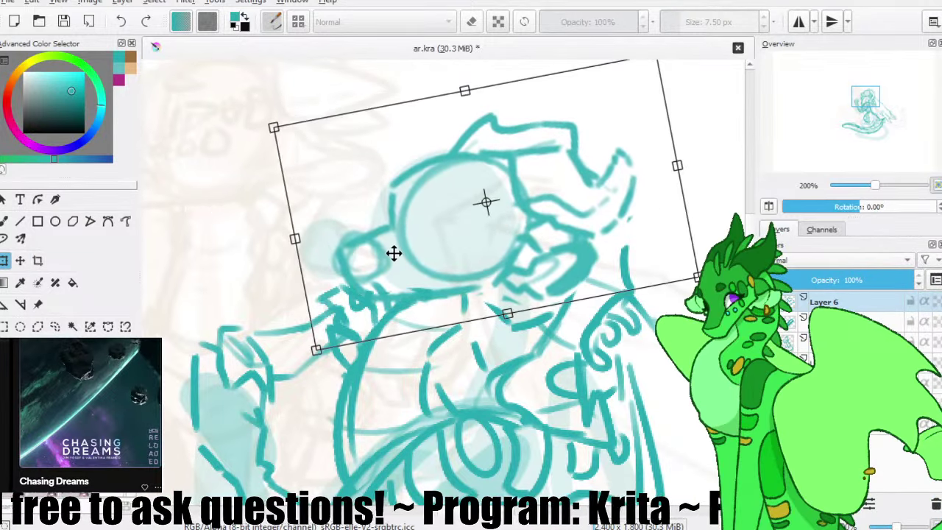
drag(393, 253, 389, 253)
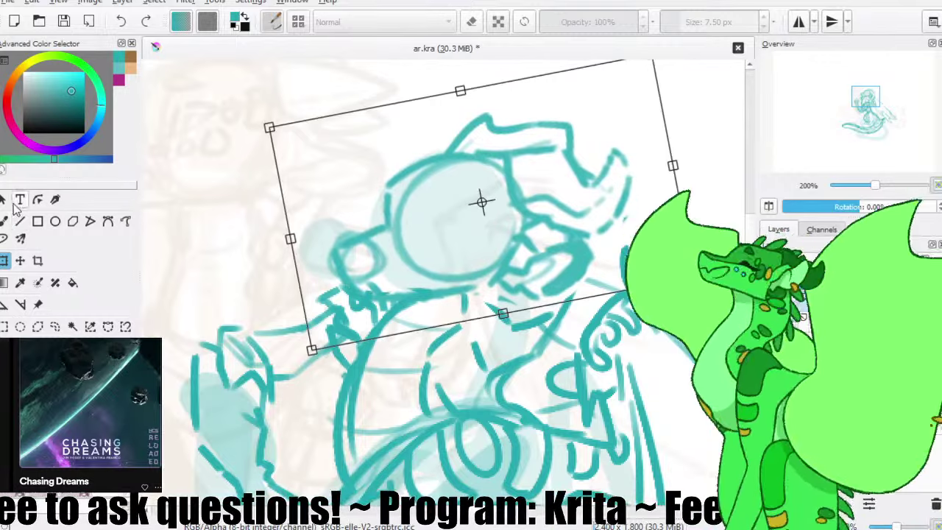
click(5, 221)
click(63, 20)
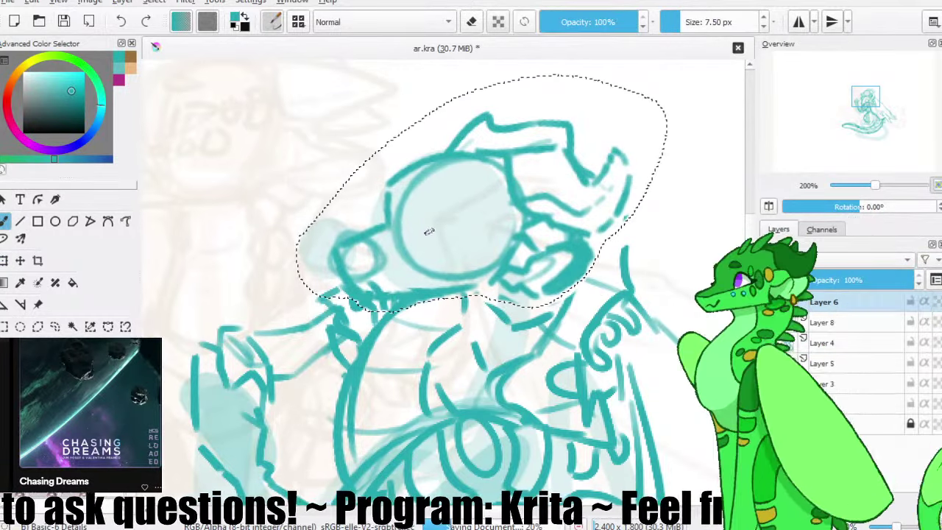
key(ctrl+shift+a)
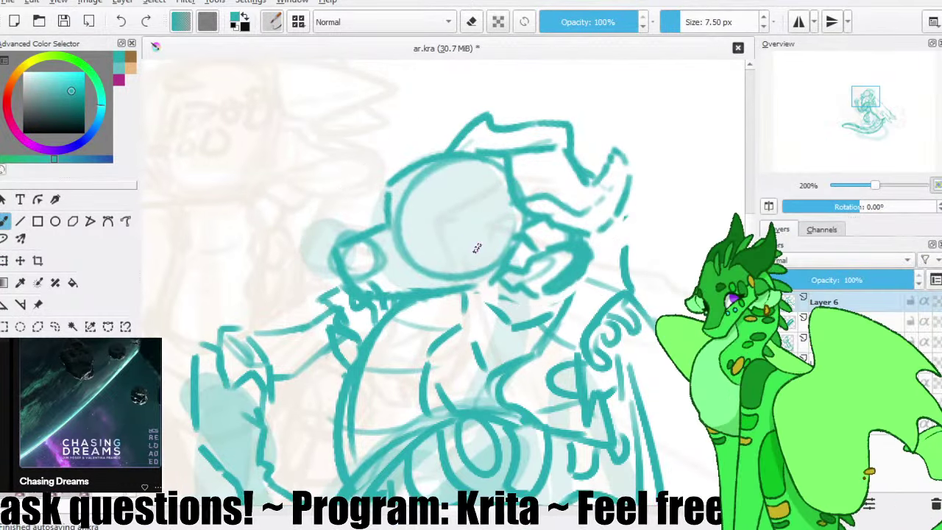
click(64, 21)
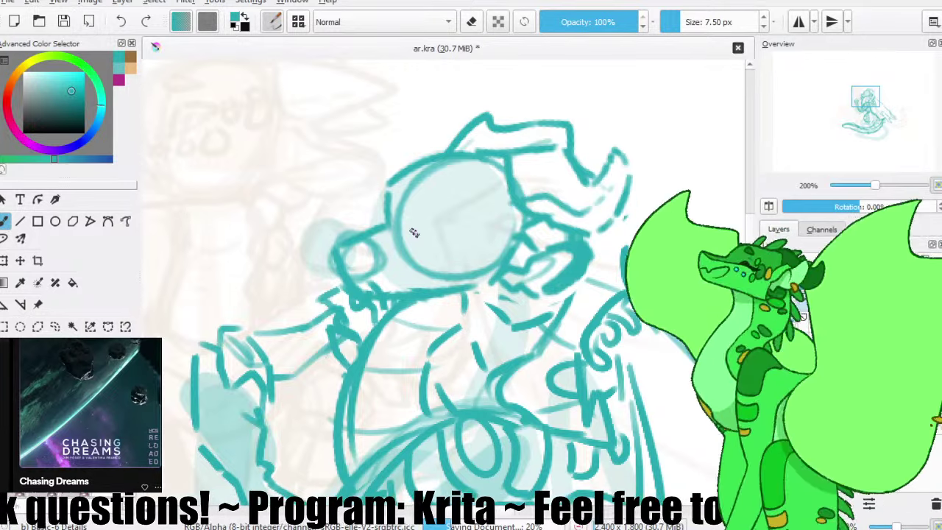
- Draw the narrow slanted eye with a brow marking above it, and add a small nostril on the snout
drag(418, 244, 436, 222)
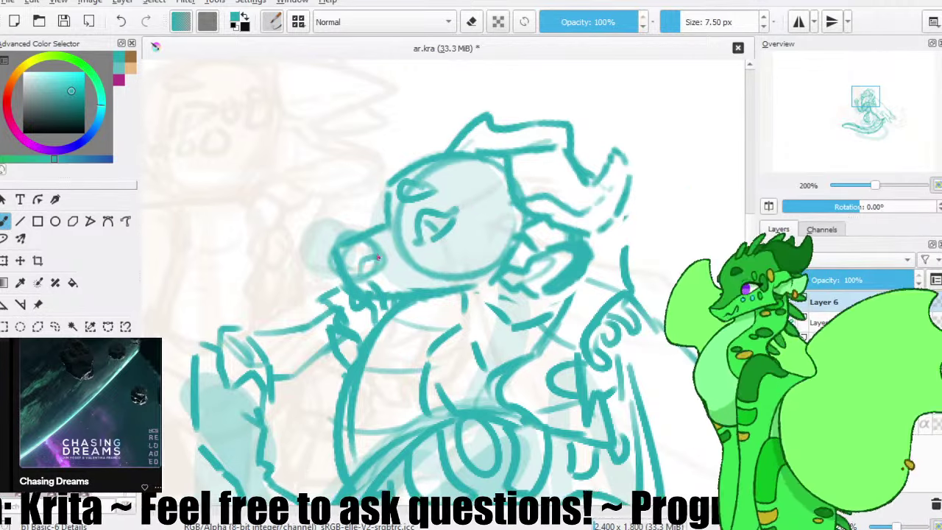
key(ctrl+z)
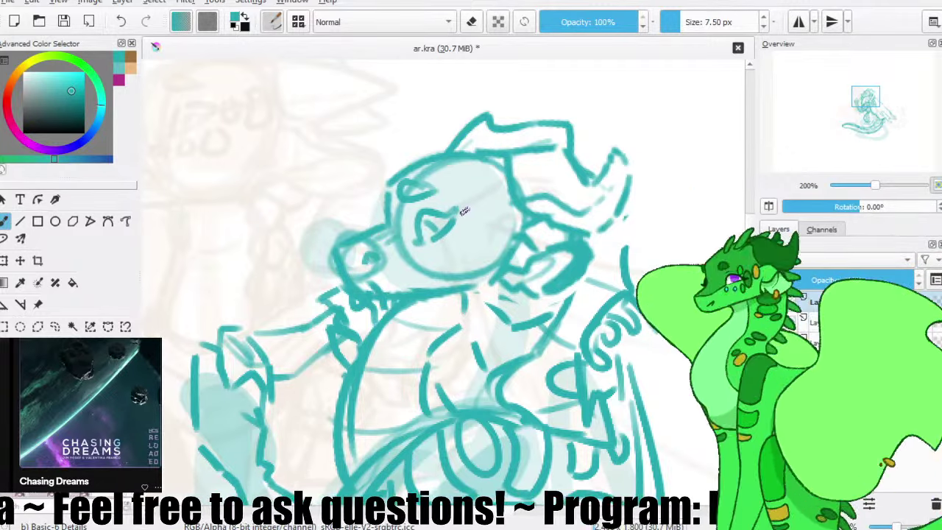
key(ctrl+shift+z)
- Add oval spots behind the eye and a row of small round markings beneath it, and save the file
drag(465, 222, 477, 197)
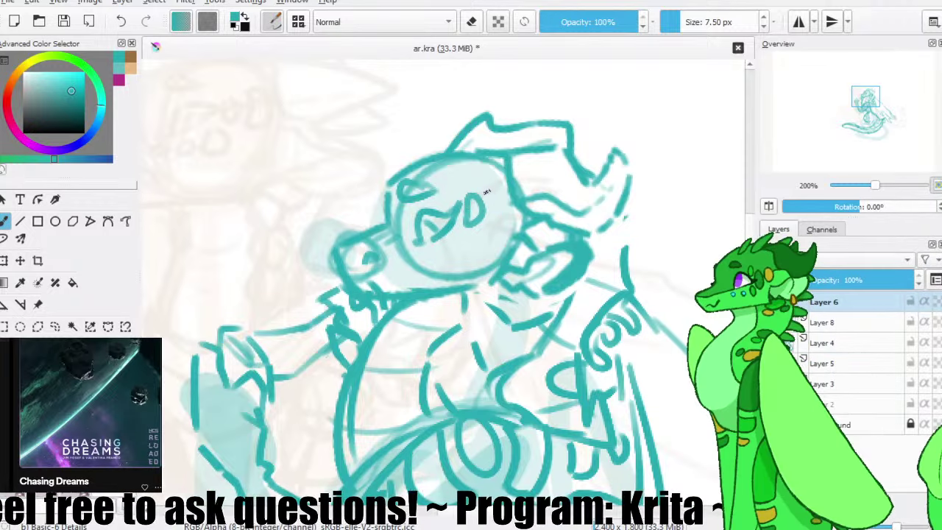
drag(502, 185, 490, 199)
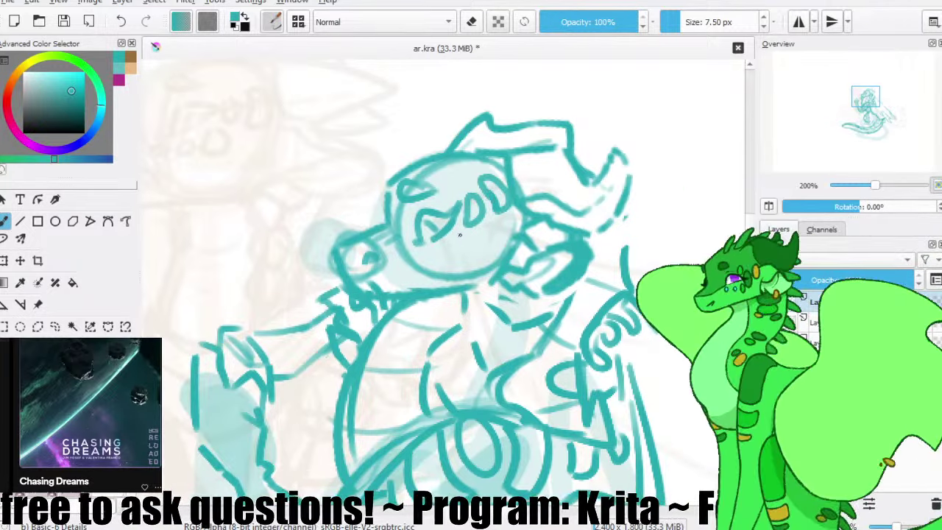
mouse_move(460, 235)
mouse_down()
mouse_move(469, 243)
mouse_move(463, 233)
mouse_up()
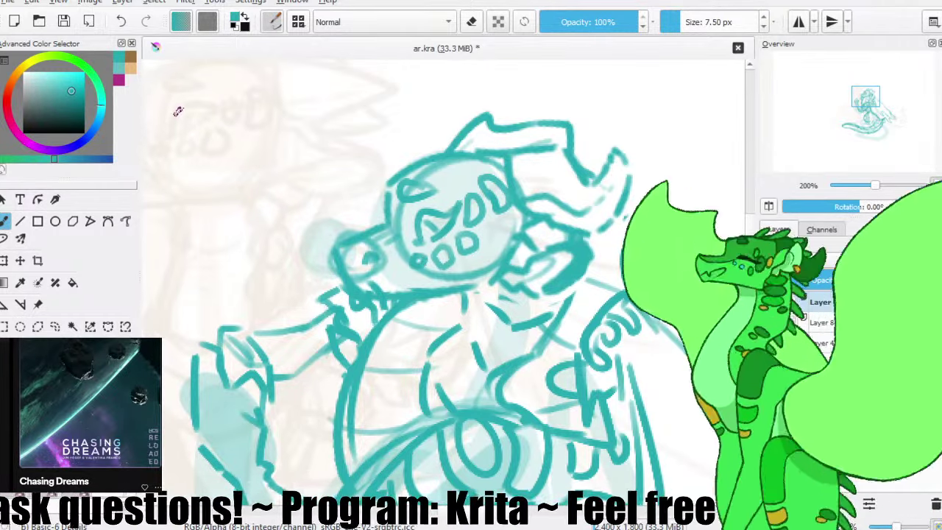
click(63, 21)
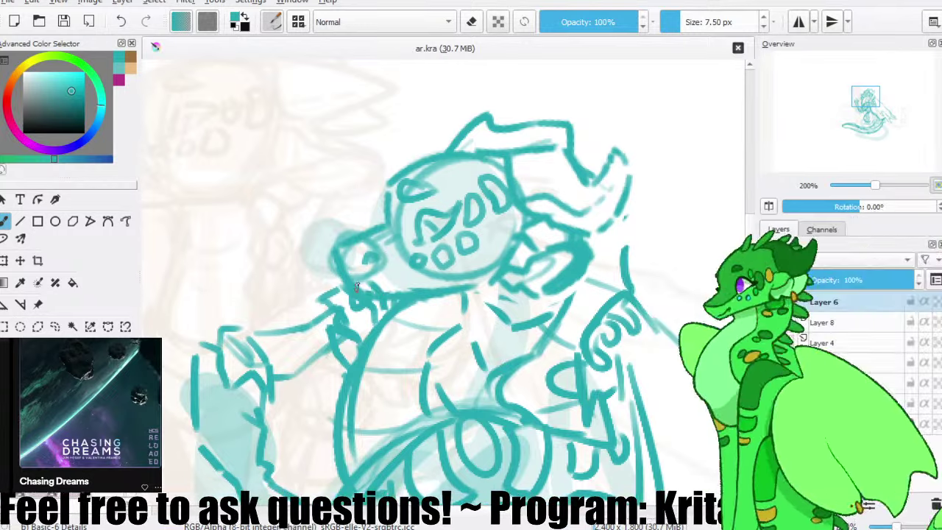
- Draw a short curved mouth line along the snout, undoing and redrawing the stroke, and save the file
drag(374, 283, 395, 273)
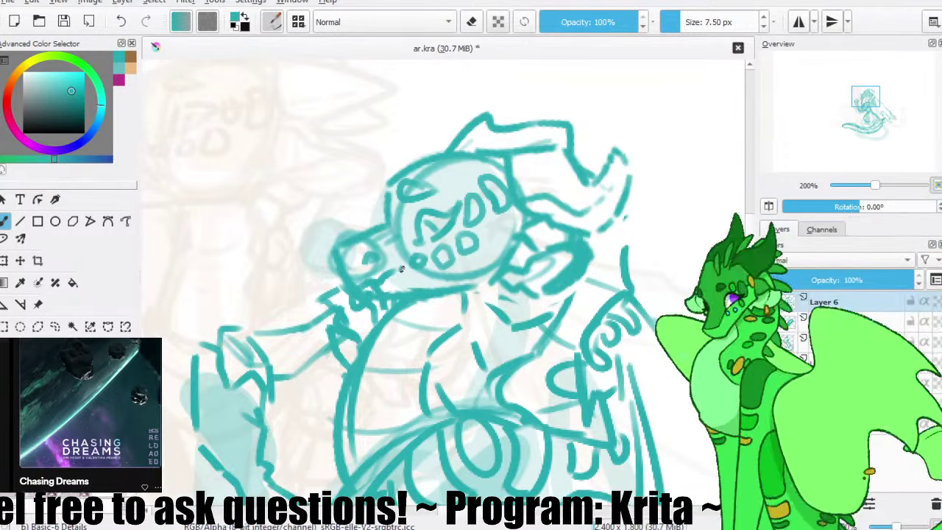
key(ctrl+z)
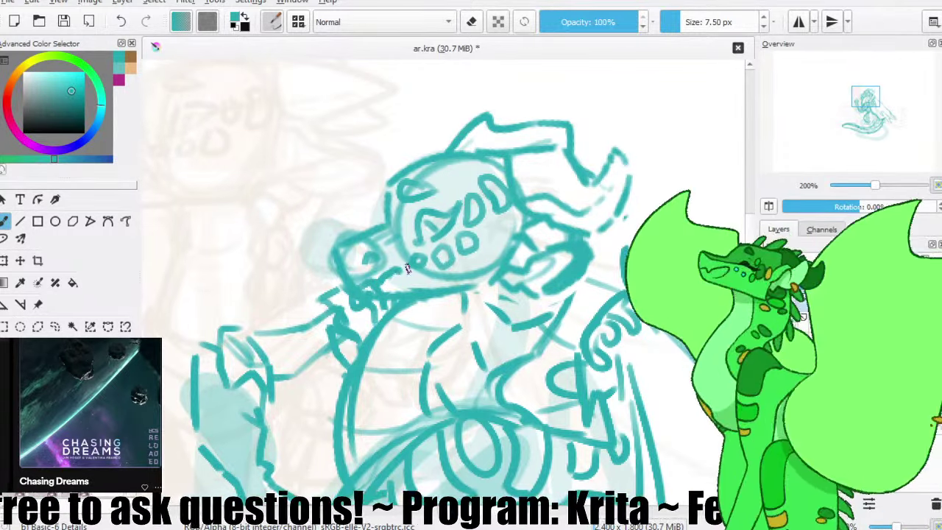
drag(384, 281, 400, 272)
click(64, 21)
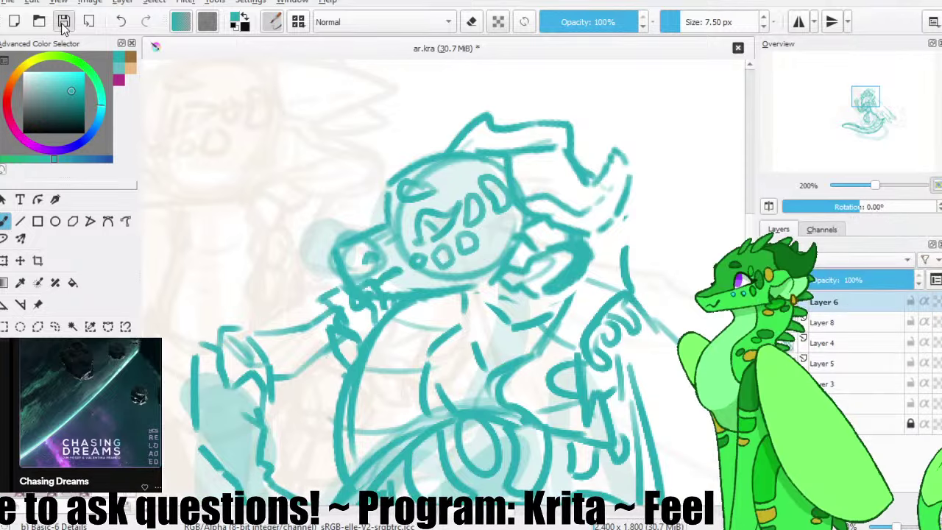
- Delete the faded guide Layer 8 and erase the old pale tail guide on Layer 4 with the 50 px circle eraser
key(minus)
key(minus)
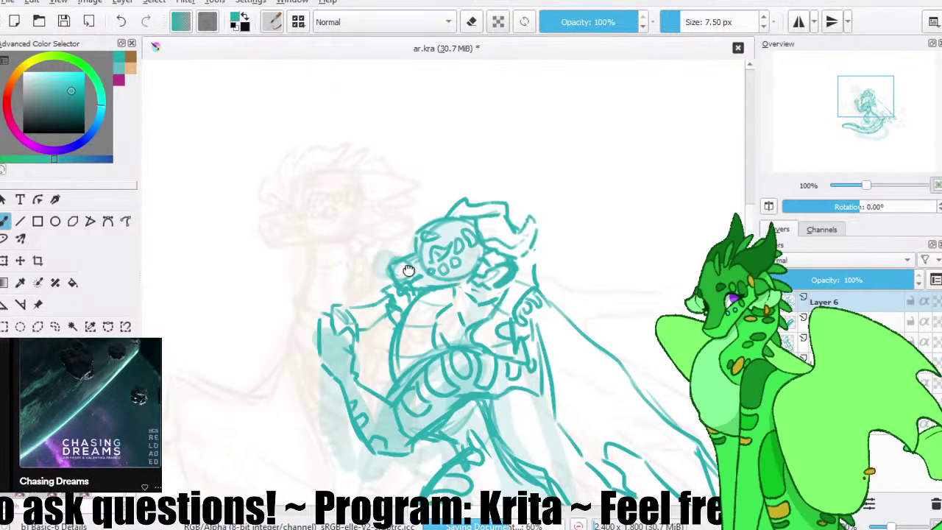
key(minus)
key(minus)
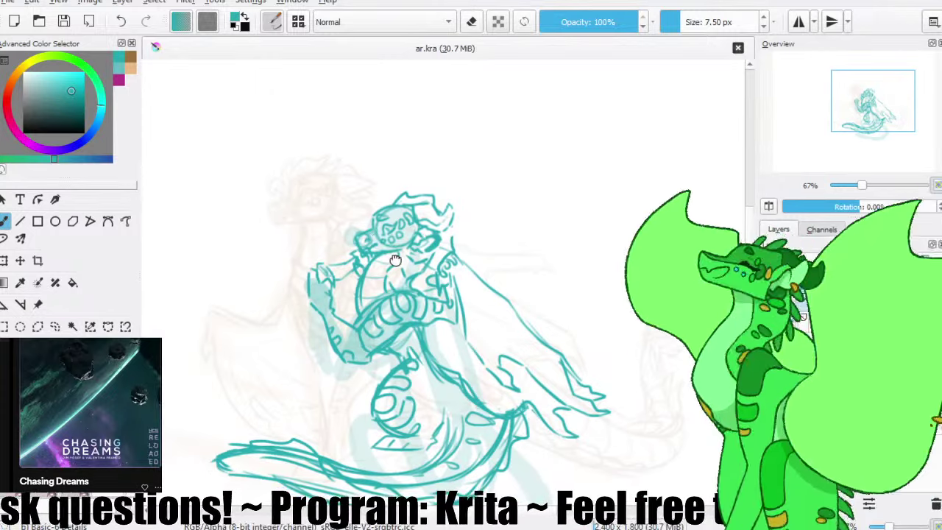
mouse_move(395, 260)
mouse_down()
mouse_move(373, 230)
mouse_move(365, 242)
mouse_move(404, 236)
mouse_up()
key(e)
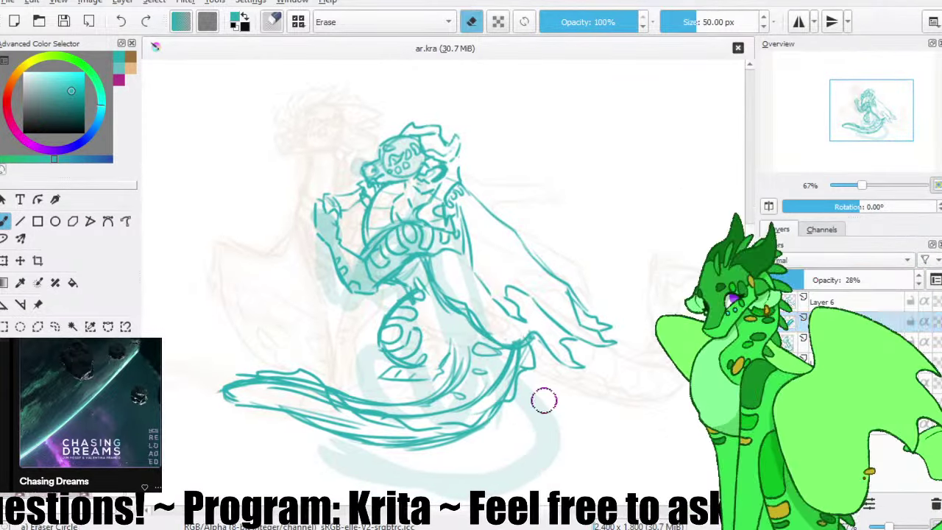
click(553, 435)
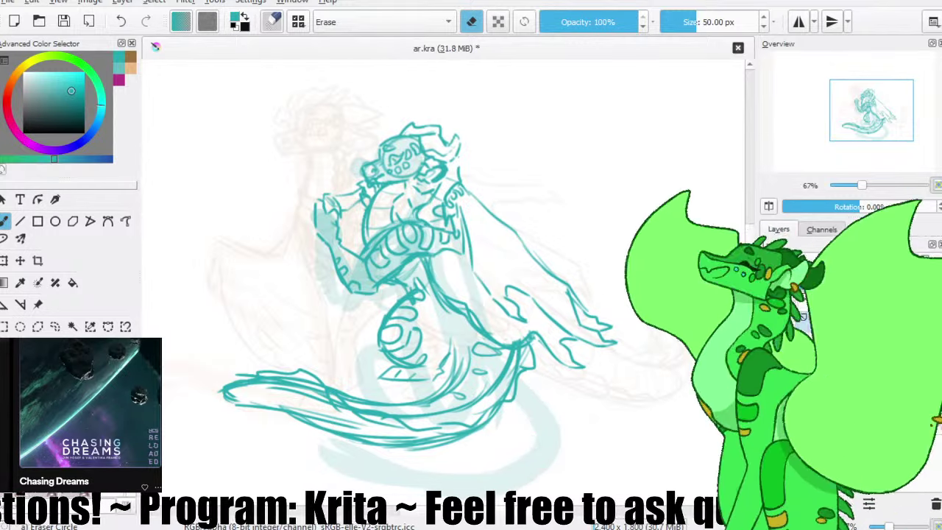
key(shift+Delete)
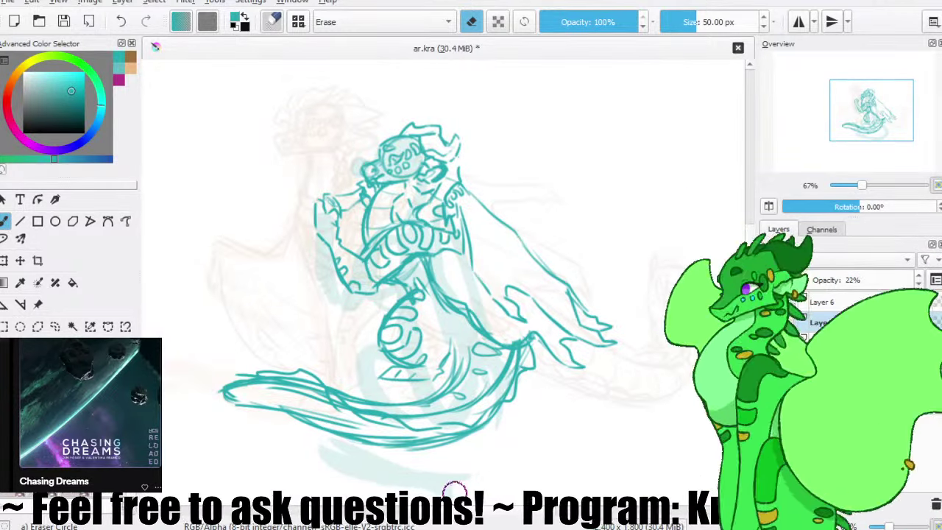
mouse_move(402, 475)
mouse_down()
mouse_move(332, 464)
mouse_move(352, 475)
mouse_up()
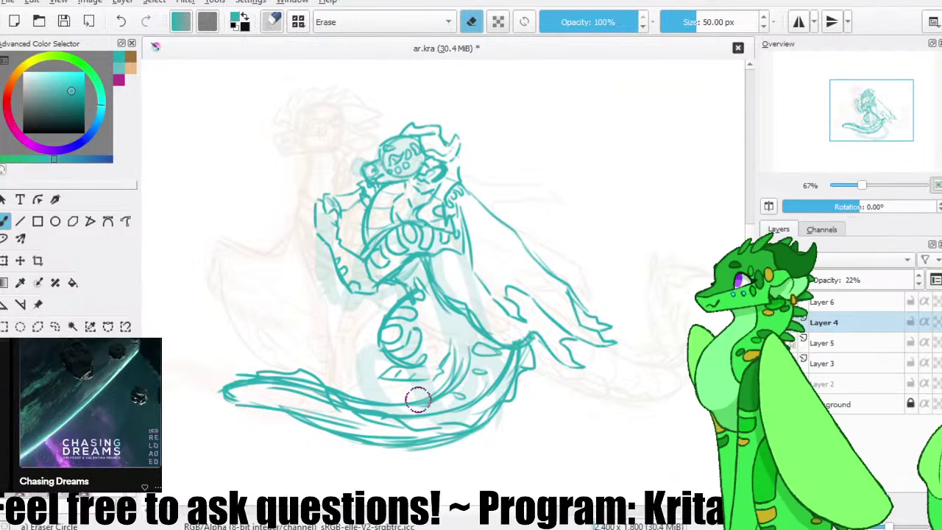
- Save the file and fill the teal dragon's head and chest with light teal on a new layer above Layer 4, using a 40 px brush
key(e)
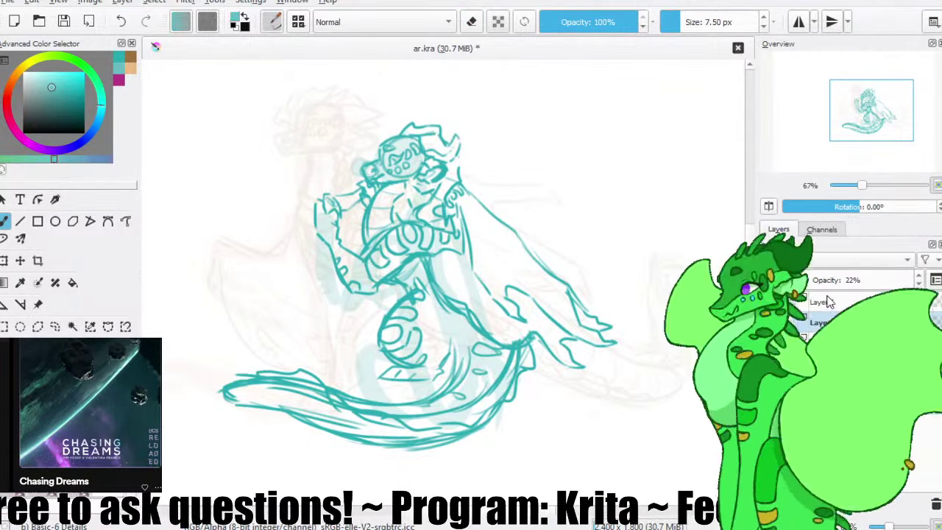
click(43, 82)
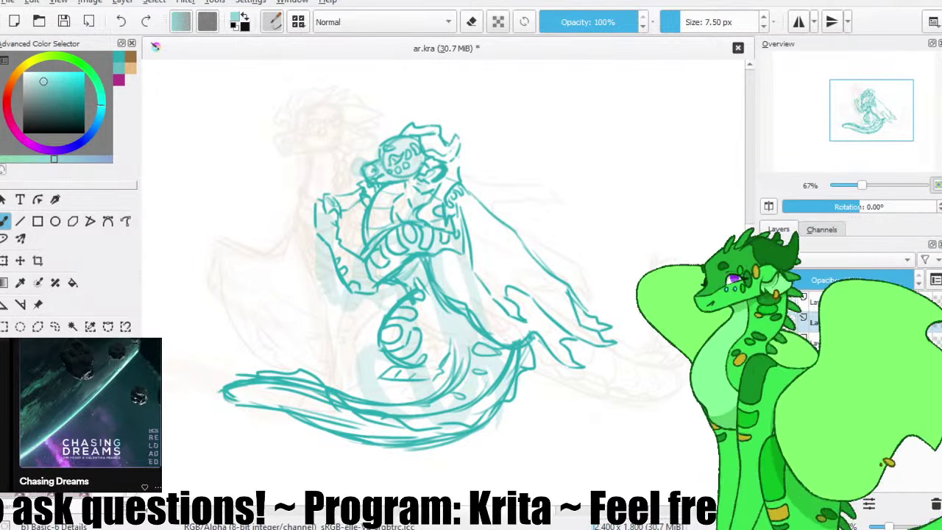
click(74, 426)
click(62, 27)
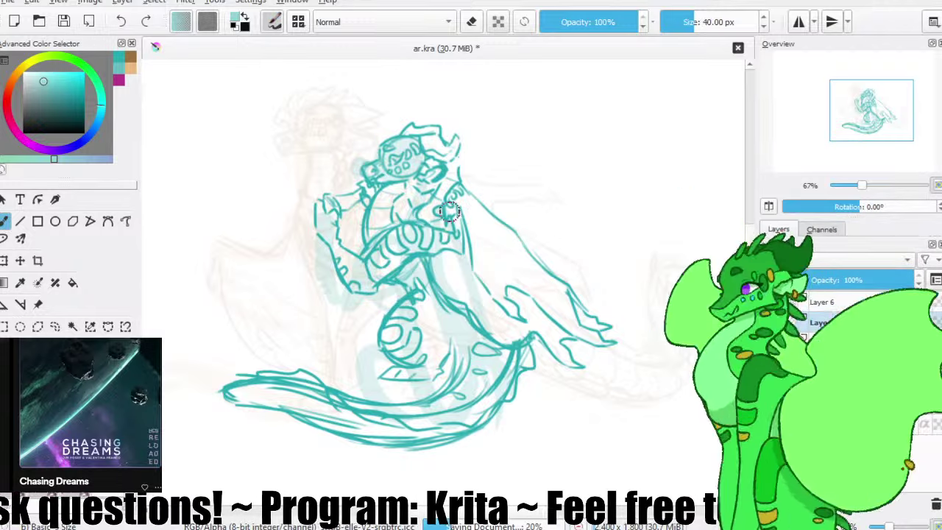
mouse_move(386, 159)
mouse_down()
mouse_move(417, 148)
mouse_move(405, 161)
mouse_move(409, 130)
mouse_move(420, 138)
mouse_move(432, 131)
mouse_move(451, 147)
mouse_move(452, 175)
mouse_move(448, 157)
mouse_move(413, 175)
mouse_up()
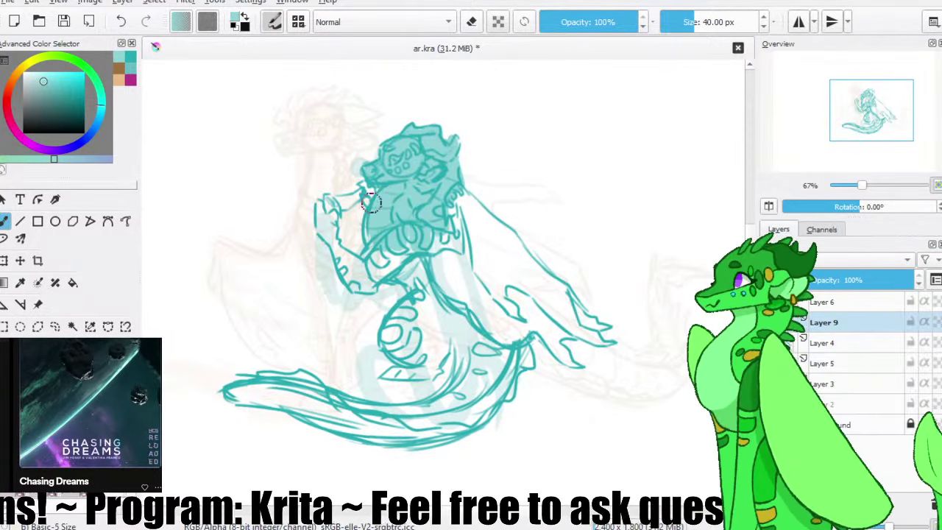
- Fill the teal dragon's arms, torso and draped wing with the same light teal, undoing one stray stroke
mouse_move(372, 202)
mouse_down()
mouse_move(325, 201)
mouse_move(339, 253)
mouse_move(325, 230)
mouse_move(373, 272)
mouse_move(327, 237)
mouse_move(342, 260)
mouse_move(323, 235)
mouse_move(371, 281)
mouse_up()
key(ctrl+z)
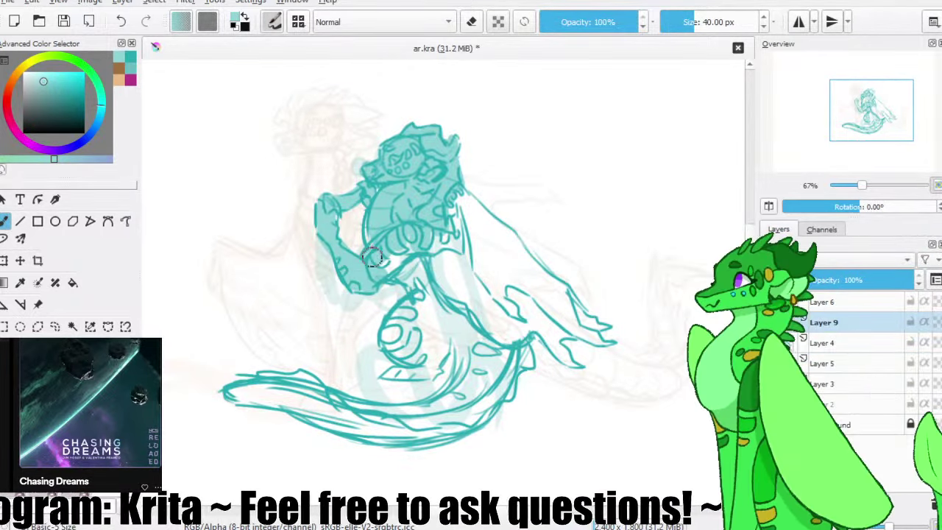
drag(421, 271, 429, 305)
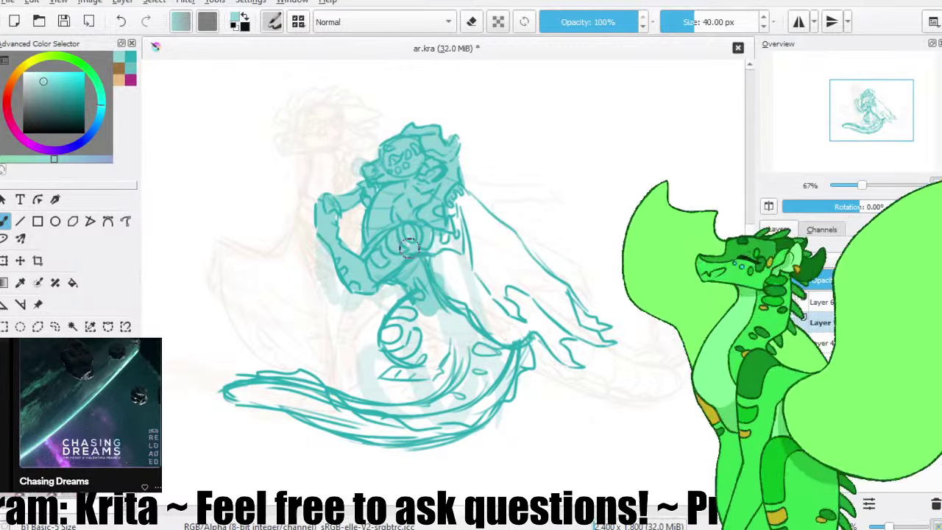
drag(410, 246, 453, 291)
mouse_move(450, 241)
mouse_down()
mouse_move(458, 202)
mouse_move(508, 246)
mouse_move(452, 198)
mouse_move(494, 231)
mouse_move(481, 246)
mouse_move(485, 264)
mouse_move(509, 258)
mouse_move(504, 230)
mouse_move(539, 278)
mouse_move(610, 331)
mouse_move(561, 311)
mouse_move(615, 347)
mouse_move(566, 315)
mouse_move(583, 337)
mouse_move(556, 341)
mouse_move(577, 354)
mouse_move(547, 335)
mouse_move(560, 343)
mouse_move(560, 319)
mouse_move(518, 325)
mouse_move(486, 349)
mouse_move(481, 318)
mouse_move(469, 321)
mouse_move(501, 253)
mouse_move(441, 251)
mouse_up()
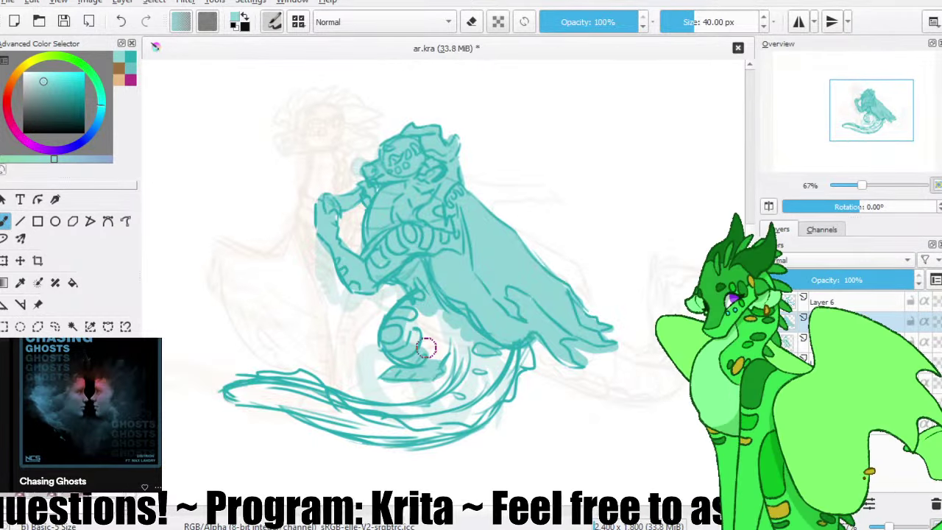
- Fill the teal dragon's thigh, foot and full curved tail with light teal, undoing one misplaced stroke
mouse_move(426, 347)
mouse_down()
mouse_move(460, 330)
mouse_move(454, 315)
mouse_move(424, 331)
mouse_move(412, 322)
mouse_move(420, 292)
mouse_up()
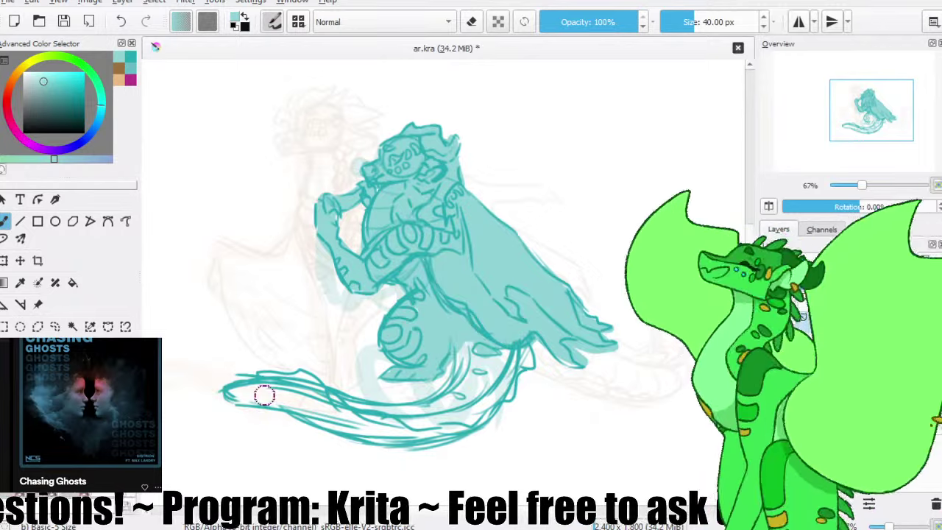
mouse_move(265, 396)
mouse_down()
mouse_move(292, 395)
mouse_move(232, 398)
mouse_up()
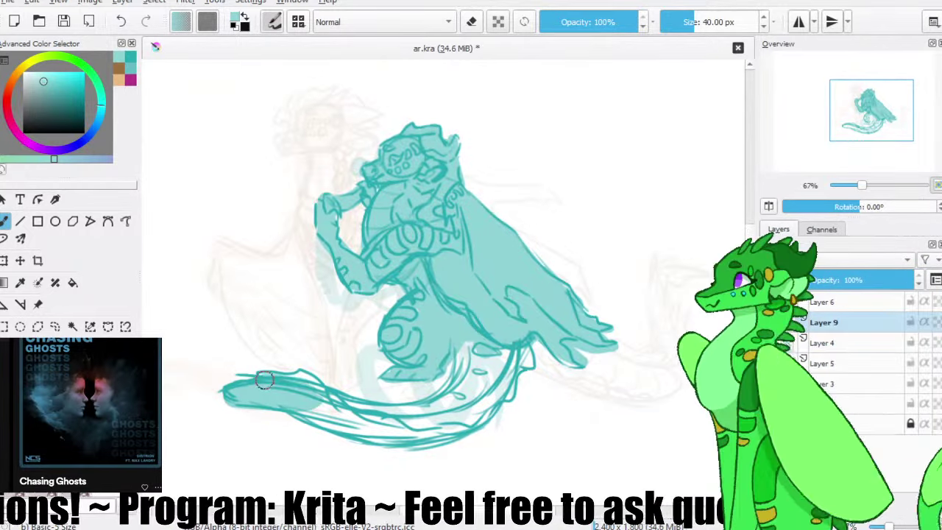
mouse_move(373, 416)
mouse_down()
mouse_move(333, 407)
mouse_move(379, 412)
mouse_move(320, 403)
mouse_move(393, 415)
mouse_move(310, 408)
mouse_move(362, 425)
mouse_up()
mouse_move(295, 407)
mouse_down()
mouse_move(429, 426)
mouse_move(383, 439)
mouse_move(303, 421)
mouse_up()
mouse_move(437, 416)
mouse_down()
mouse_move(349, 429)
mouse_move(437, 425)
mouse_move(438, 401)
mouse_move(385, 415)
mouse_move(476, 385)
mouse_move(439, 405)
mouse_move(469, 401)
mouse_move(415, 426)
mouse_move(479, 364)
mouse_move(458, 419)
mouse_move(487, 414)
mouse_move(497, 395)
mouse_move(486, 402)
mouse_move(507, 391)
mouse_up()
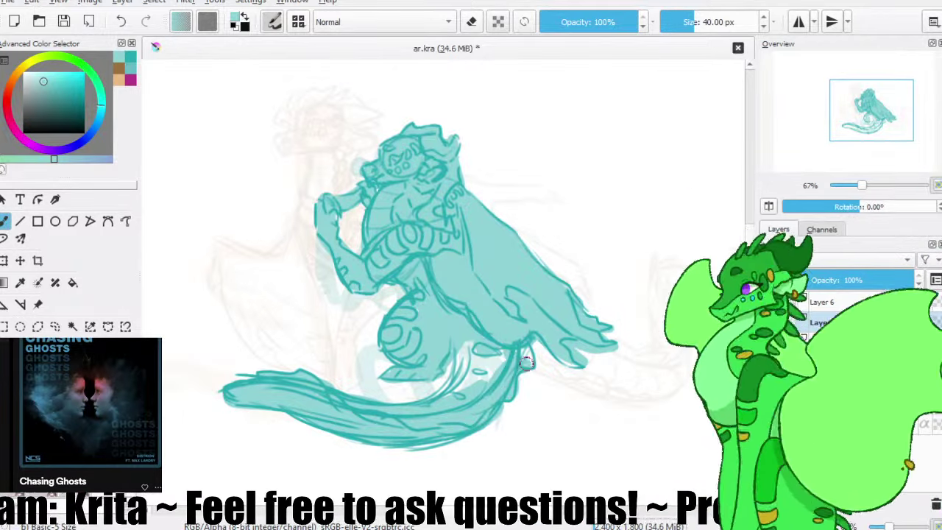
mouse_move(485, 389)
mouse_down()
mouse_move(459, 401)
mouse_move(460, 368)
mouse_move(443, 405)
mouse_up()
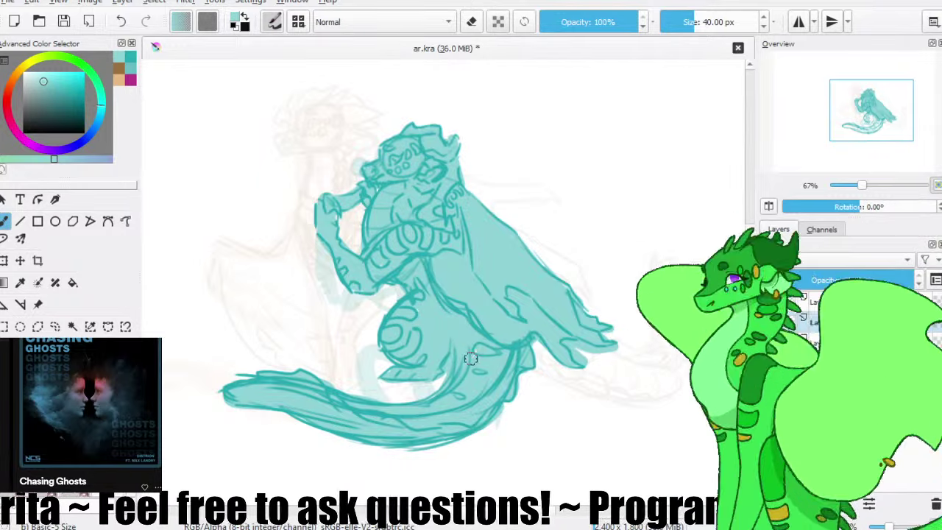
key(ctrl+z)
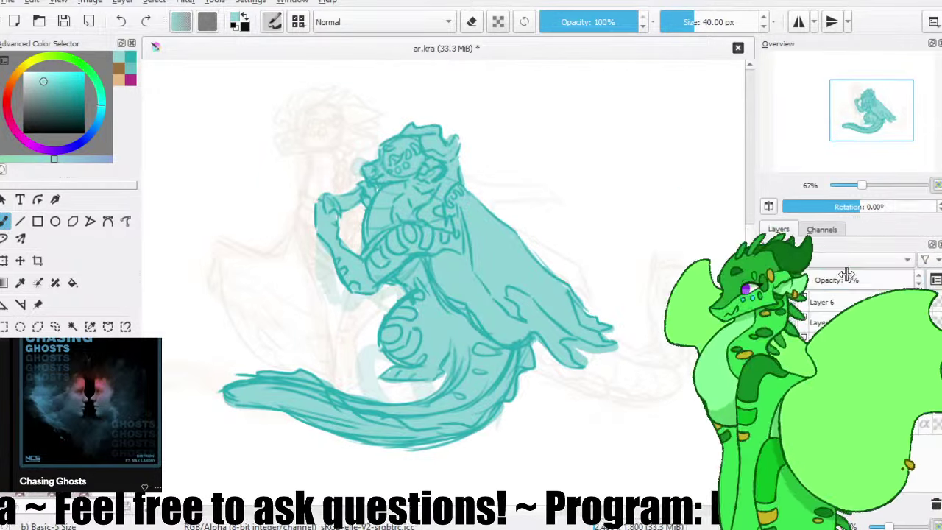
- Restore the brown line art to full opacity and fill that dragon's head and neck with light orange on a new layer above Layer 3
click(840, 384)
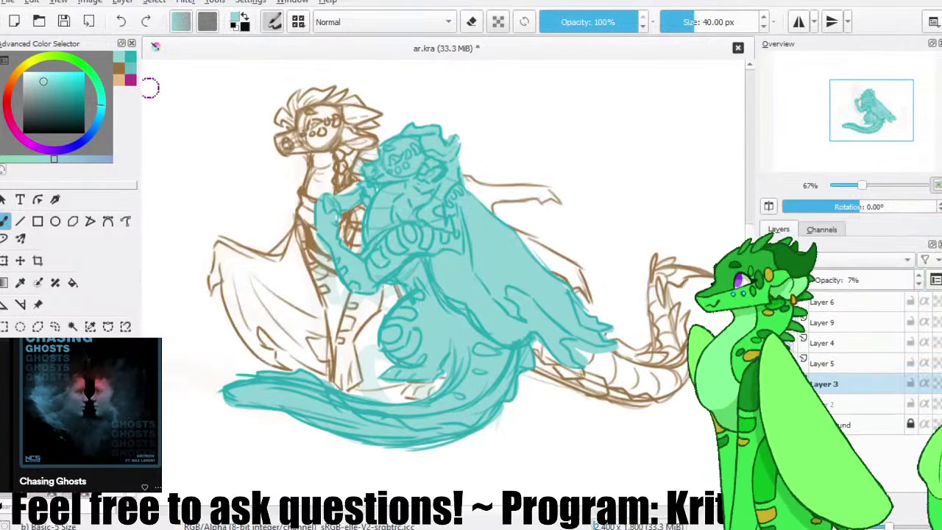
click(119, 82)
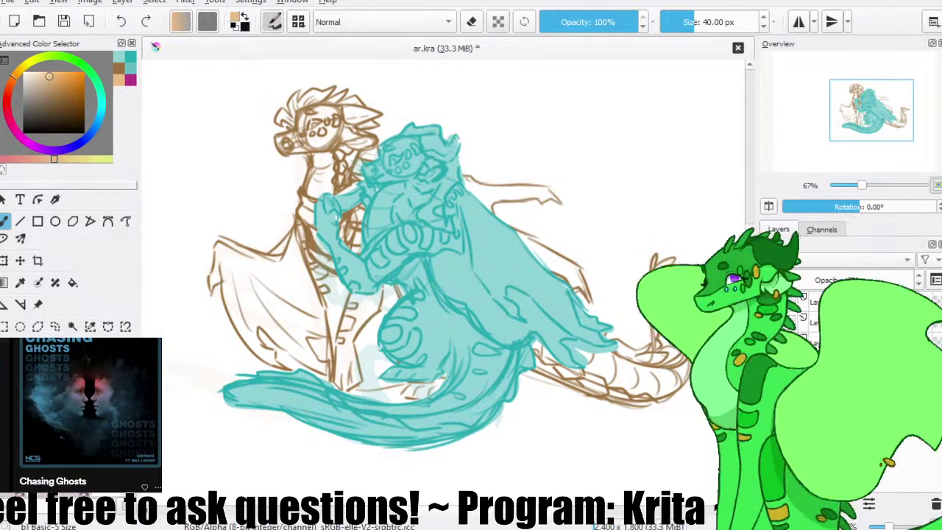
click(840, 383)
mouse_move(286, 139)
mouse_down()
mouse_move(309, 116)
mouse_move(320, 114)
mouse_move(330, 144)
mouse_move(342, 149)
mouse_move(313, 140)
mouse_move(324, 162)
mouse_move(334, 161)
mouse_move(340, 202)
mouse_move(339, 137)
mouse_move(342, 166)
mouse_up()
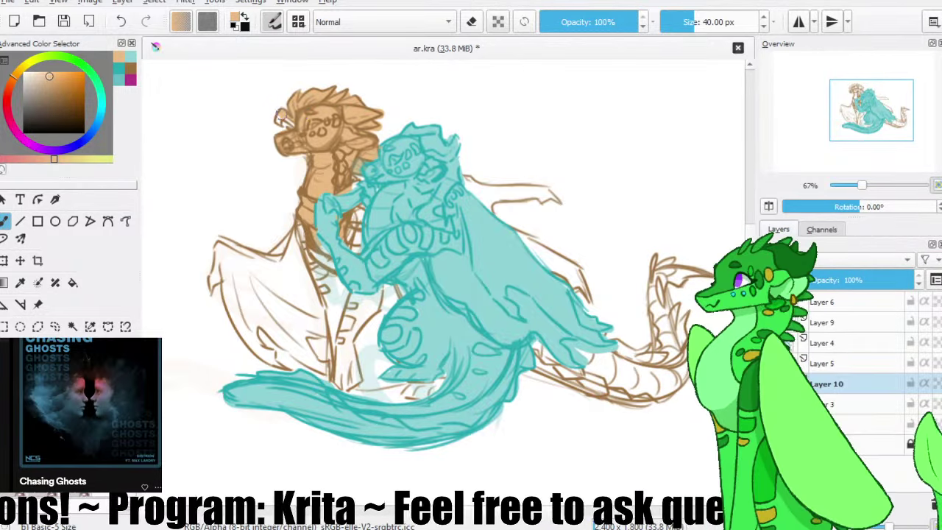
- Fill the brown dragon's near wing and side with light orange, redoing one stroke, and delete the leftover guide Layer 4
mouse_move(305, 256)
mouse_down()
mouse_move(271, 290)
mouse_move(262, 258)
mouse_move(220, 246)
mouse_move(212, 284)
mouse_move(231, 270)
mouse_move(268, 343)
mouse_move(273, 324)
mouse_move(244, 319)
mouse_move(275, 319)
mouse_up()
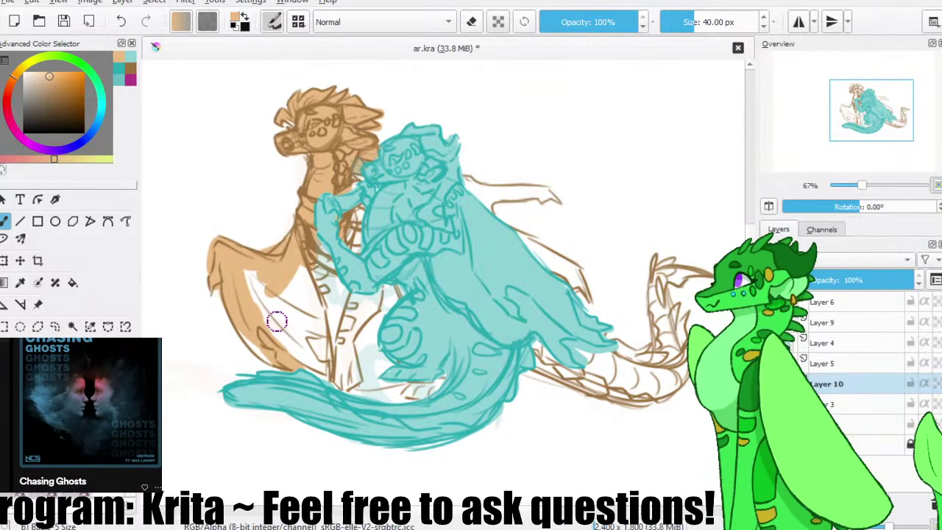
drag(250, 272, 331, 352)
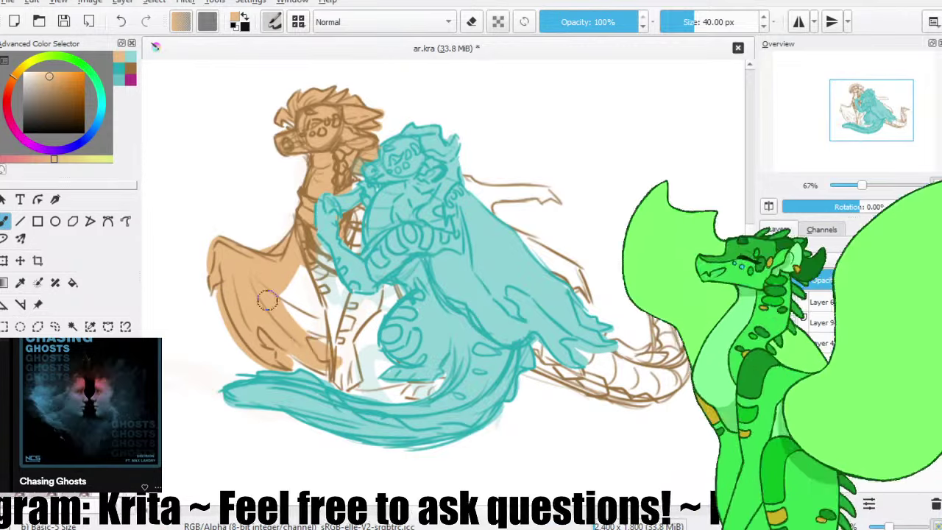
key(ctrl+z)
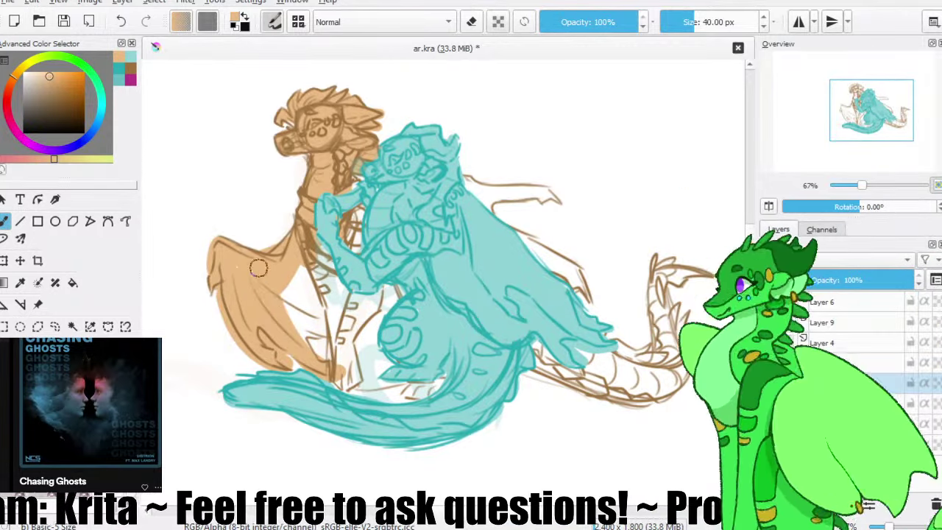
mouse_move(254, 269)
mouse_down()
mouse_move(283, 289)
mouse_move(301, 336)
mouse_move(334, 345)
mouse_up()
mouse_move(307, 297)
mouse_down()
mouse_move(302, 309)
mouse_move(324, 313)
mouse_up()
click(842, 345)
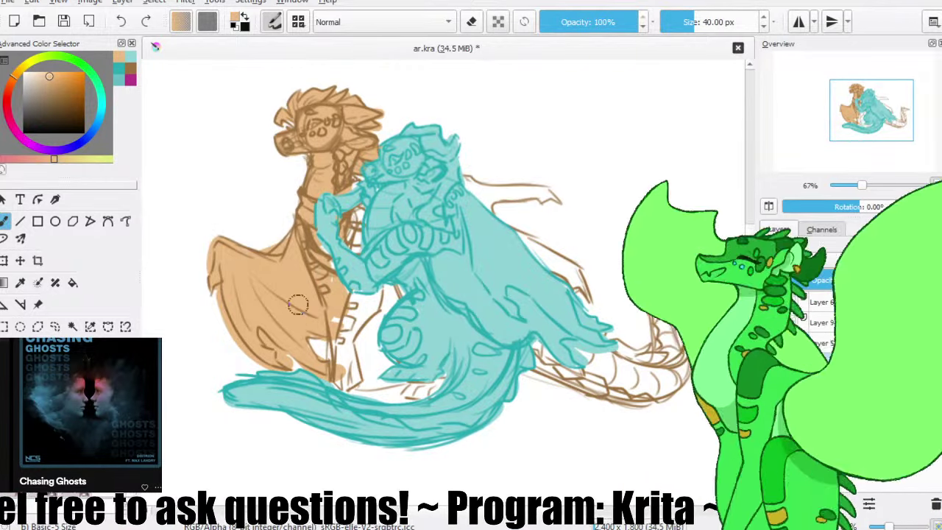
- Fill the brown dragon's shoulder, belly, front legs and the gaps beside the teal dragon's arm with light orange
drag(297, 208, 296, 213)
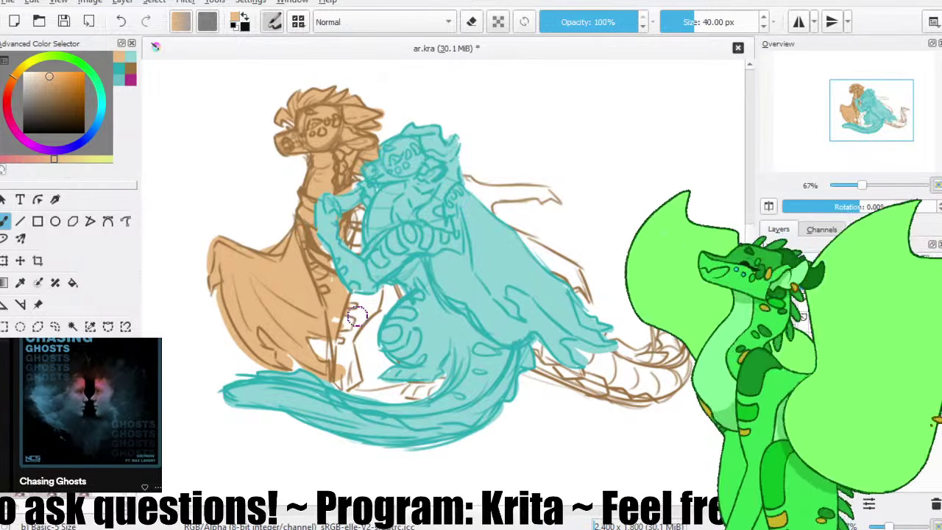
mouse_move(336, 318)
mouse_down()
mouse_move(341, 347)
mouse_move(355, 316)
mouse_move(381, 296)
mouse_move(356, 304)
mouse_up()
drag(332, 254, 315, 265)
drag(355, 205, 362, 188)
- Fill the brown dragon's far wing, tail and hind foot with light orange, and save the file
mouse_move(470, 184)
mouse_down()
mouse_move(539, 183)
mouse_move(545, 195)
mouse_move(464, 203)
mouse_move(514, 192)
mouse_up()
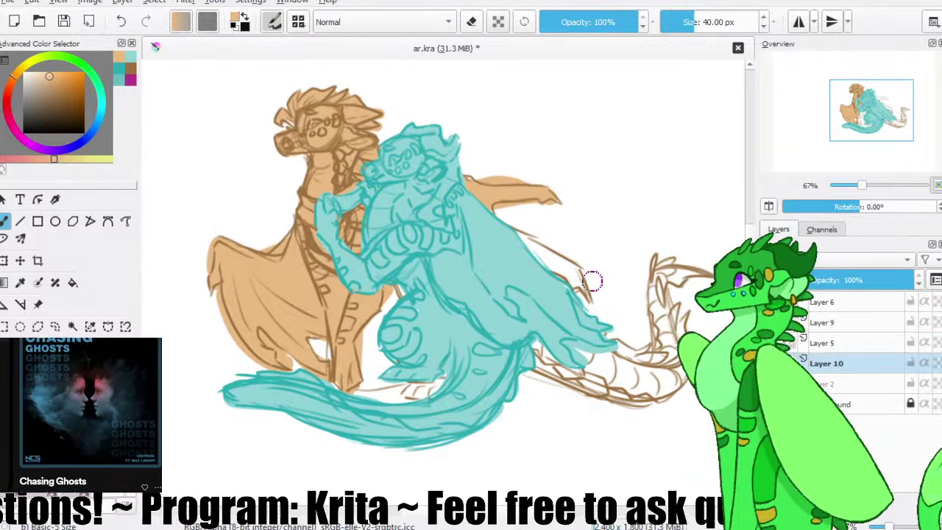
drag(586, 291, 514, 229)
mouse_move(632, 364)
mouse_down()
mouse_move(588, 329)
mouse_move(537, 386)
mouse_move(515, 346)
mouse_up()
drag(672, 374, 657, 304)
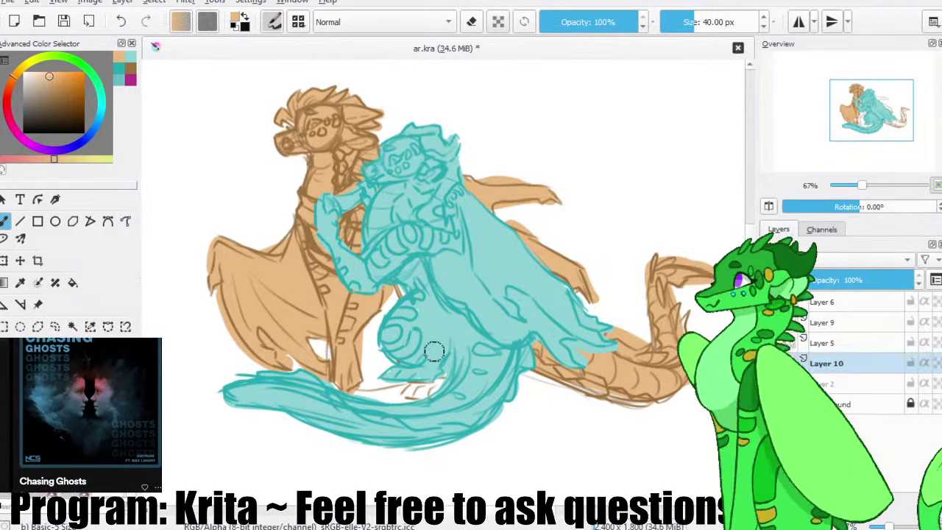
mouse_move(376, 379)
mouse_down()
mouse_move(428, 390)
mouse_move(409, 394)
mouse_up()
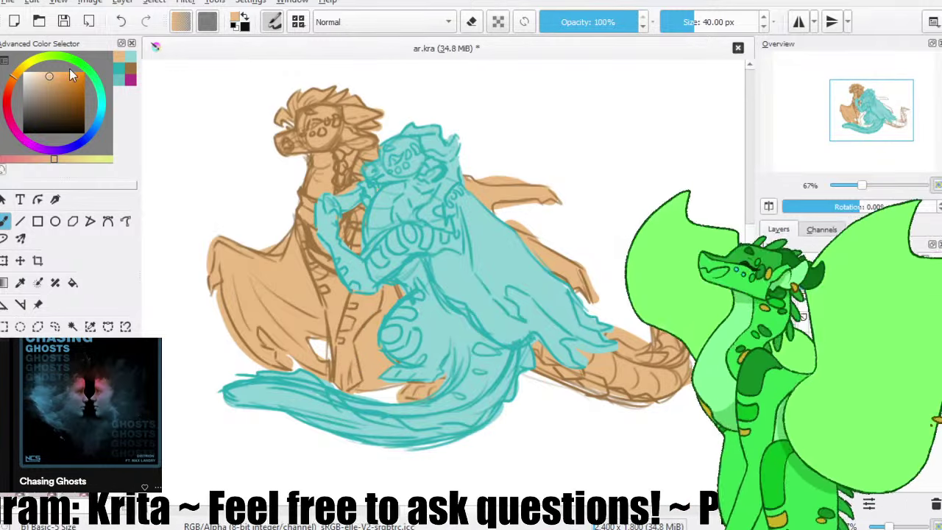
key(ctrl+s)
- Recolor the teal dragon's line art on Layer 6 darker teal with locked alpha and a 309.87 px brush, and save the file
drag(393, 219, 377, 229)
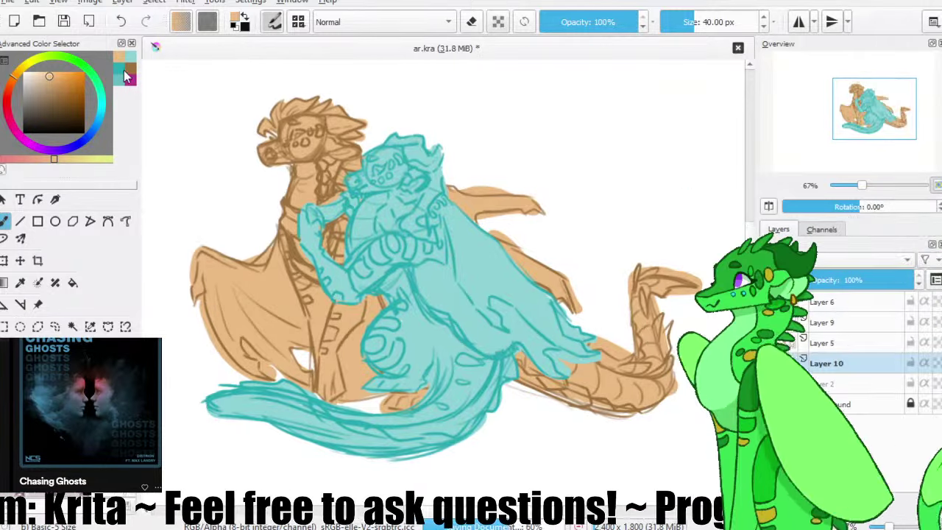
click(122, 69)
click(81, 103)
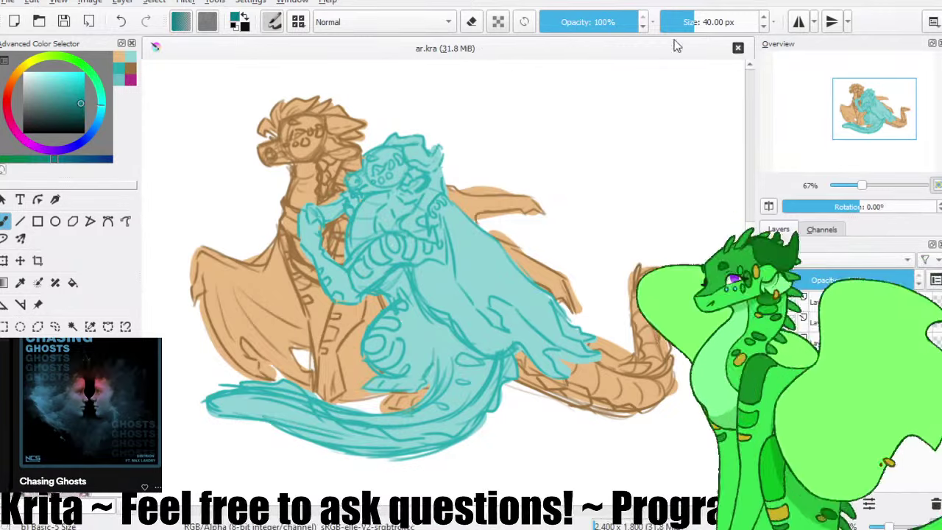
click(726, 21)
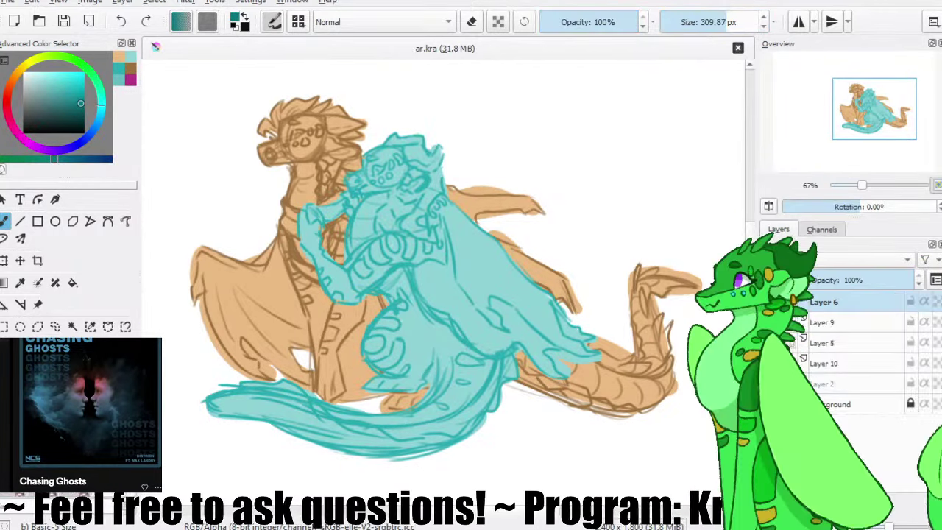
click(69, 169)
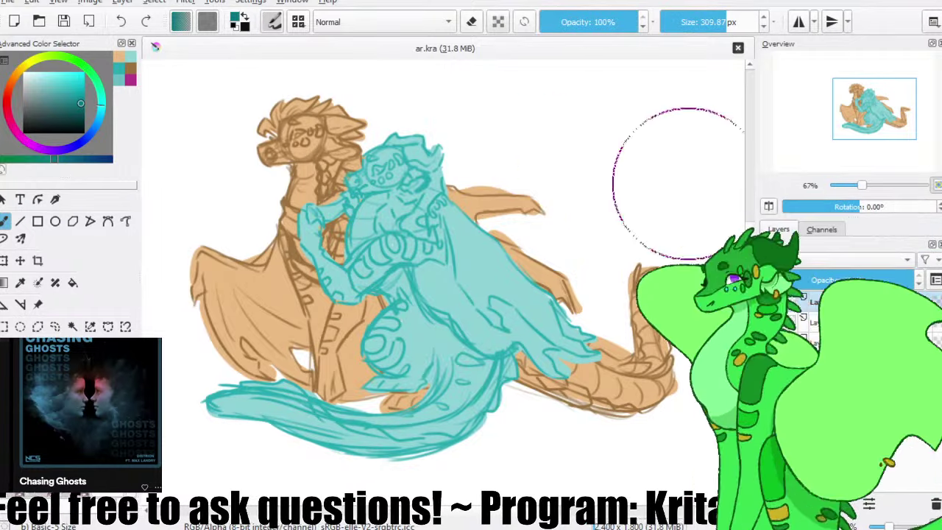
mouse_move(443, 162)
mouse_down()
mouse_move(290, 270)
mouse_move(482, 150)
mouse_move(354, 312)
mouse_move(573, 272)
mouse_move(274, 333)
mouse_move(565, 384)
mouse_up()
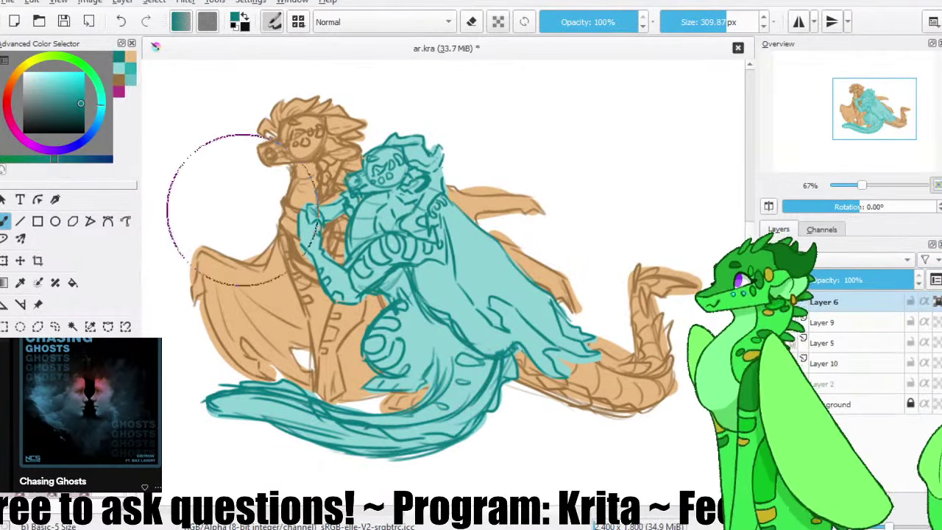
click(64, 22)
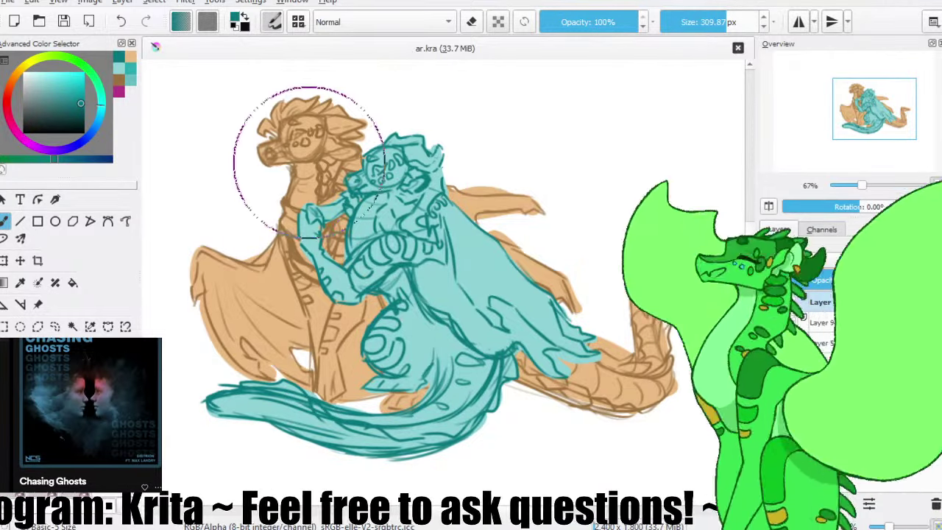
- Merge the teal dragon's lines into Layer 9, enlarge it slightly and shift it downward with the Transform tool, and save the file
click(5, 260)
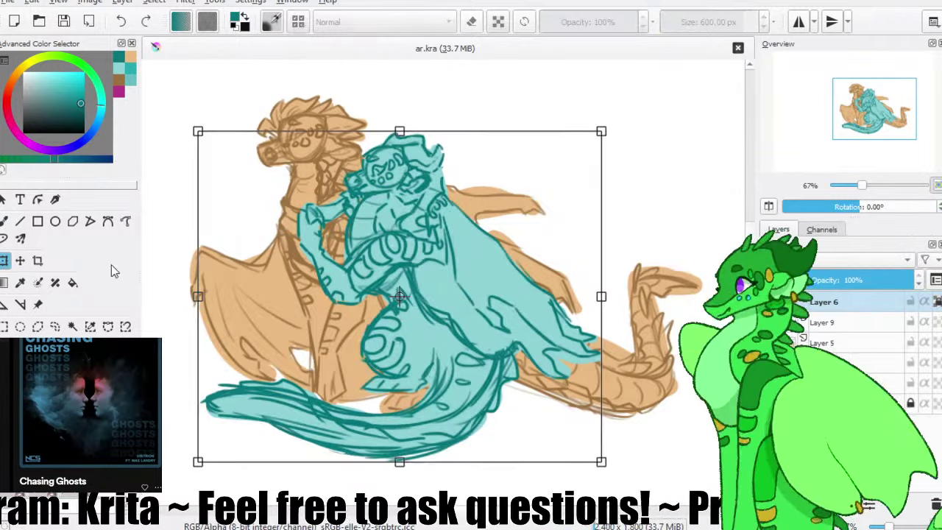
key(Return)
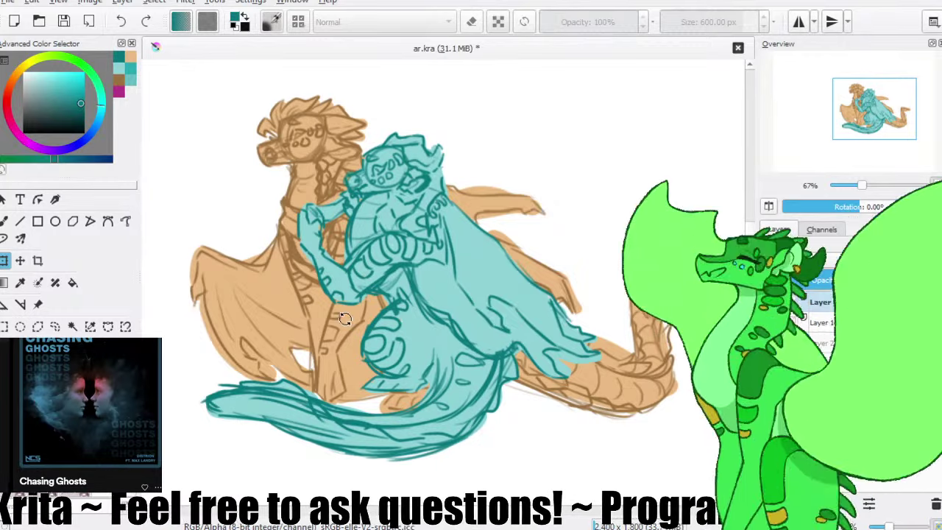
click(230, 455)
drag(197, 462, 176, 476)
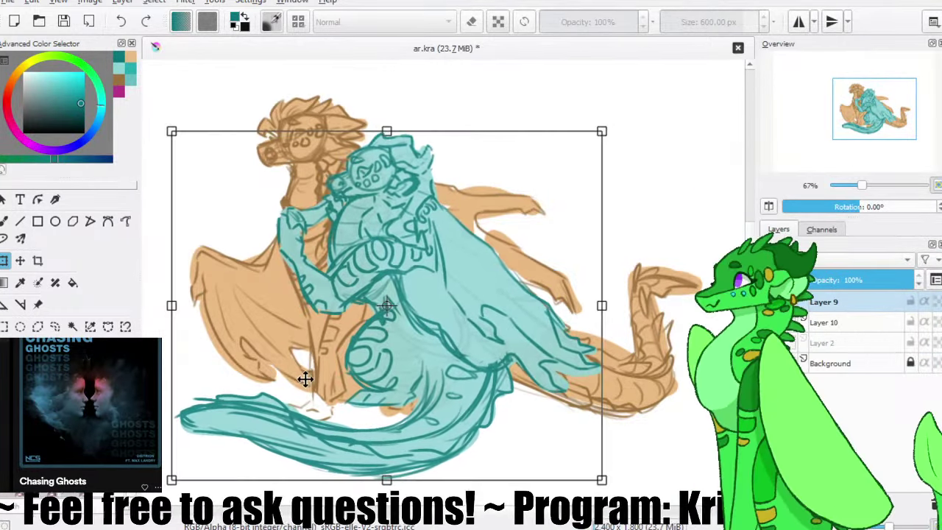
drag(322, 368, 333, 372)
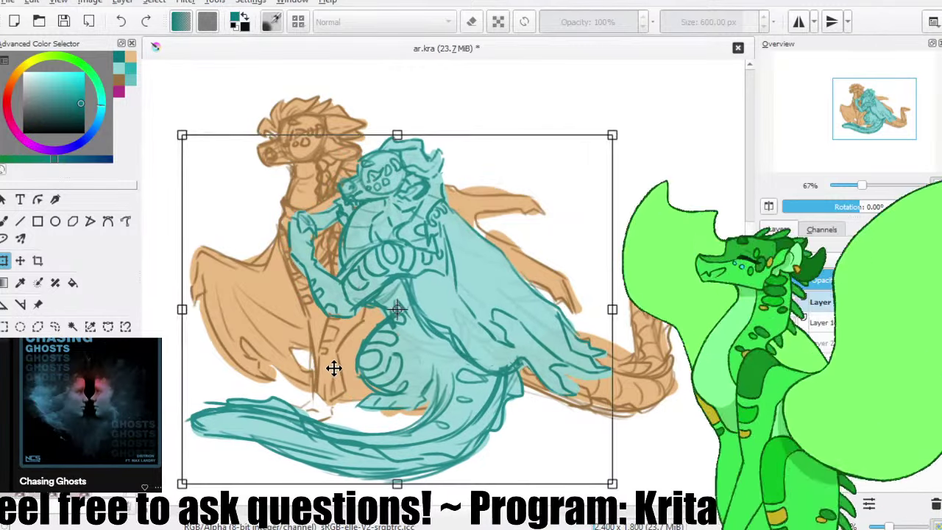
click(5, 221)
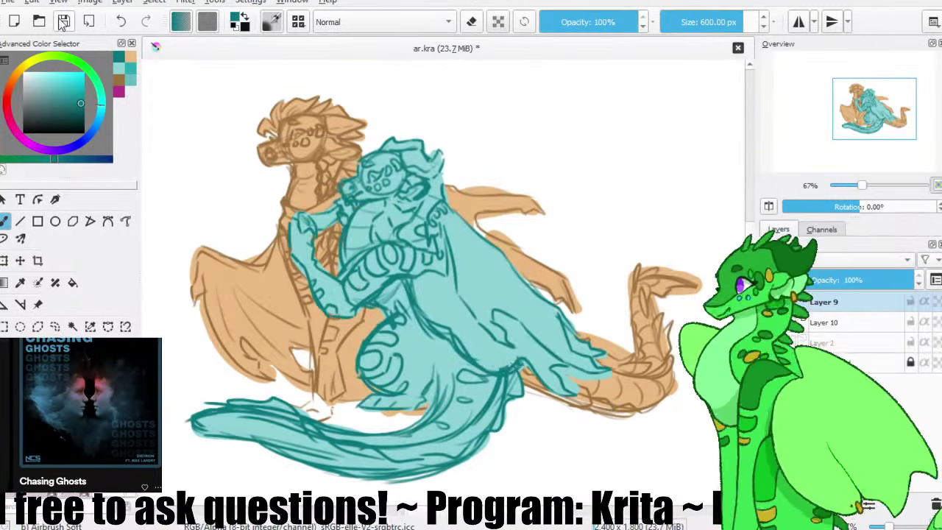
click(64, 22)
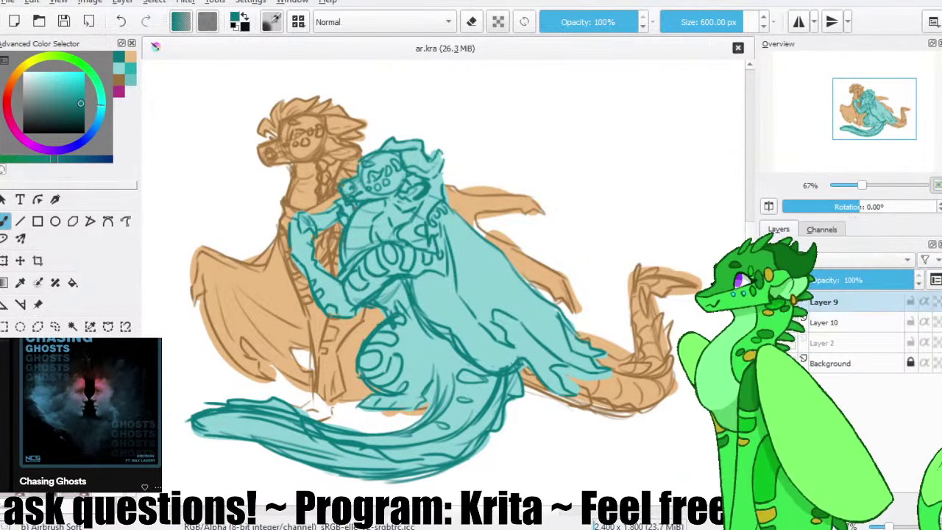
- Undo the teal dragon's last transform, enlarge and tilt it slightly and shift it down on Layer 9, and save the file
key(ctrl+z)
key(ctrl+t)
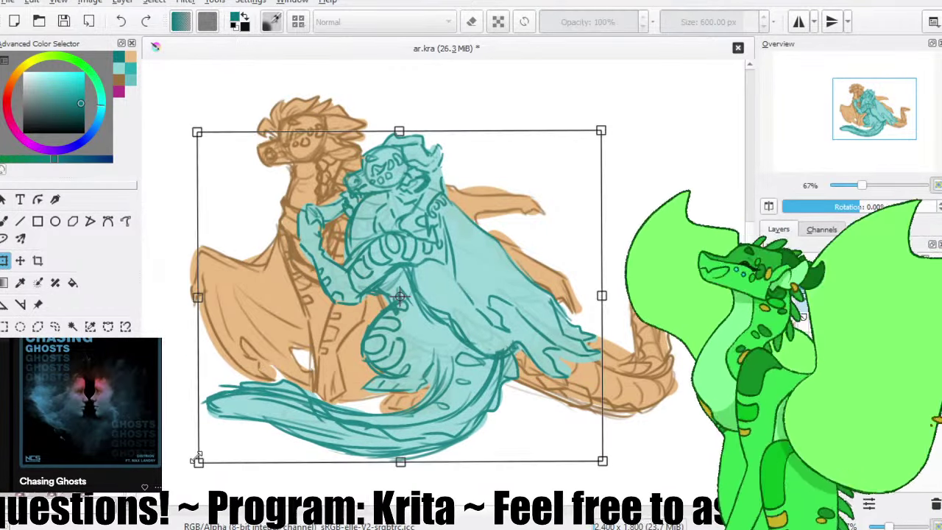
drag(197, 462, 189, 468)
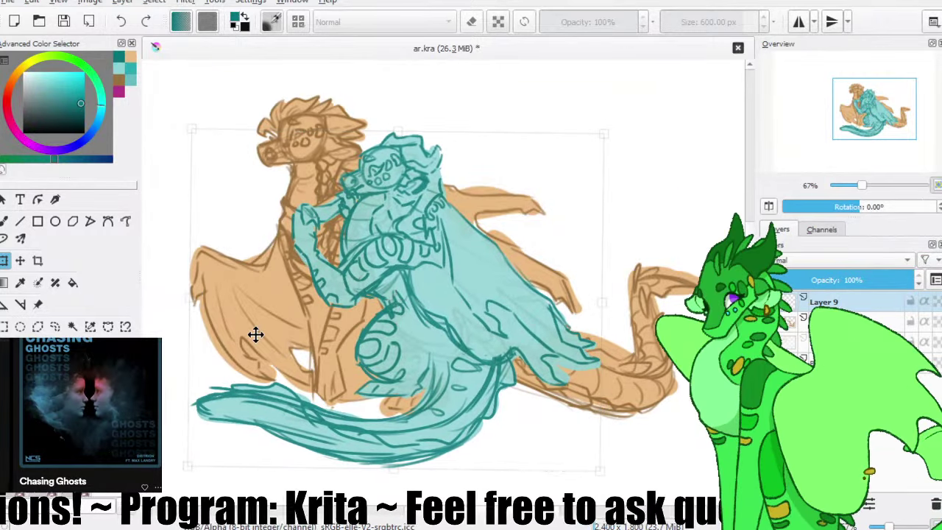
drag(253, 332, 255, 338)
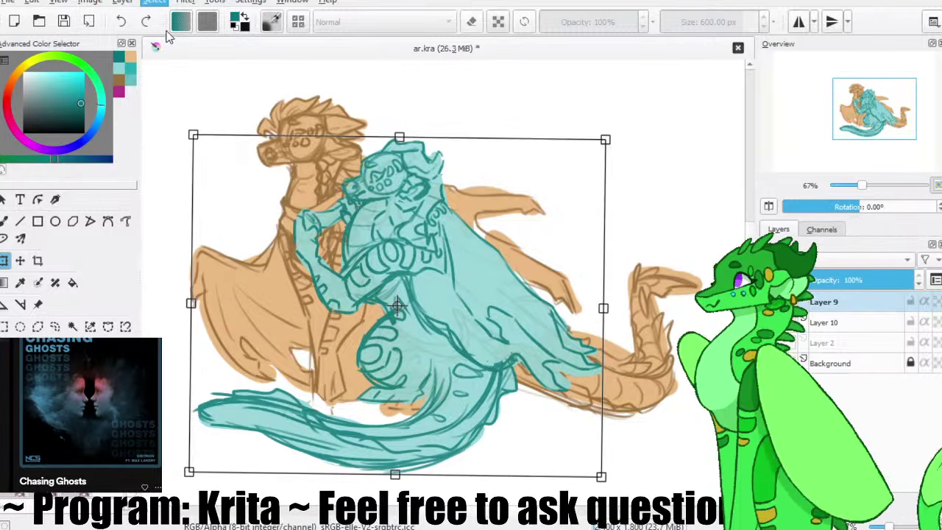
key(b)
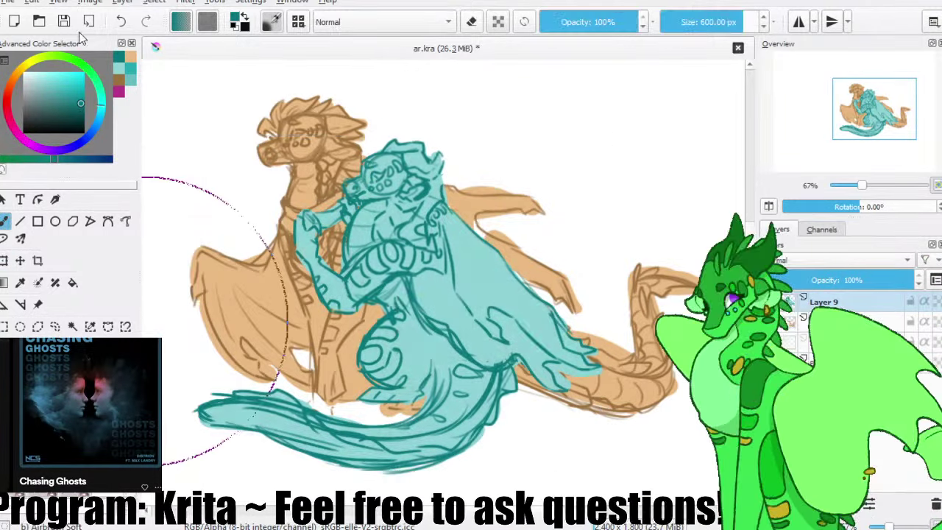
click(65, 24)
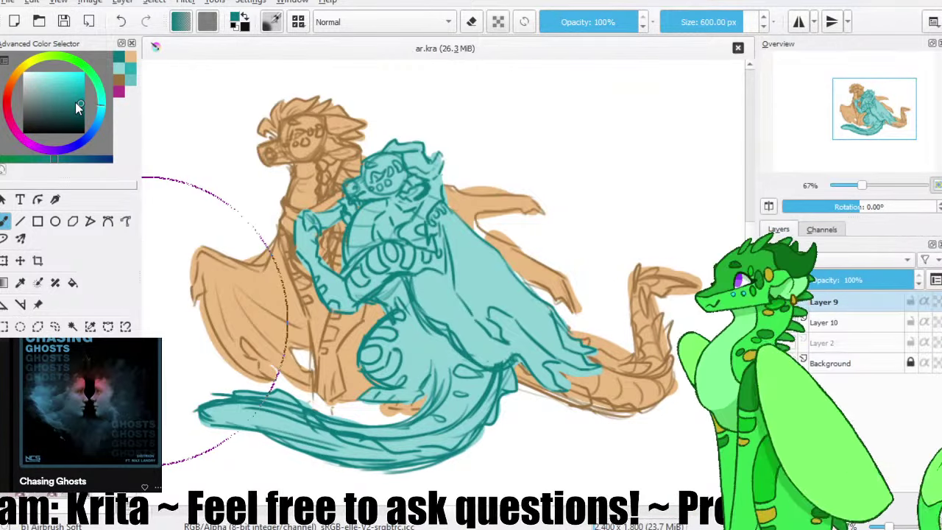
- Erase the stray mark beside the brown dragon's far wing on Layer 10 with the 50 px Eraser Circle, and save the file
click(74, 397)
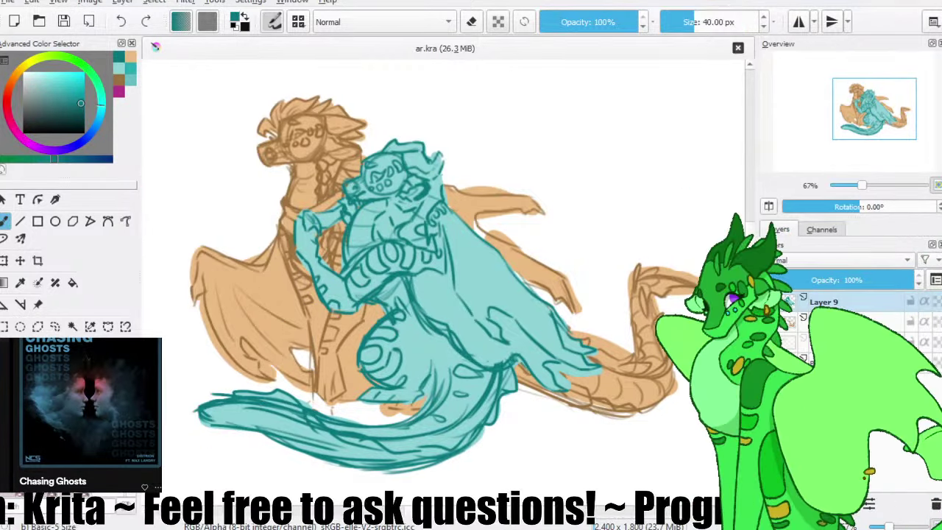
click(95, 397)
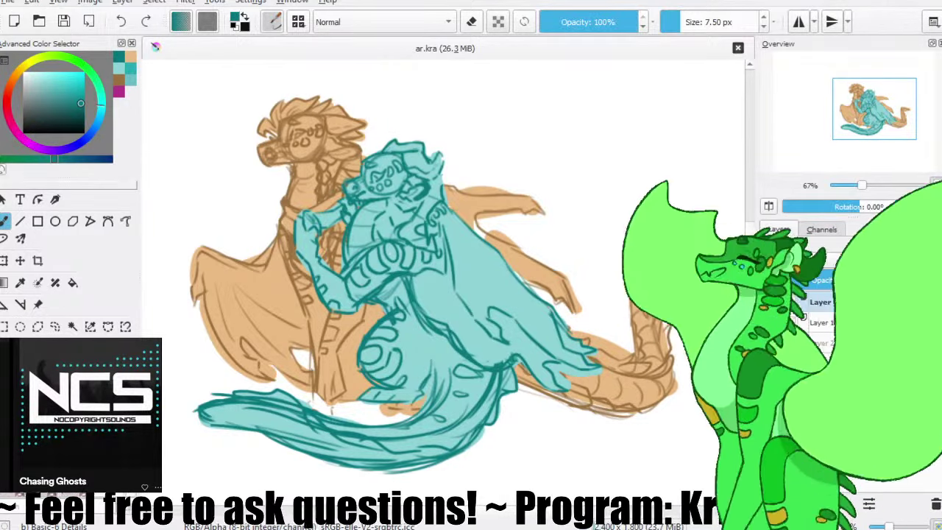
click(824, 322)
key(e)
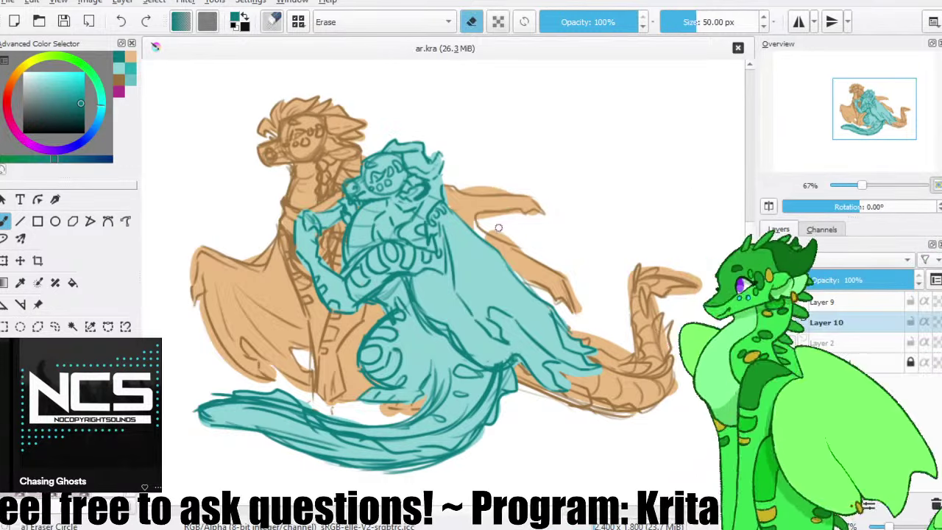
click(522, 240)
key(e)
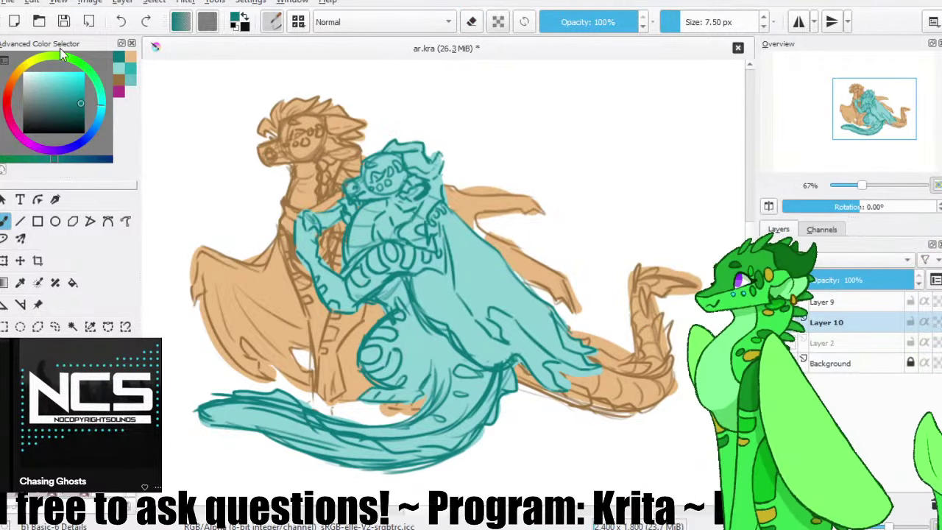
click(64, 21)
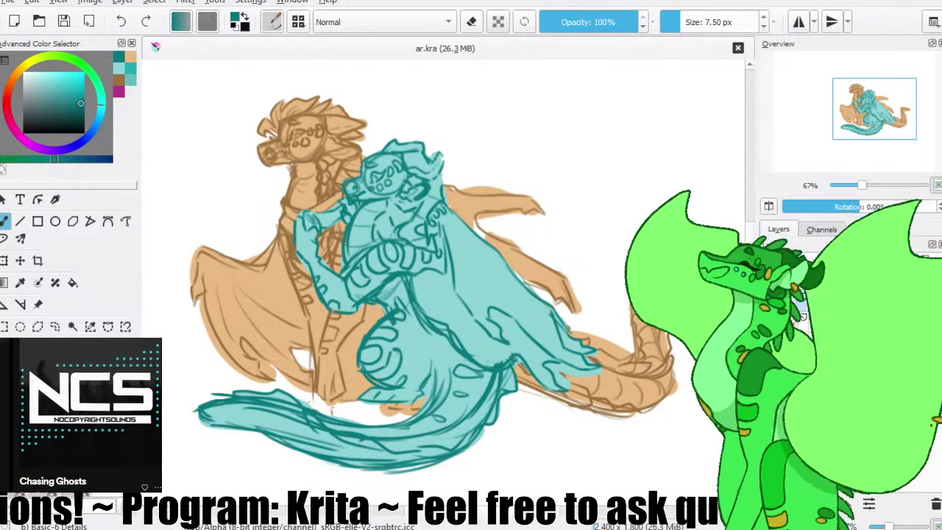
- Fade both dragon sketches by lowering Layer 9's opacity and setting Layer 10's opacity to 26%
click(799, 280)
click(771, 302)
click(807, 324)
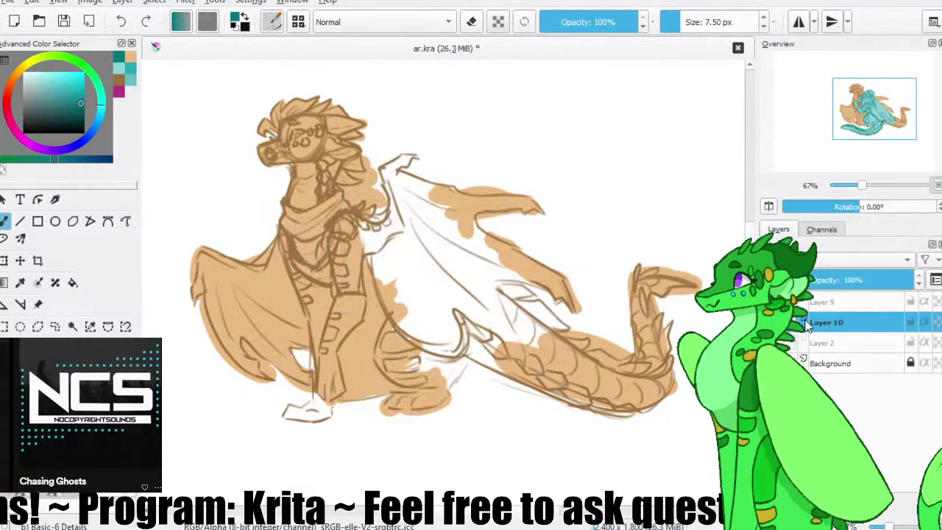
click(796, 280)
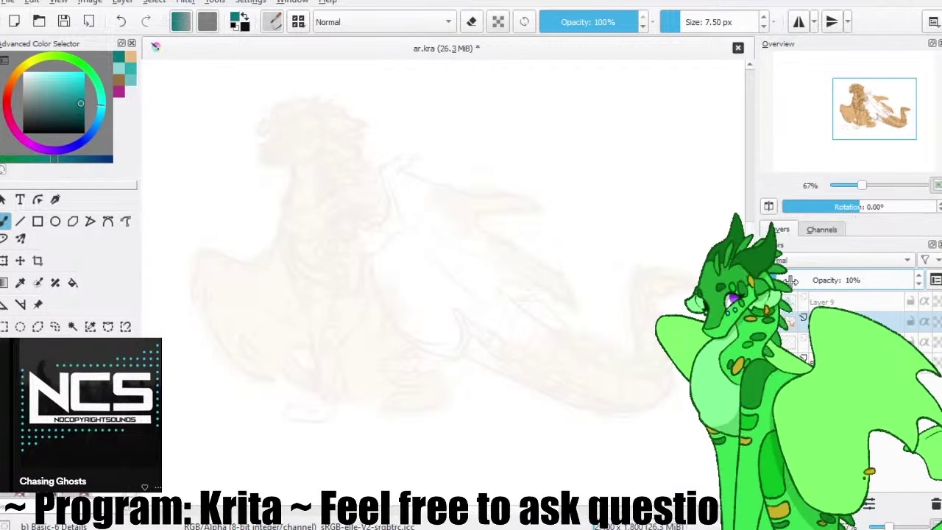
click(819, 279)
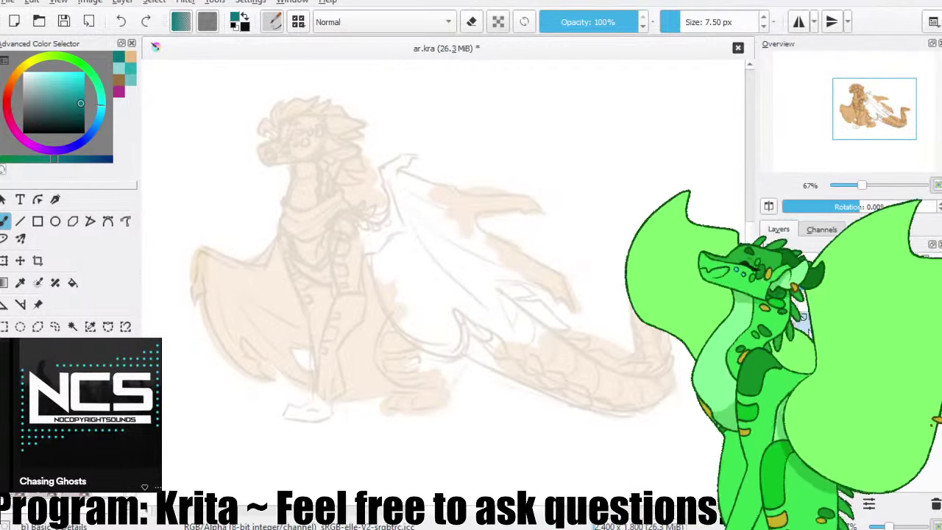
click(808, 281)
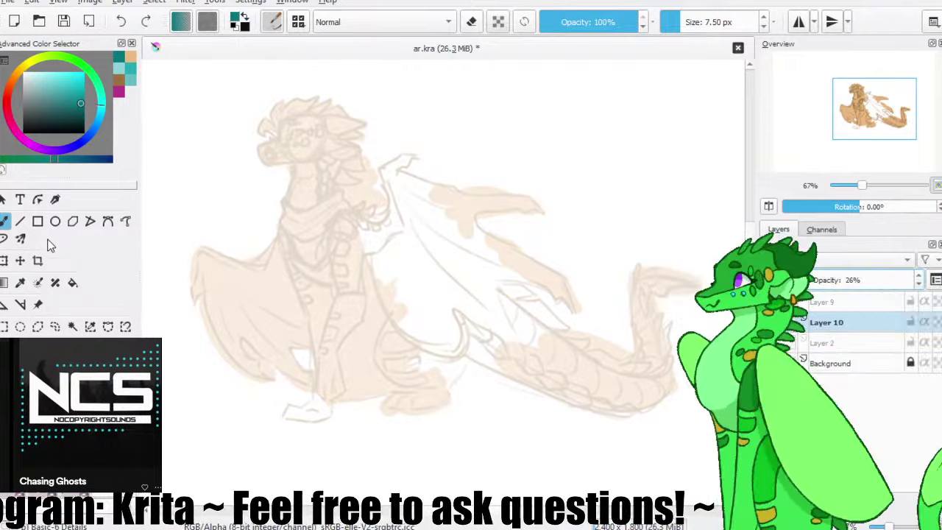
click(38, 259)
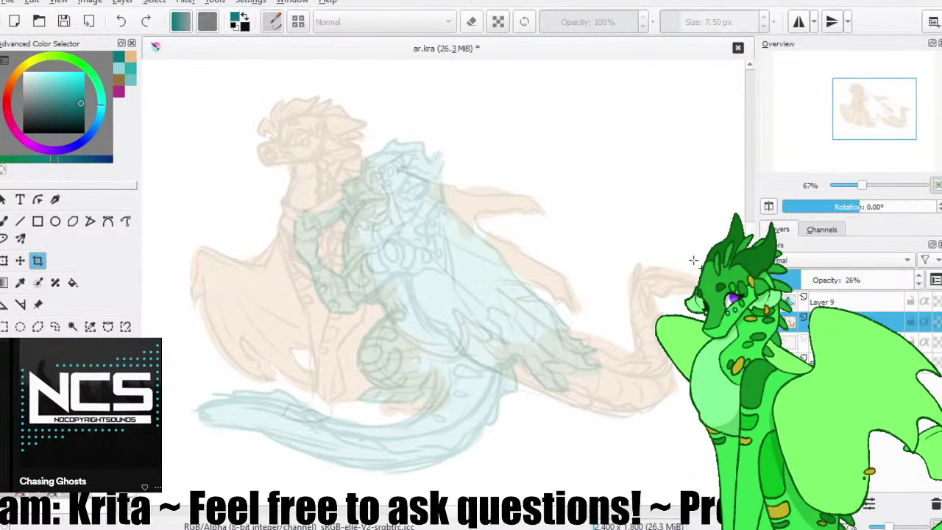
mouse_move(175, 85)
mouse_down()
mouse_move(620, 404)
mouse_move(730, 416)
mouse_move(732, 475)
mouse_move(723, 427)
mouse_up()
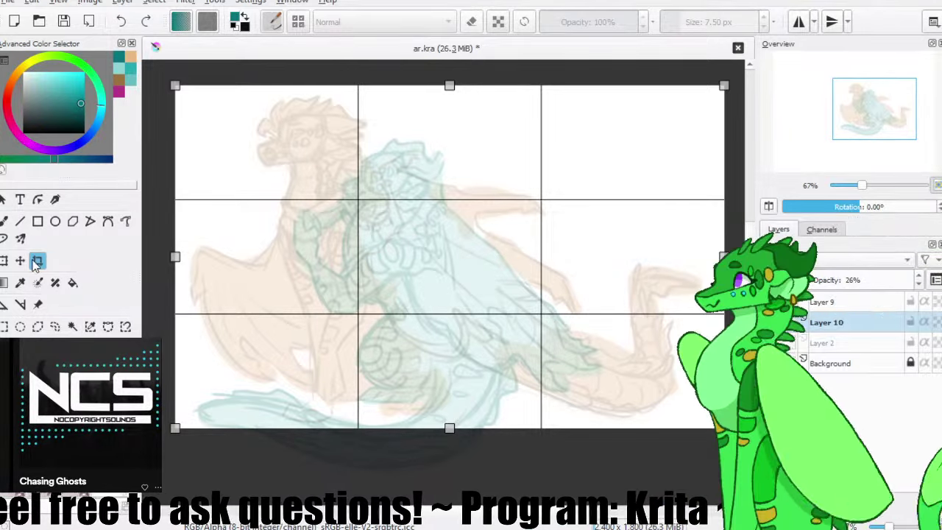
click(5, 222)
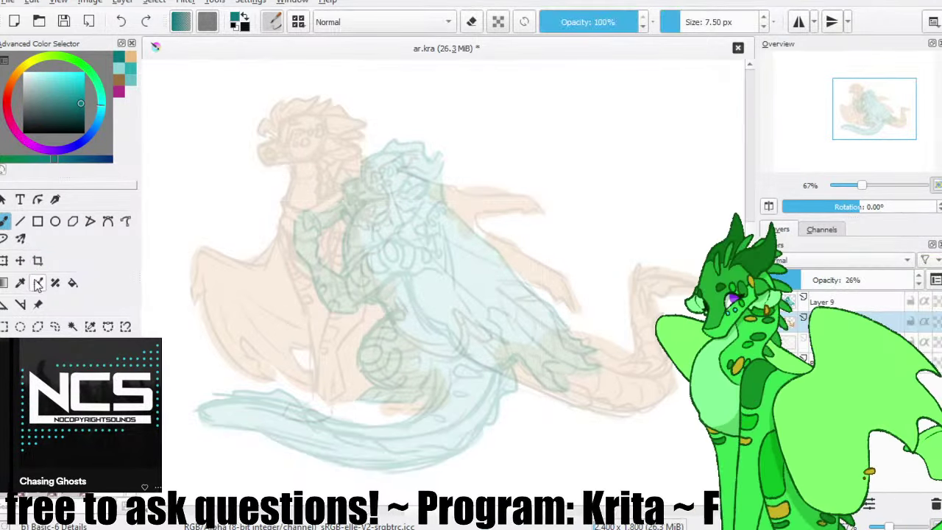
- Crop the canvas closely around the two dragons to 1,166 x 707 px, and save the file
click(38, 259)
drag(145, 84, 714, 430)
mouse_move(454, 280)
mouse_down()
mouse_move(479, 267)
mouse_move(451, 267)
mouse_up()
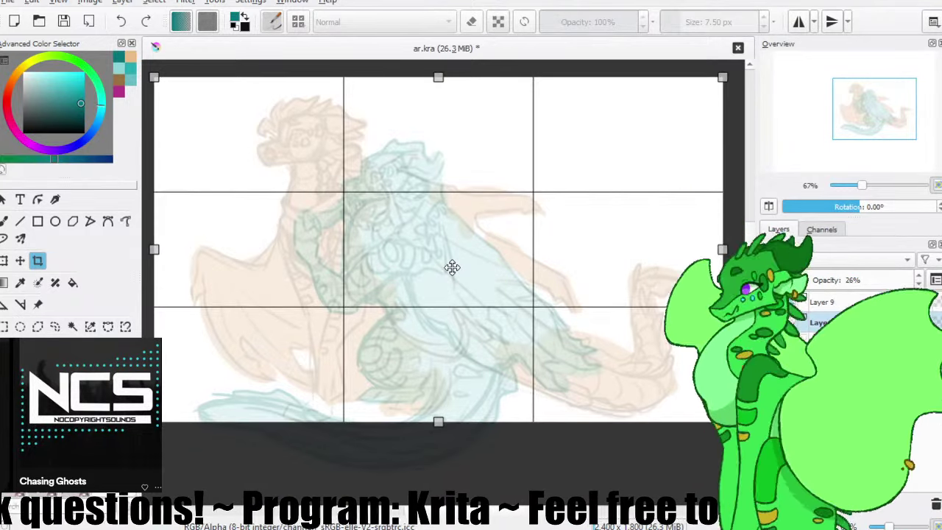
key(Return)
key(b)
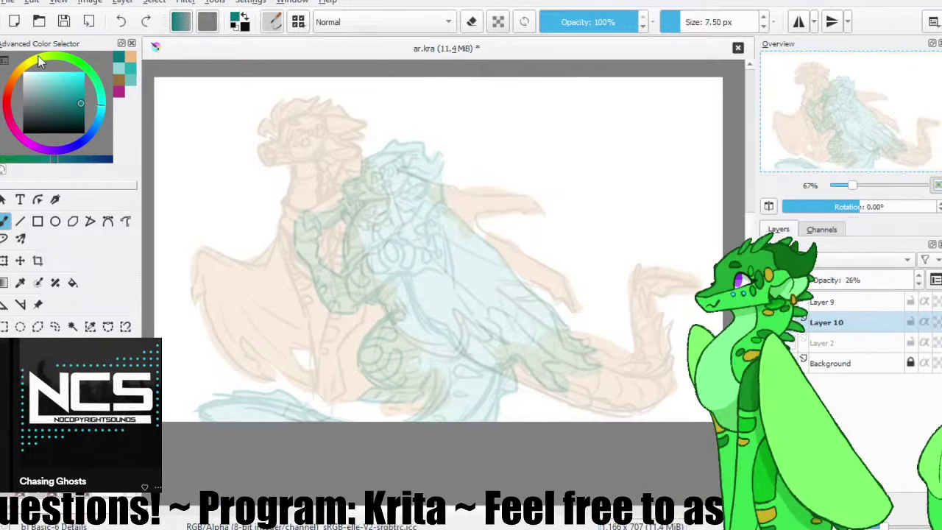
click(63, 24)
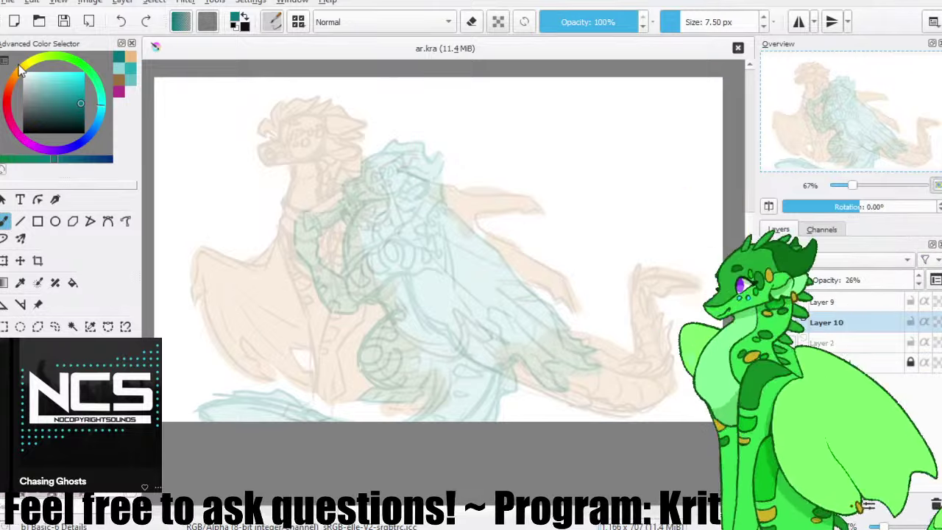
- Hide Layer 9, readjust the opacity of Layer 10, and add a new paint layer above it
click(768, 301)
click(780, 280)
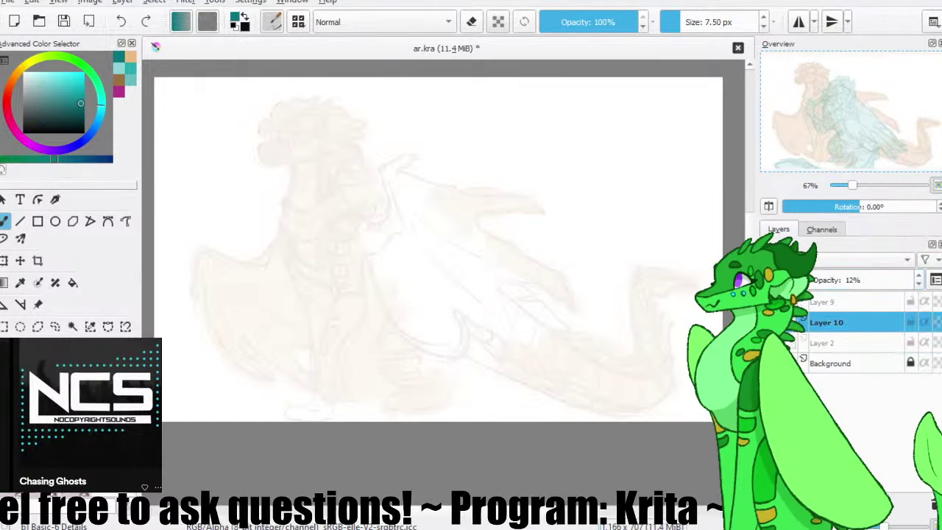
mouse_move(781, 279)
mouse_down()
mouse_move(821, 280)
mouse_move(798, 279)
mouse_up()
key(Insert)
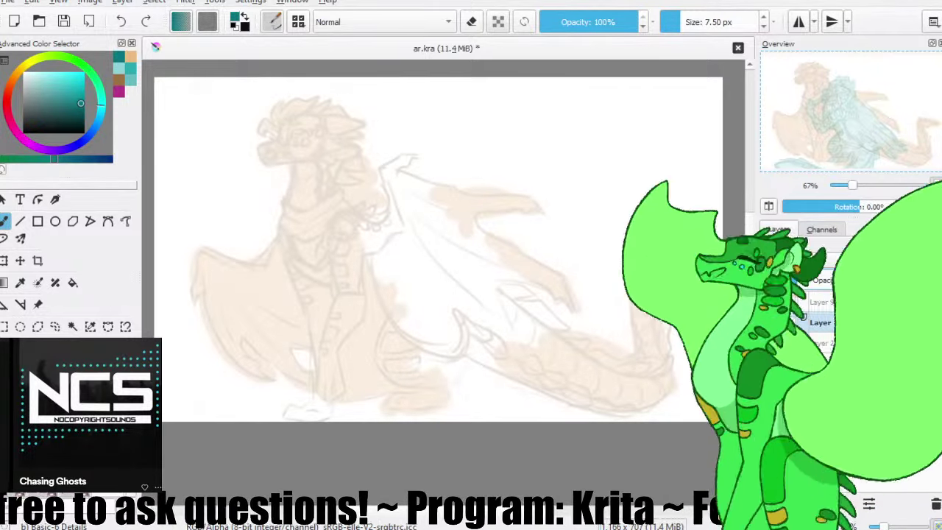
- Set up dark brown and the Ink-7 Brush Rough at 25 px for inking, and save the file
click(18, 83)
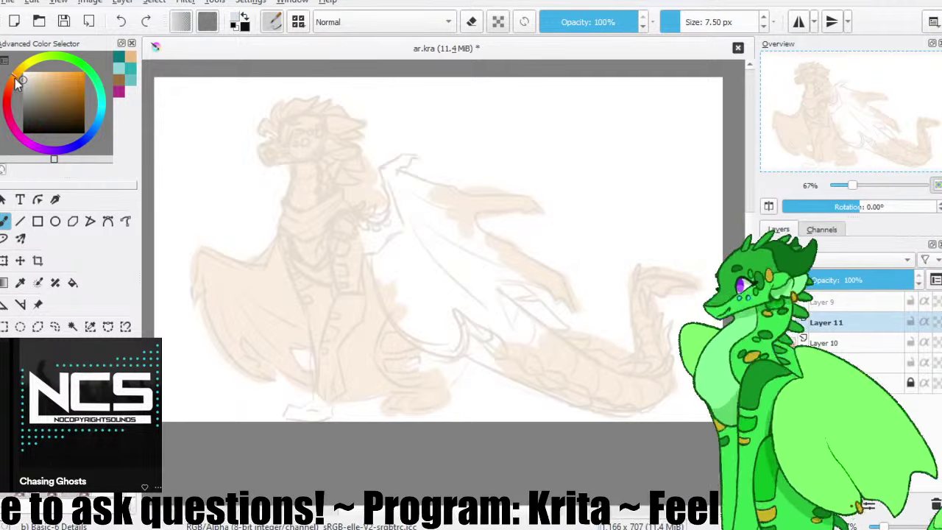
click(46, 78)
click(63, 21)
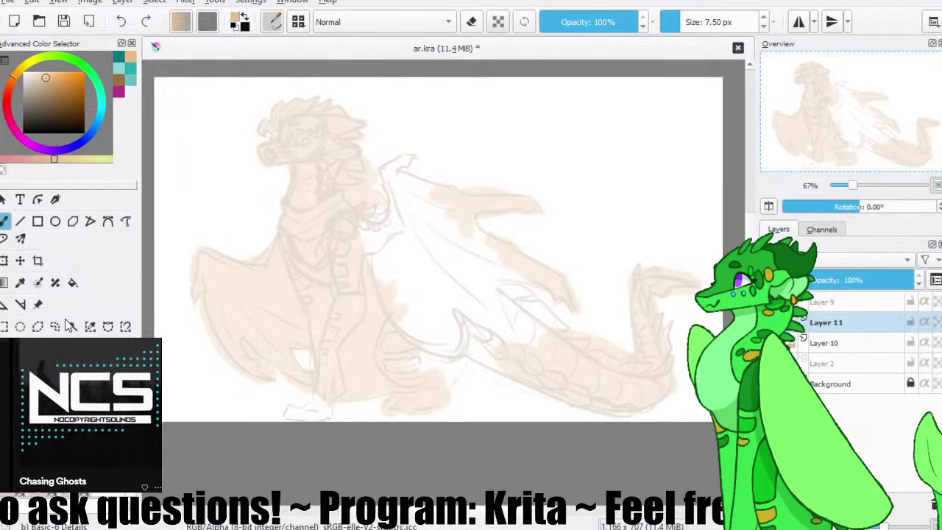
click(66, 96)
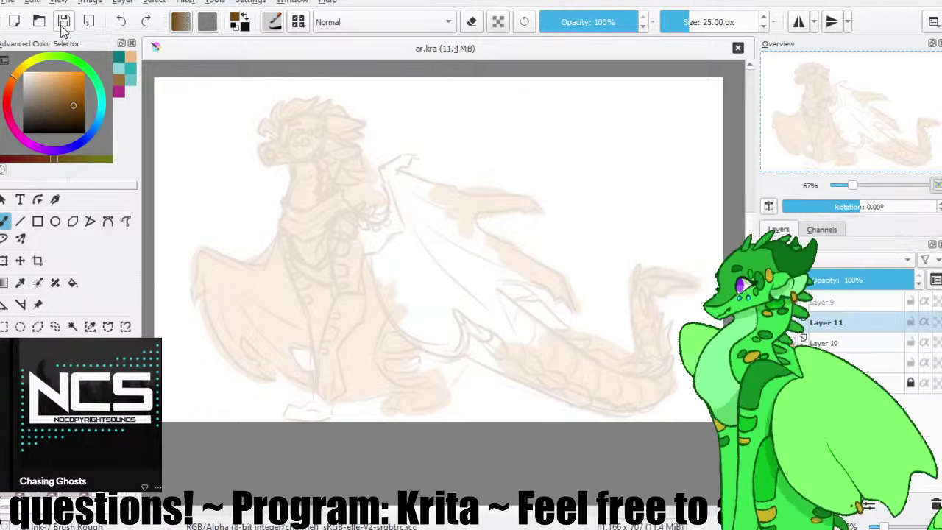
- Try inking the brown dragon's brow line on Layer 11, undoing each stroke
scroll(292, 148, up, 4)
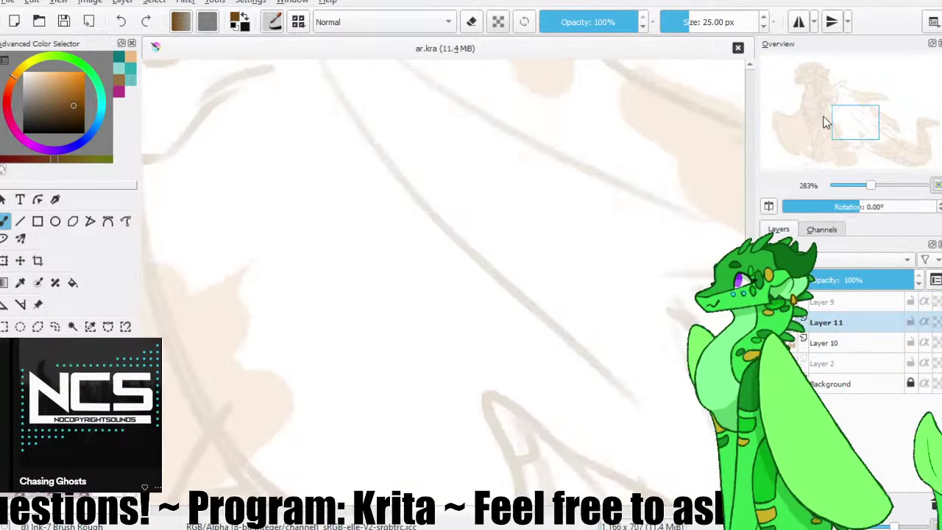
drag(826, 120, 821, 84)
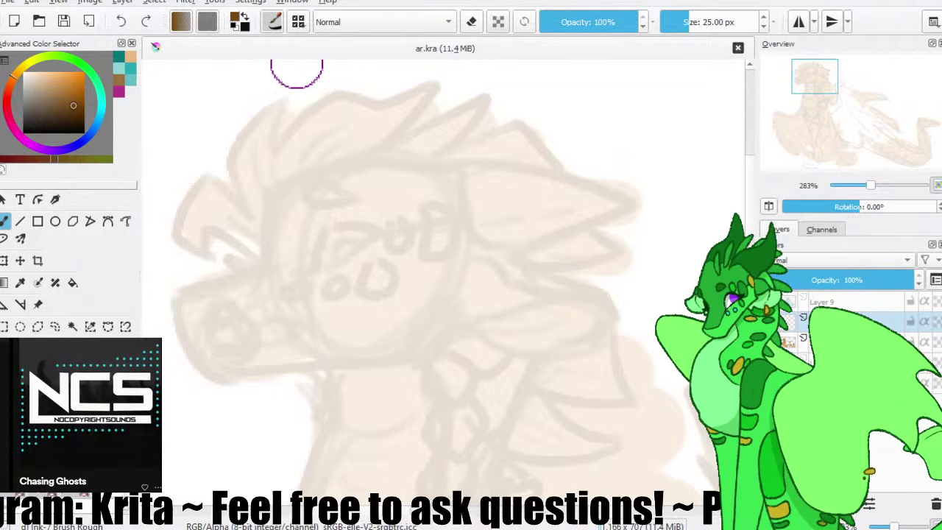
drag(226, 232, 263, 212)
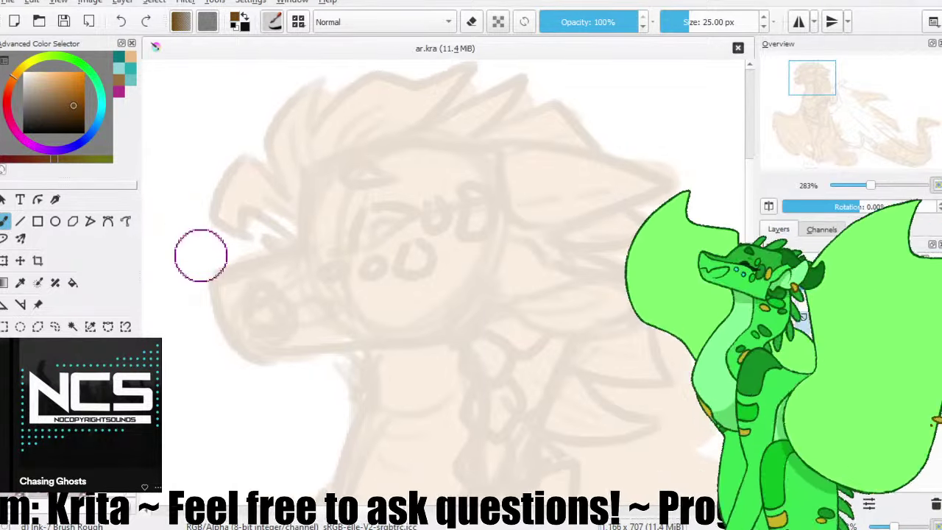
drag(229, 248, 250, 237)
drag(463, 125, 318, 178)
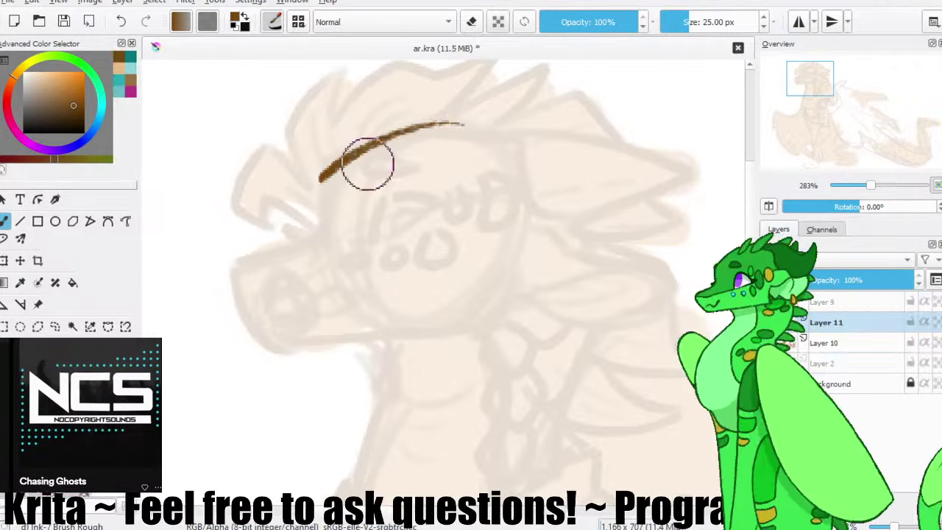
key(ctrl+z)
drag(479, 131, 302, 181)
key(ctrl+z)
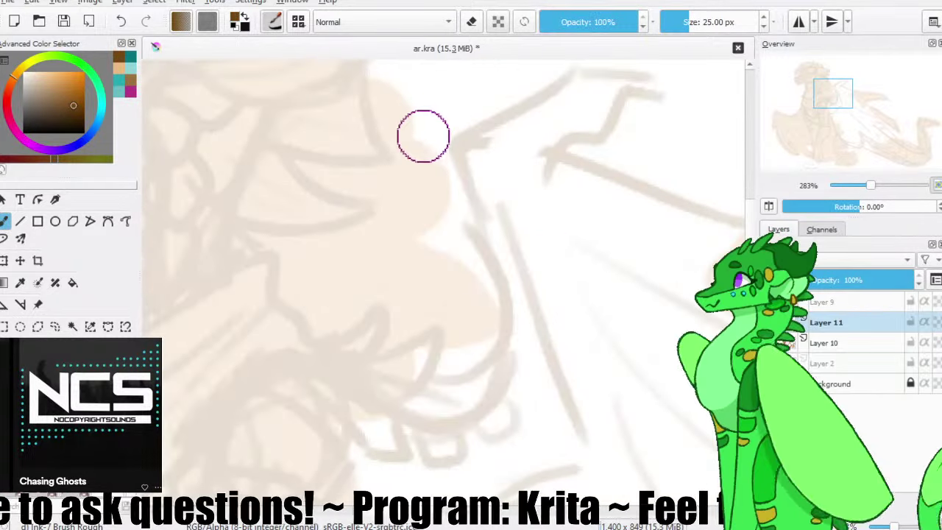
- Try several more dark brown strokes for the top curve of the brown dragon's head, undoing each one
key(ctrl+minus)
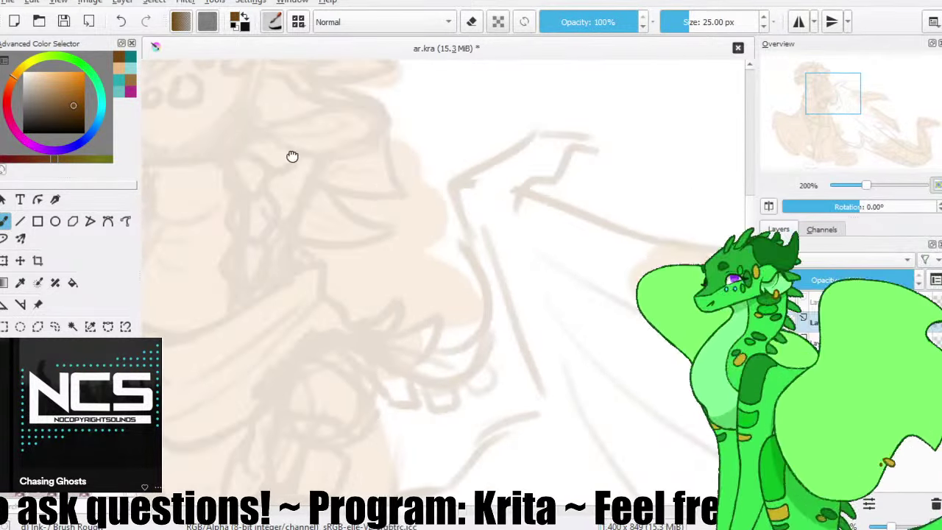
drag(292, 156, 446, 264)
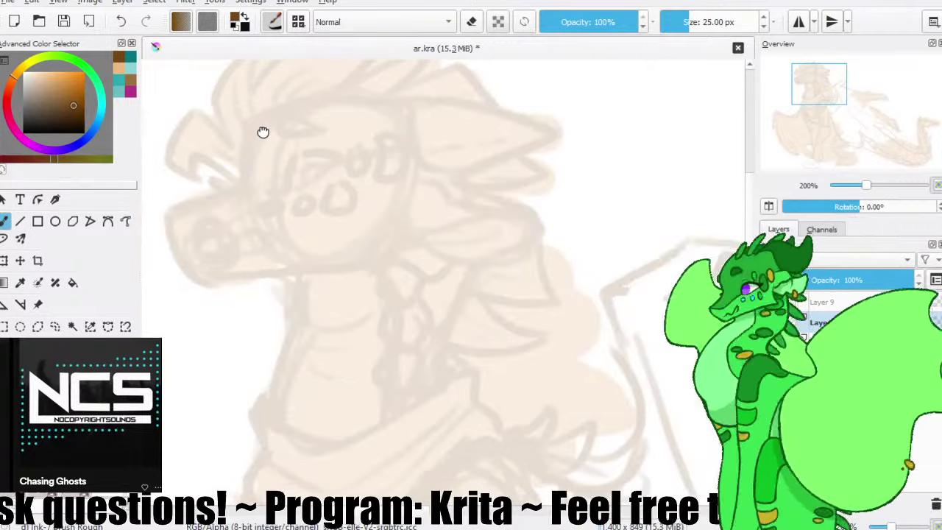
drag(262, 132, 338, 198)
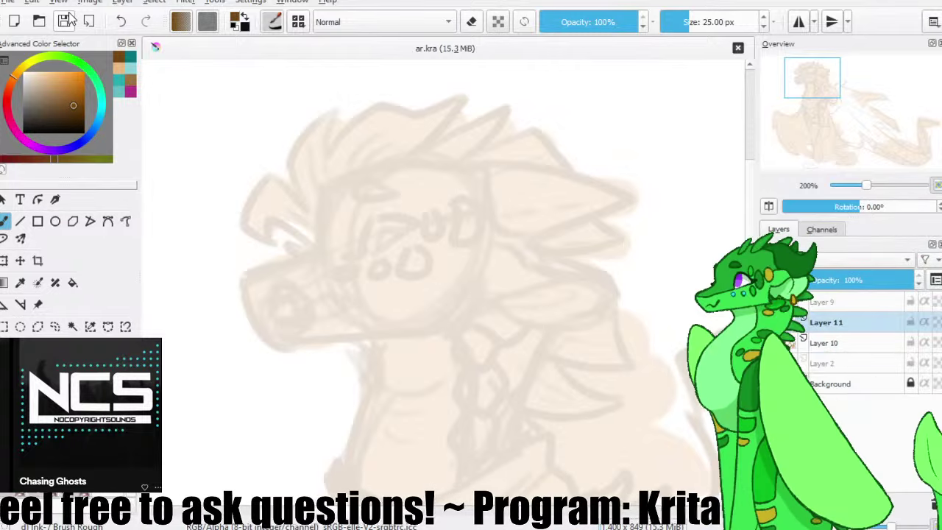
drag(318, 158, 331, 150)
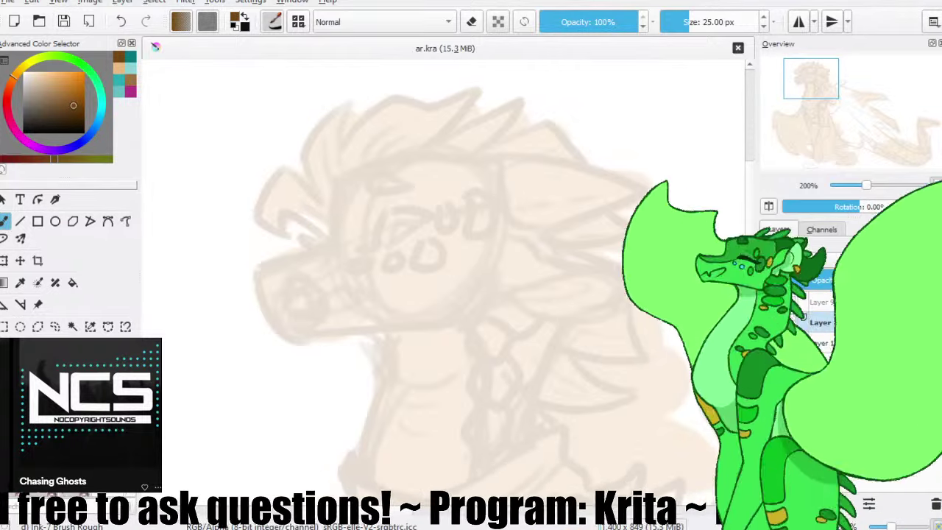
drag(462, 150, 298, 229)
key(ctrl+z)
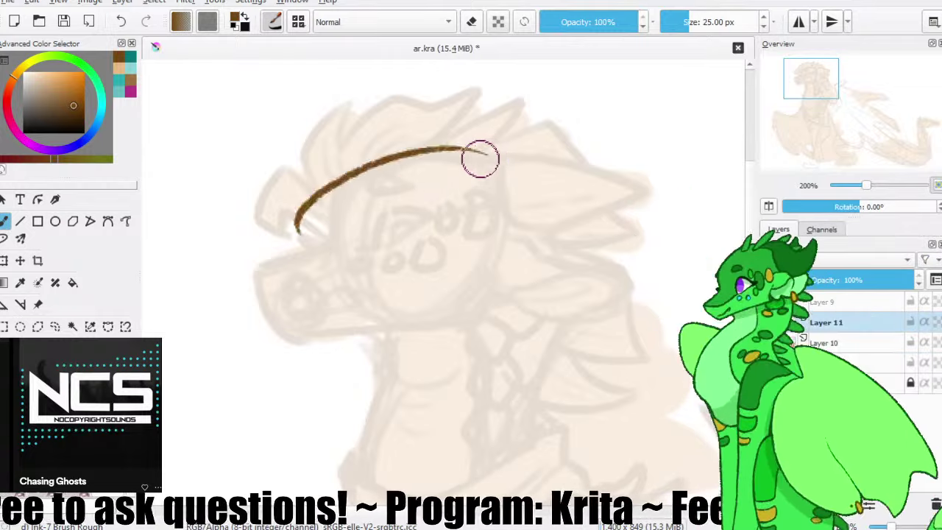
key(ctrl+z)
mouse_move(498, 155)
mouse_down()
mouse_move(330, 204)
mouse_move(332, 194)
mouse_move(324, 205)
mouse_up()
key(ctrl+z)
key(ctrl+z)
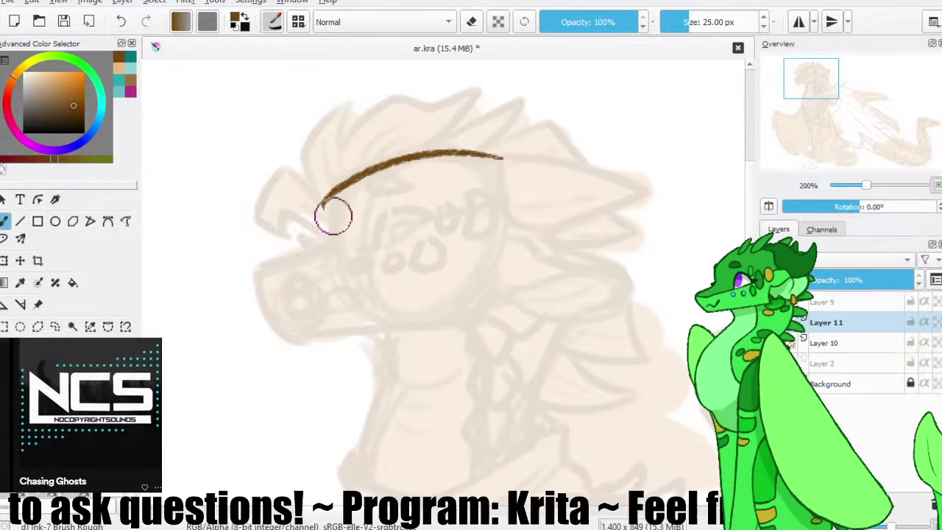
key(ctrl+z)
mouse_move(498, 157)
mouse_down()
mouse_move(353, 176)
mouse_move(311, 199)
mouse_up()
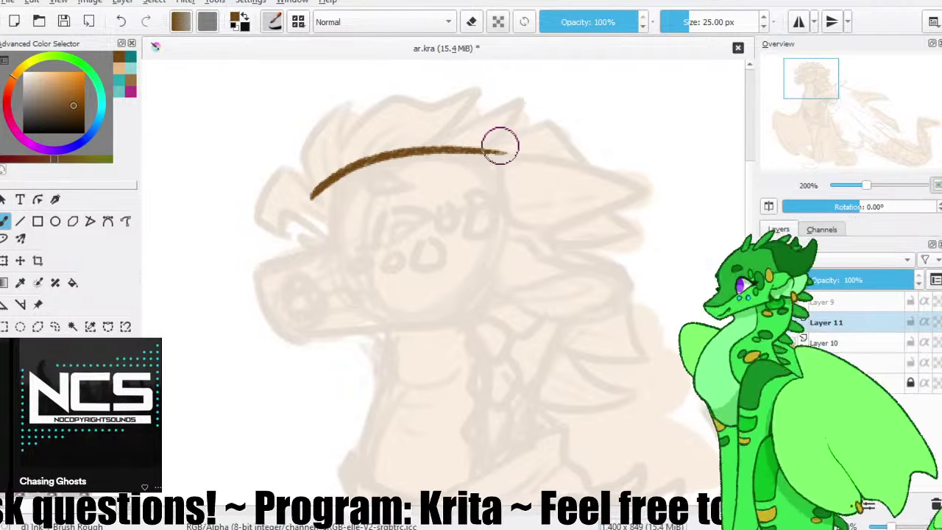
key(ctrl+z)
drag(502, 149, 335, 218)
key(ctrl+z)
mouse_move(499, 159)
mouse_down()
mouse_move(332, 194)
mouse_move(327, 204)
mouse_move(309, 192)
mouse_up()
key(ctrl+z)
mouse_move(500, 156)
mouse_down()
mouse_move(311, 197)
mouse_move(316, 183)
mouse_up()
key(ctrl+z)
key(ctrl+z)
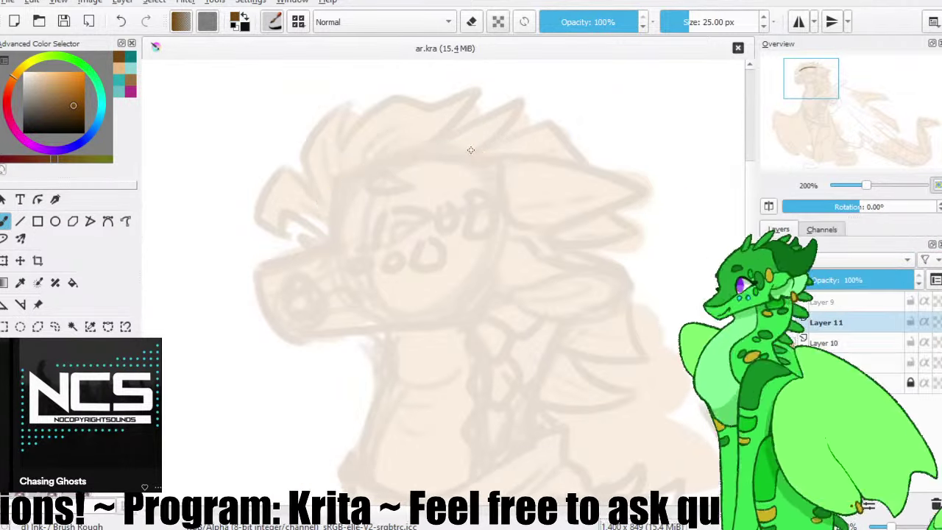